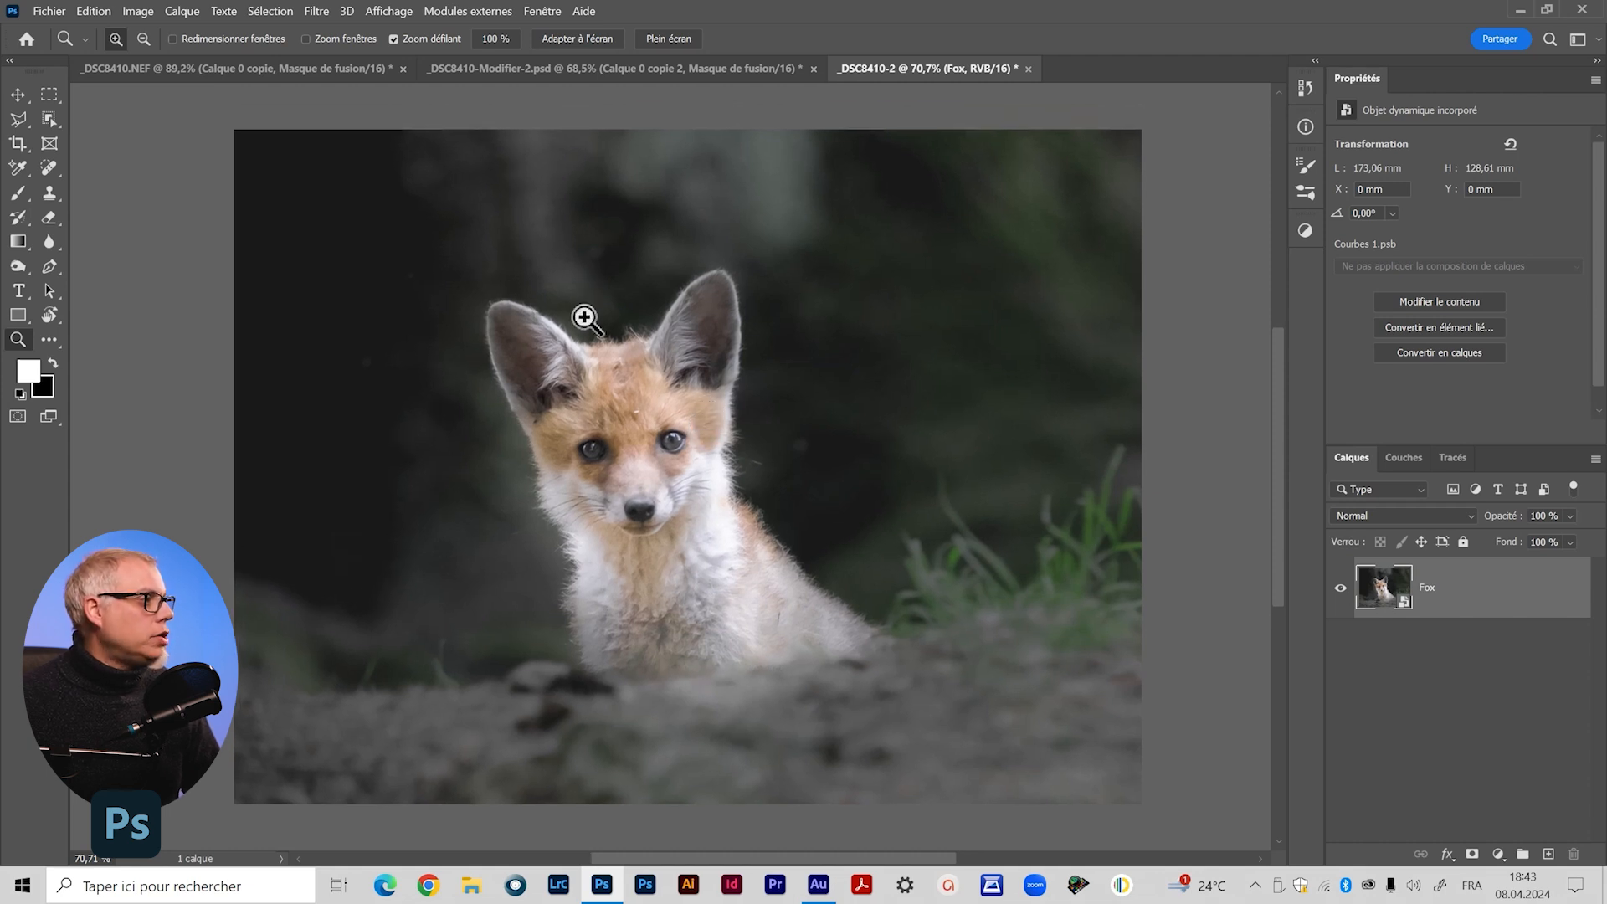
Examine the fox's fur outline up close in the _DSC8410-2 photo, and compare it with the cut-out in _DSC8410.NEF
drag(728, 458, 797, 484)
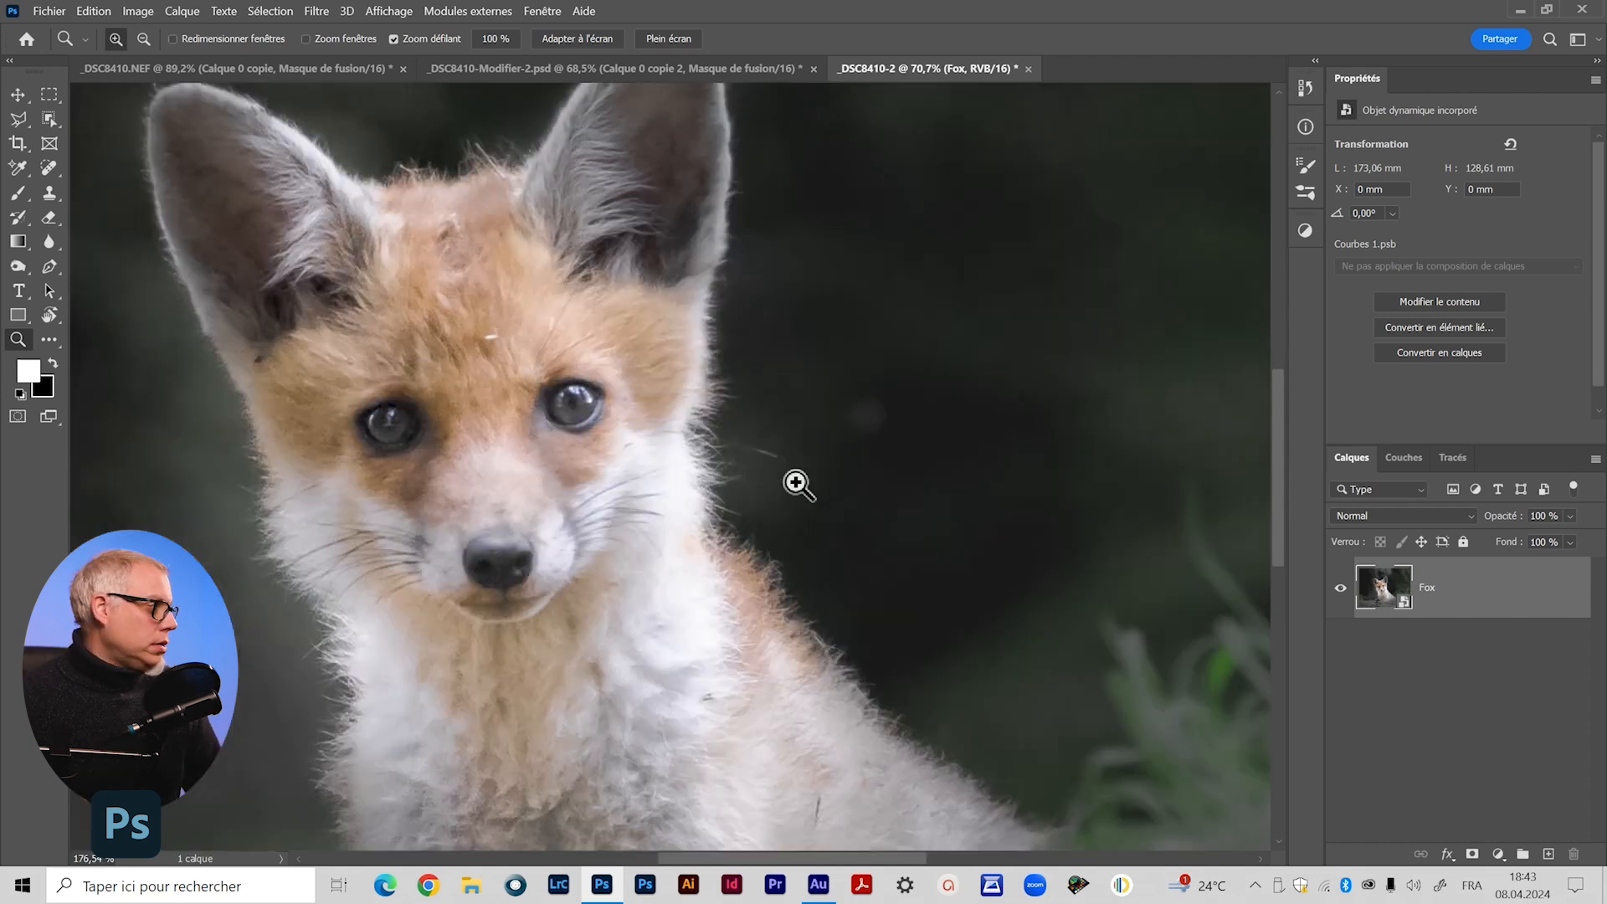
drag(897, 778, 826, 531)
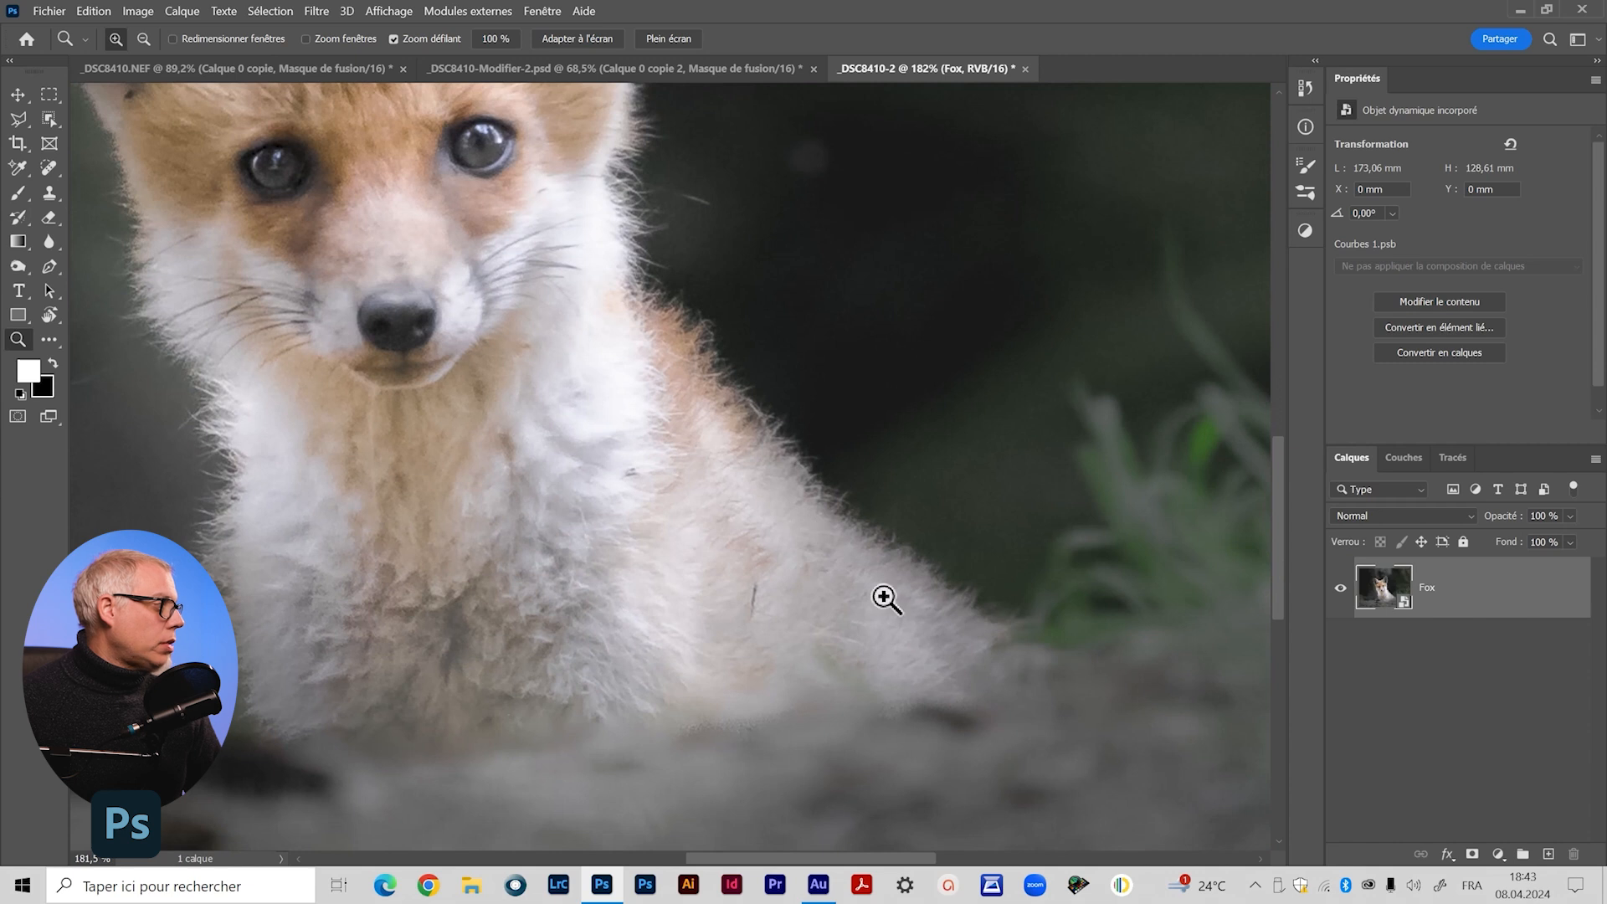
scroll(486, 328, down, 3)
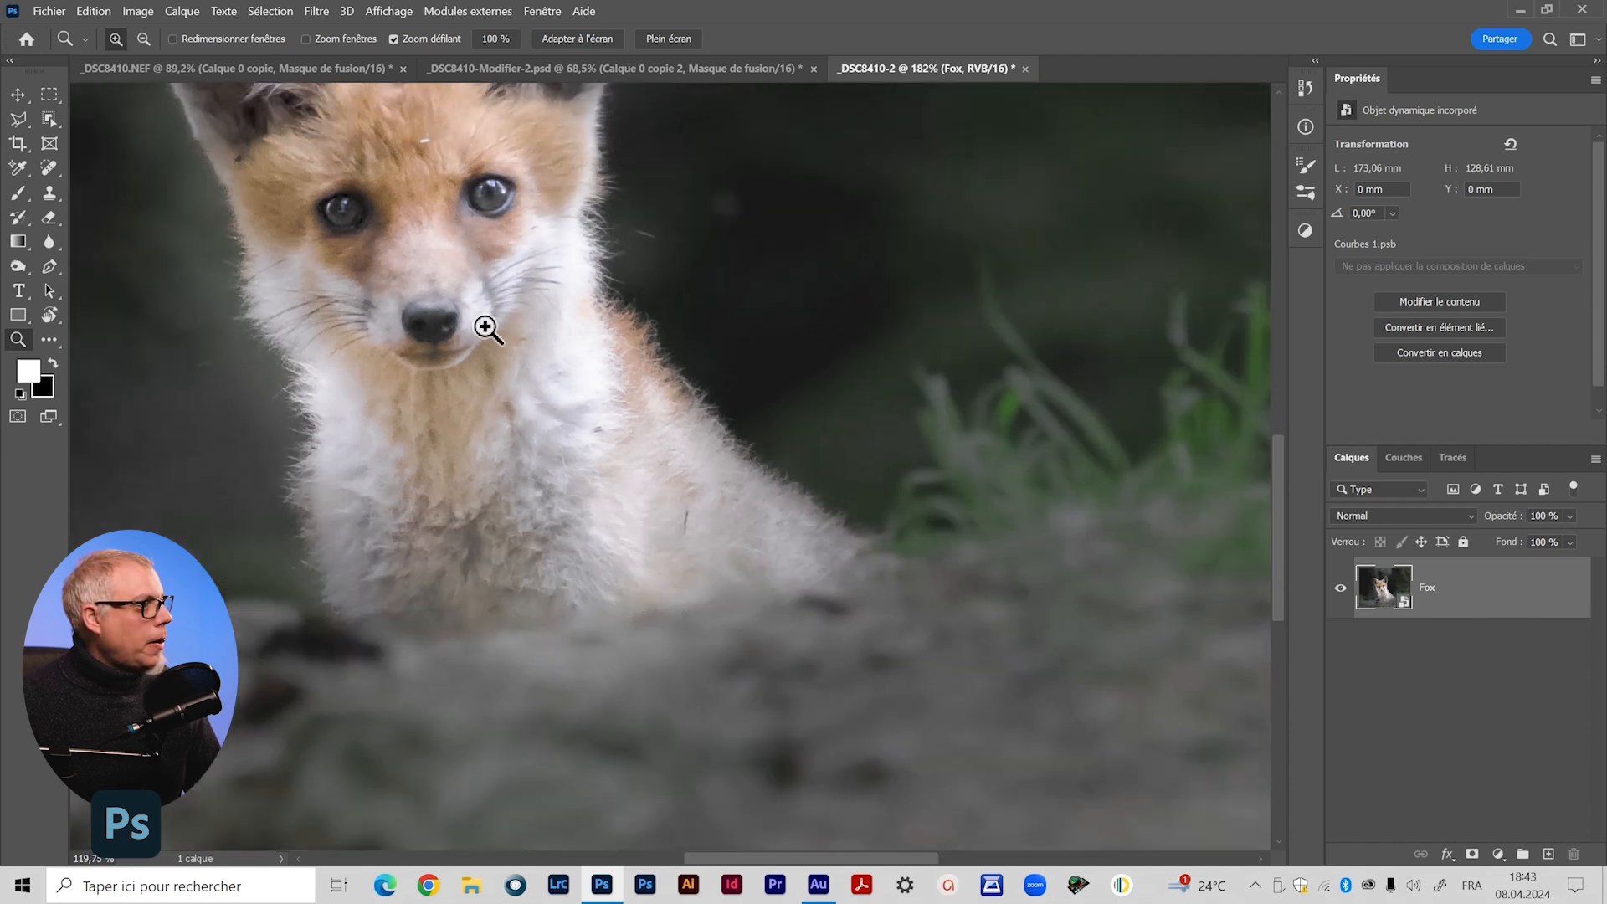
scroll(485, 329, down, 5)
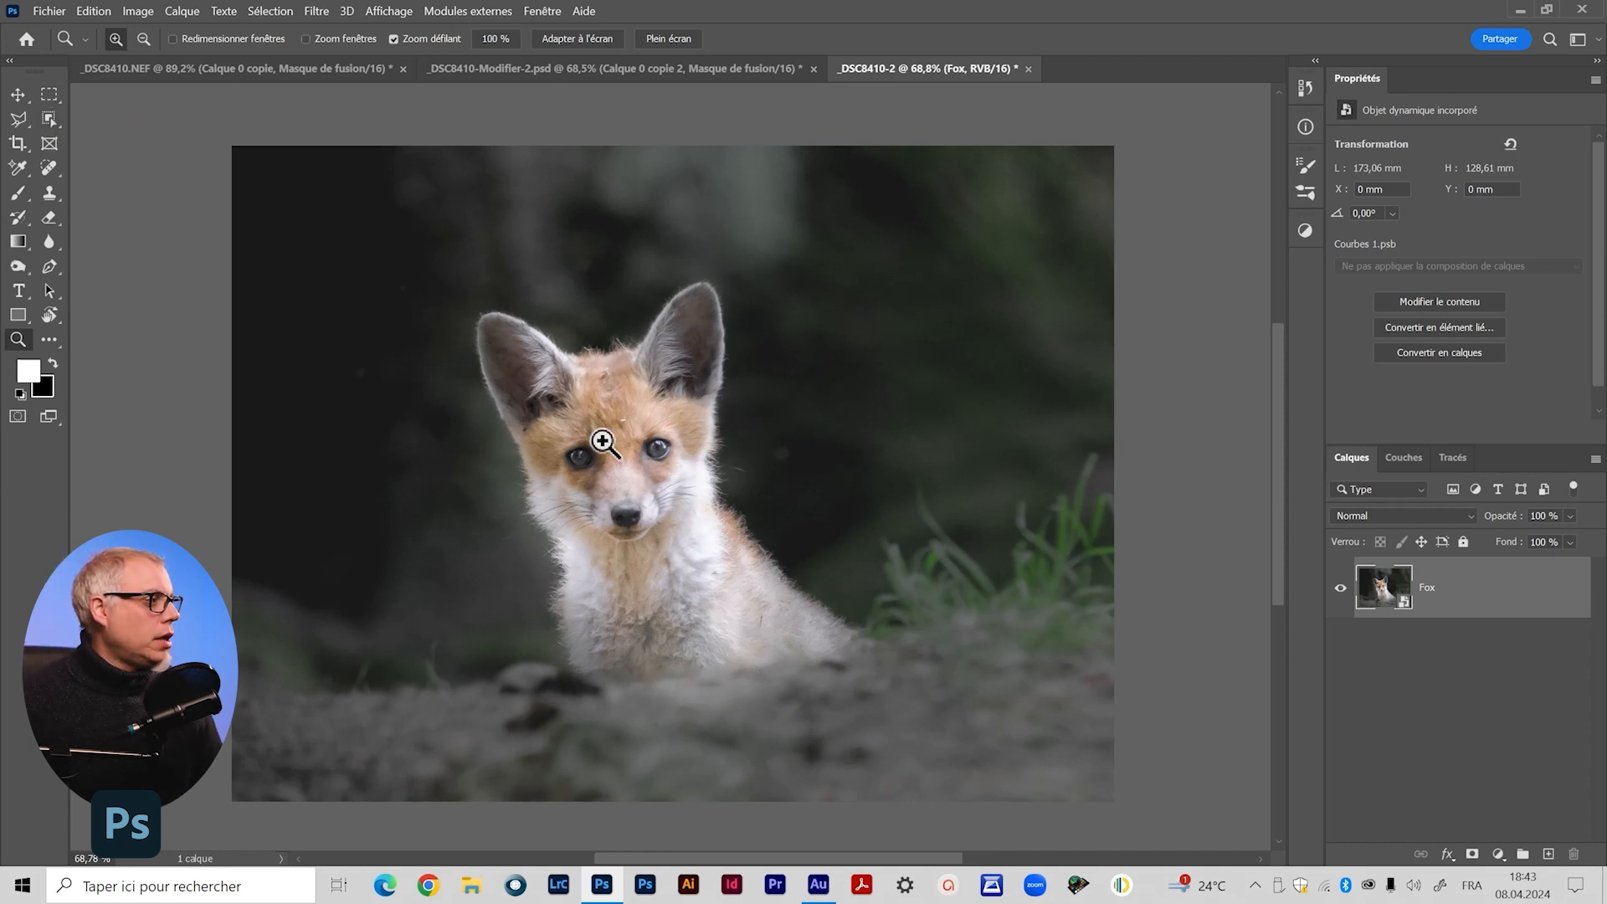
scroll(602, 444, up, 1)
click(259, 74)
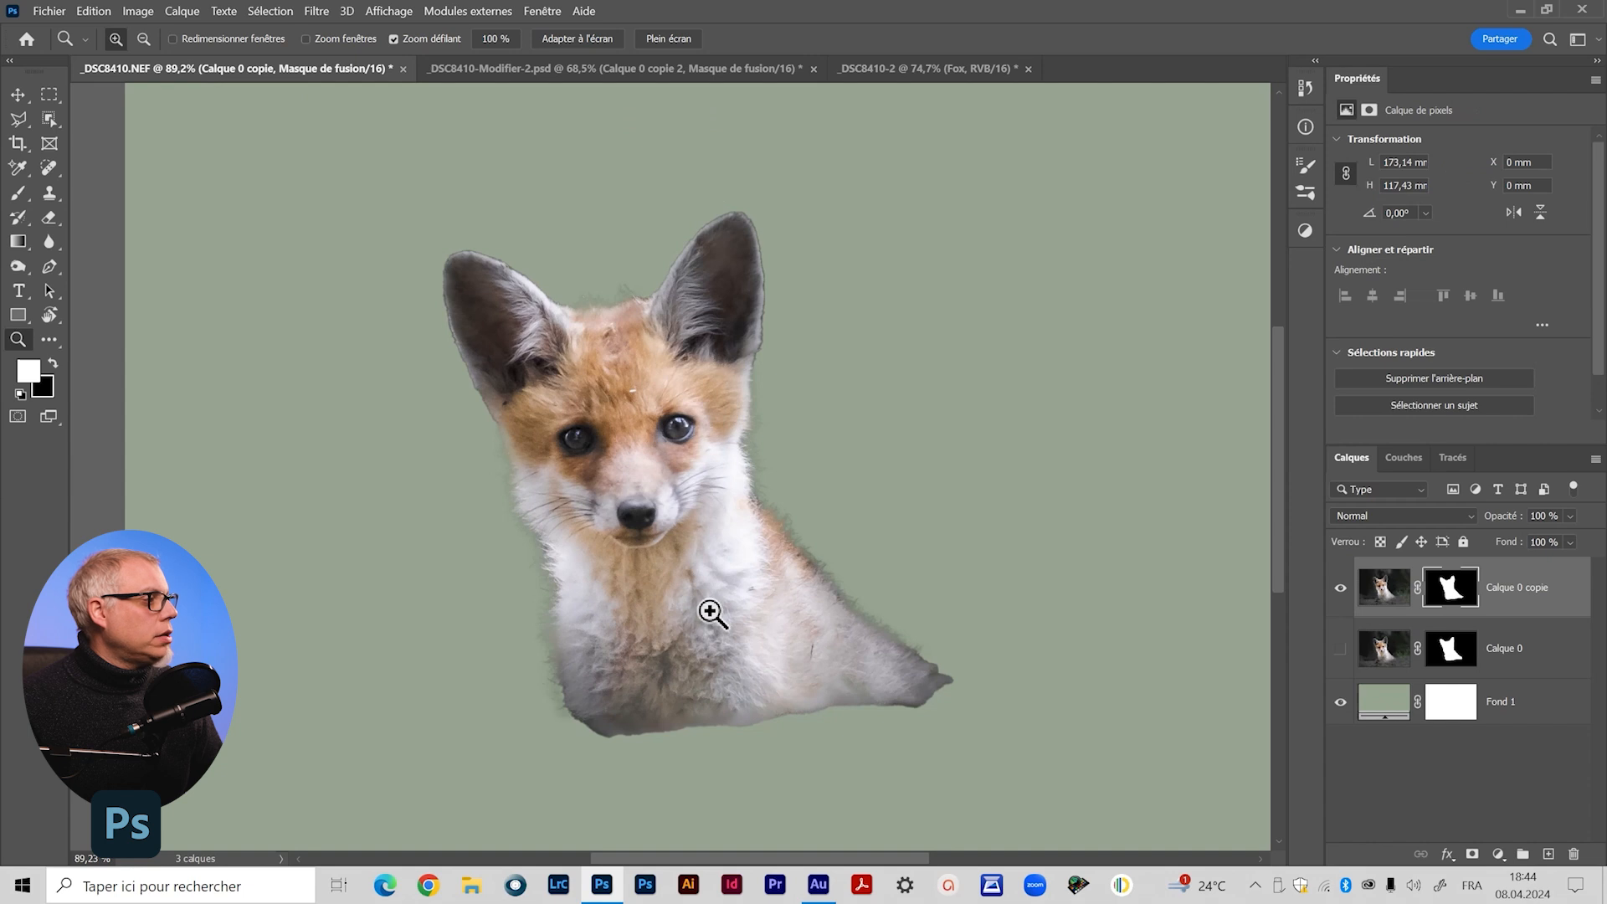
click(707, 576)
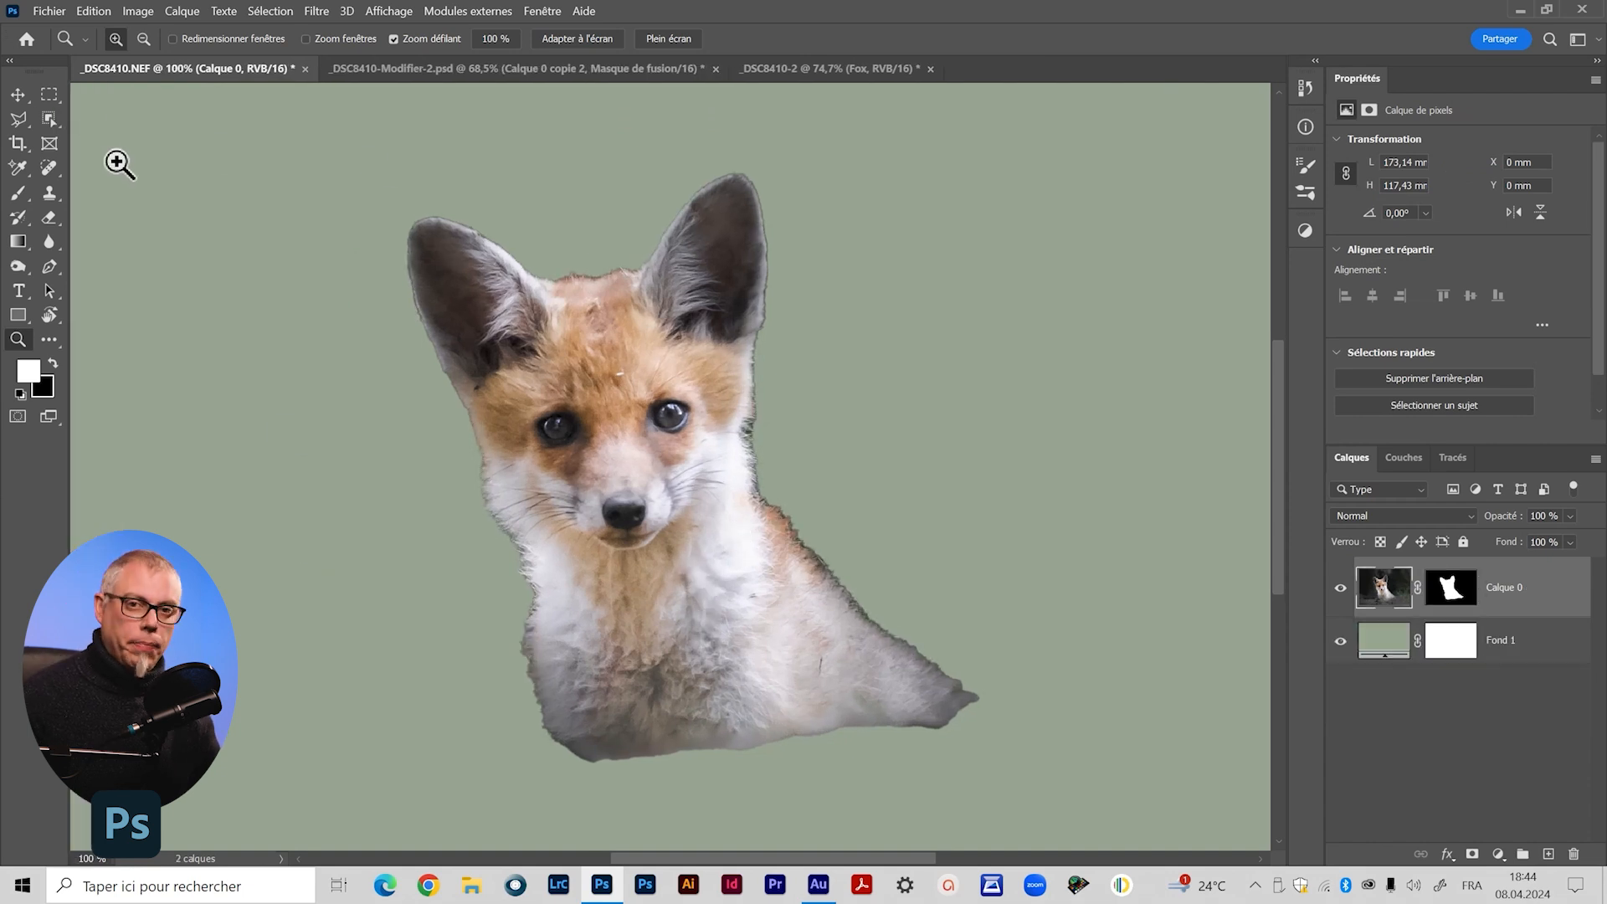
Activate the Object Selection tool and keep its subject selection processing on Cloud (Résultats détaillés)
click(49, 119)
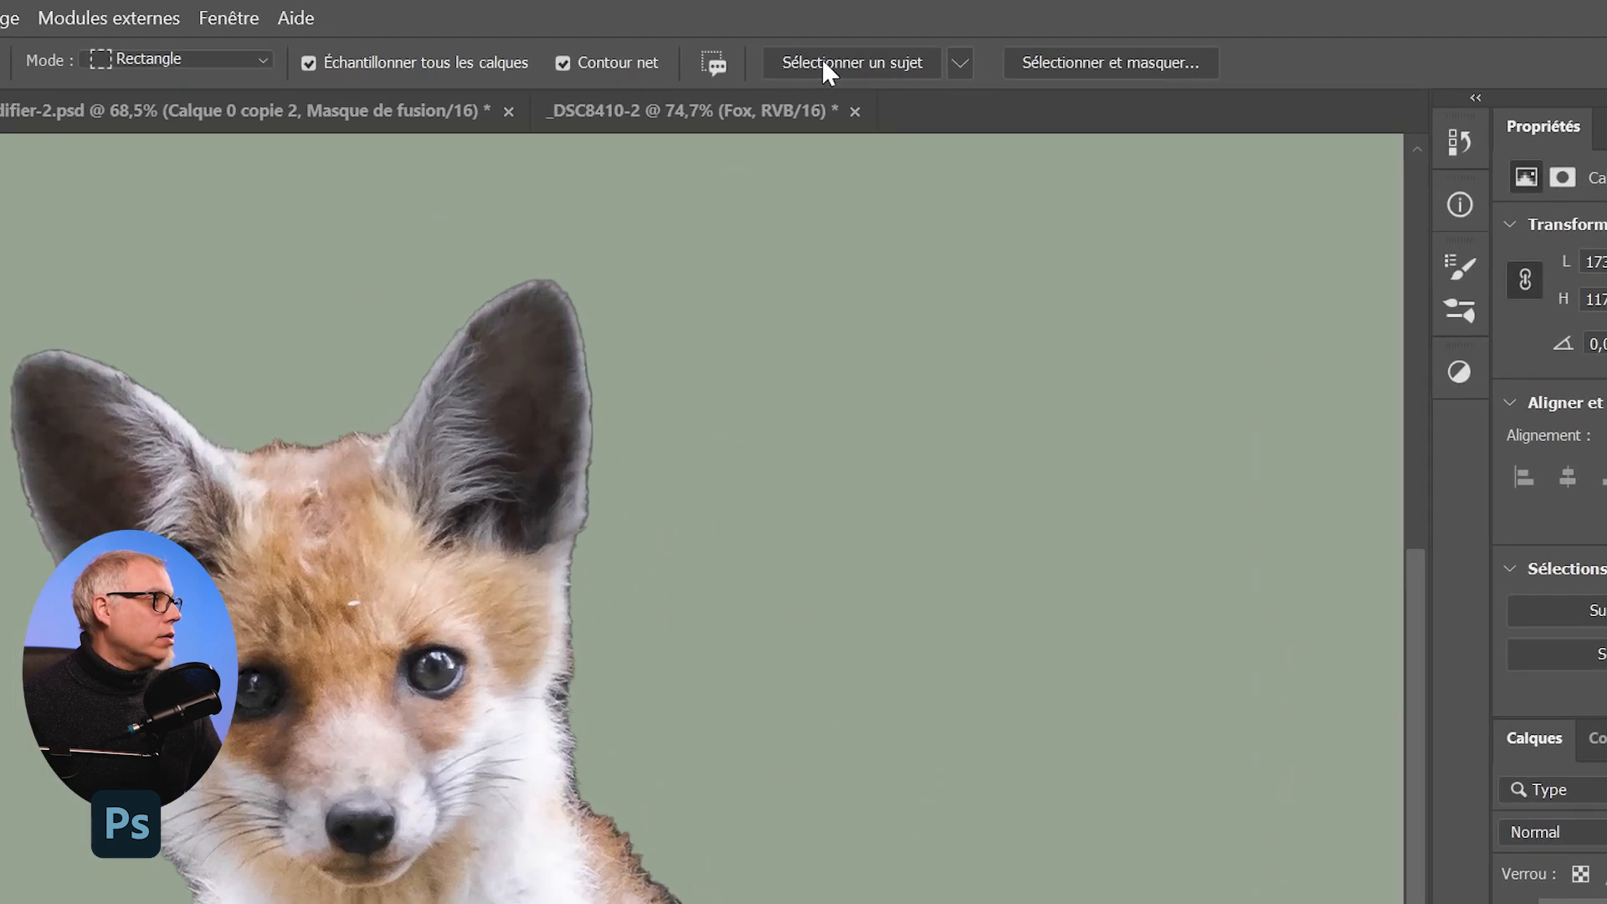
click(961, 64)
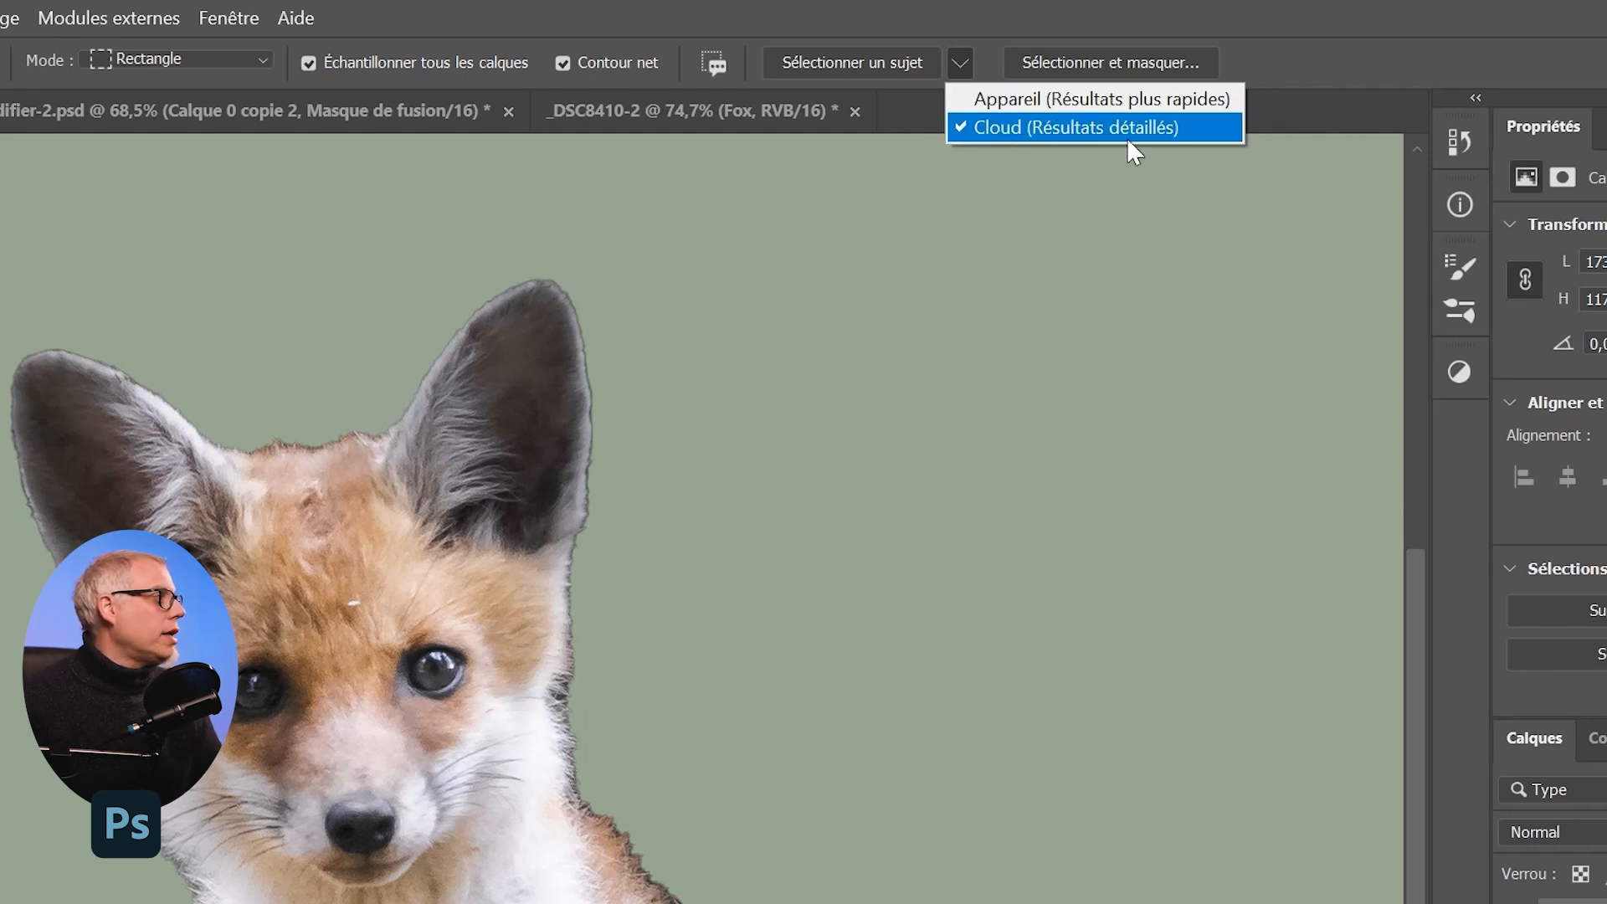
click(994, 126)
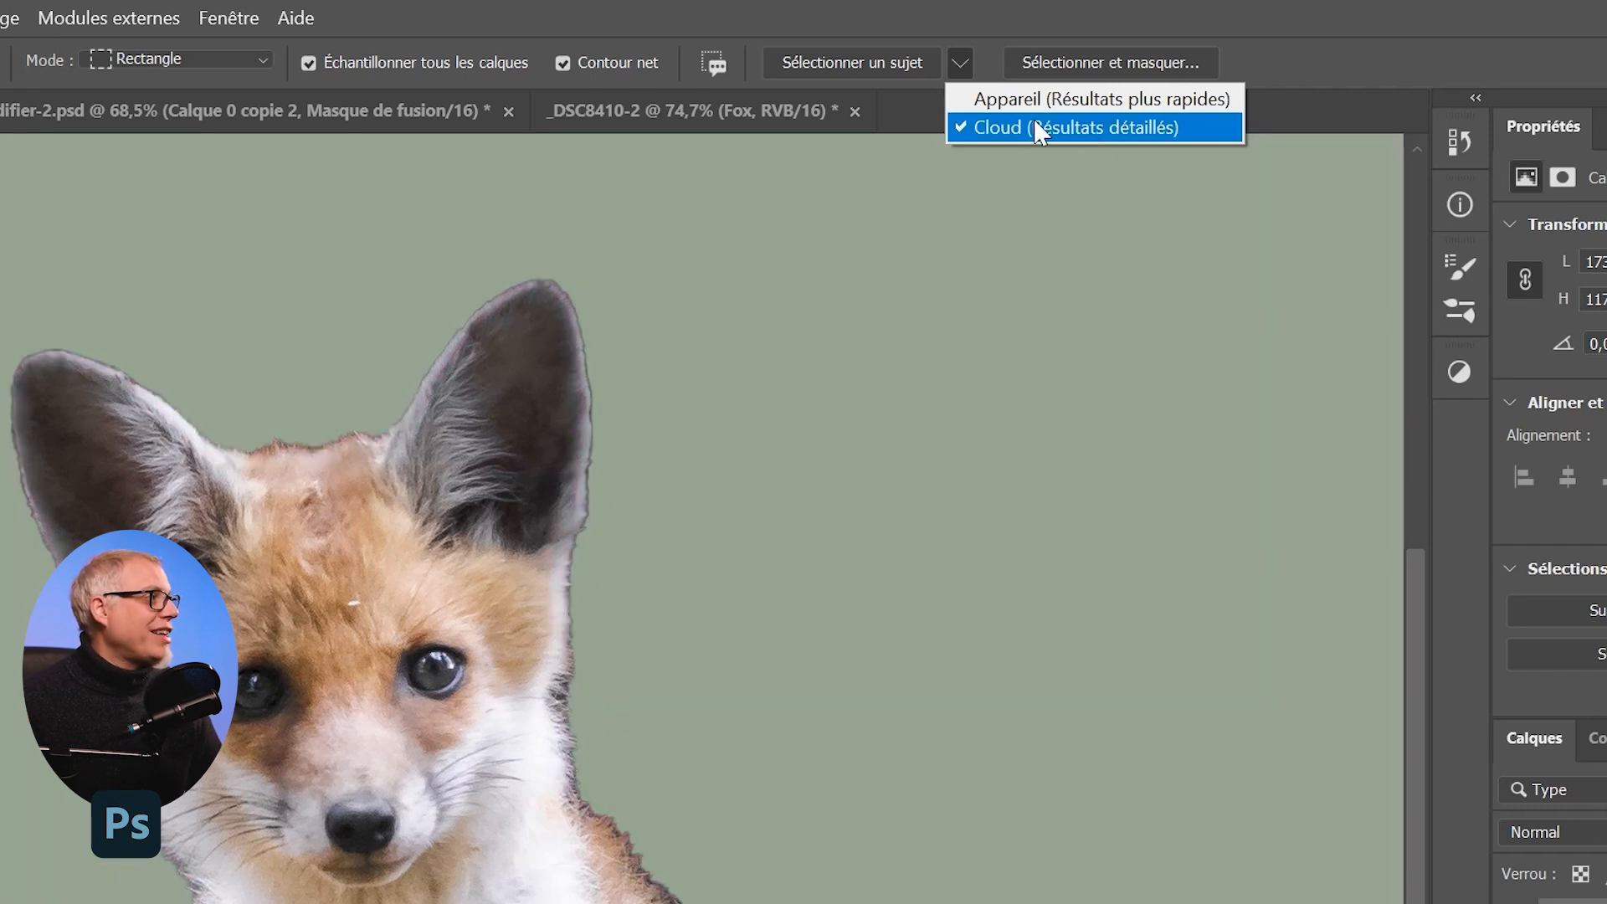
click(1038, 128)
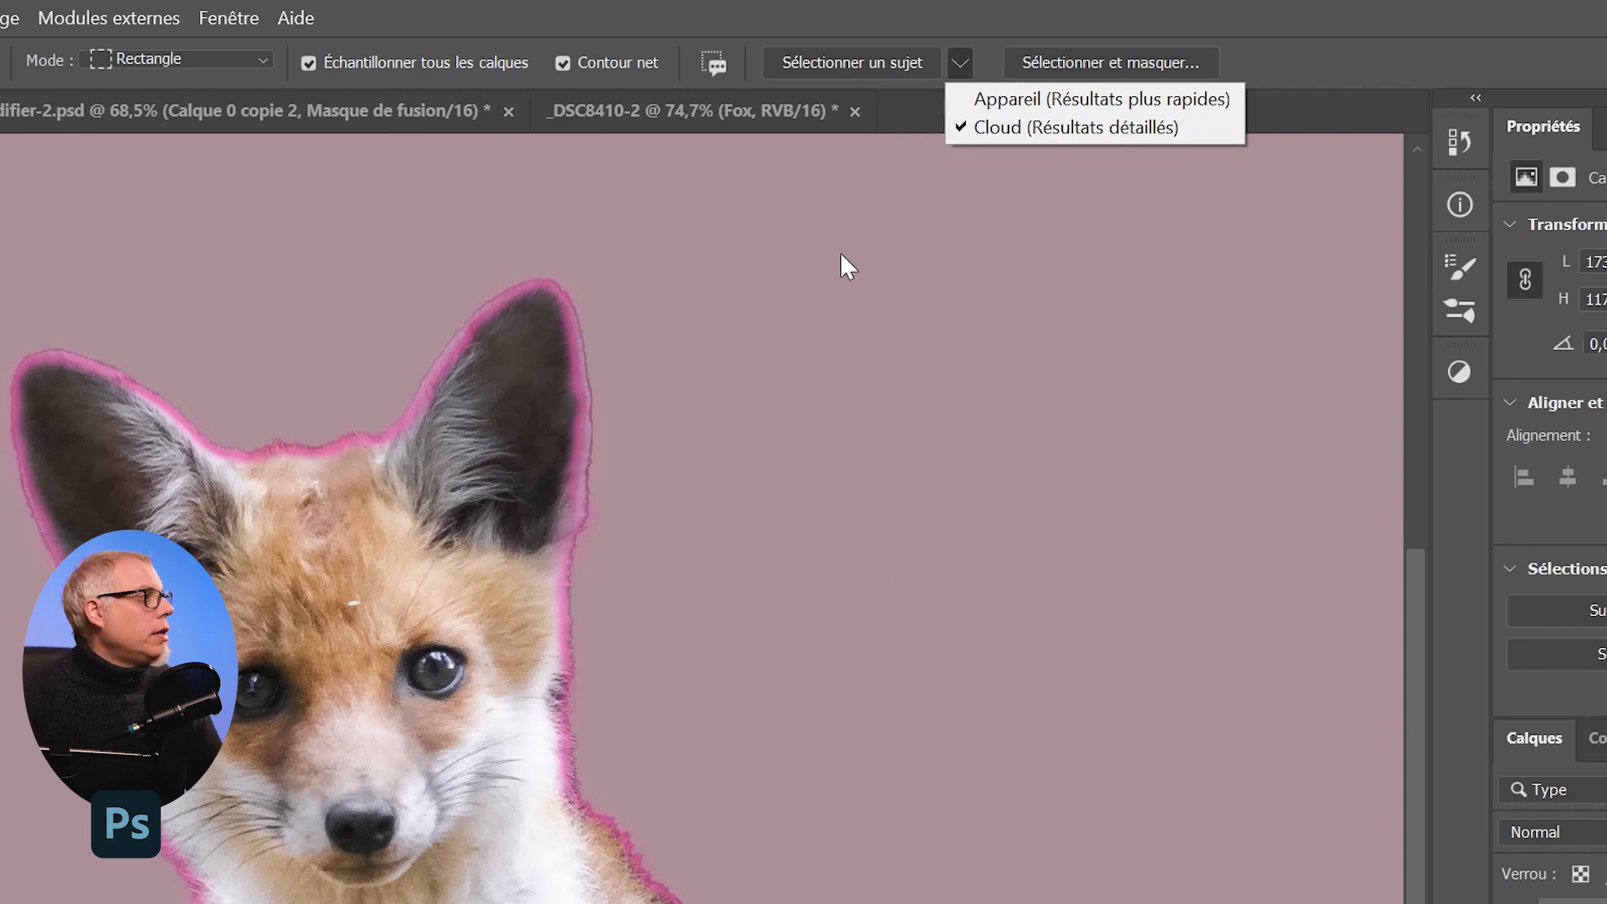
click(1205, 100)
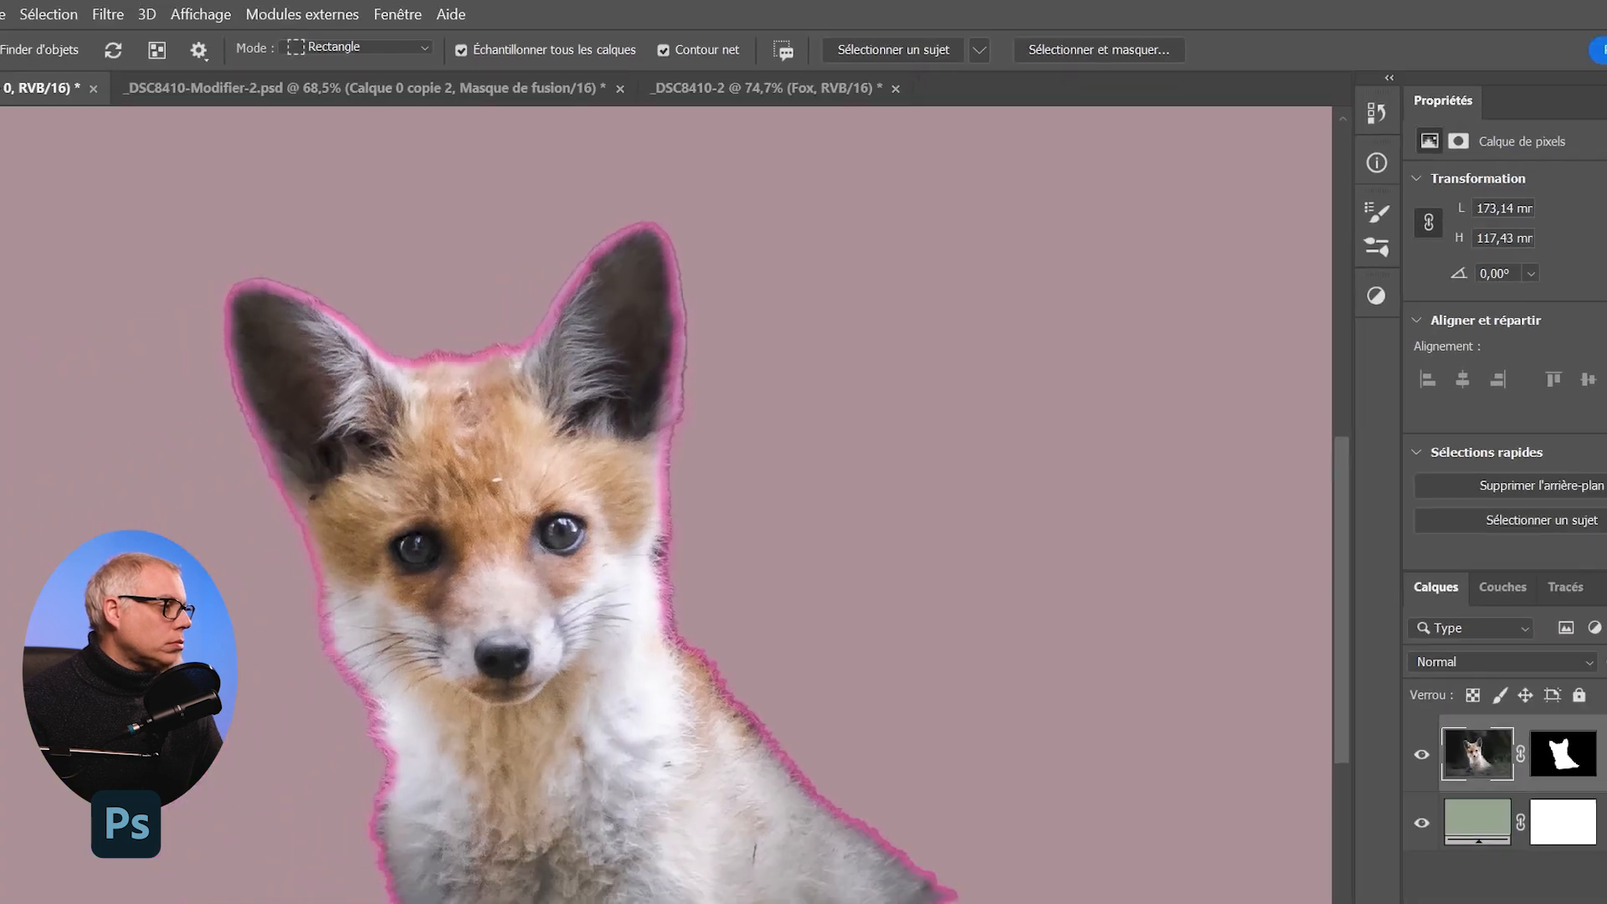
Inspect the cut-out edges of Calque 0 up close, viewing its layer mask alone and comparing the fur with the mask disabled and enabled
key(v)
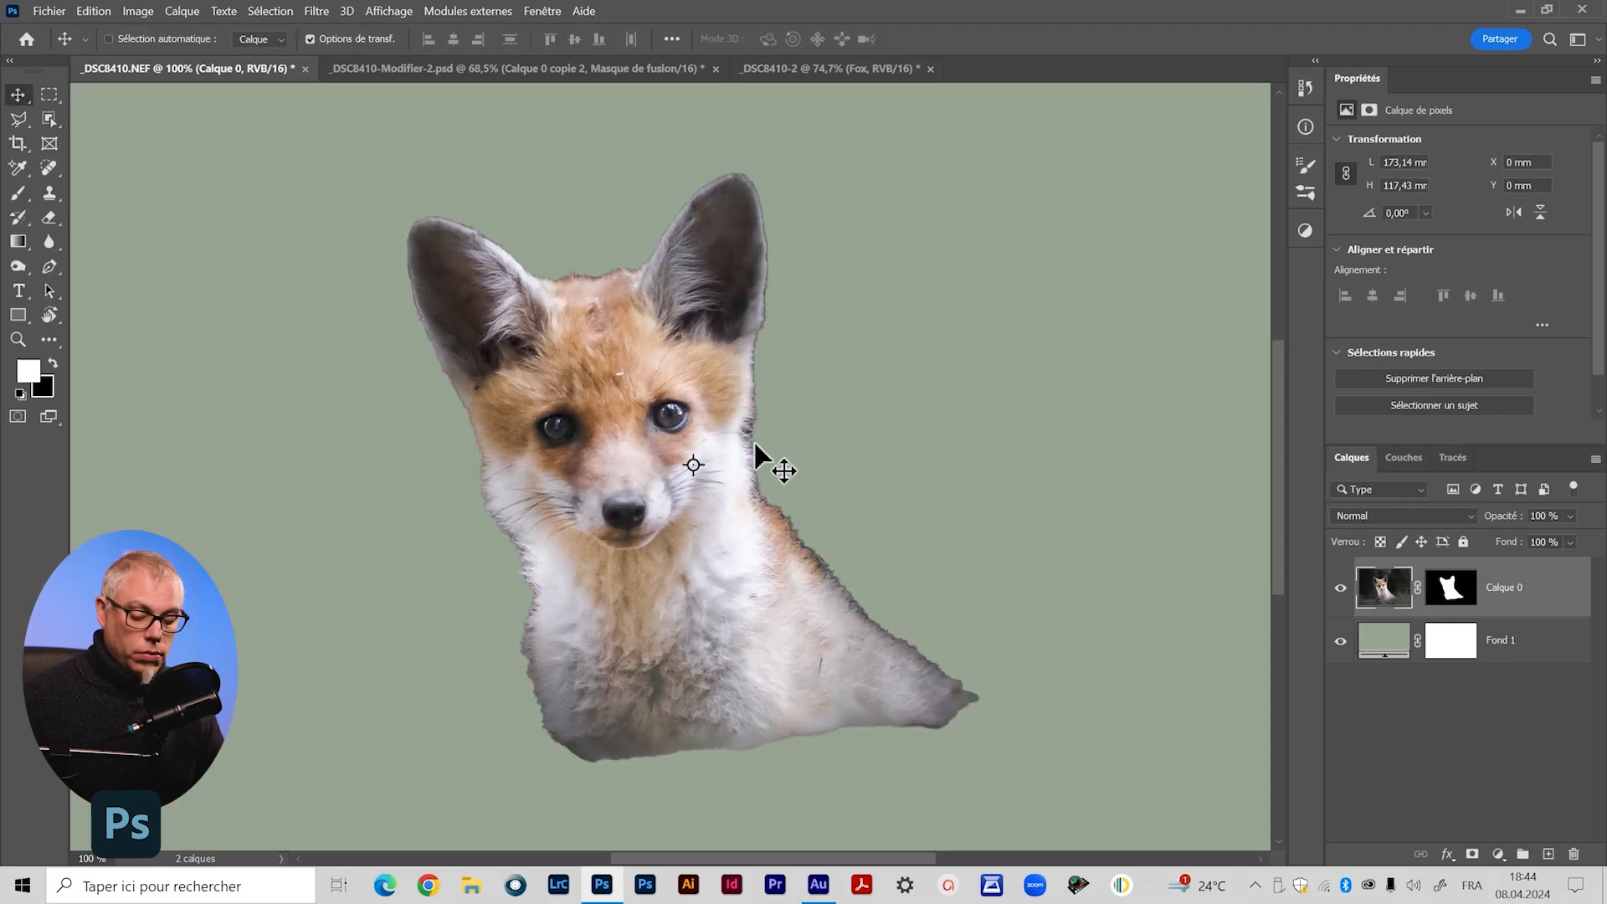
scroll(755, 452, up, 5)
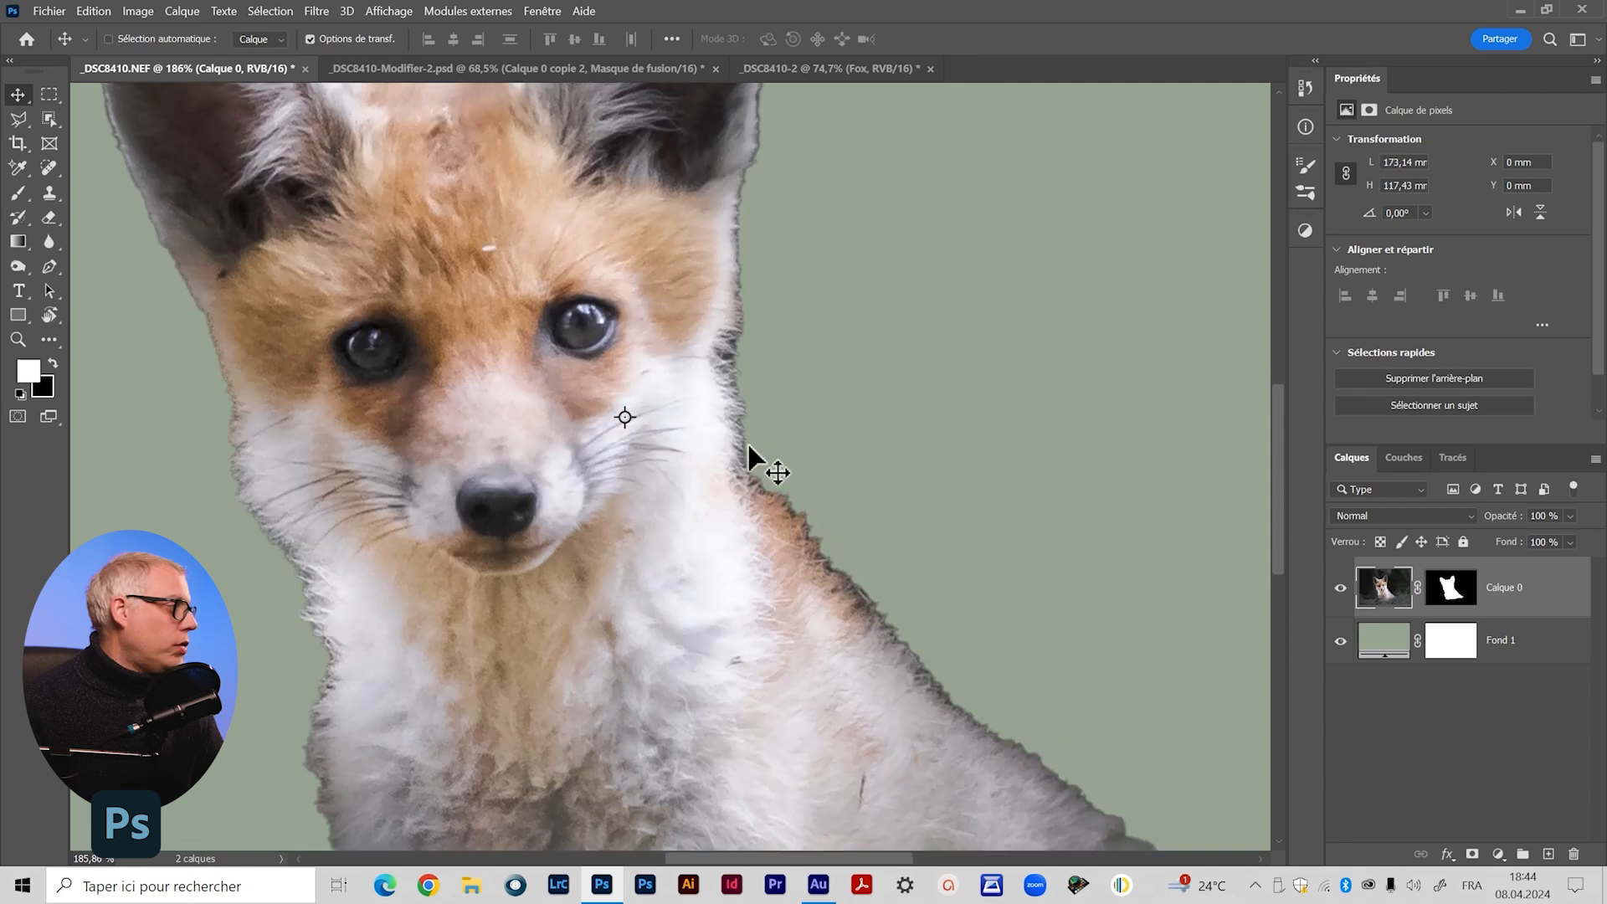
drag(702, 669, 693, 578)
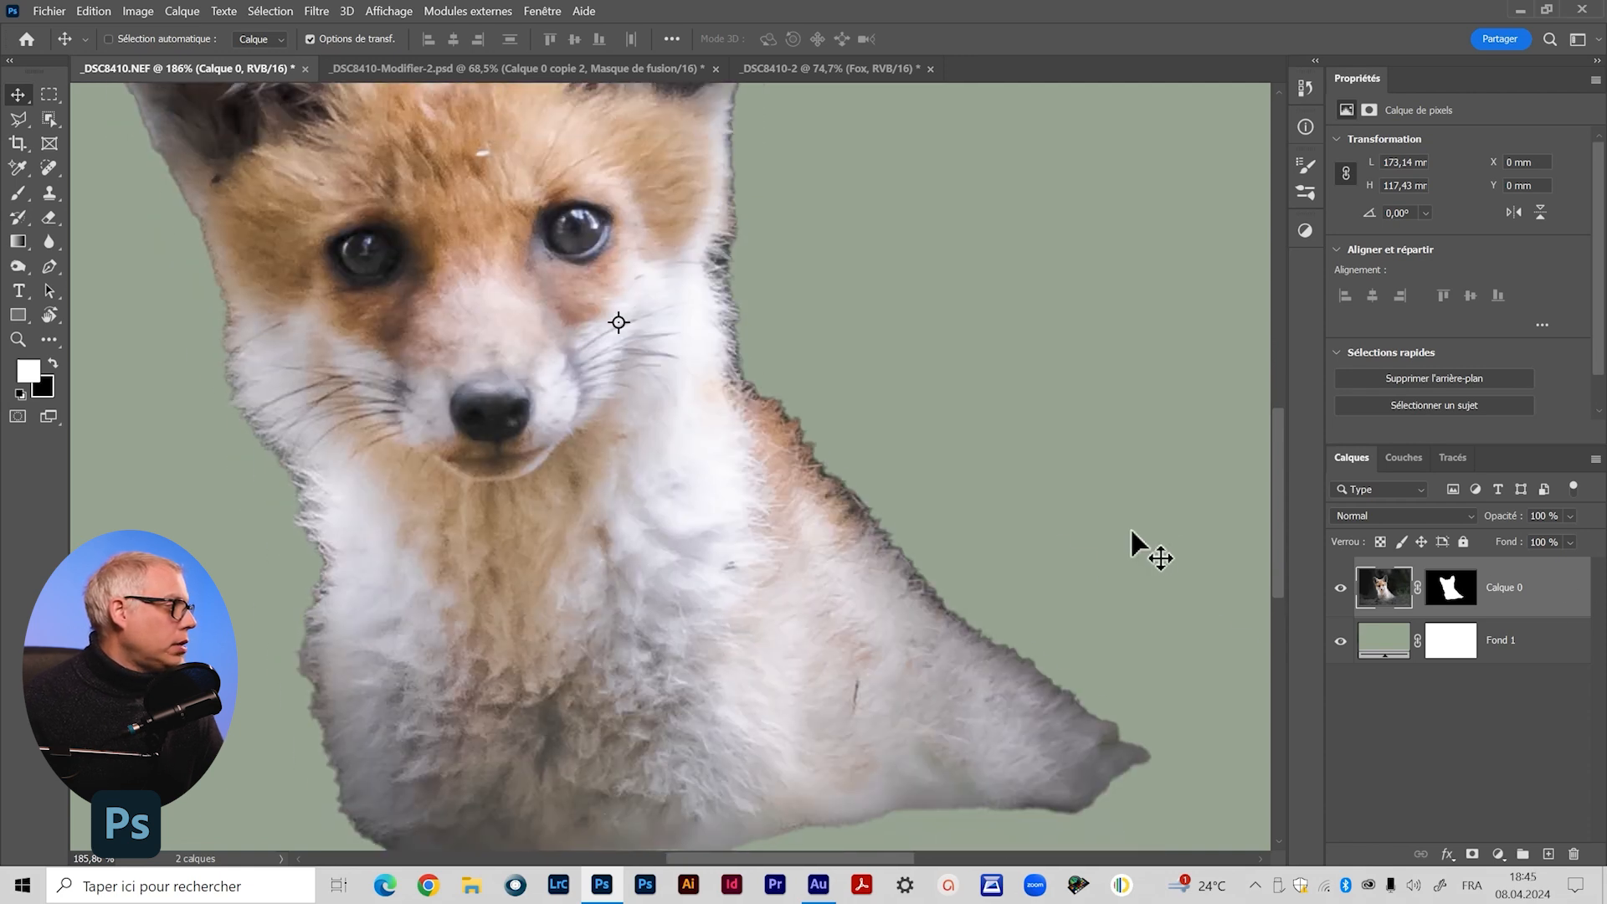
alt+click(1457, 590)
alt+click(1457, 590)
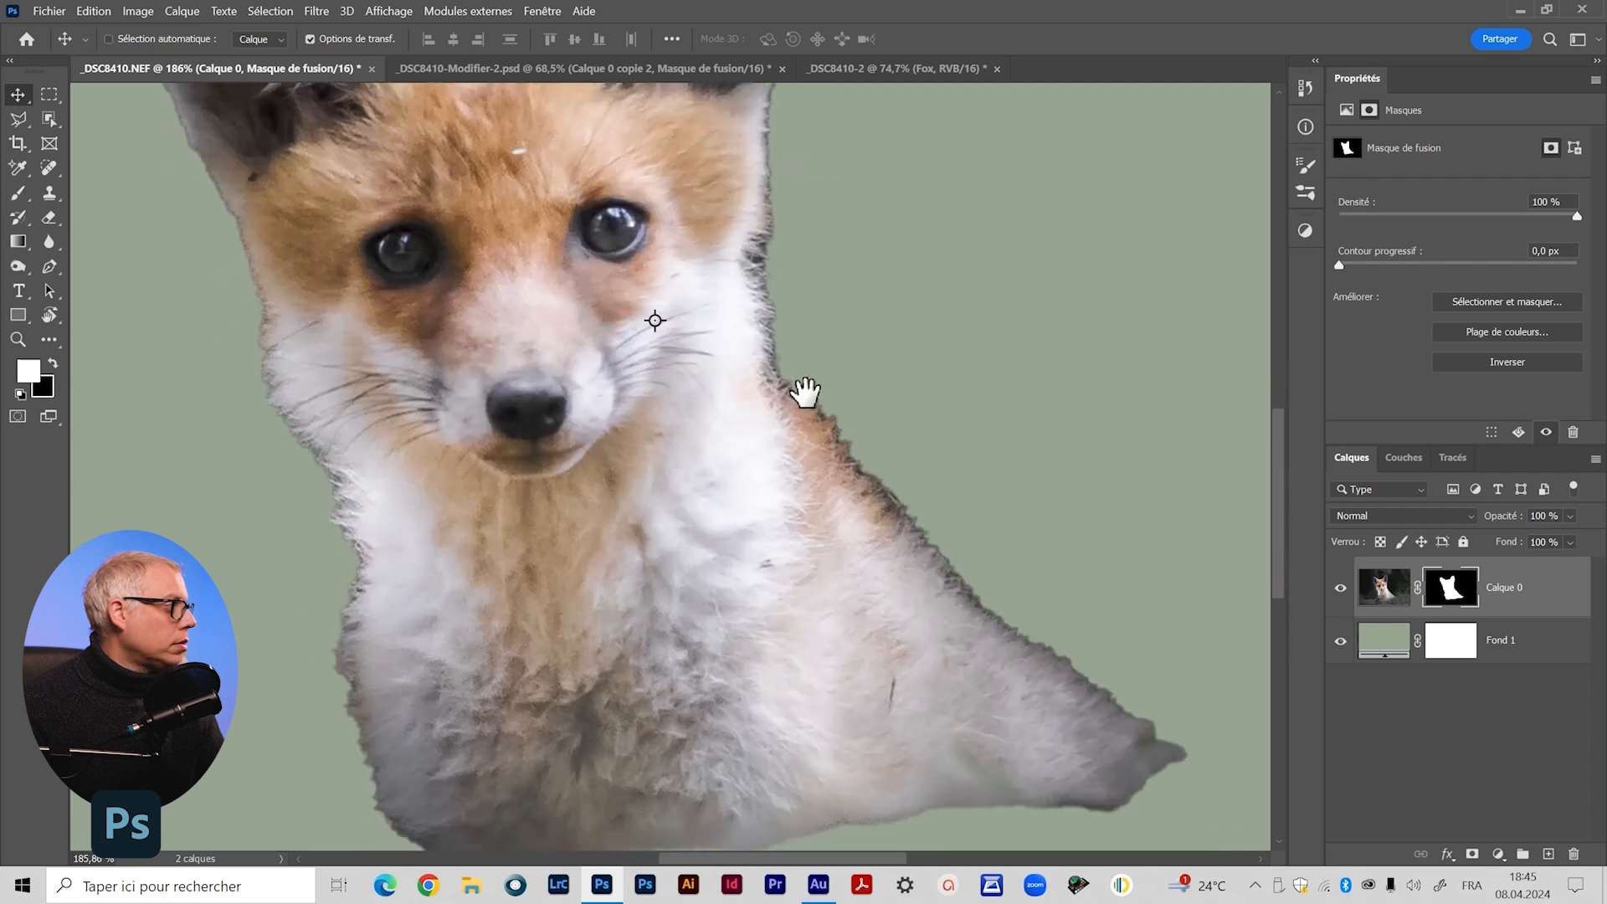
shift+click(1443, 593)
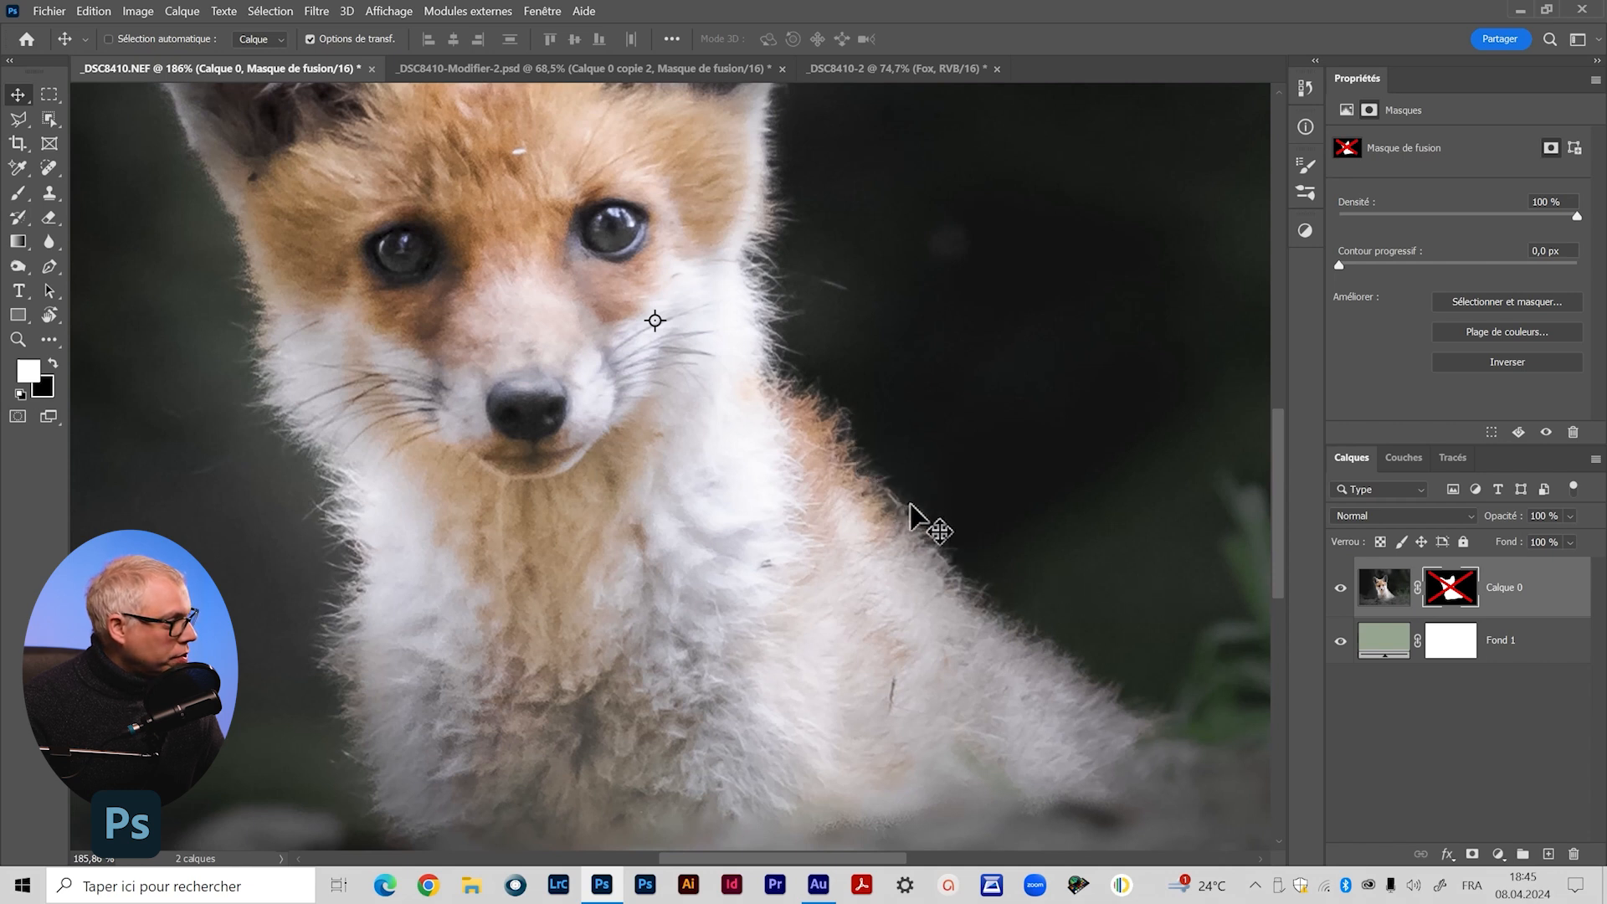
shift+click(1450, 587)
key(ctrl+0)
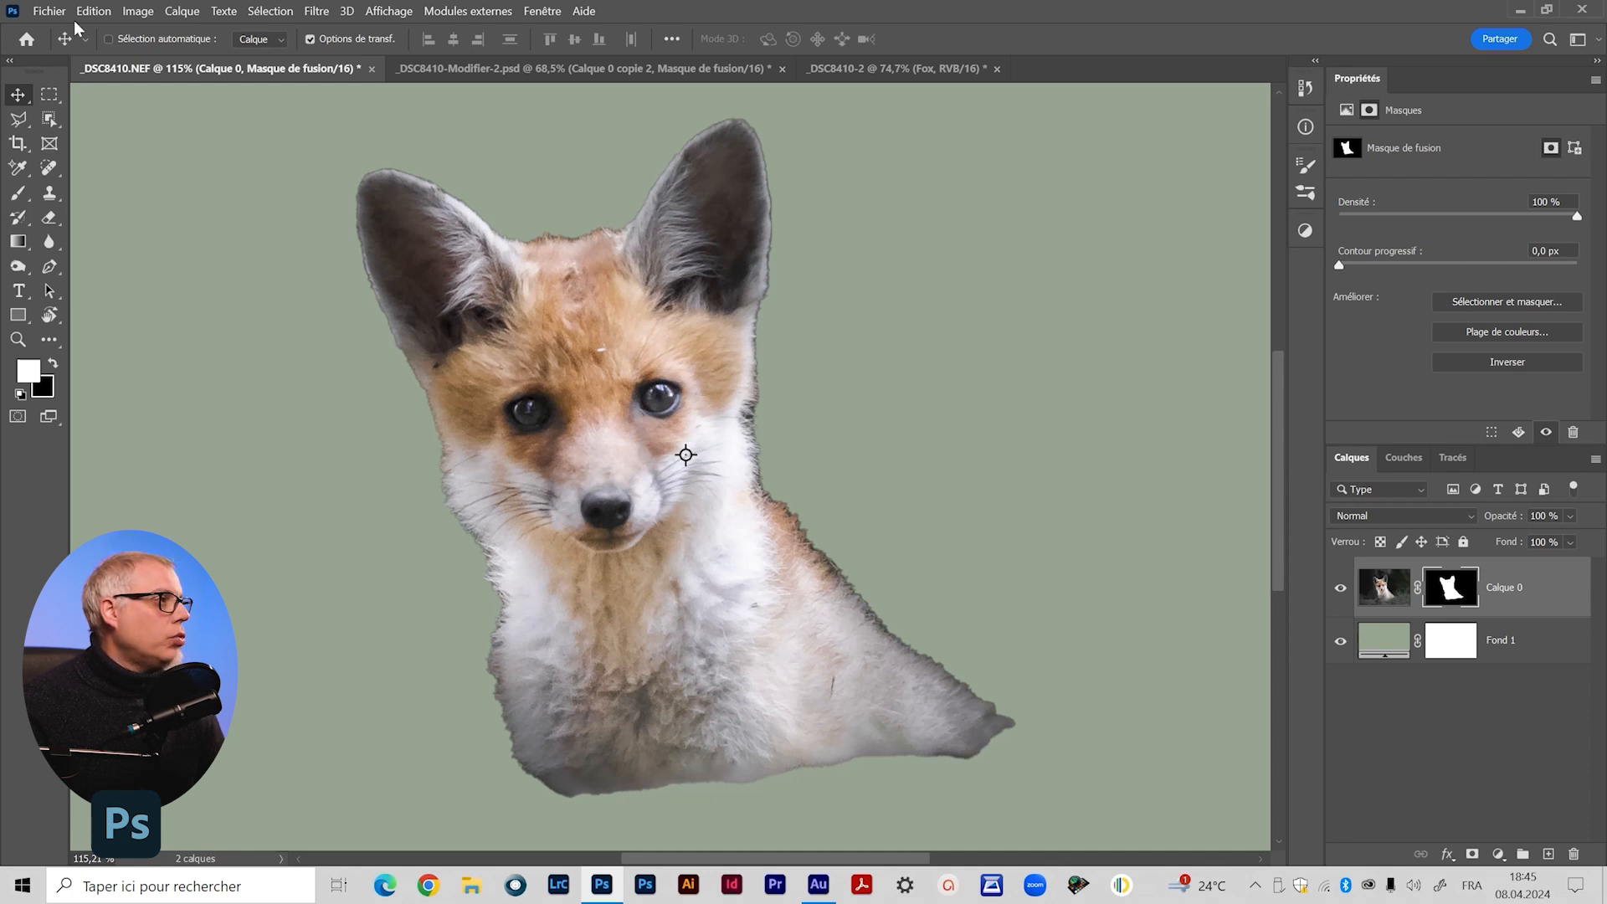
Open the Calque 0 mask in Select and Mask and refine the fur edge along the fox's back, rump and neck
click(270, 12)
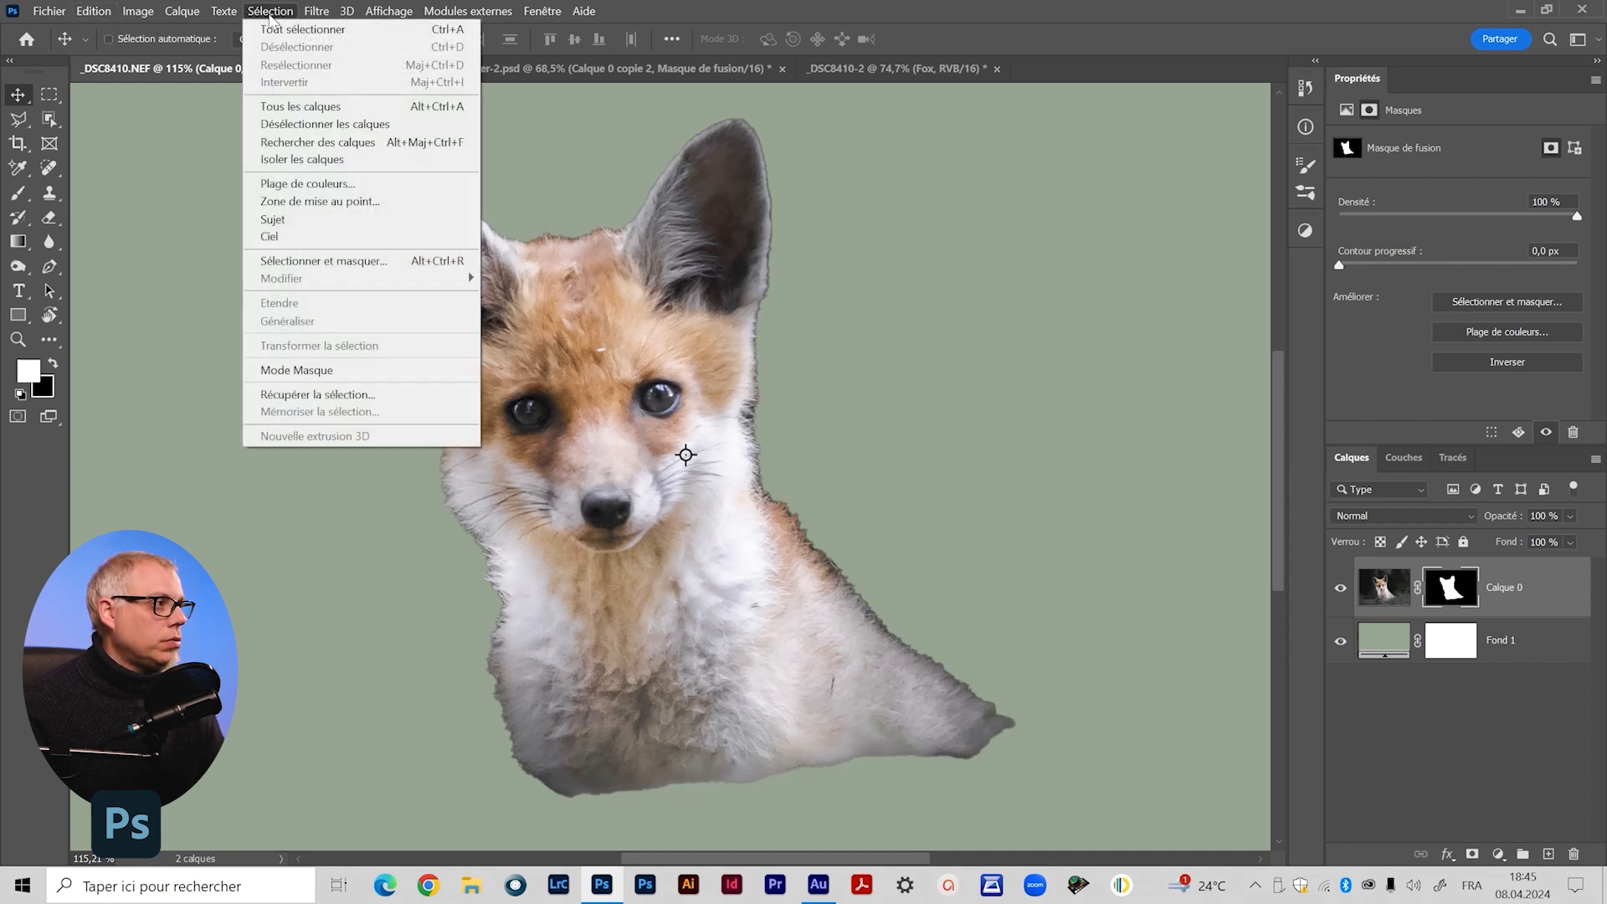
click(366, 265)
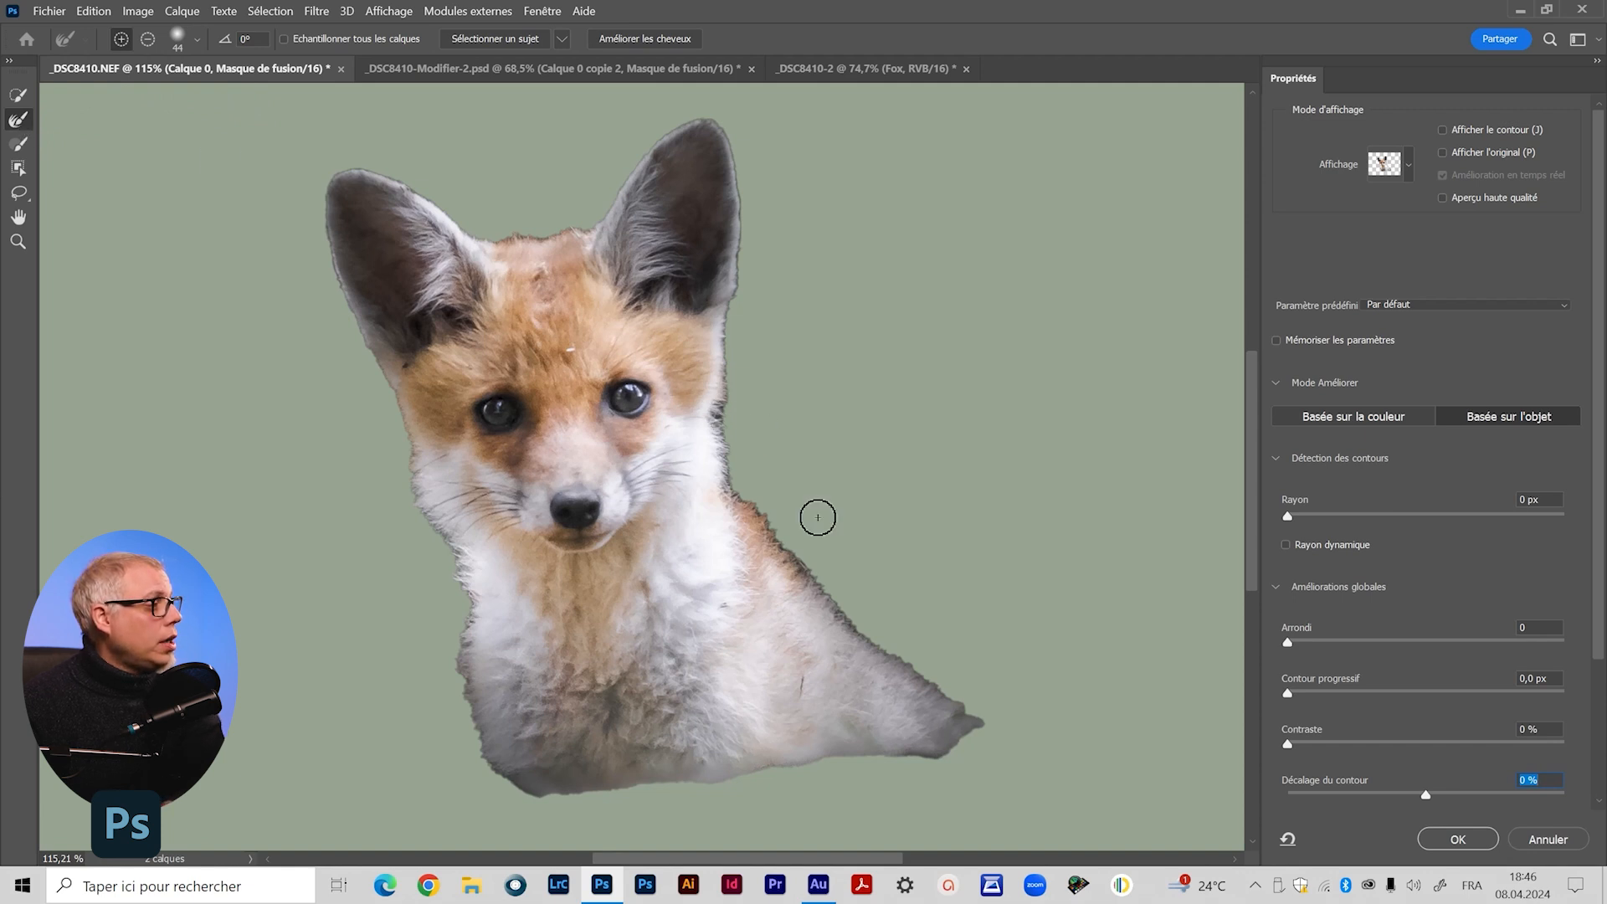
drag(757, 506, 926, 665)
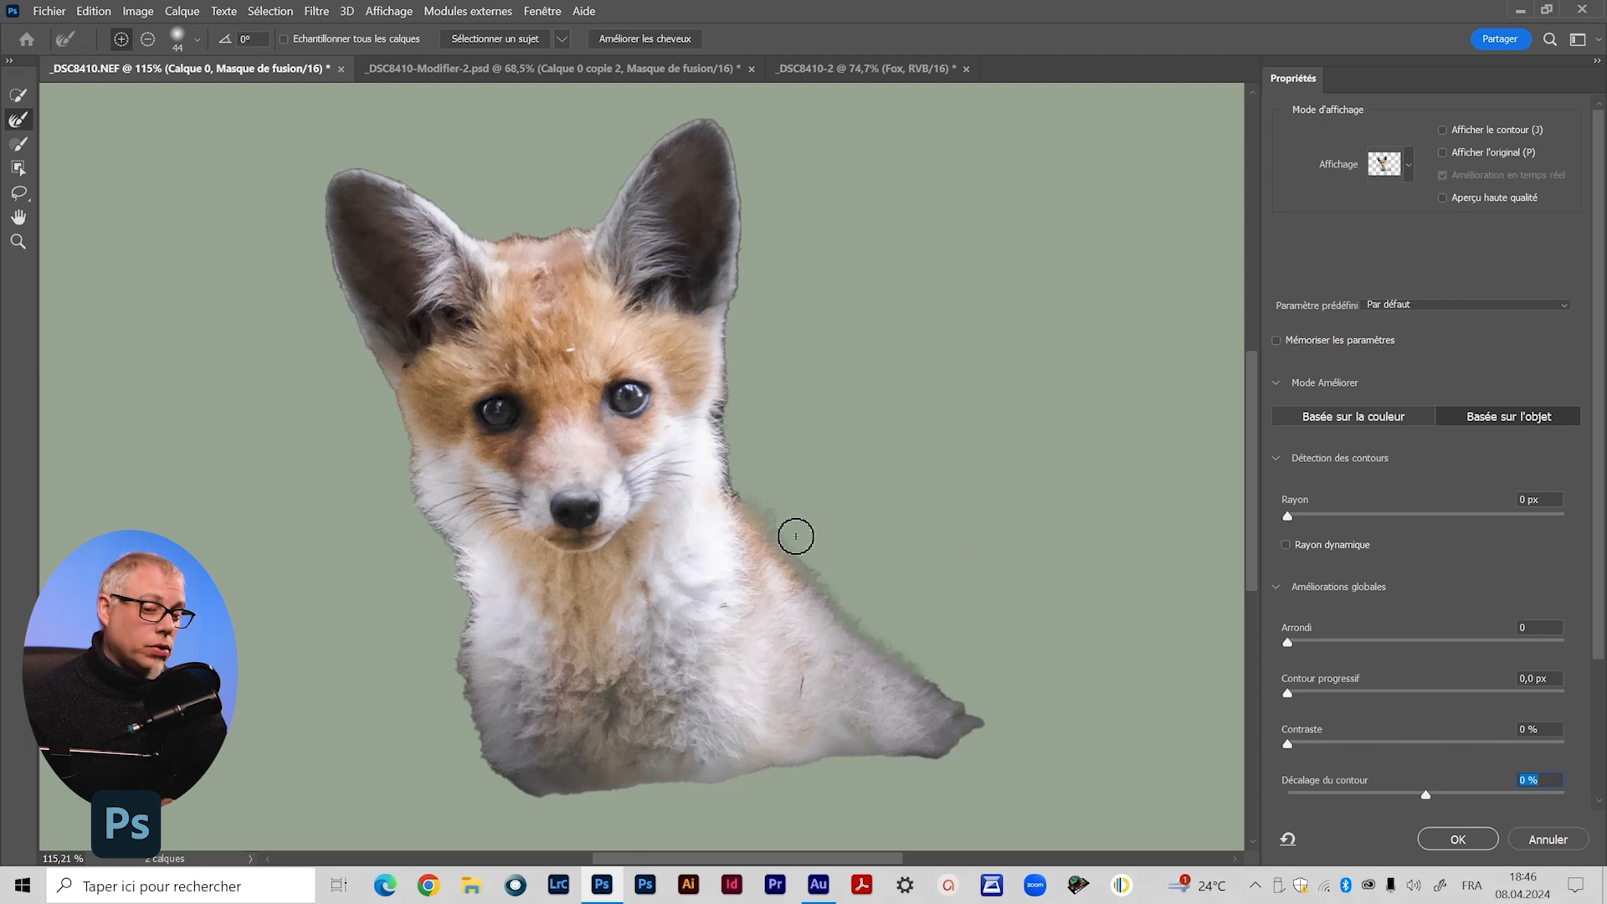
key(alt)
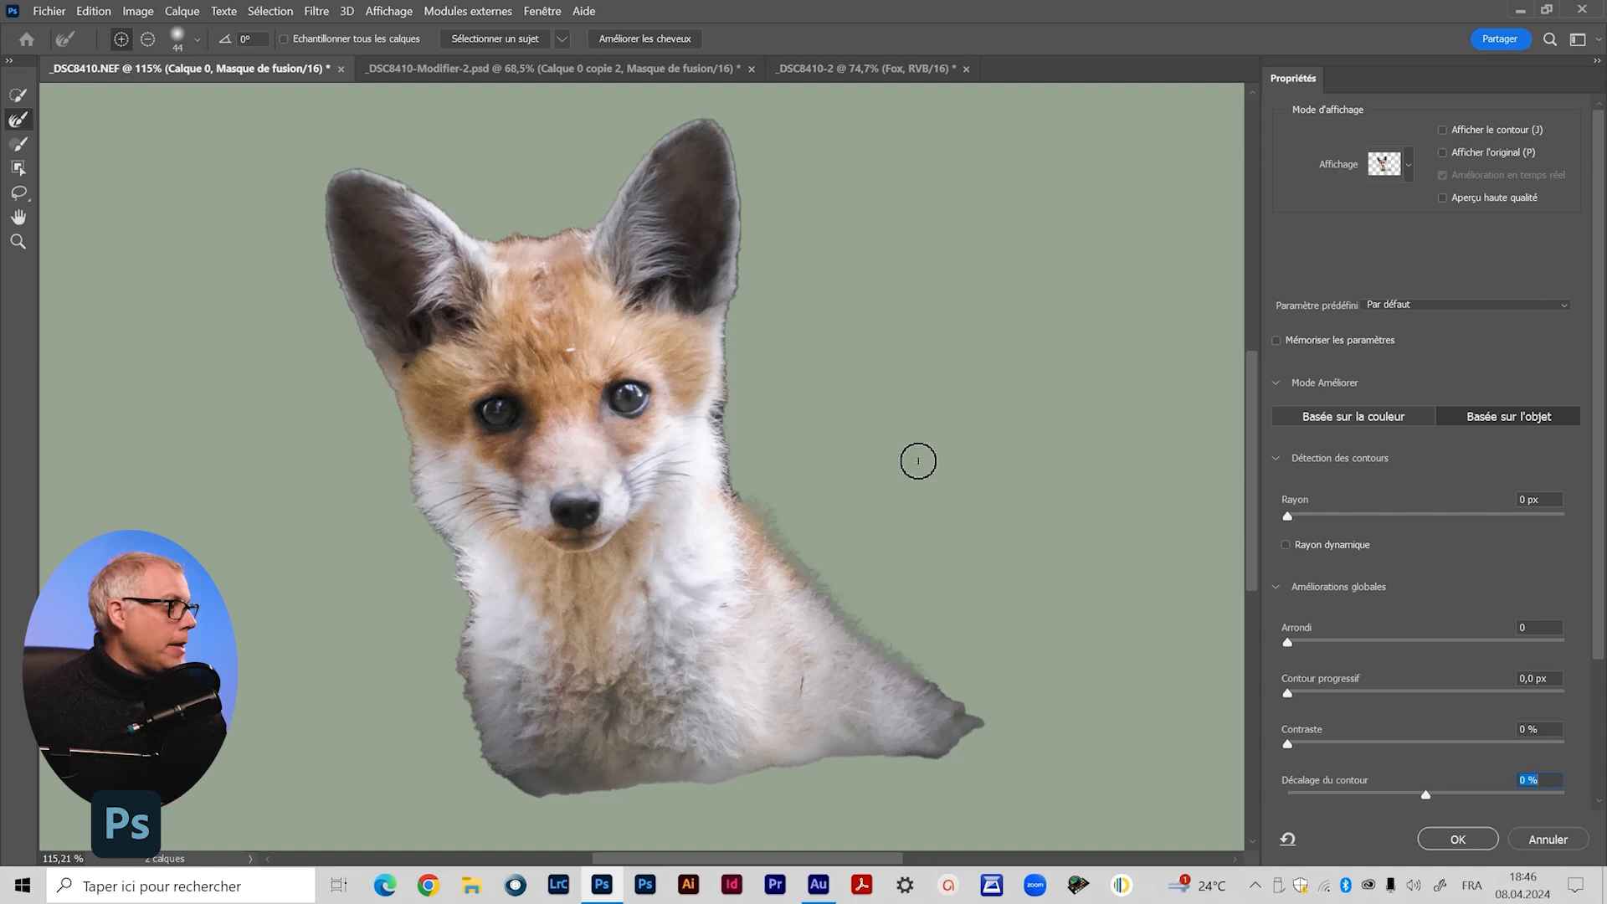
drag(916, 661, 981, 710)
drag(730, 507, 725, 400)
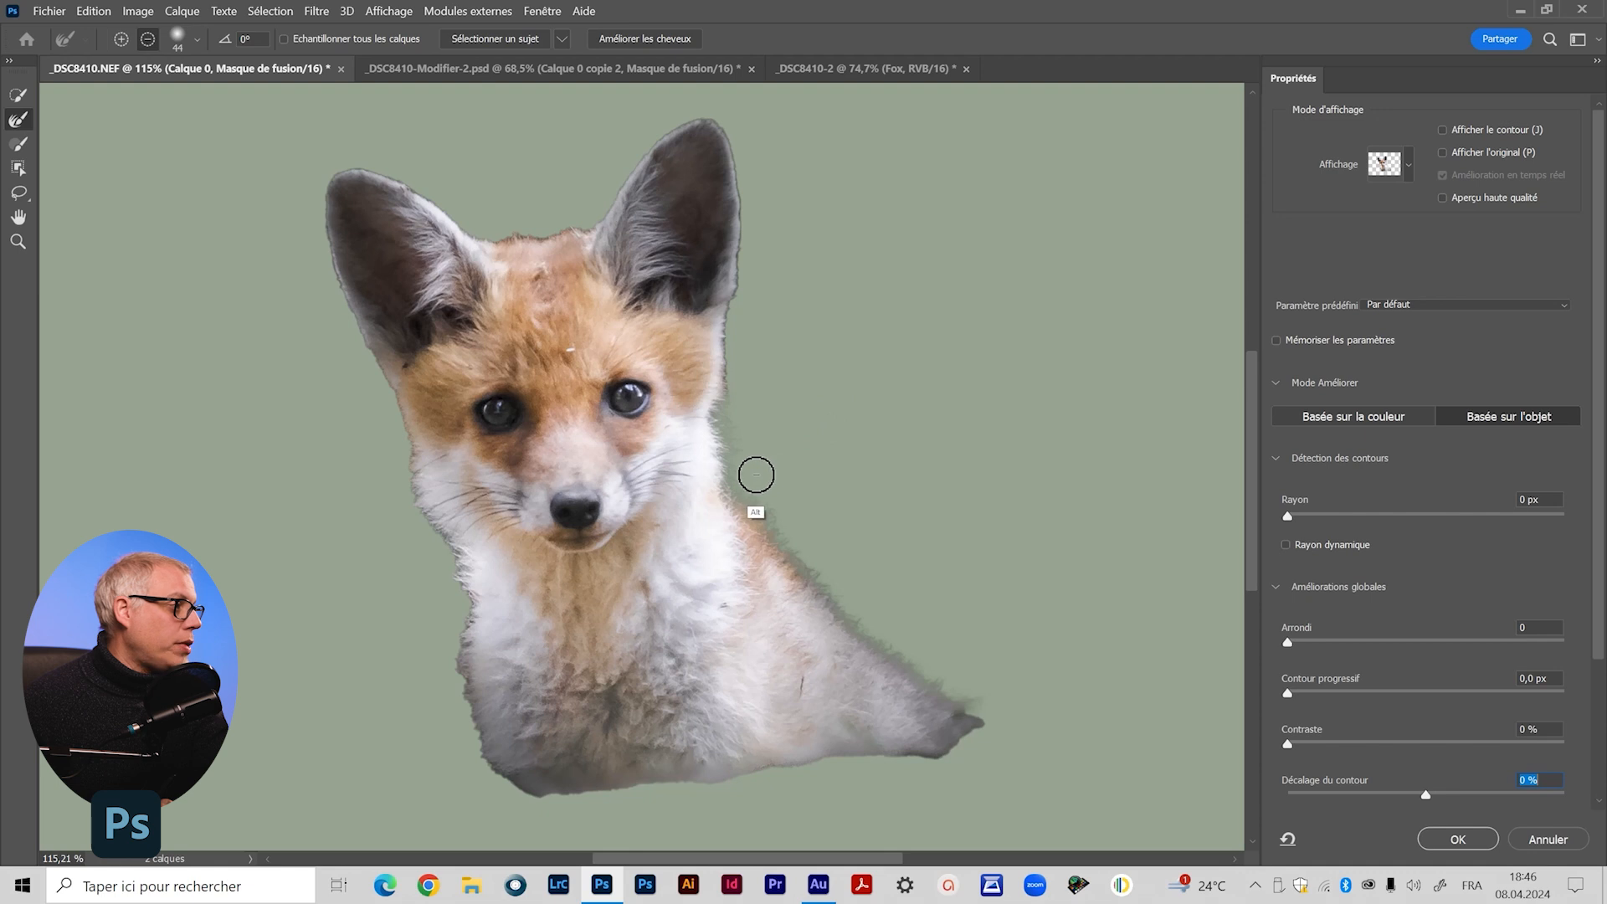
Inspect the refined fur along the back and switch the refine mode to Basée sur la couleur, accepting the contour change
click(18, 241)
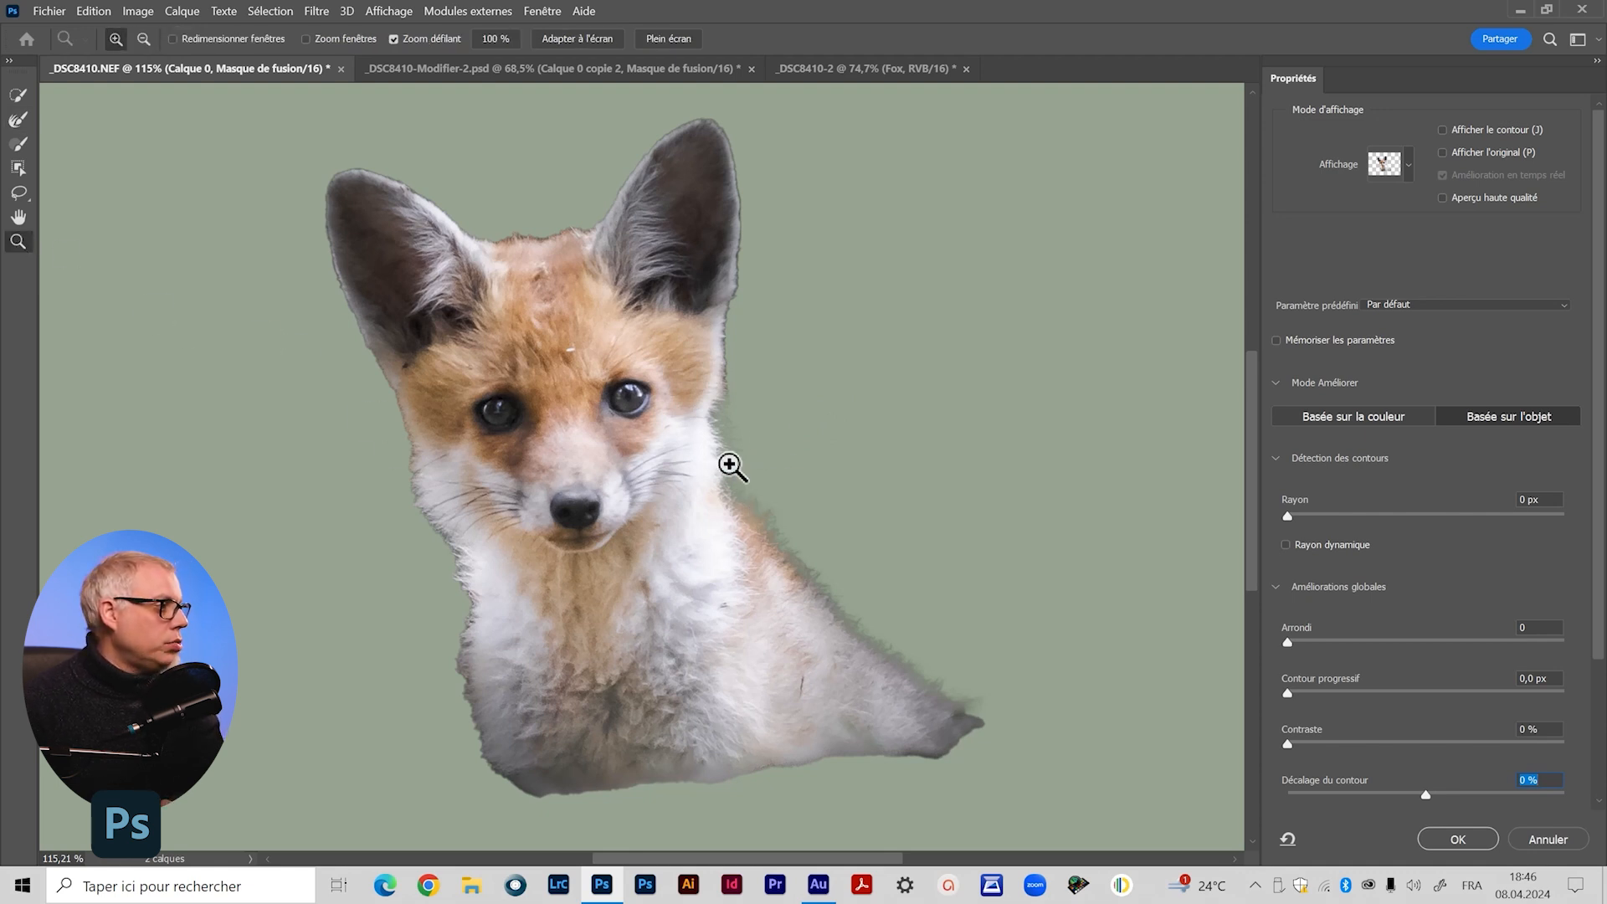
click(764, 512)
key(space)
drag(818, 671, 697, 561)
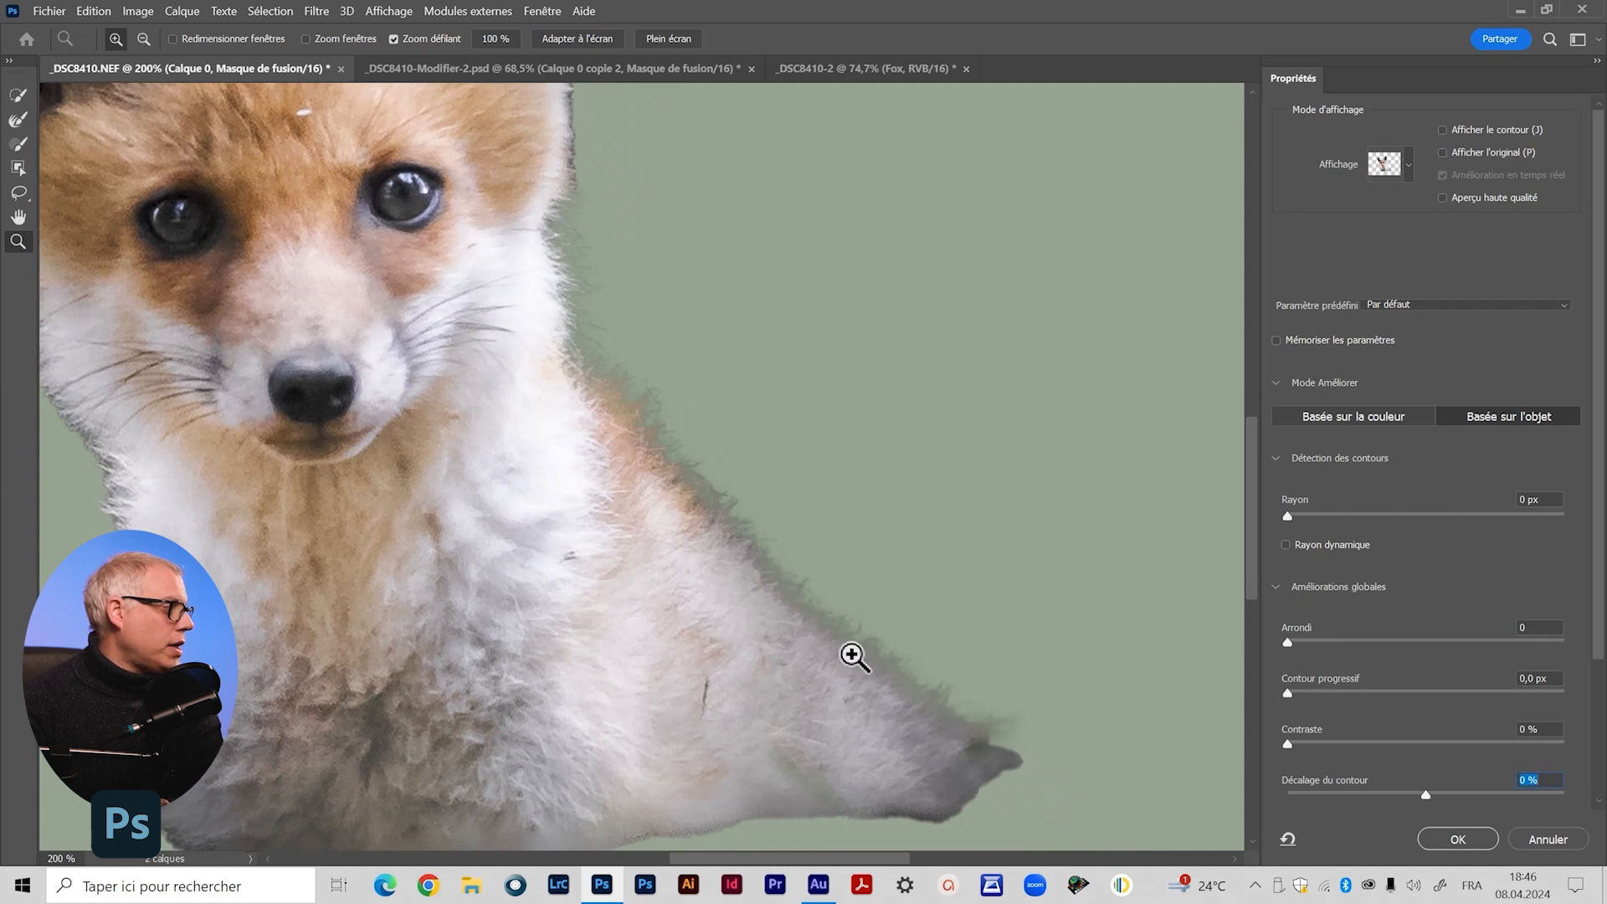
click(19, 119)
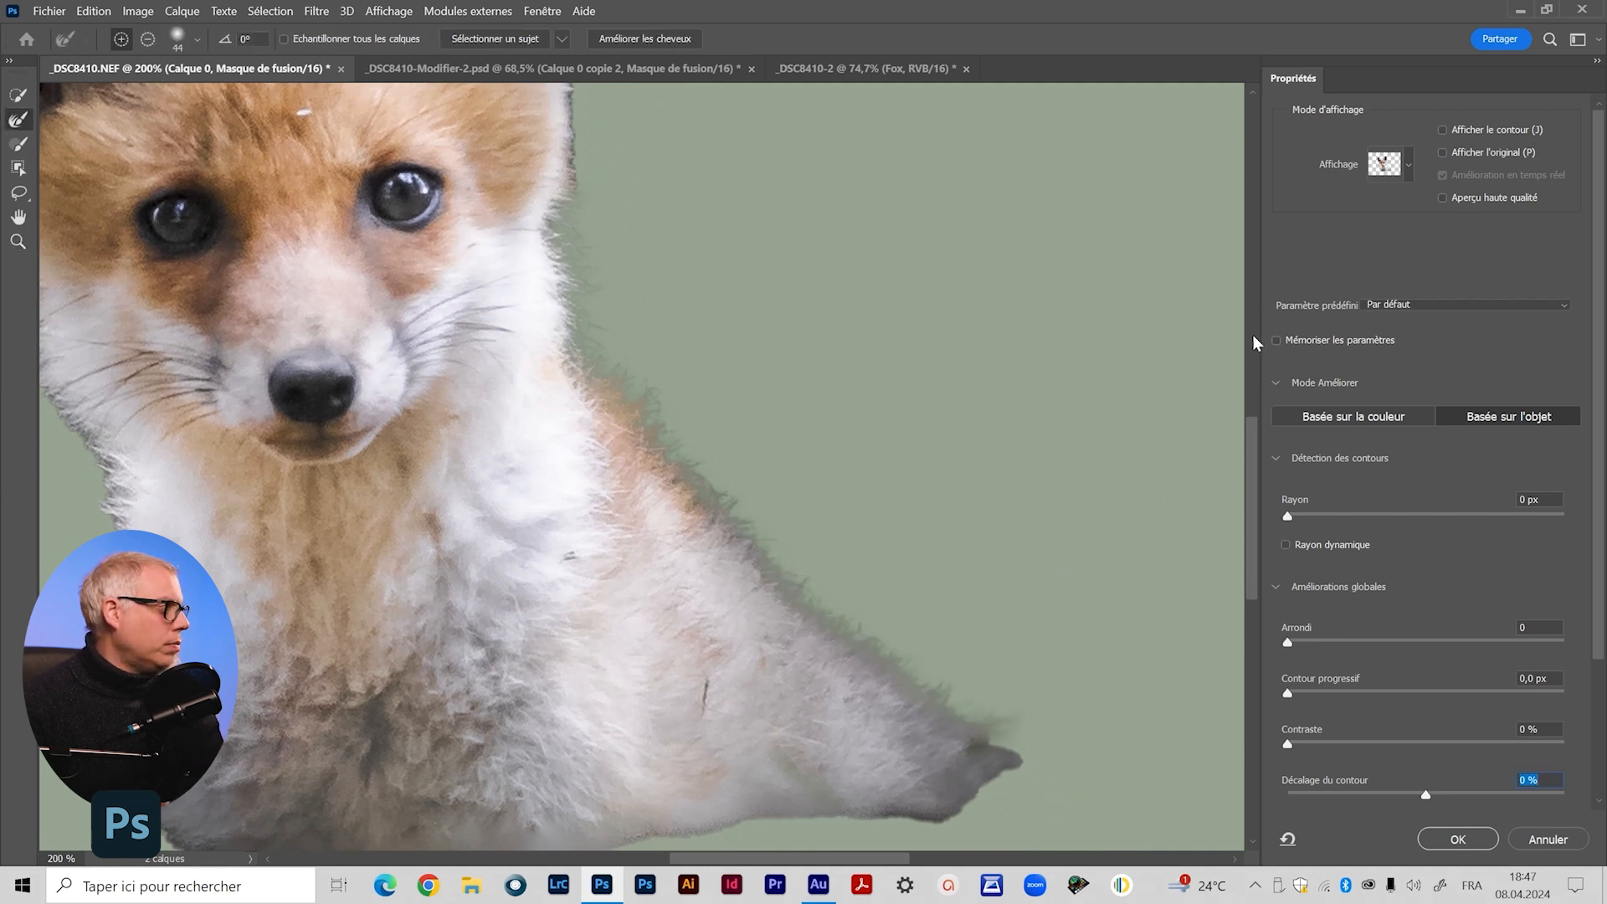
click(1322, 420)
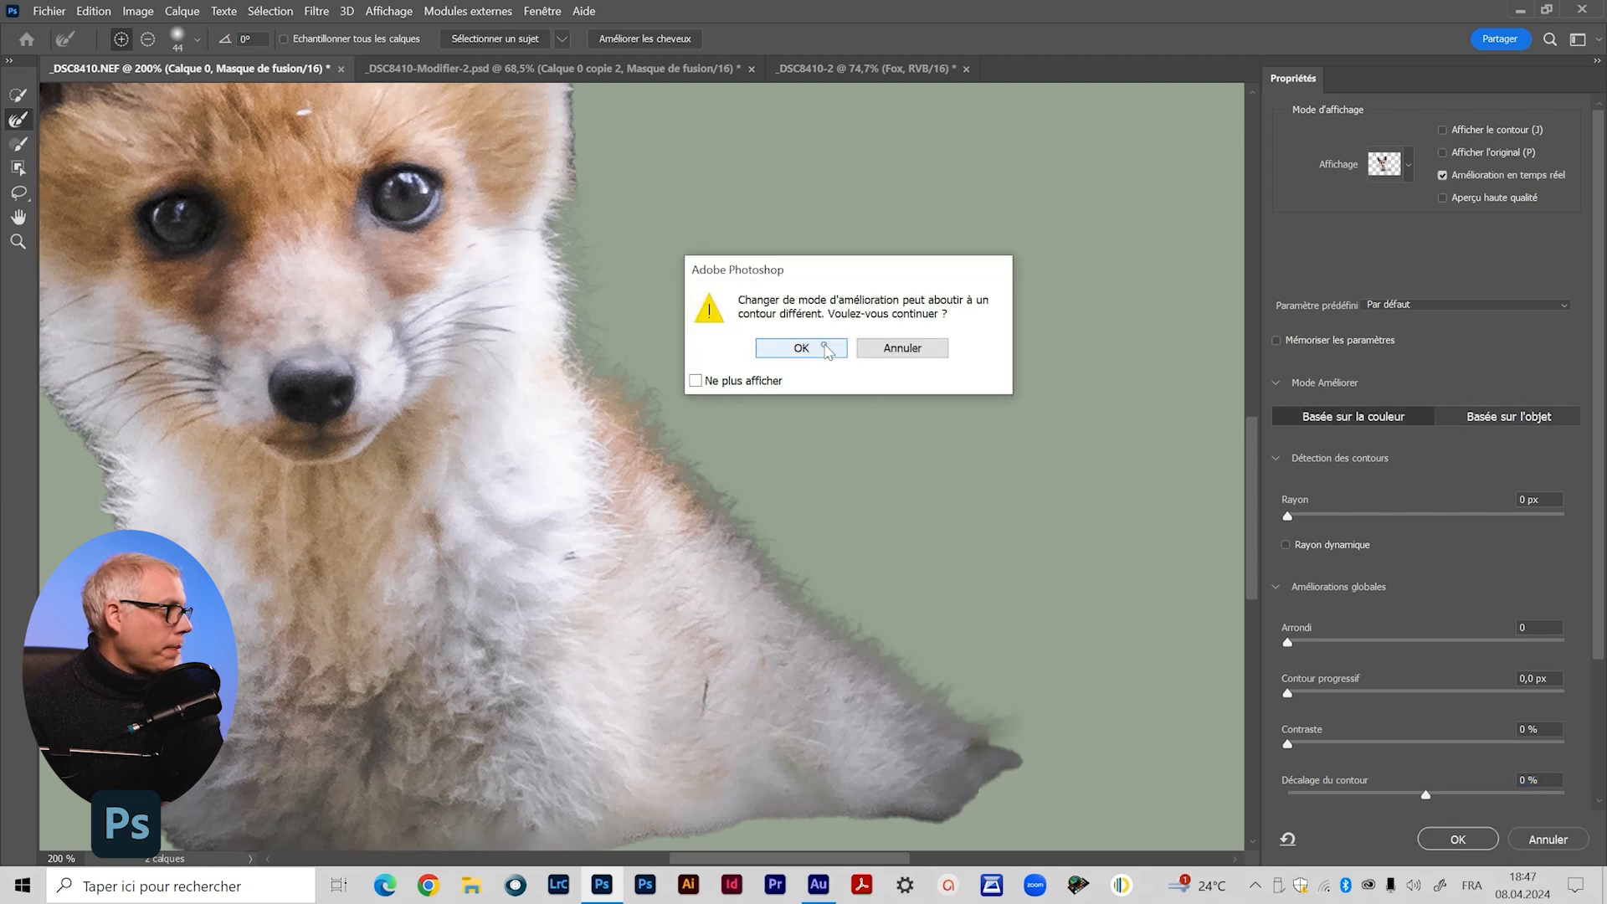
click(801, 347)
Brush over the fur edge along the fox's back, neck and cheek with the Refine Edge brush in colour-based mode
drag(859, 554, 955, 670)
drag(785, 347, 800, 188)
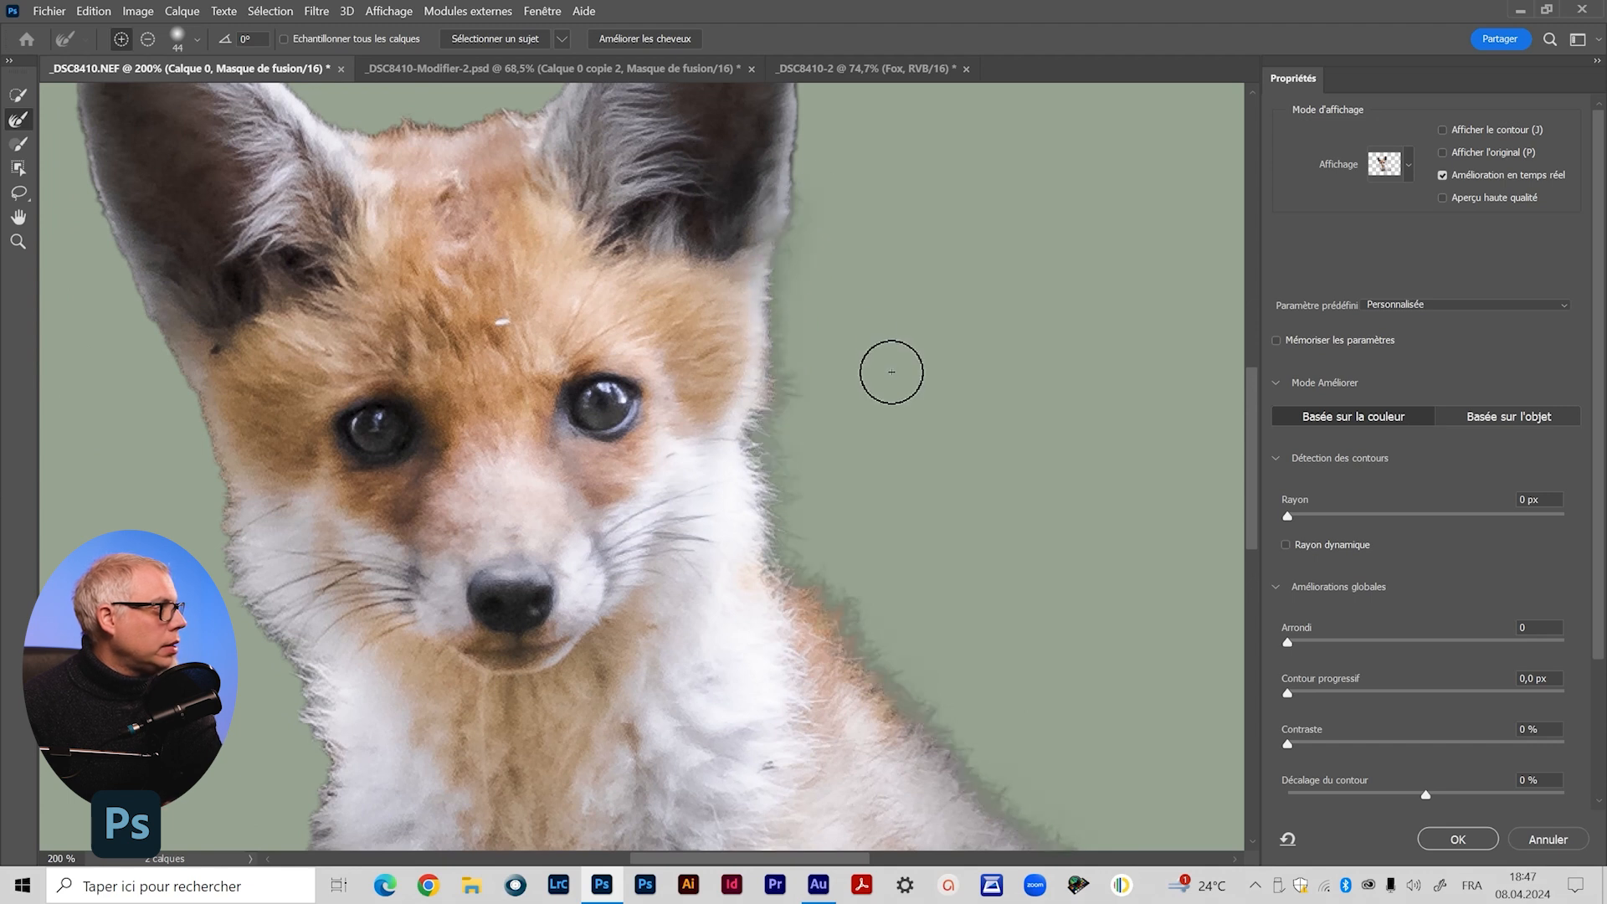
drag(890, 370, 861, 452)
drag(840, 379, 839, 289)
drag(1034, 492, 711, 635)
mouse_move(817, 625)
mouse_down()
mouse_move(628, 434)
mouse_move(703, 491)
mouse_up()
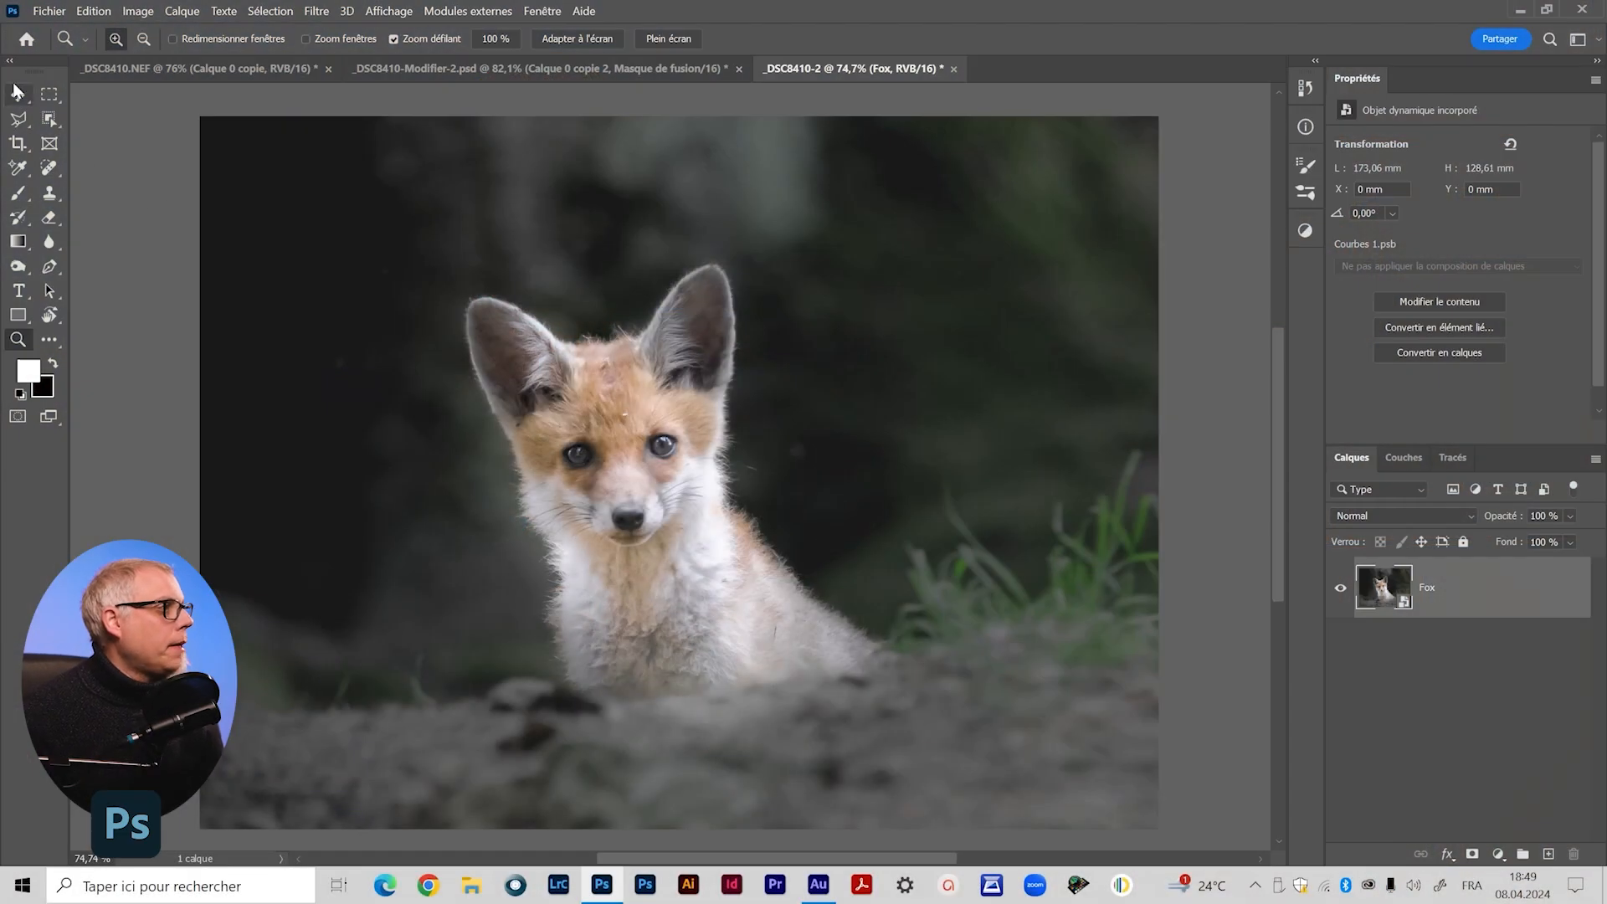
Examine the Rouge, Vert and Bleu channels of _DSC8410-2 individually to compare the contrast between the fox and its background
click(17, 94)
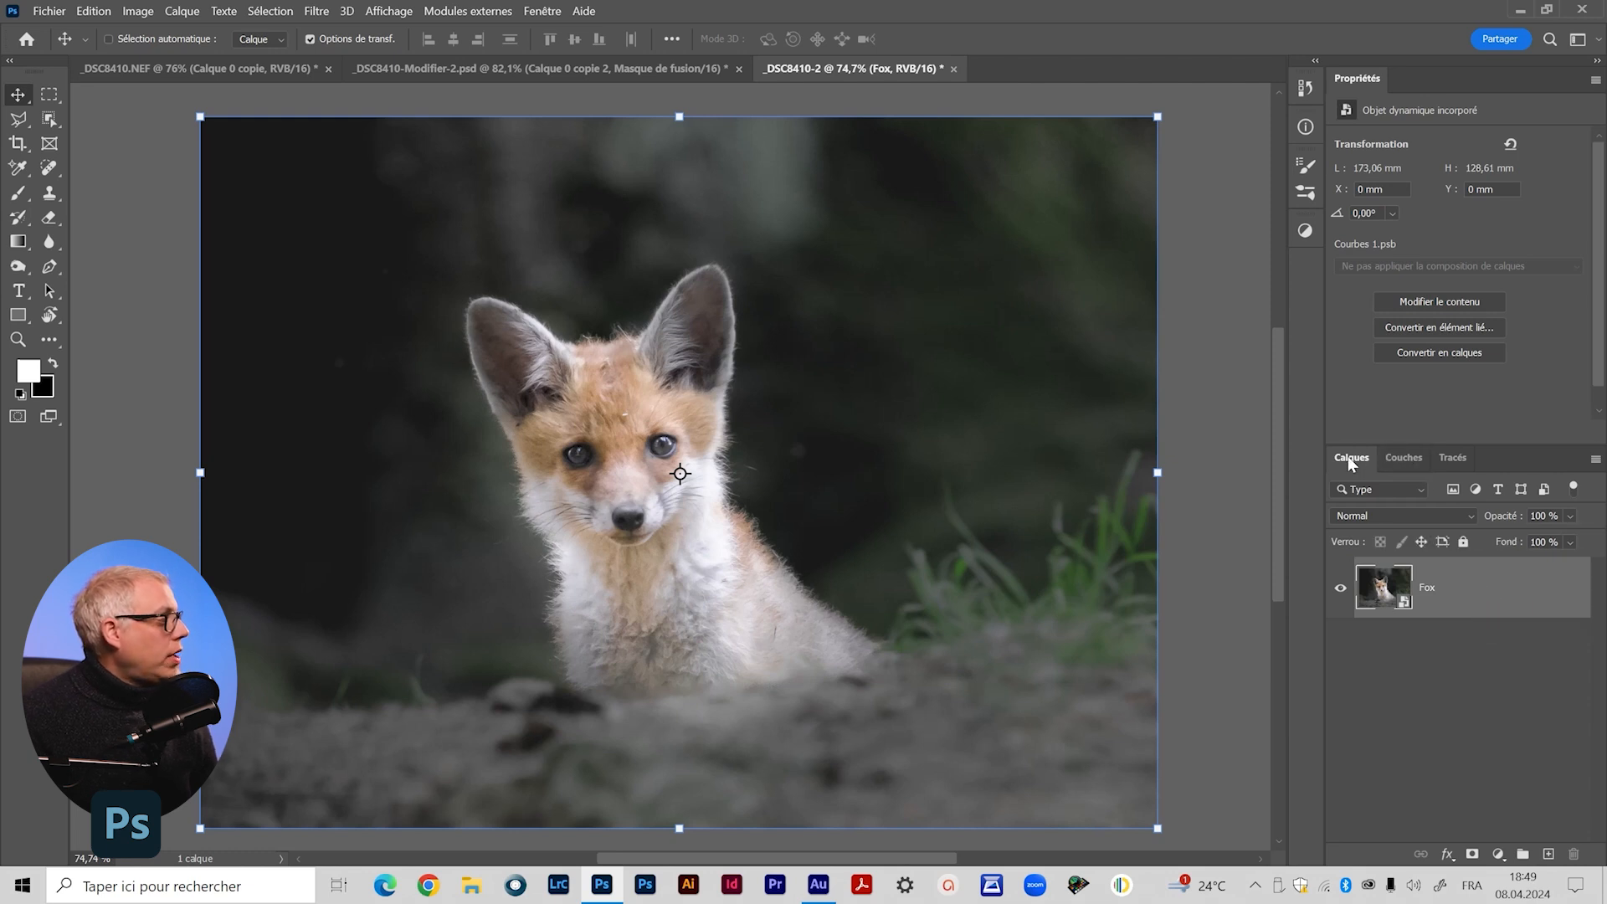
click(1399, 459)
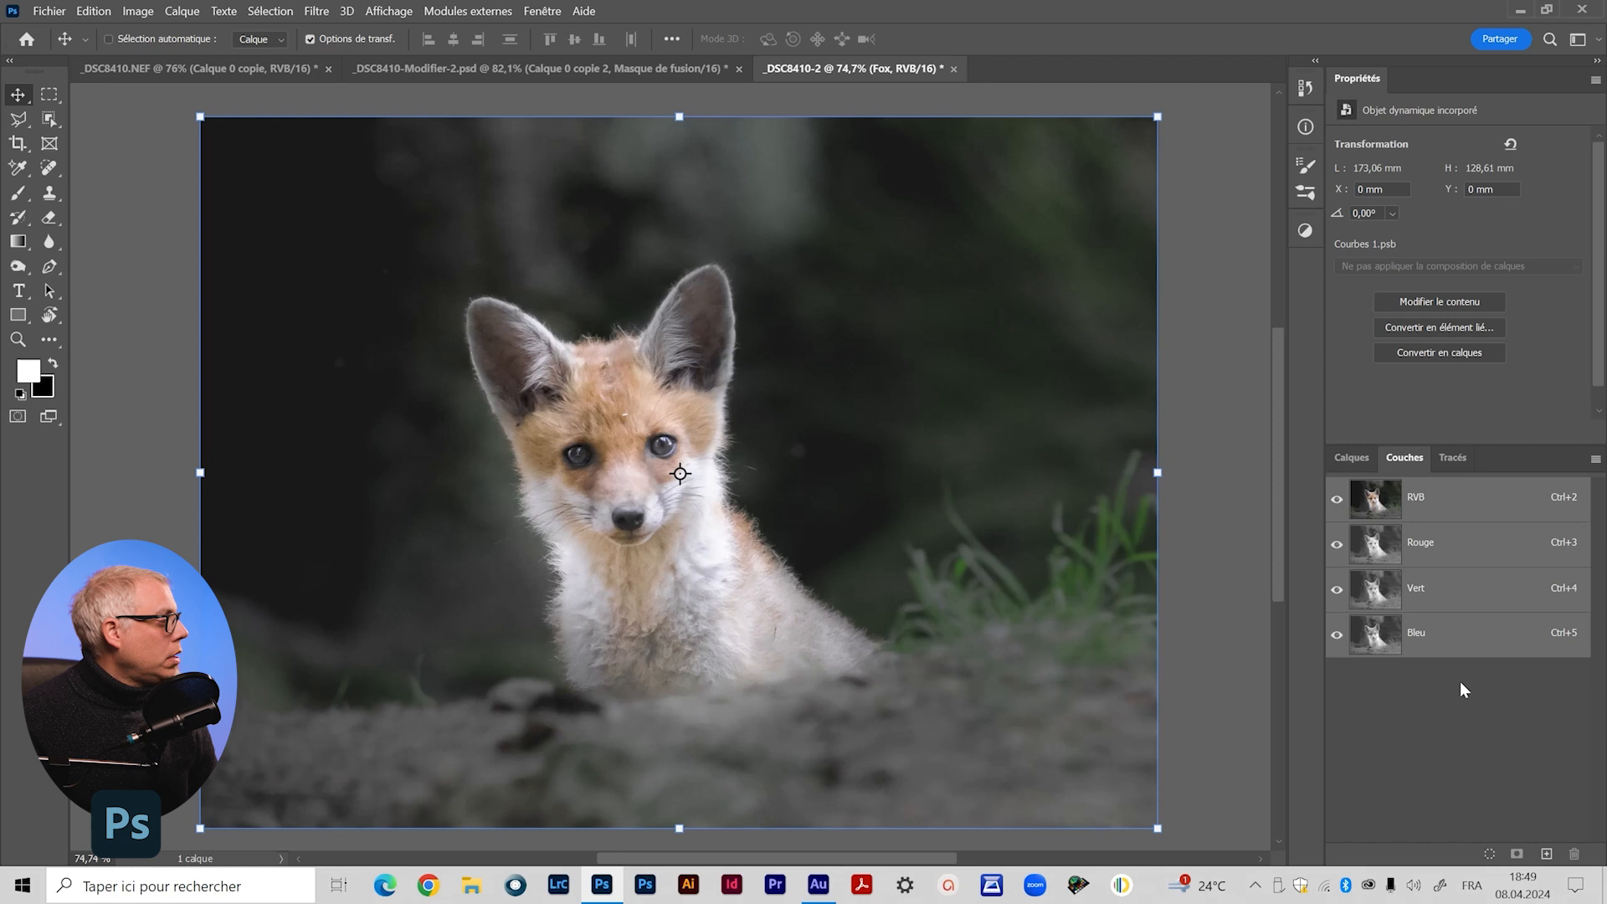
click(1477, 640)
click(1459, 593)
click(1463, 548)
click(1461, 590)
click(1461, 634)
click(1462, 590)
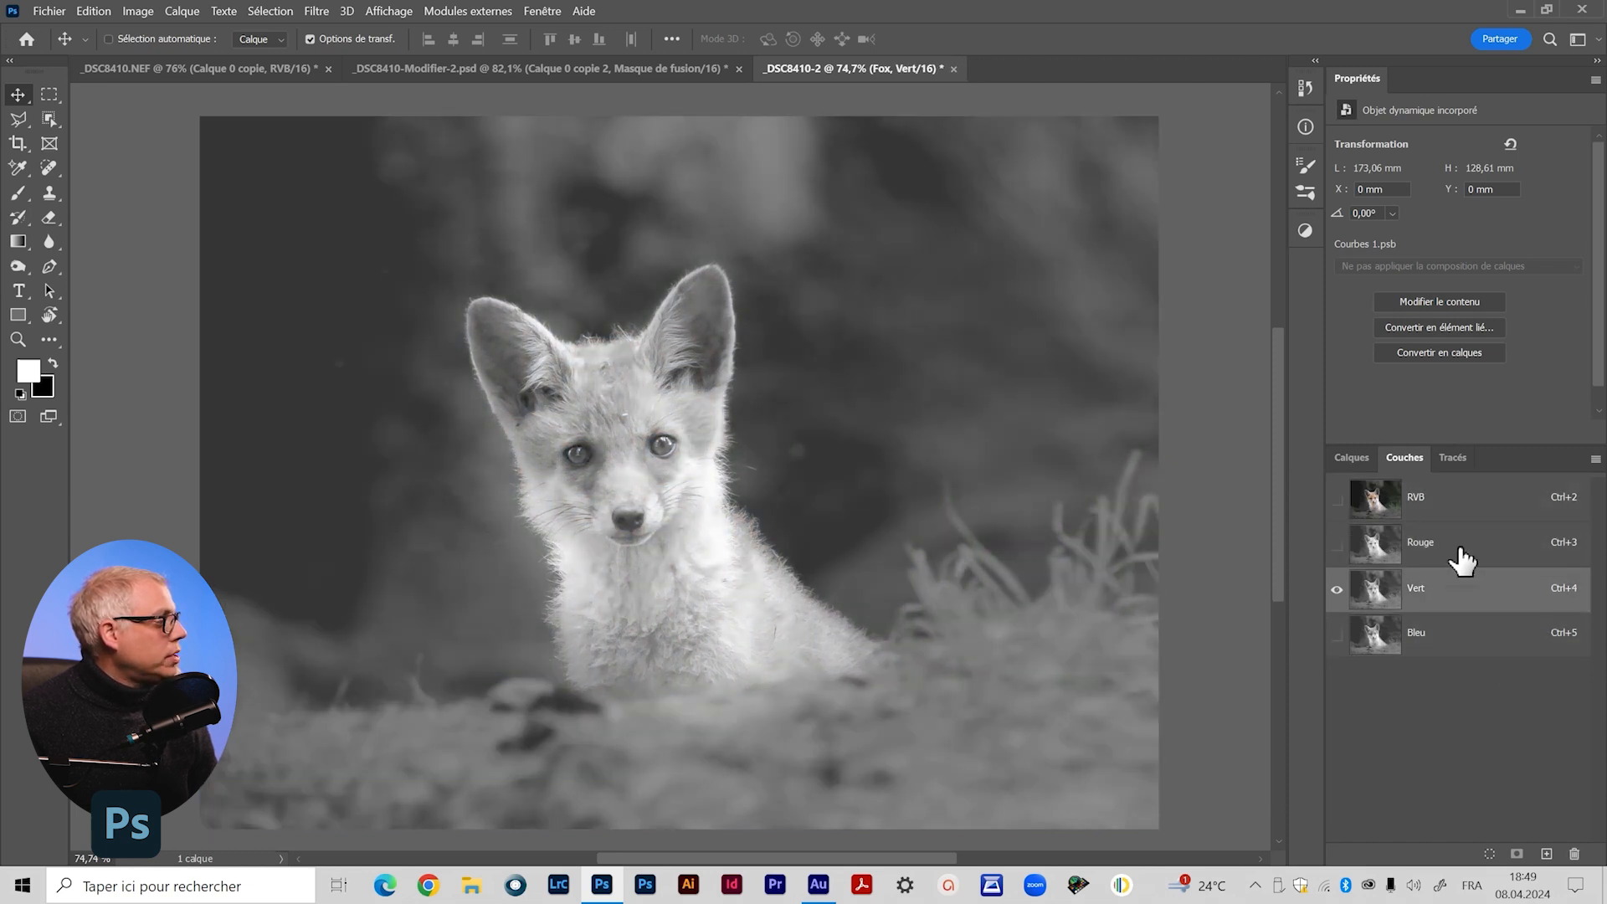
click(1462, 555)
click(1461, 595)
click(1463, 650)
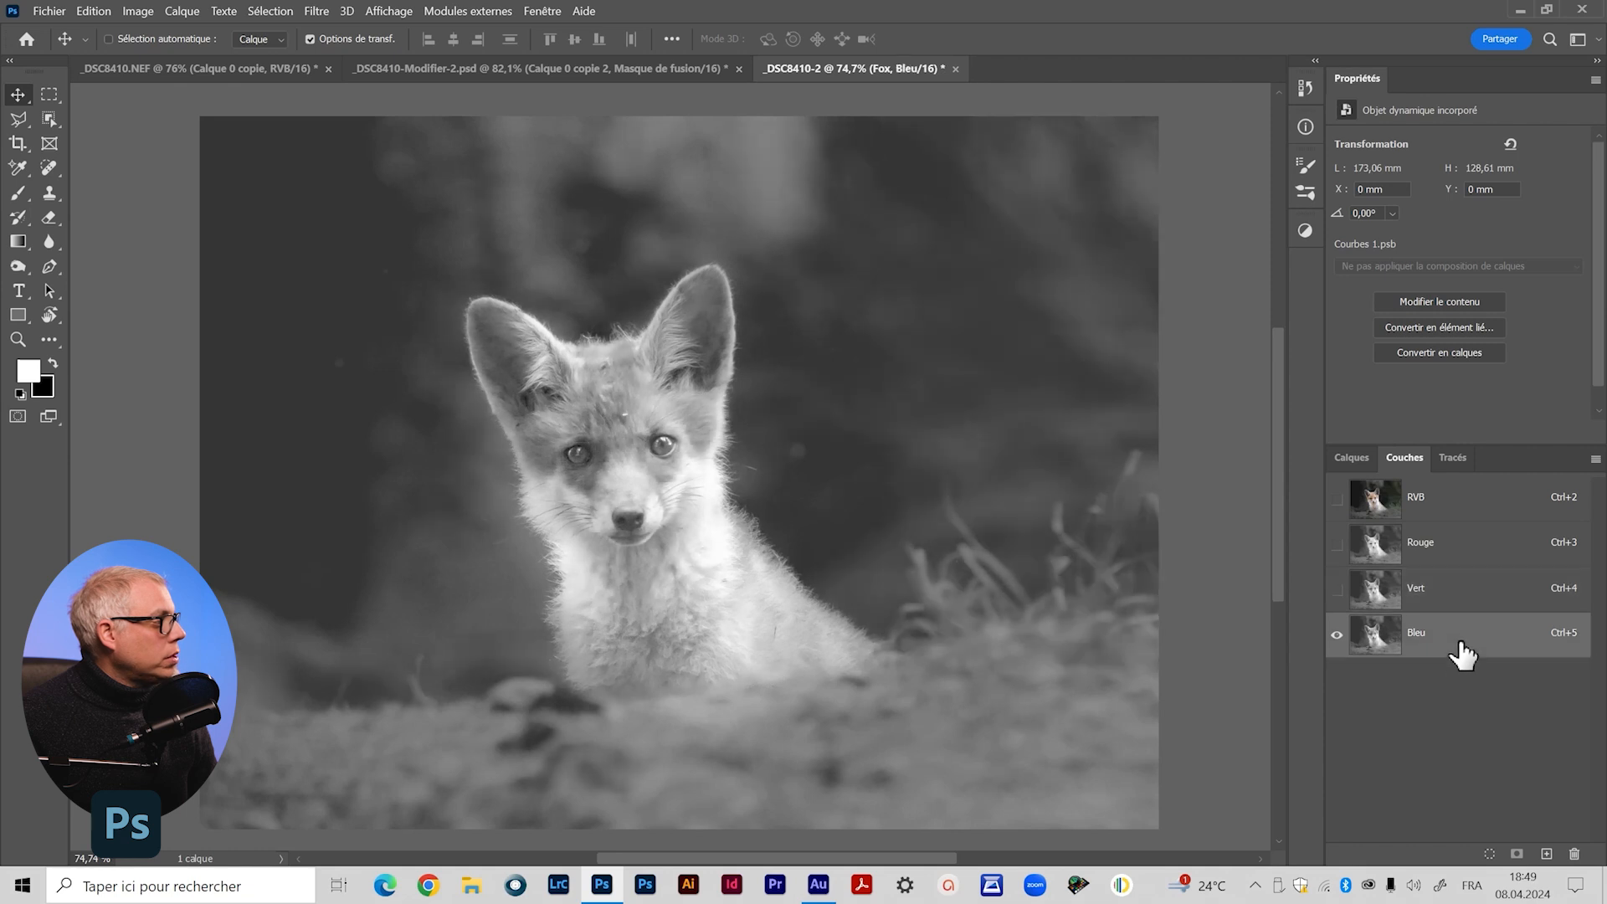
click(1465, 593)
click(1464, 545)
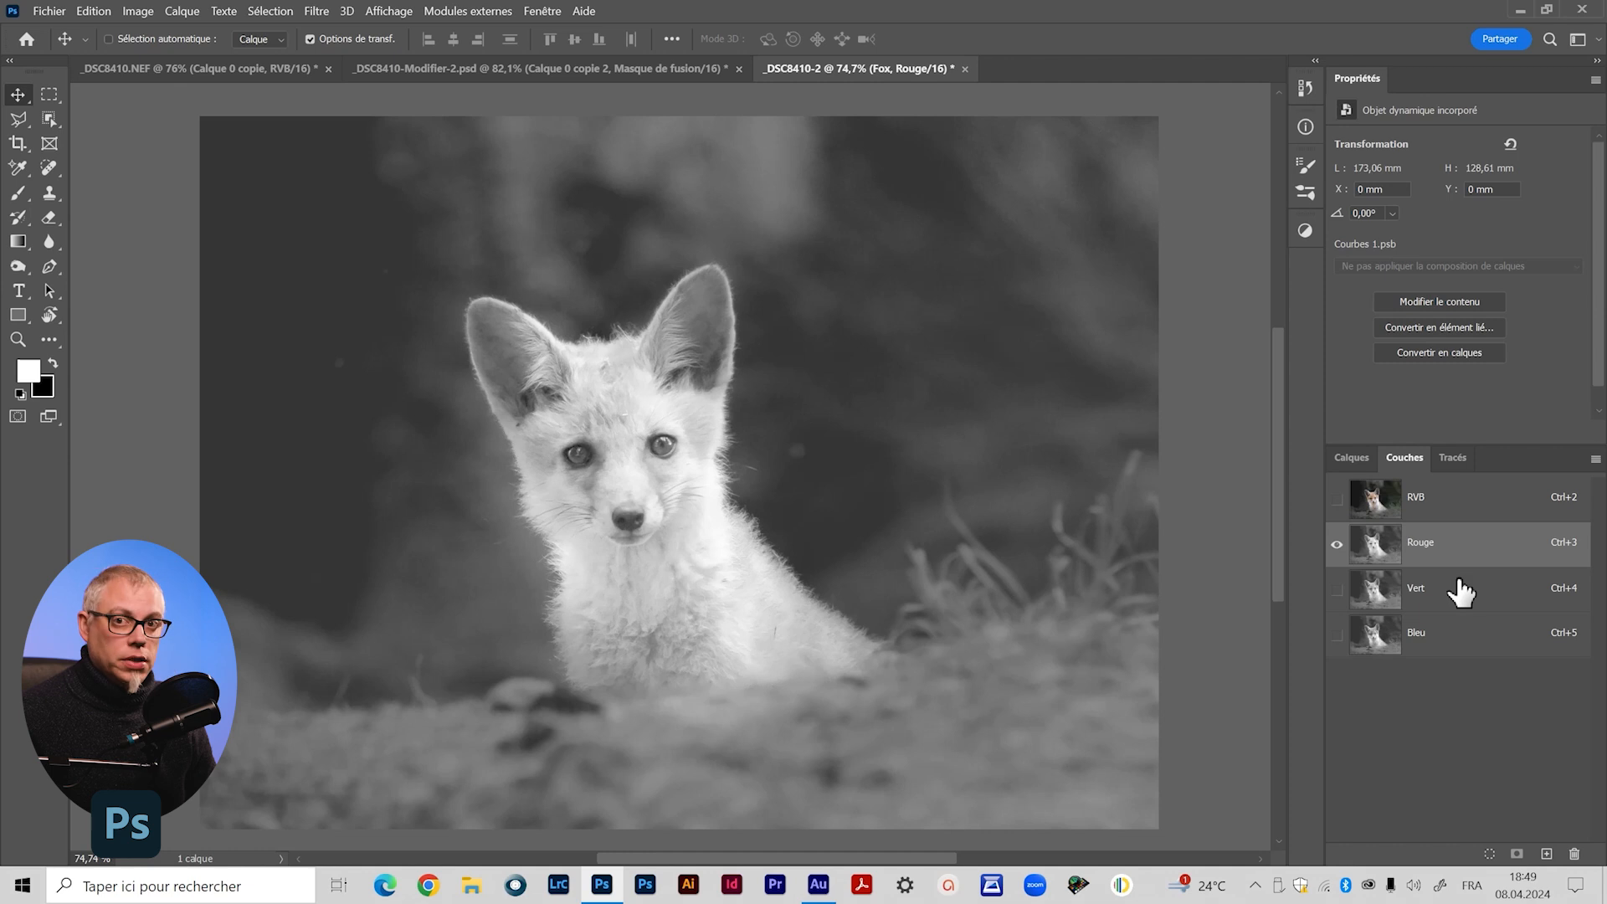
click(1415, 590)
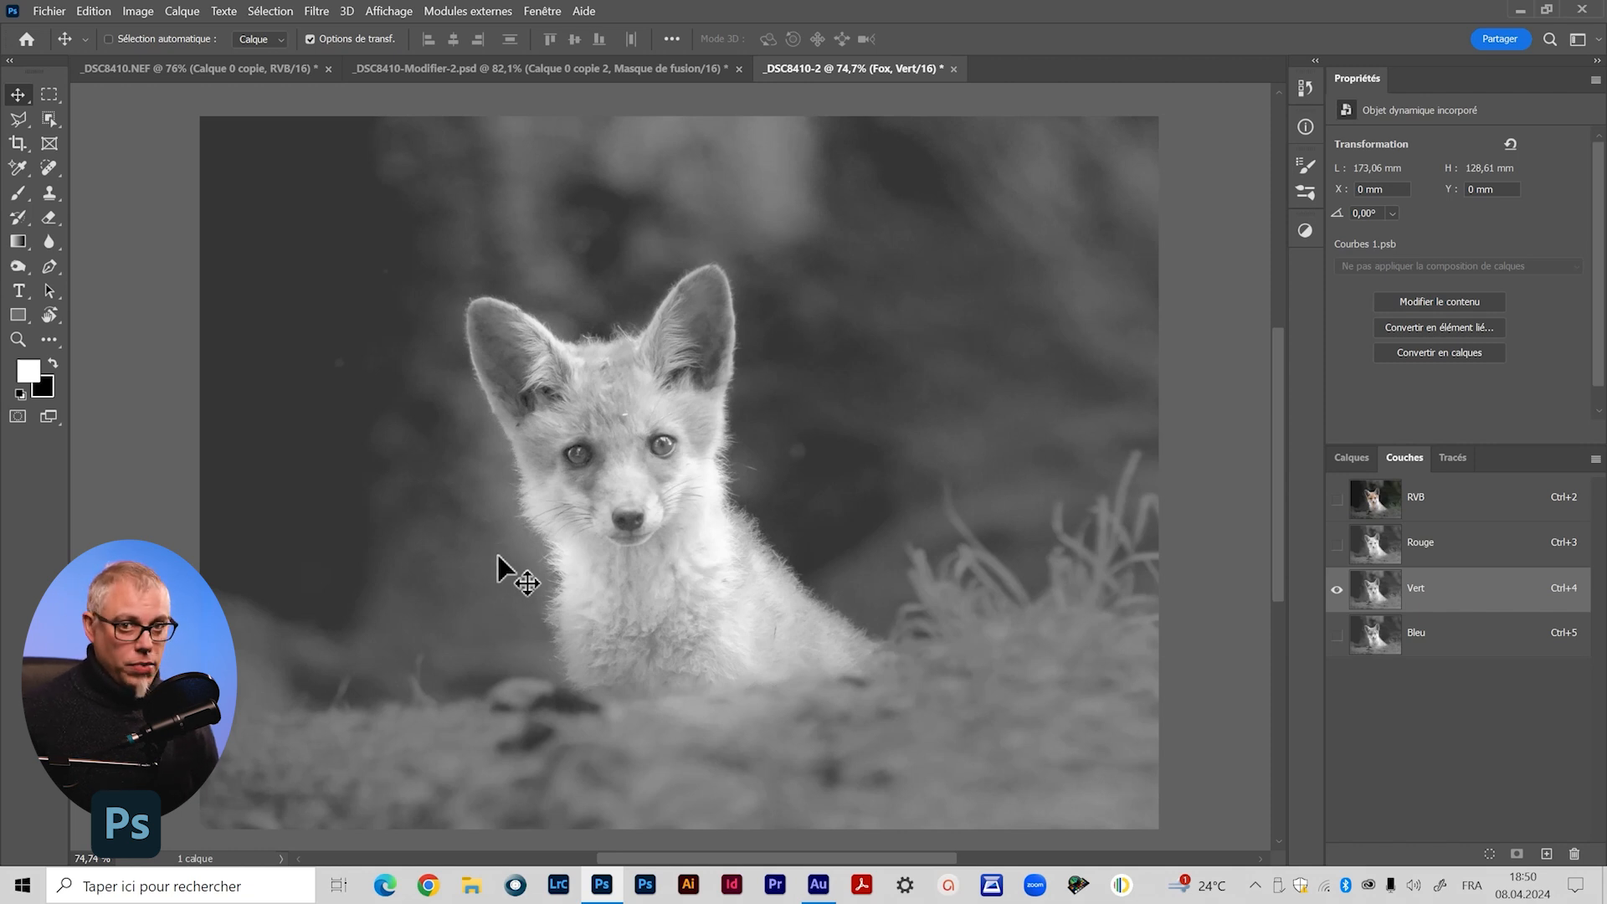
click(1416, 632)
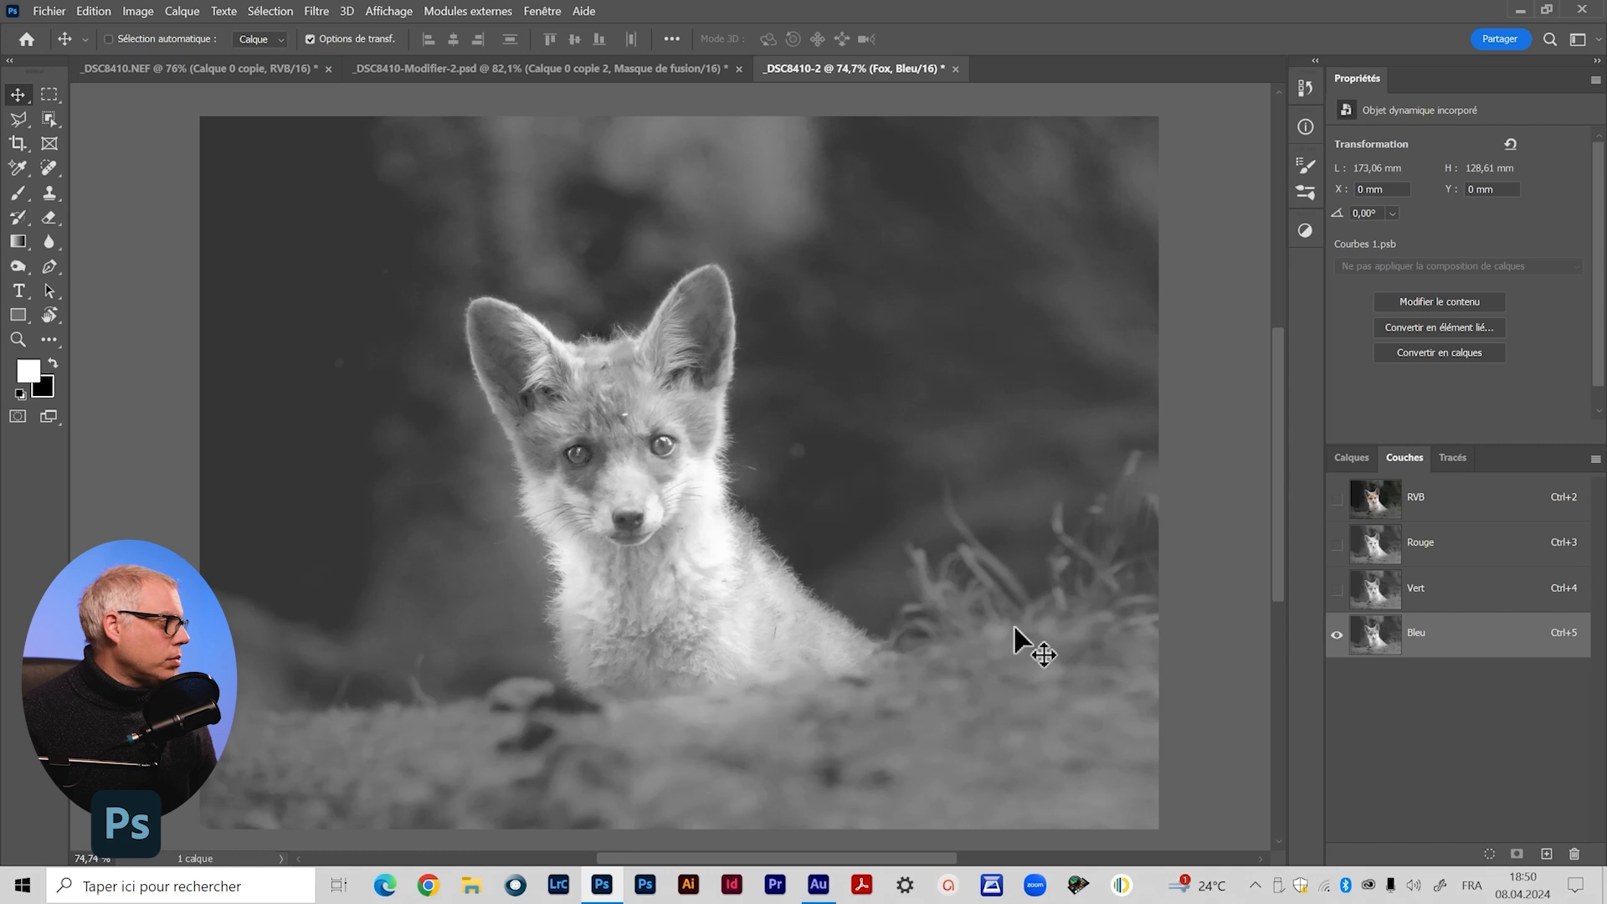
Select the Rouge channel, restore the full RVB display and return to the layer list
click(1435, 549)
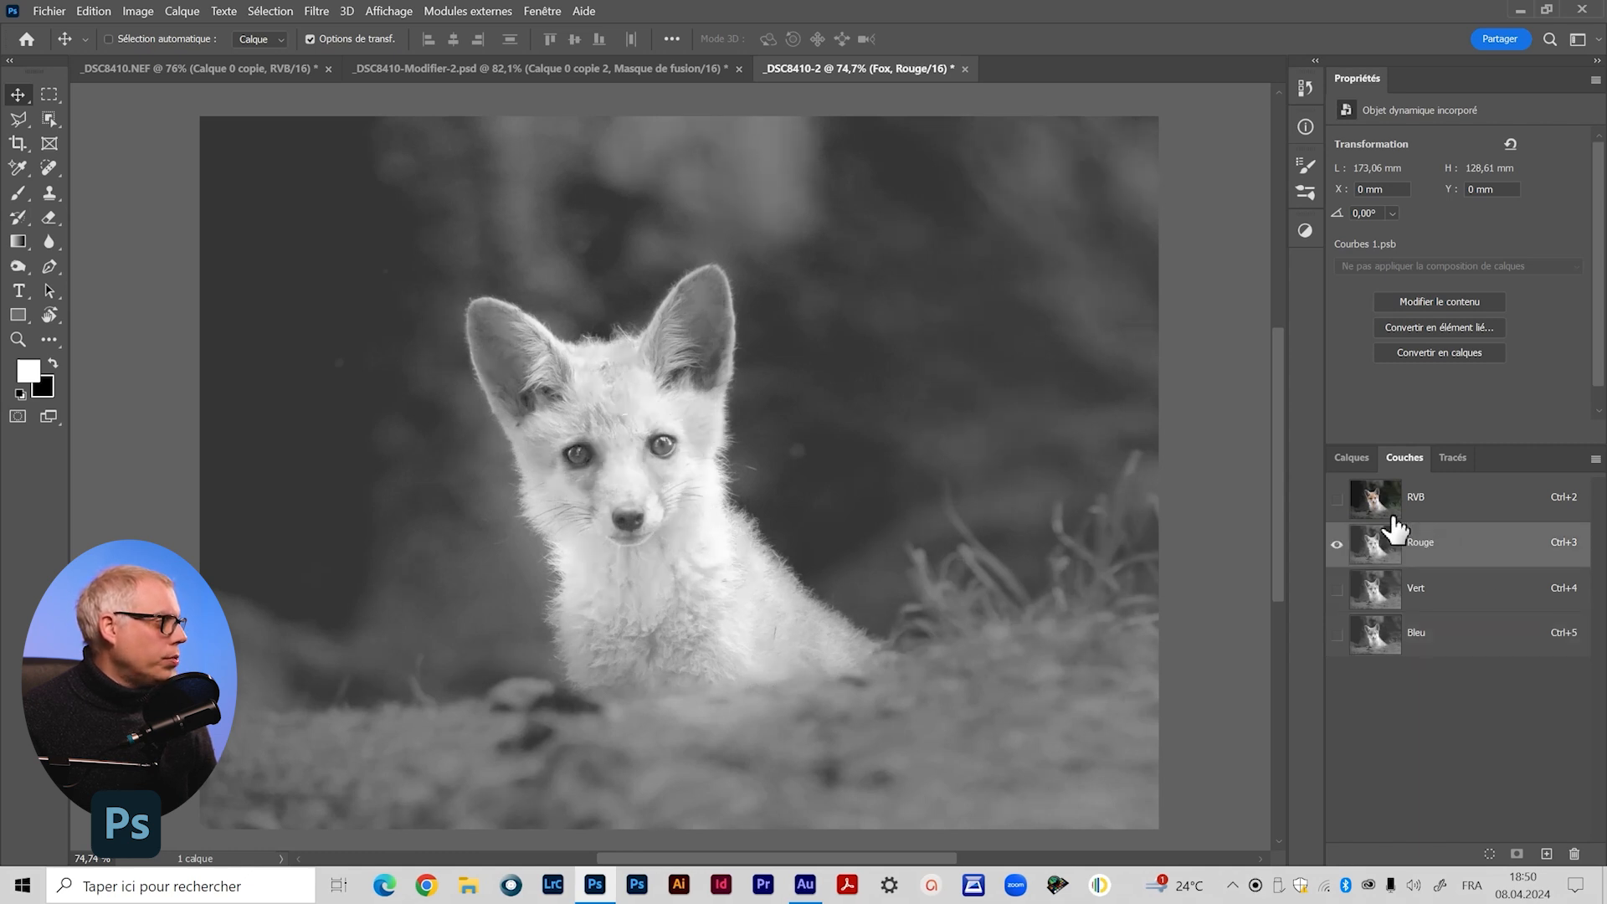
click(1337, 499)
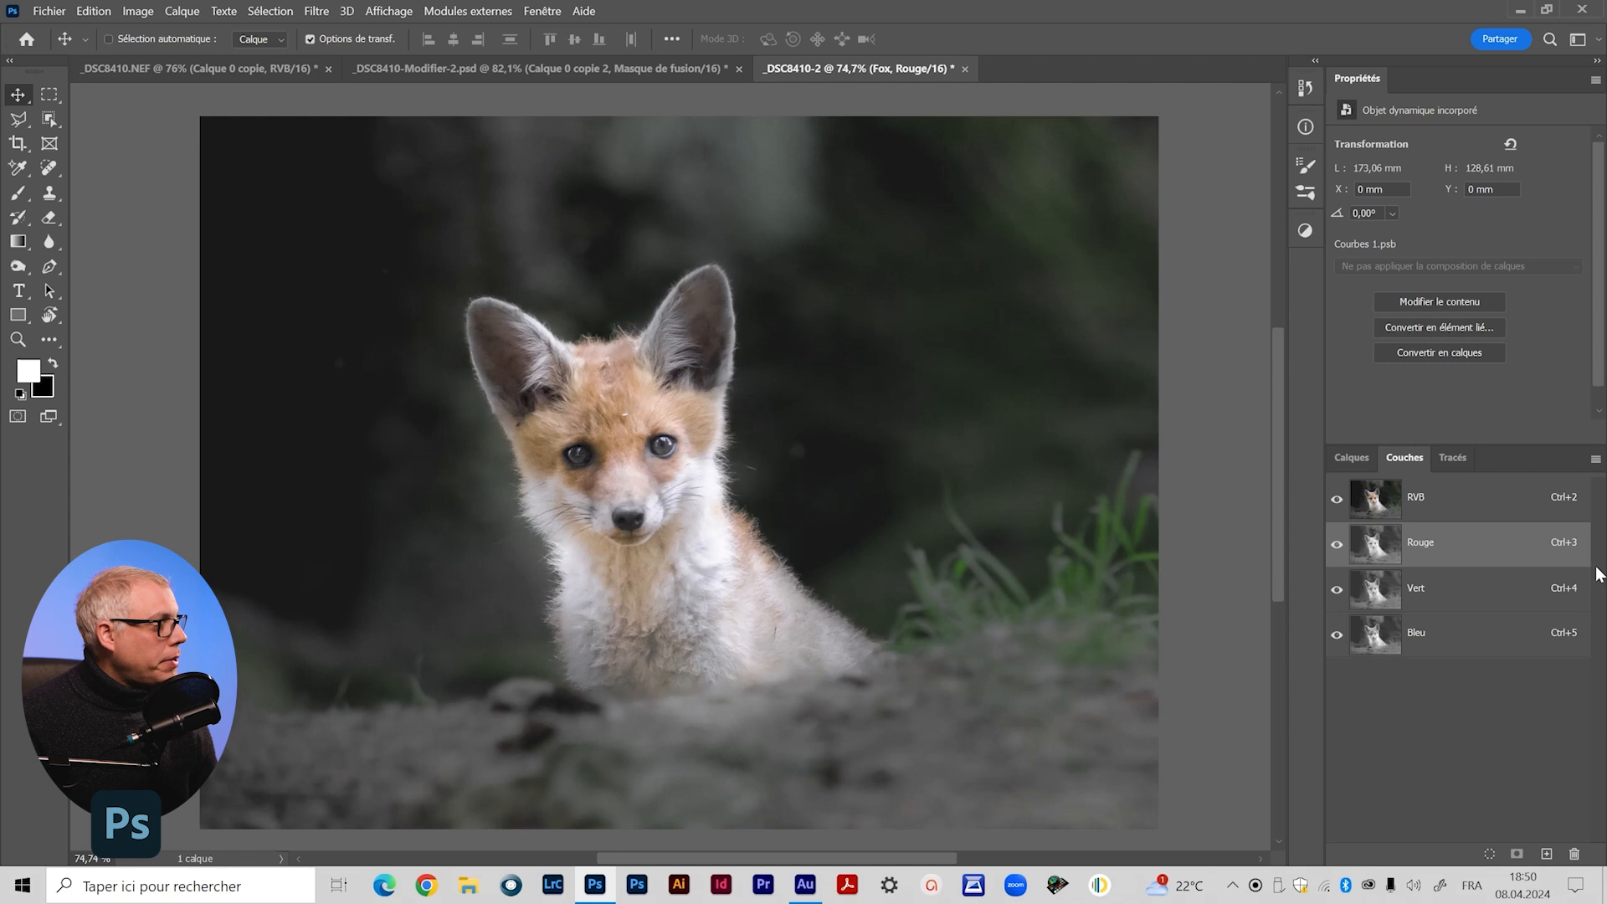
click(1348, 459)
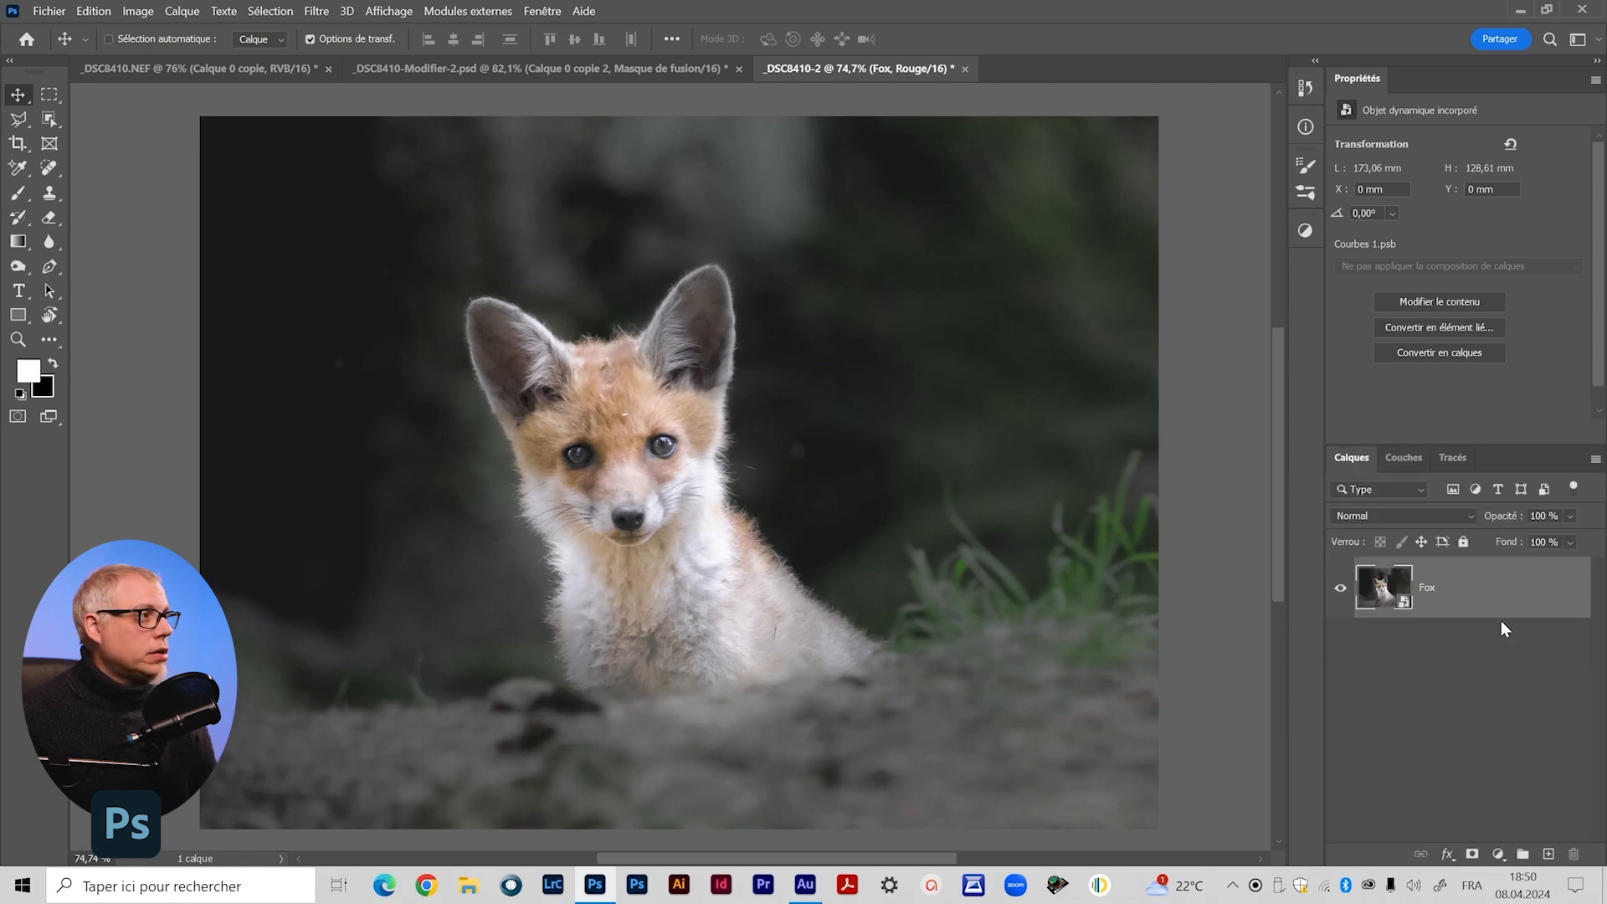
click(1405, 460)
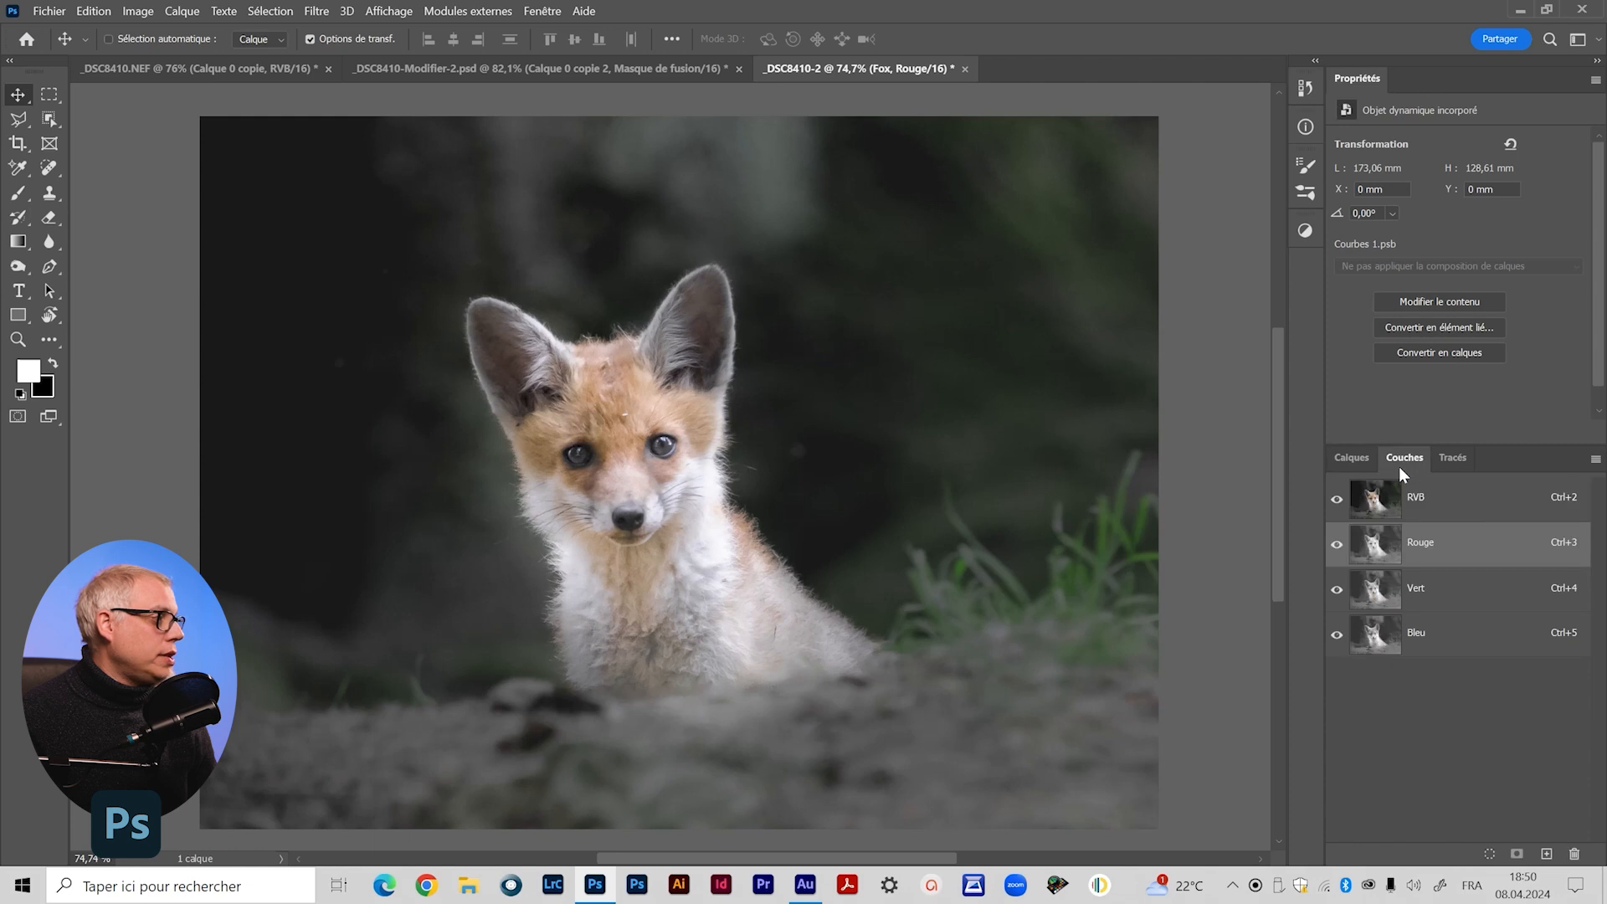
click(1349, 459)
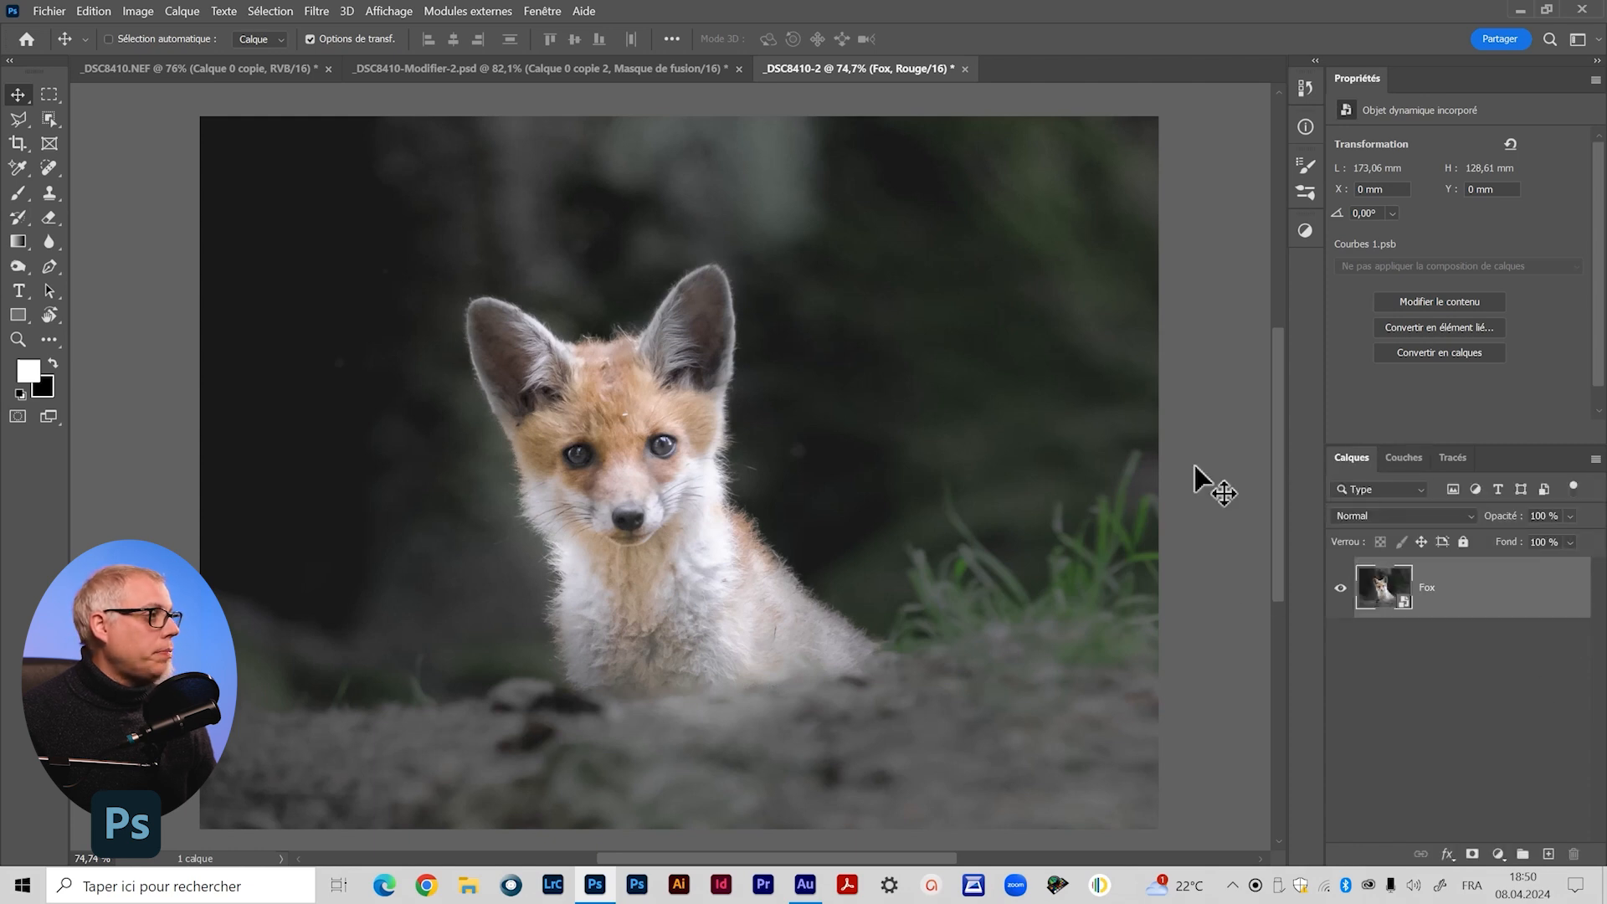
Open the Opérations dialog for _DSC8410-2 and position it clear of the fox
click(144, 13)
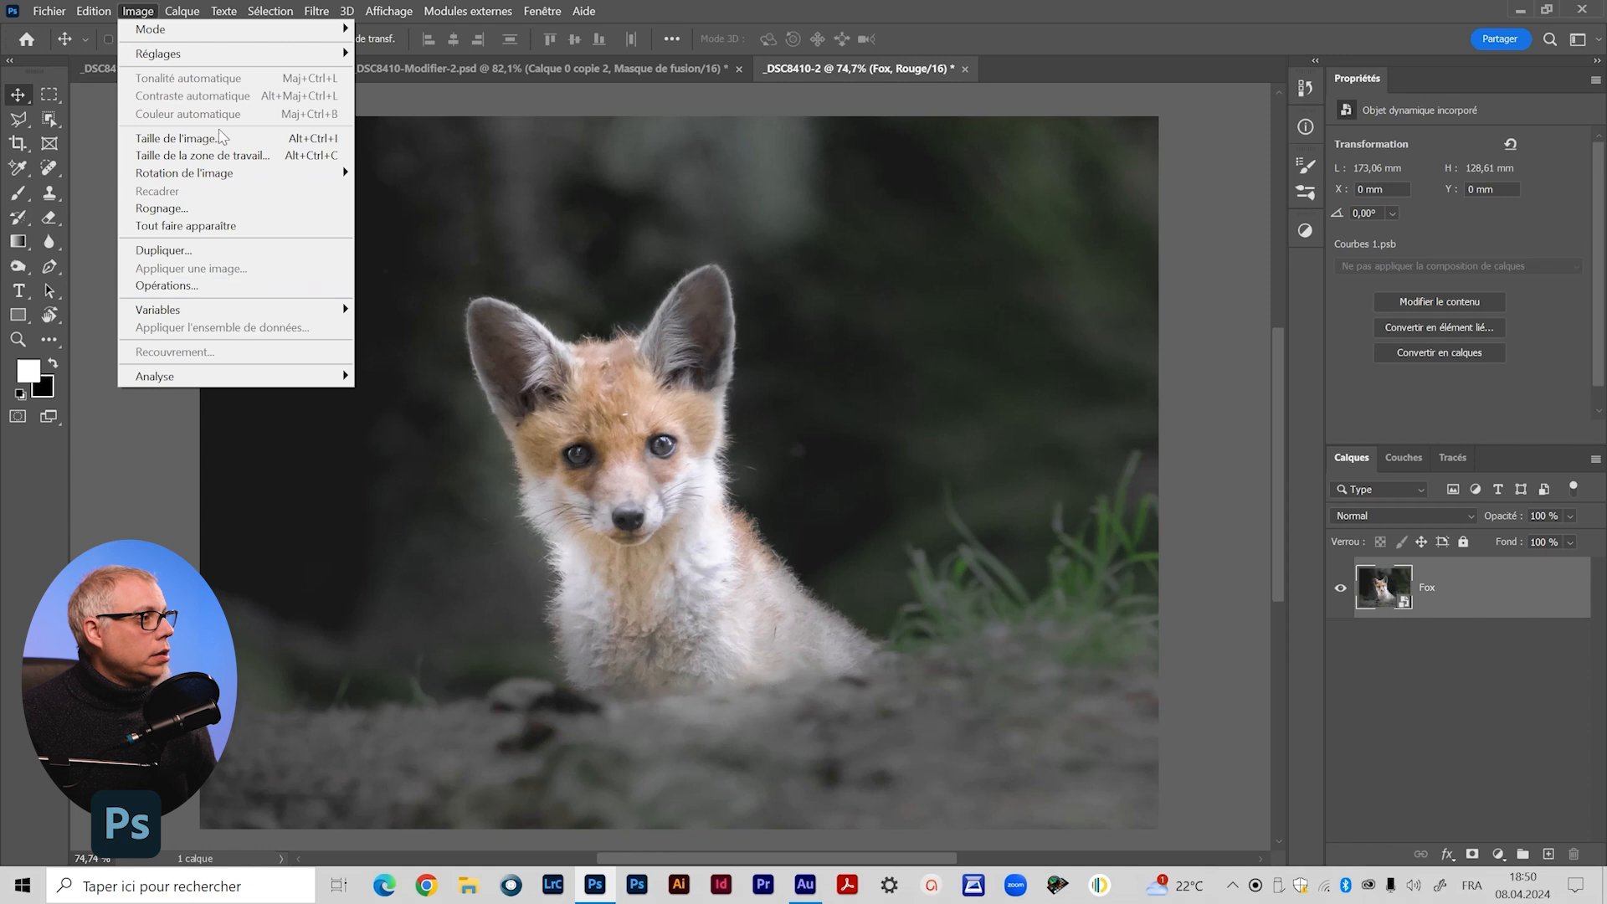
click(165, 286)
drag(1223, 300, 948, 221)
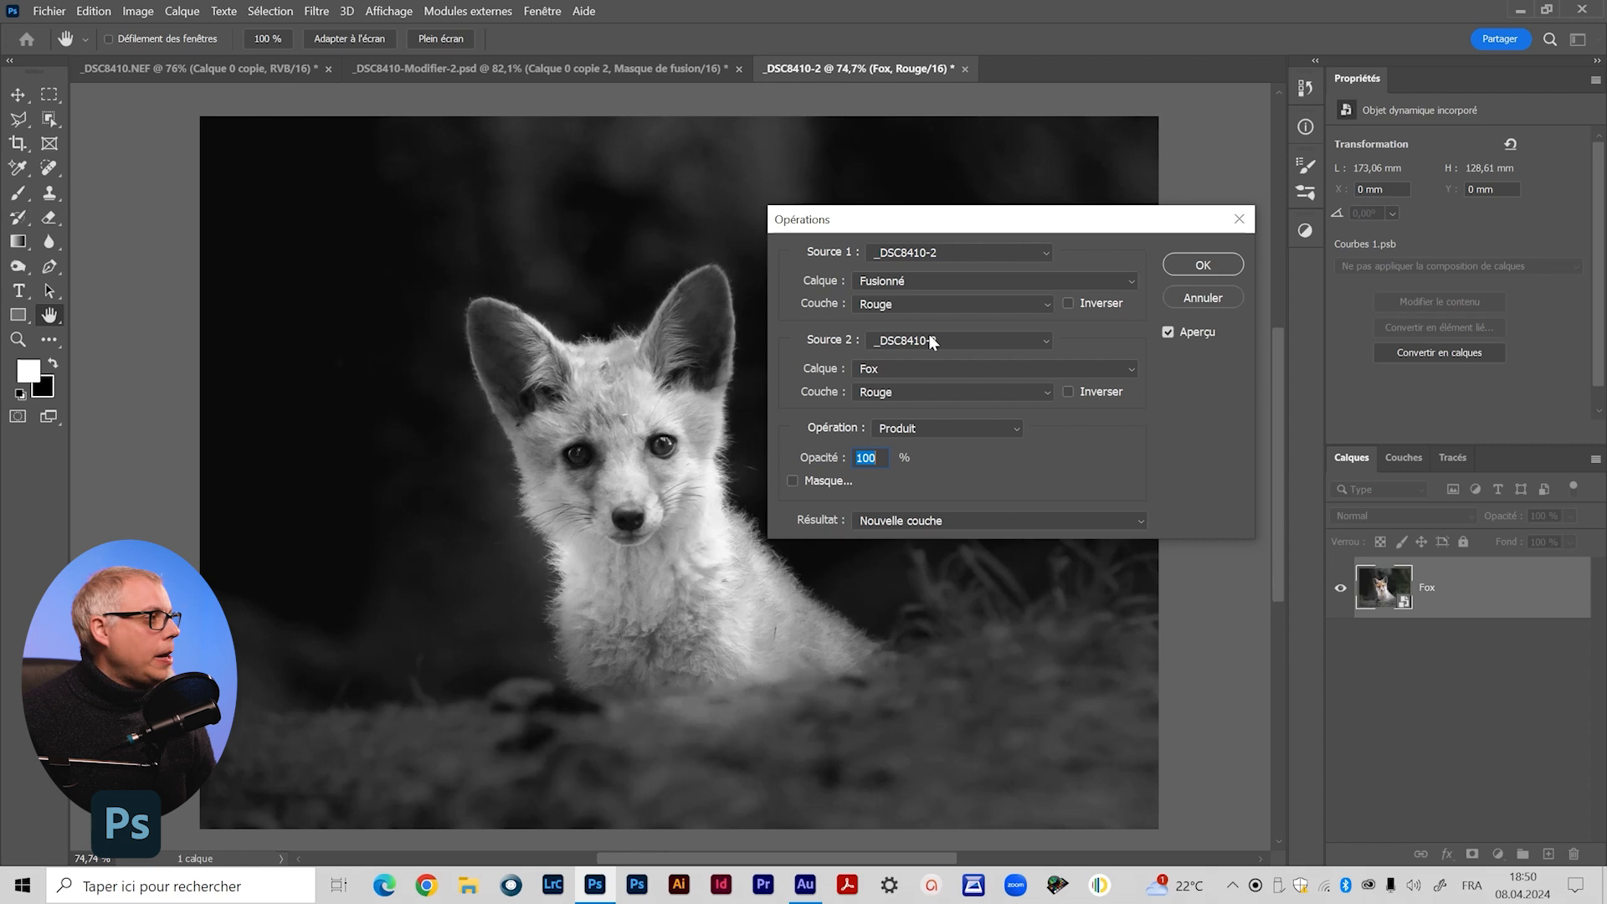
drag(921, 221, 1003, 211)
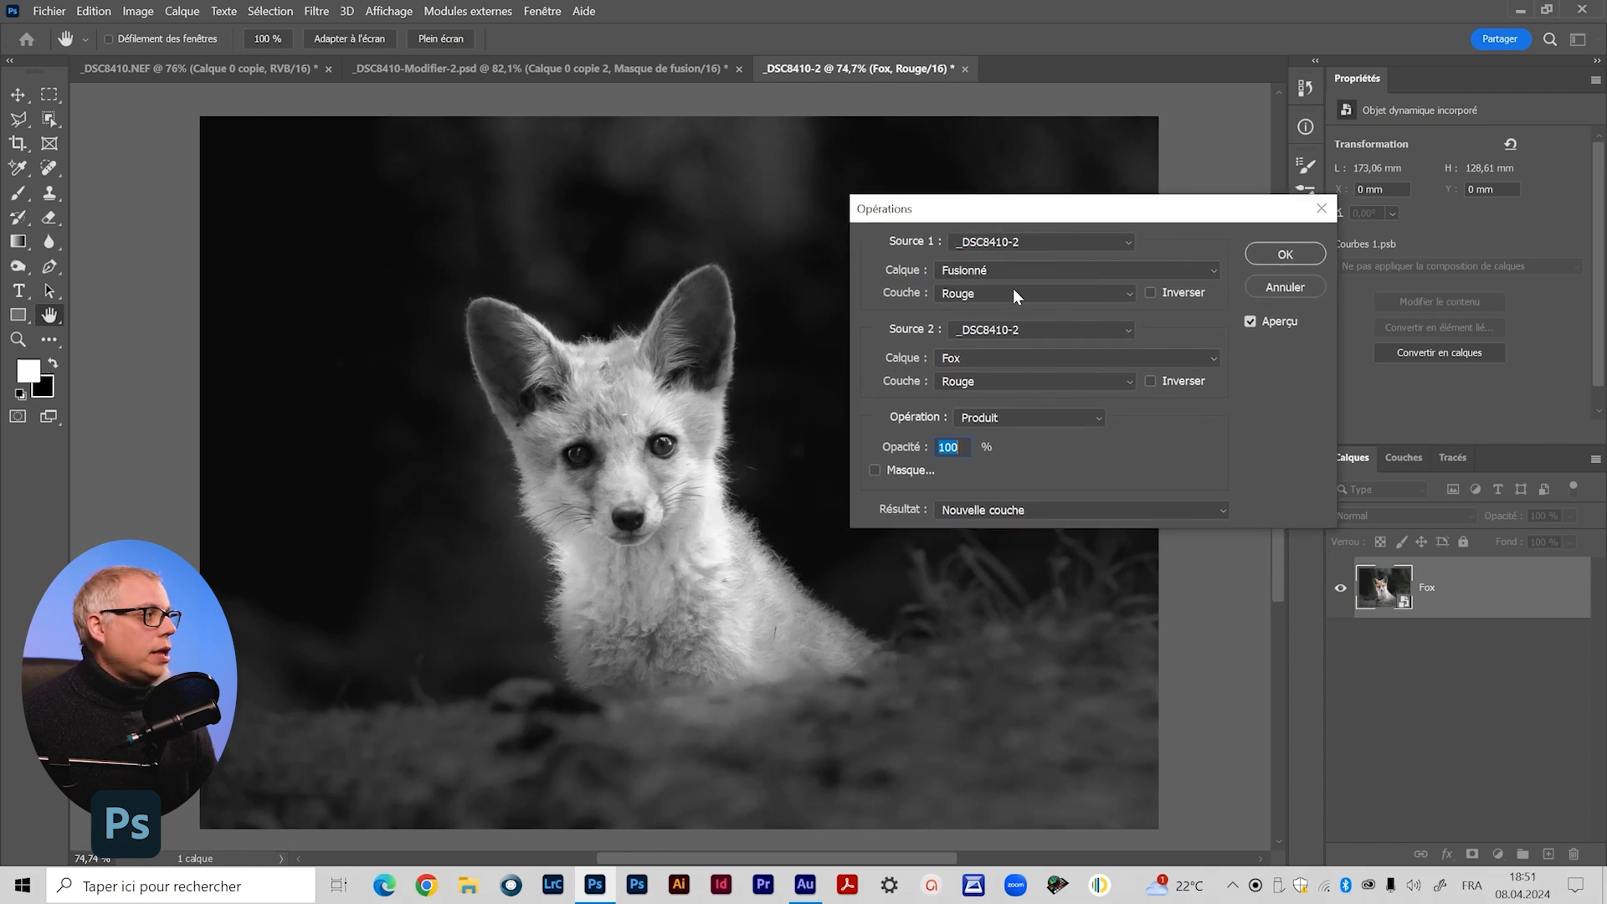
Try Vert as the channel of both sources in Opérations, and return both sources to Rouge
click(981, 291)
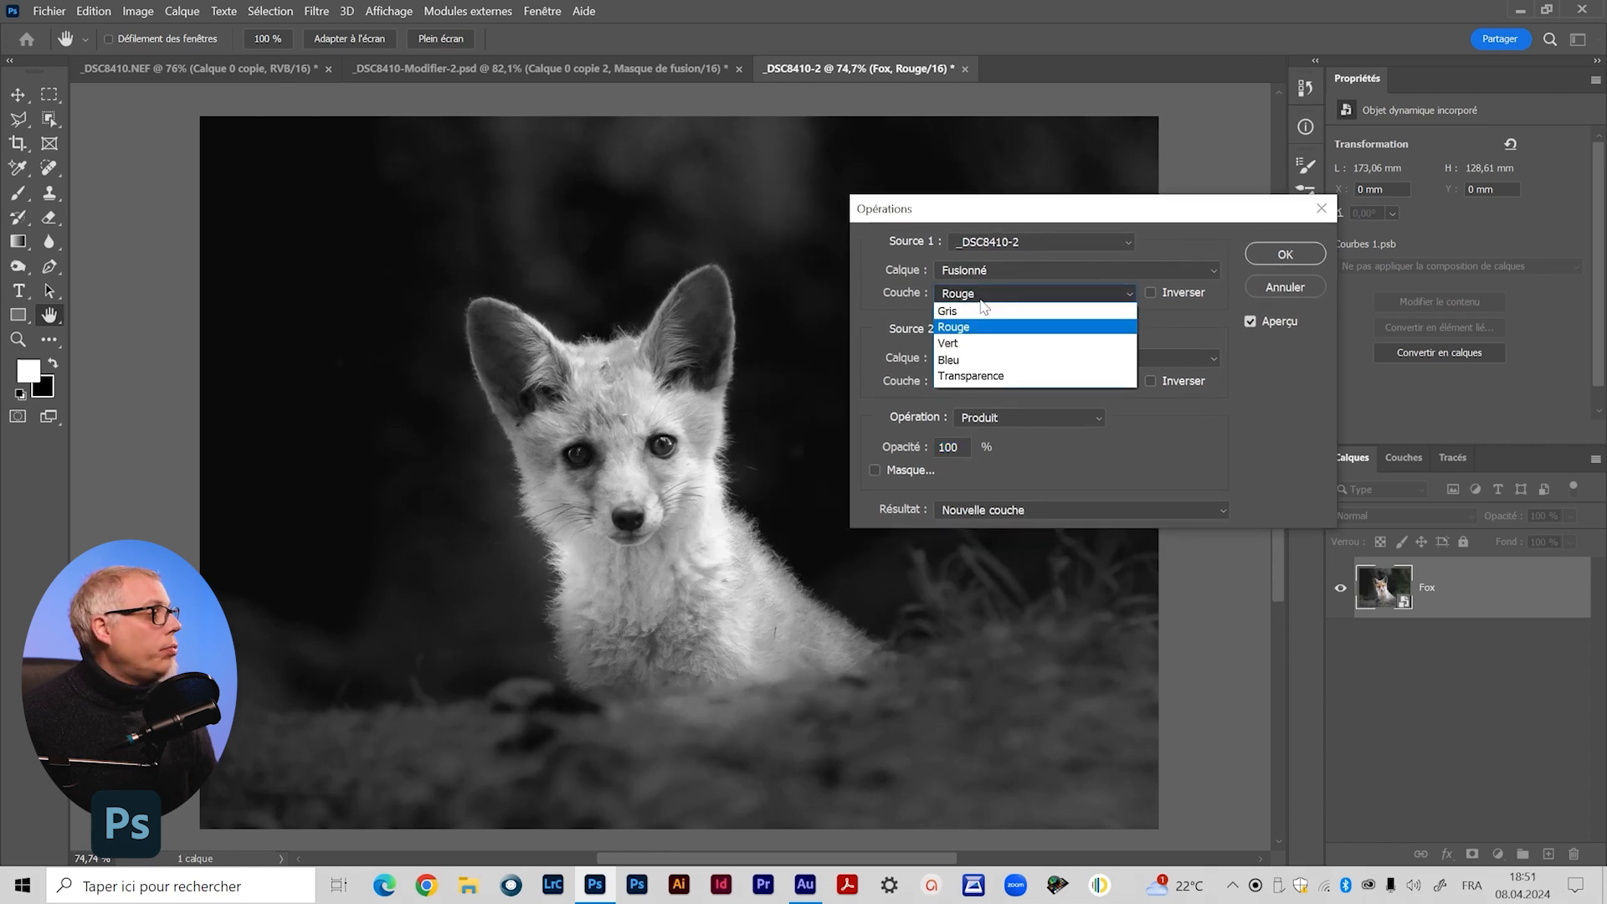
click(990, 340)
key(Down)
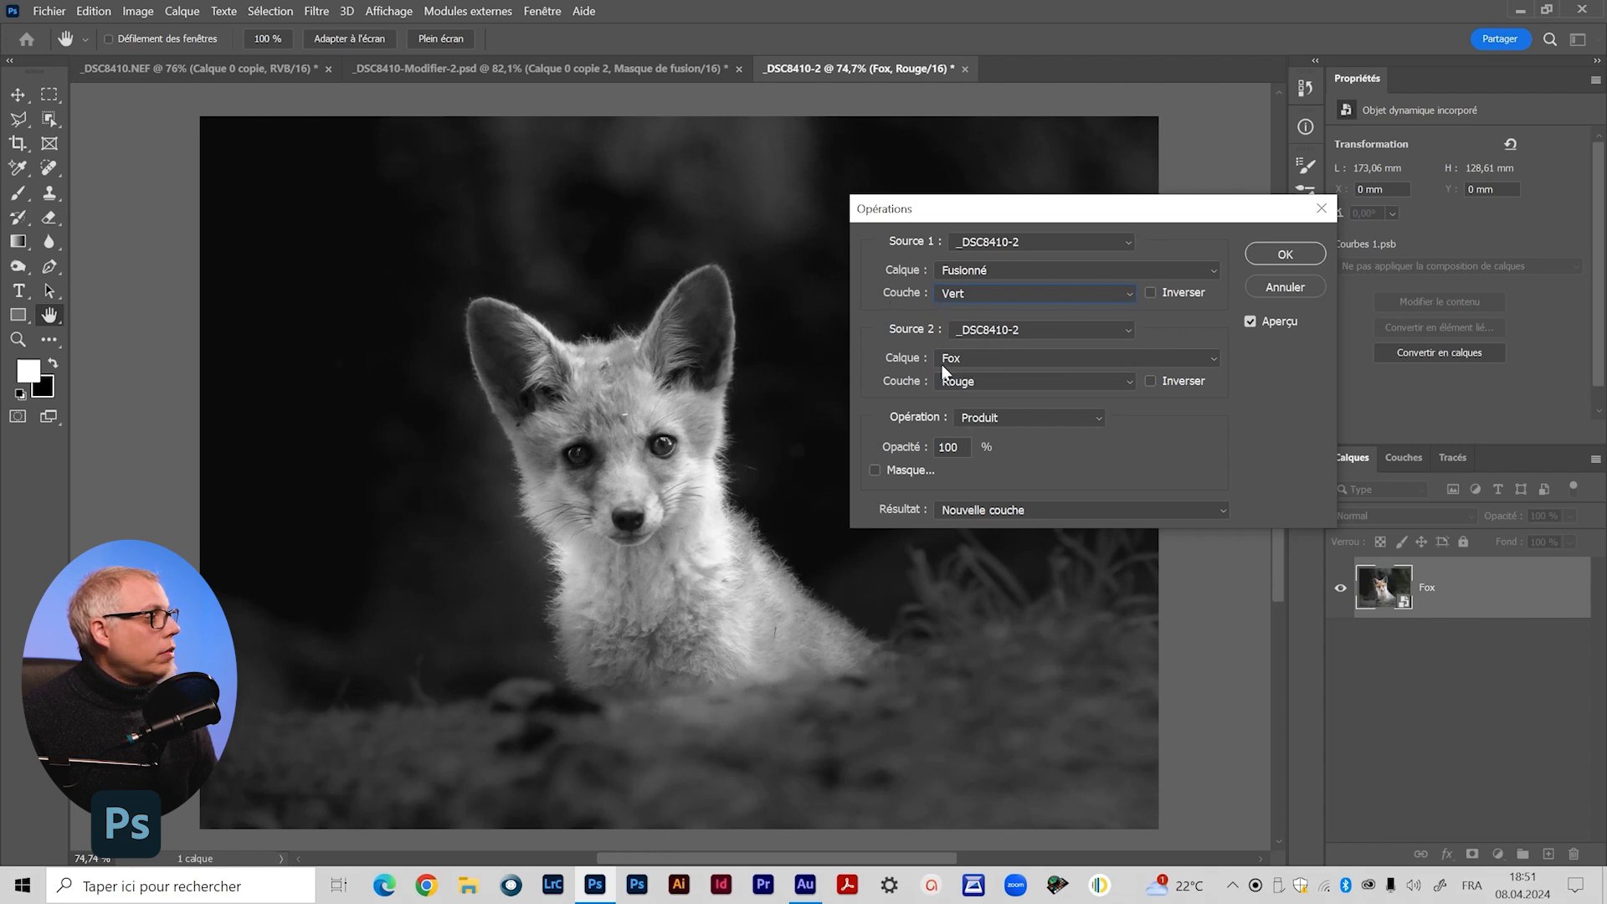
click(963, 295)
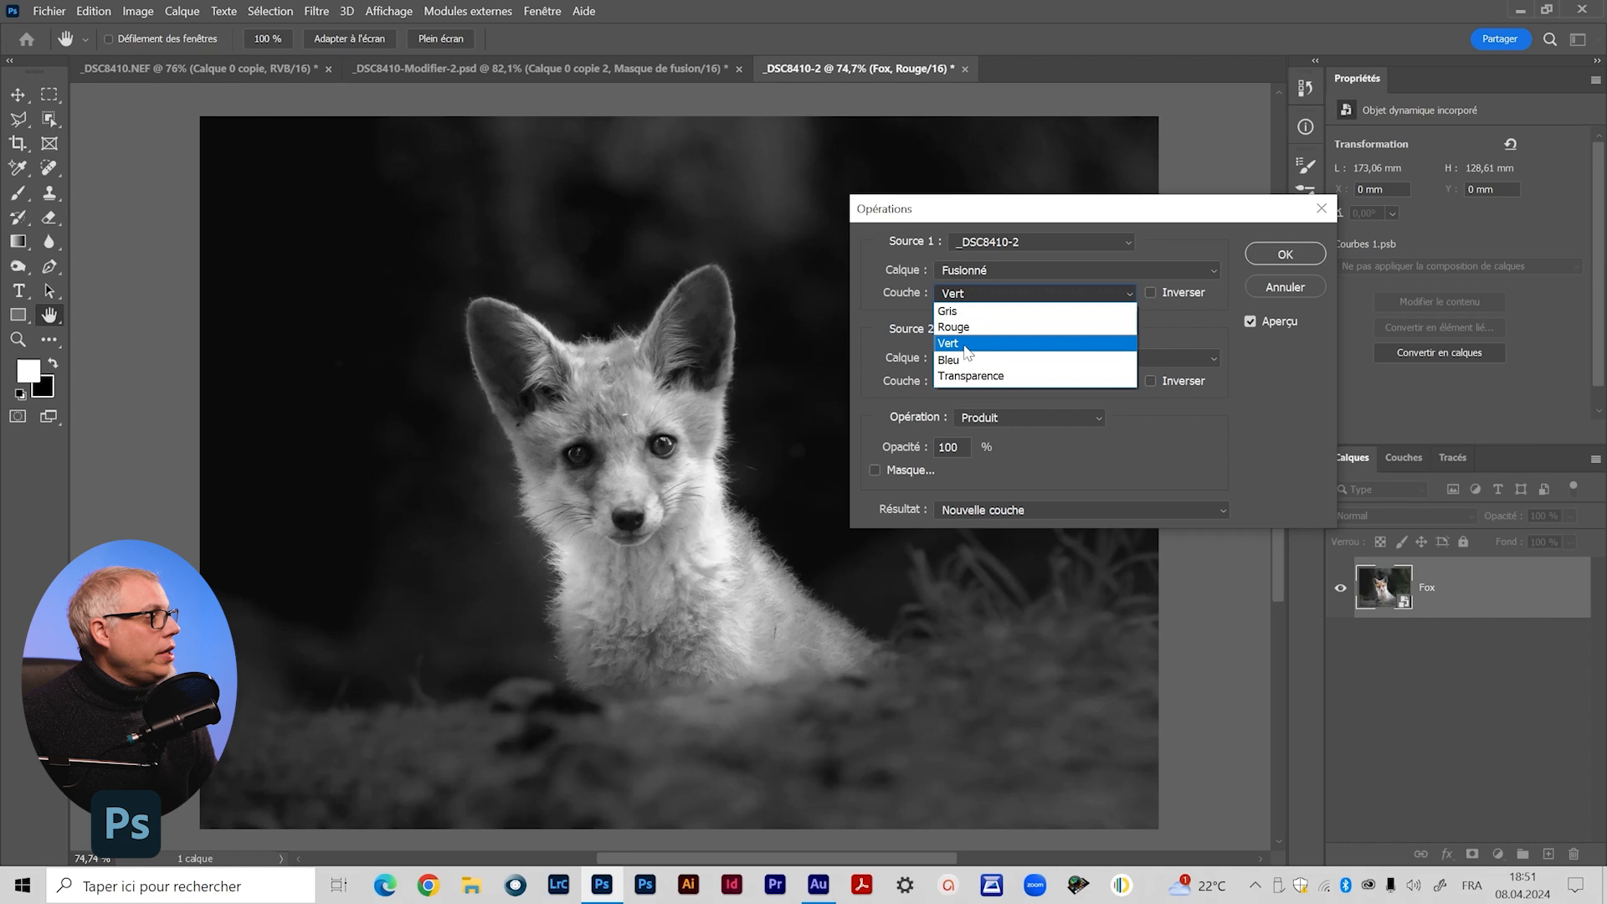
click(967, 344)
click(967, 390)
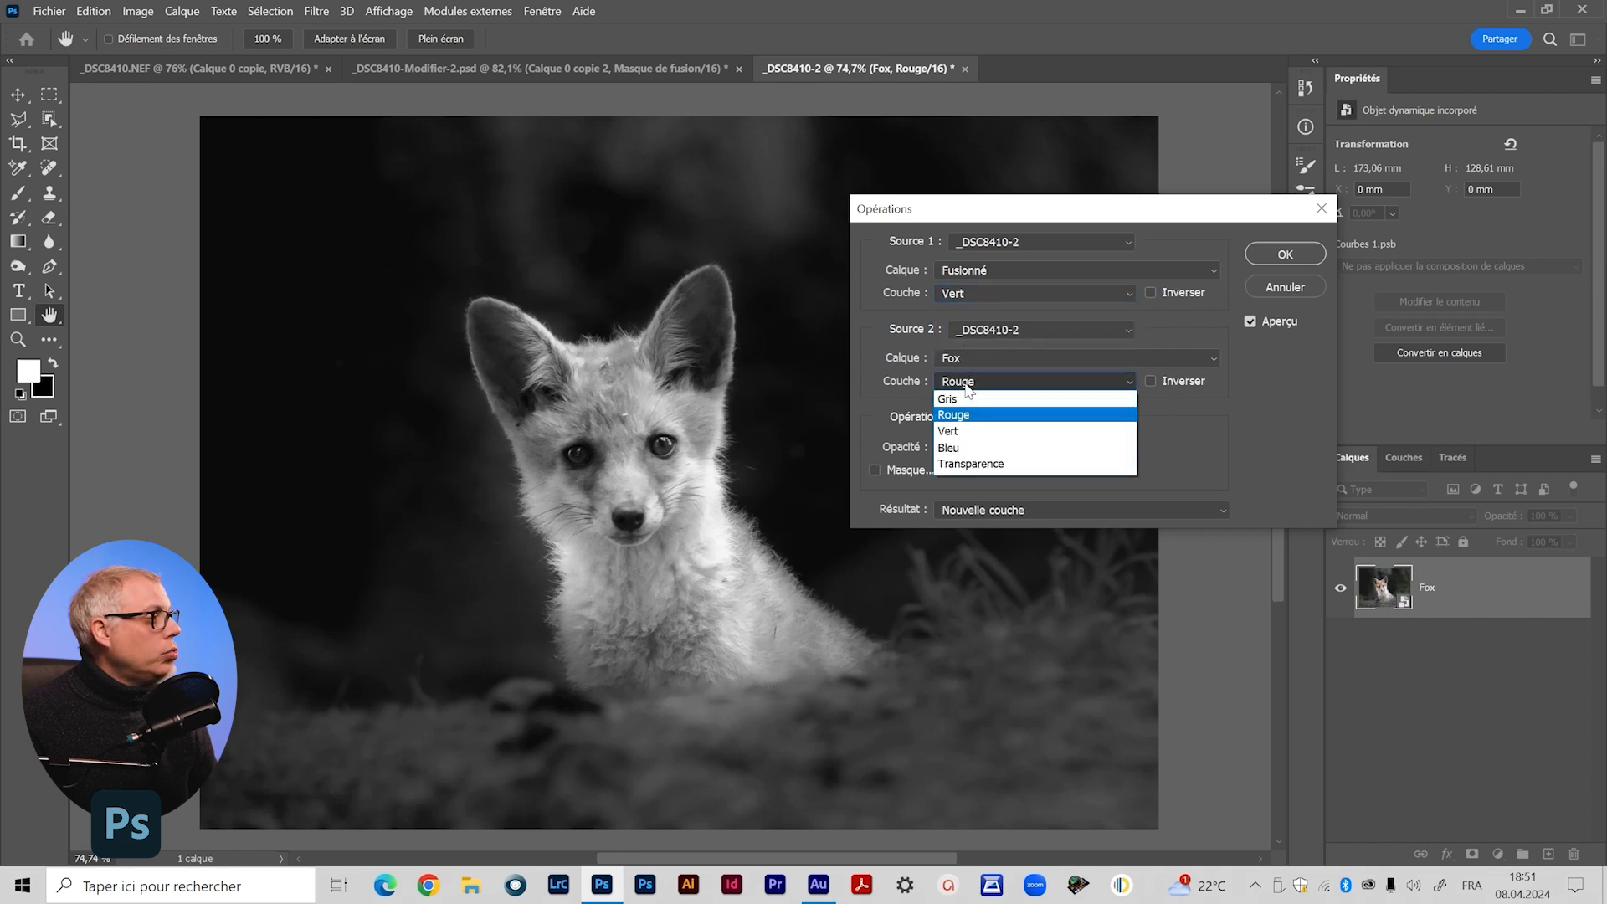
click(970, 432)
click(962, 382)
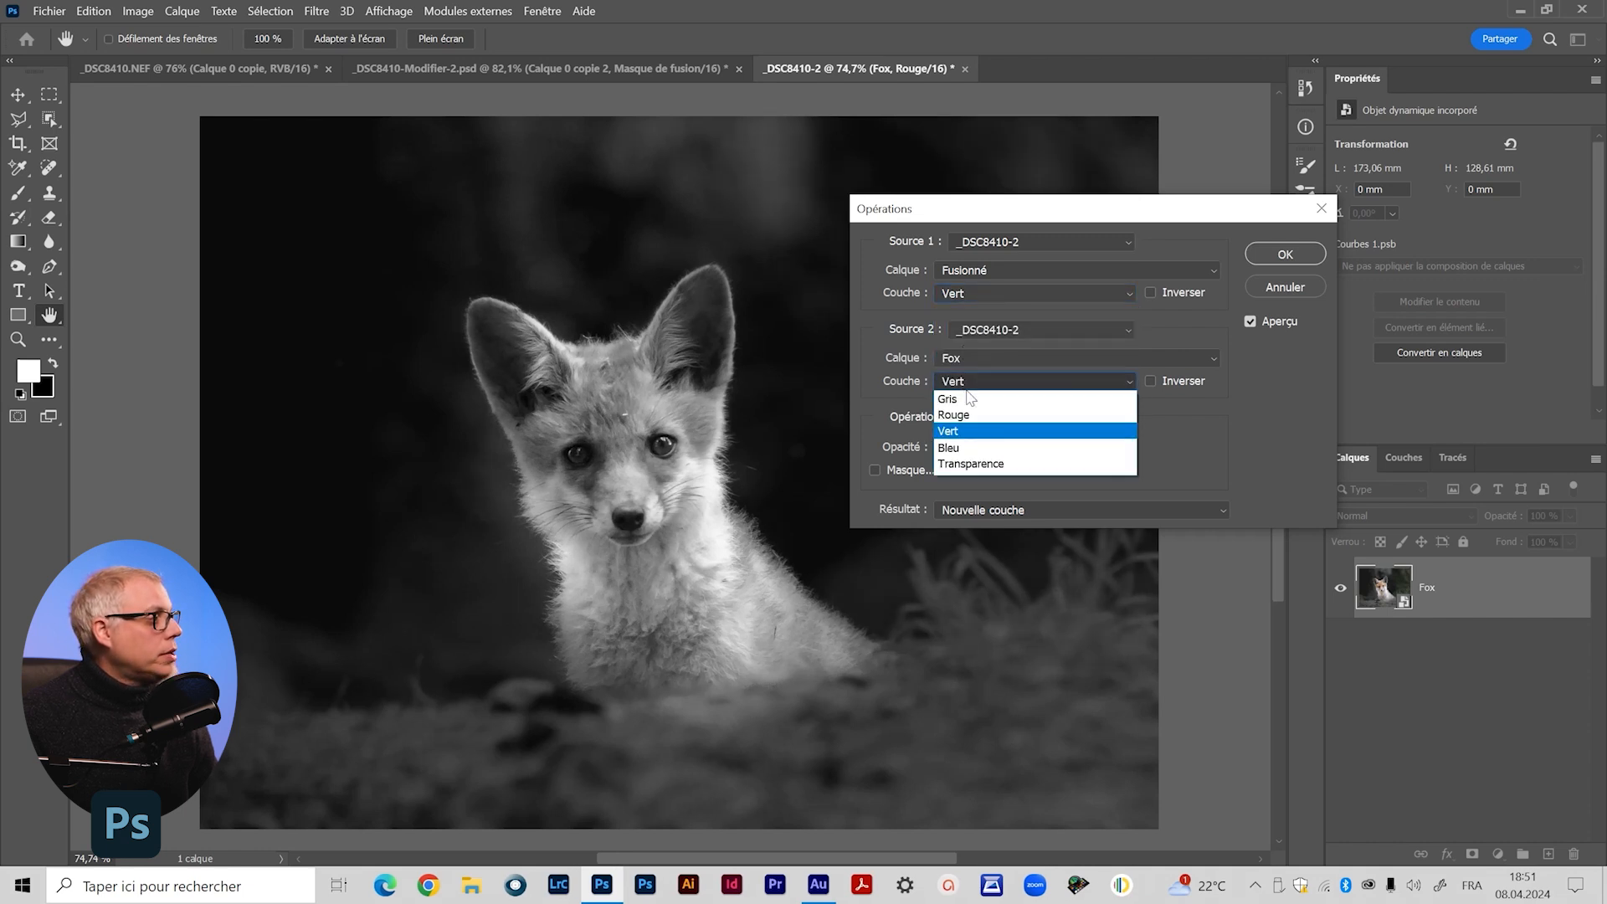
click(963, 413)
click(976, 293)
click(967, 324)
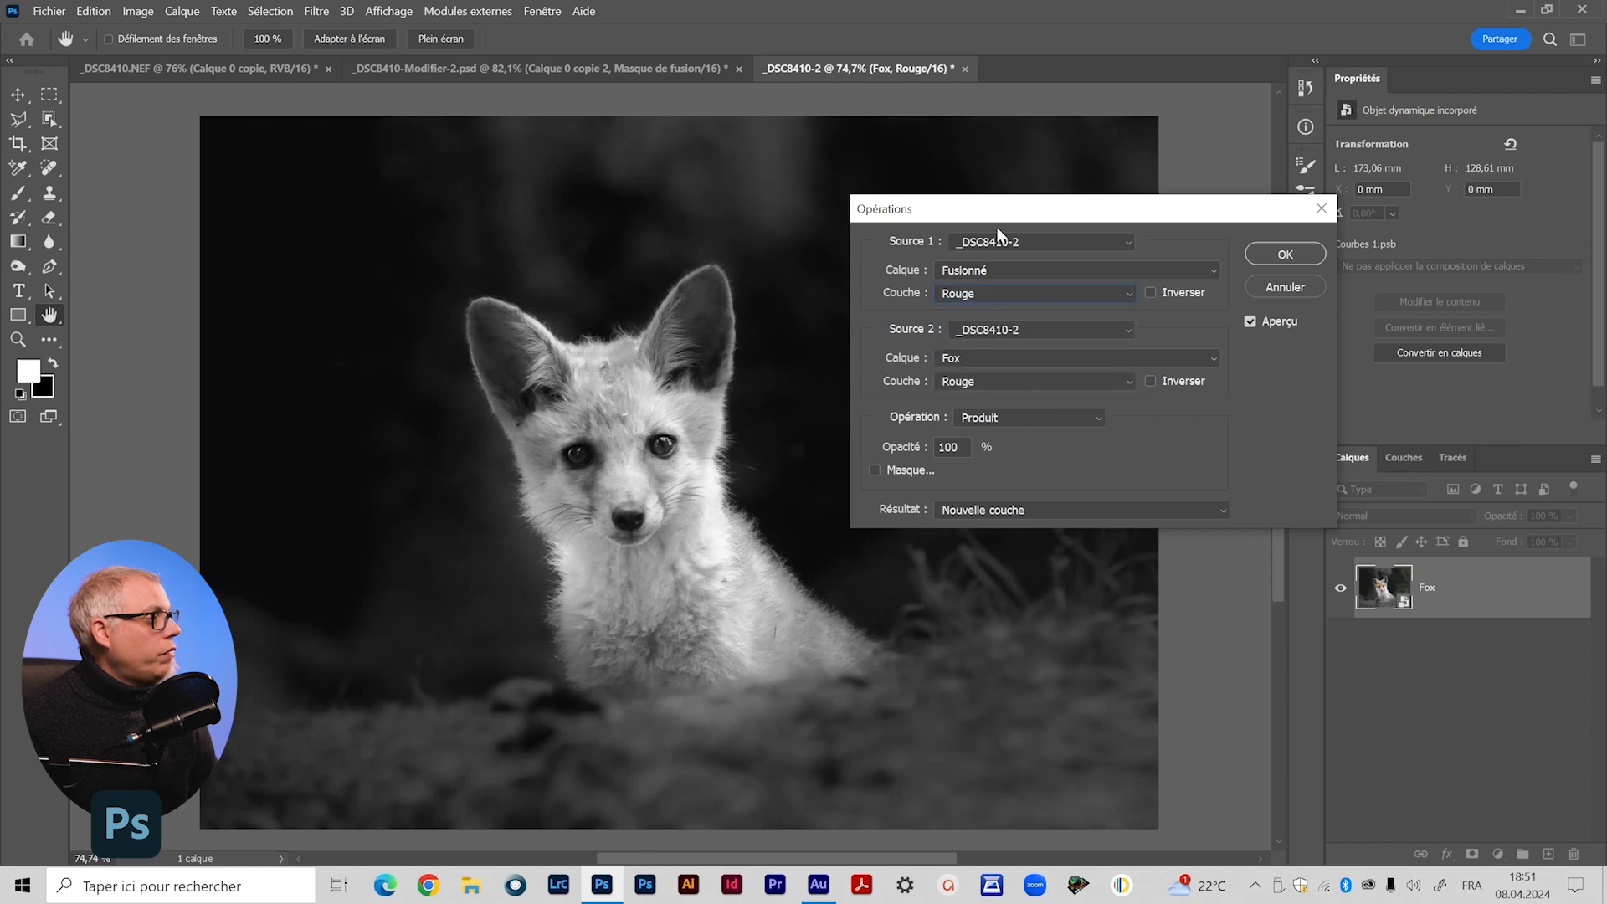
Try Bleu as the channel of source 2 and source 1, and set both back to Rouge
drag(997, 217, 1028, 192)
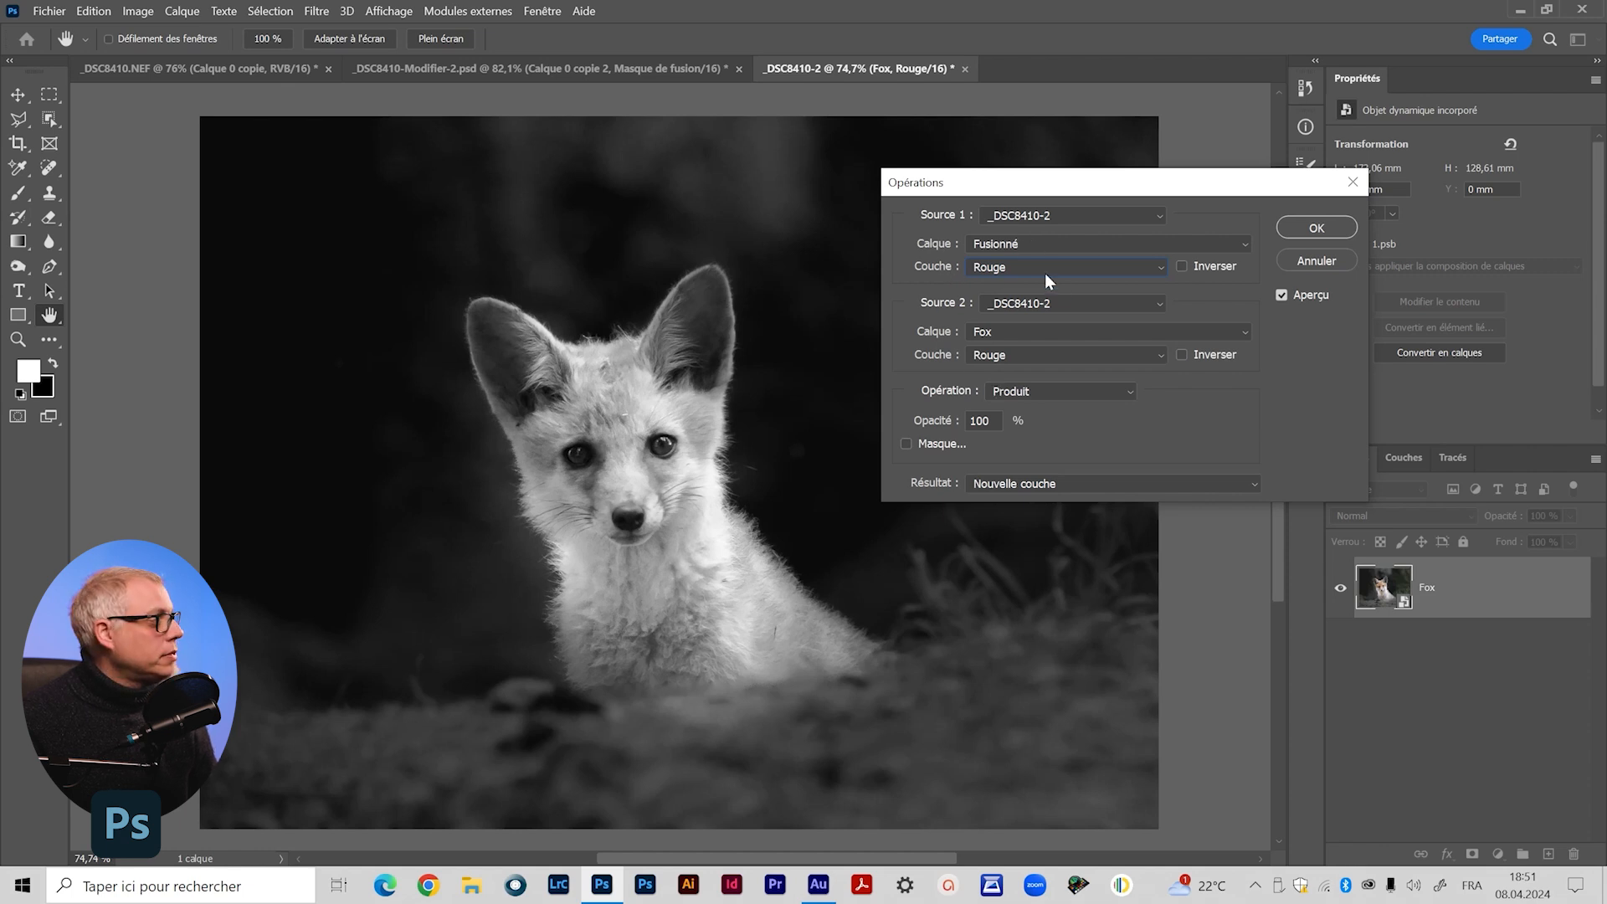
click(1039, 355)
click(1038, 420)
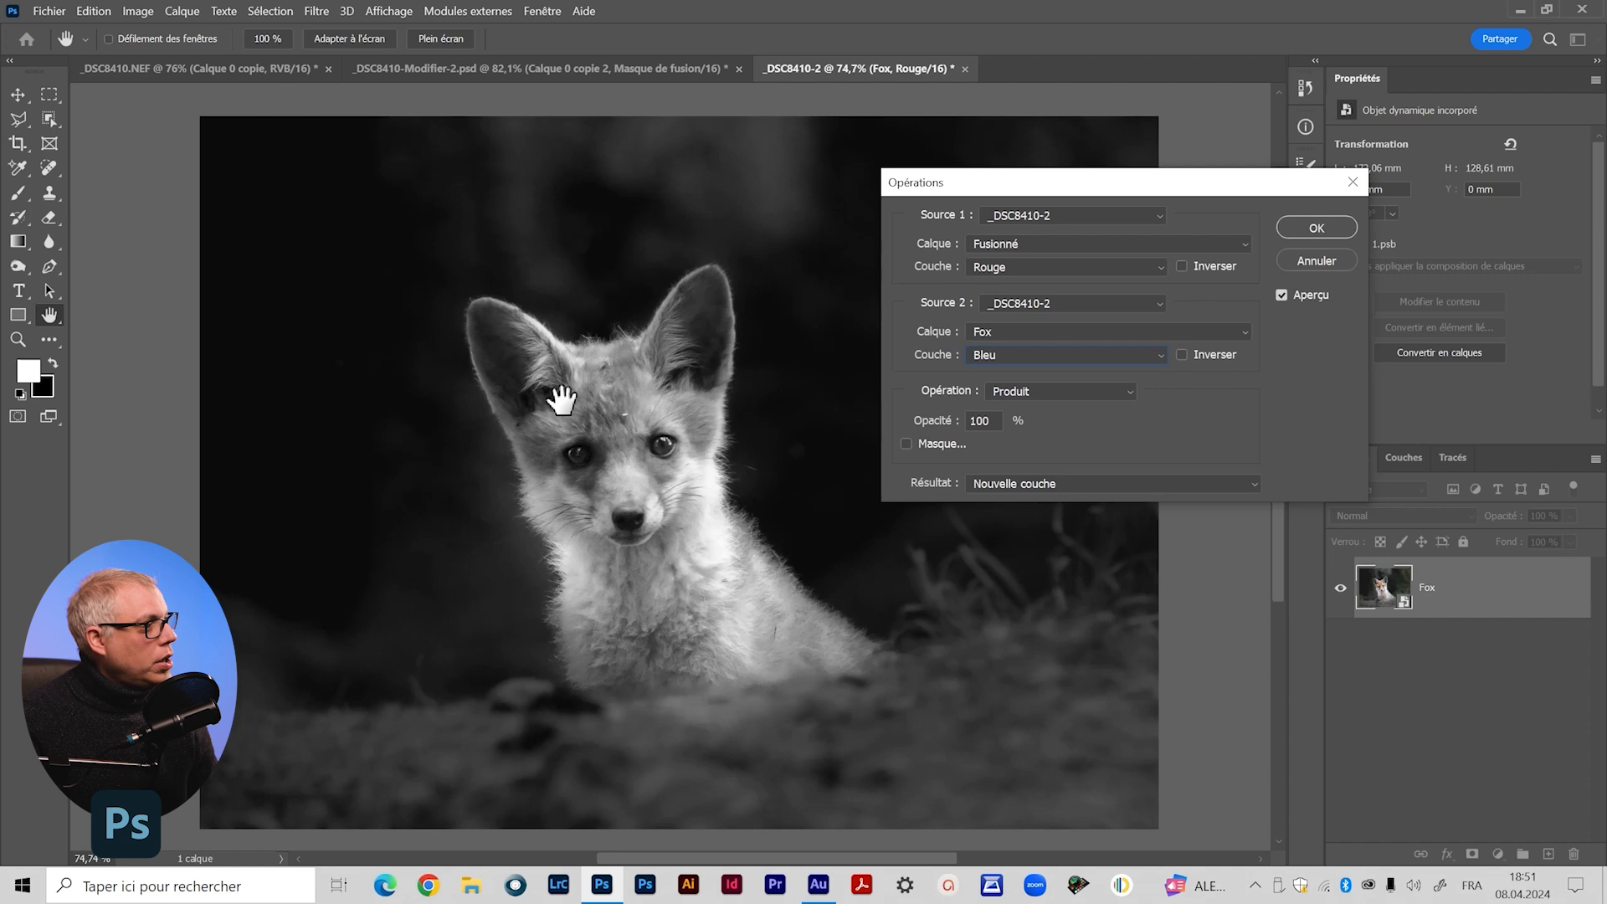
click(1001, 268)
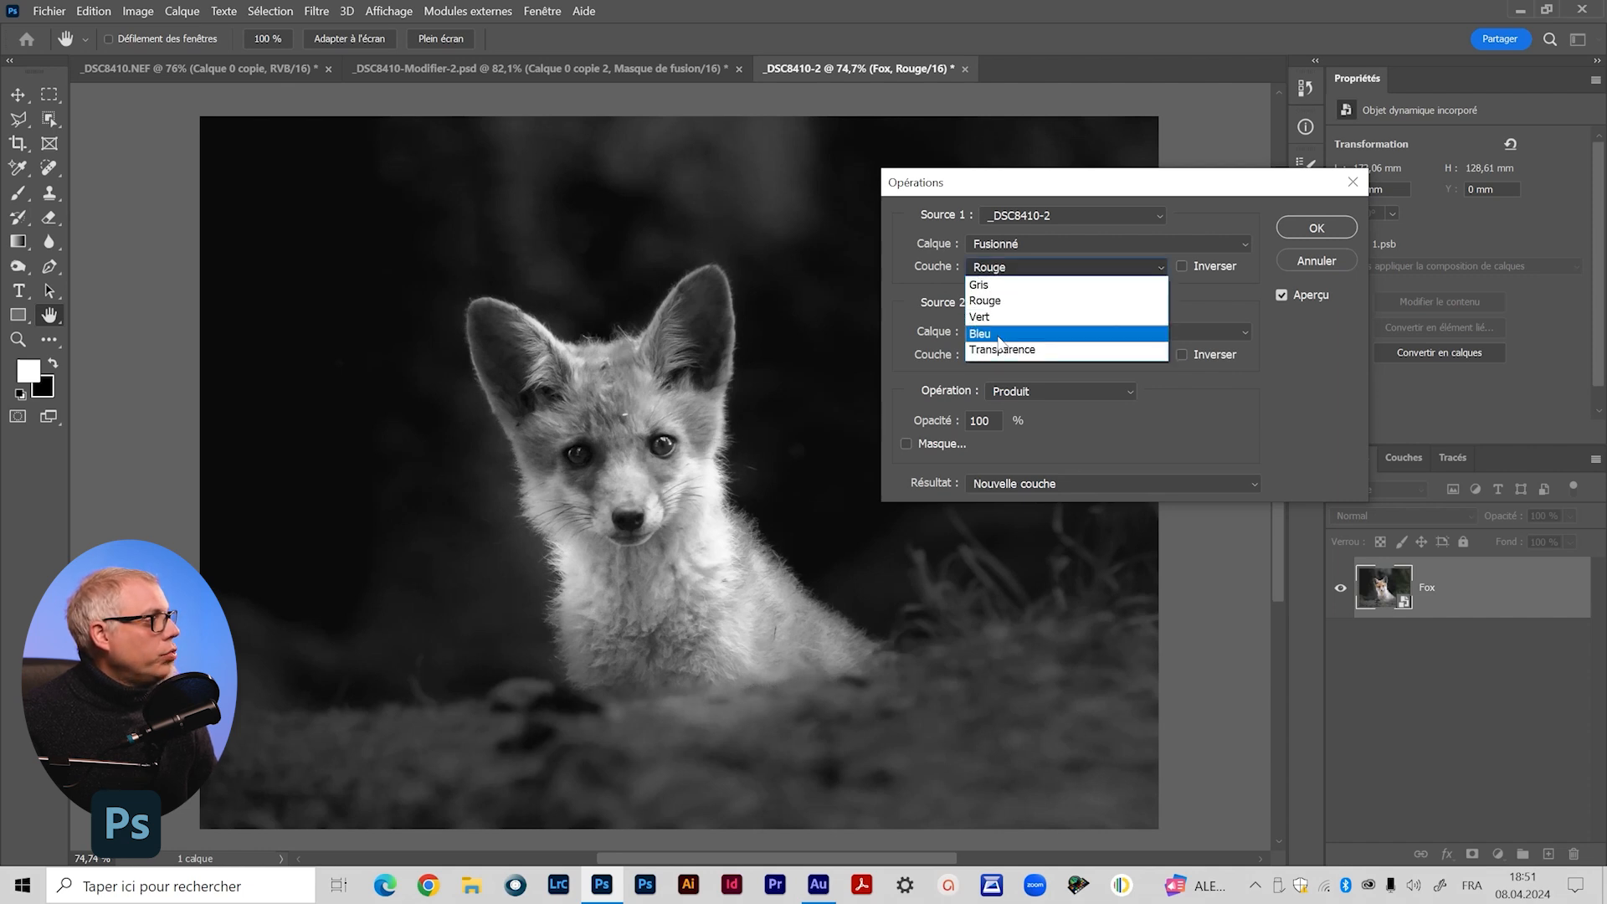
click(1000, 335)
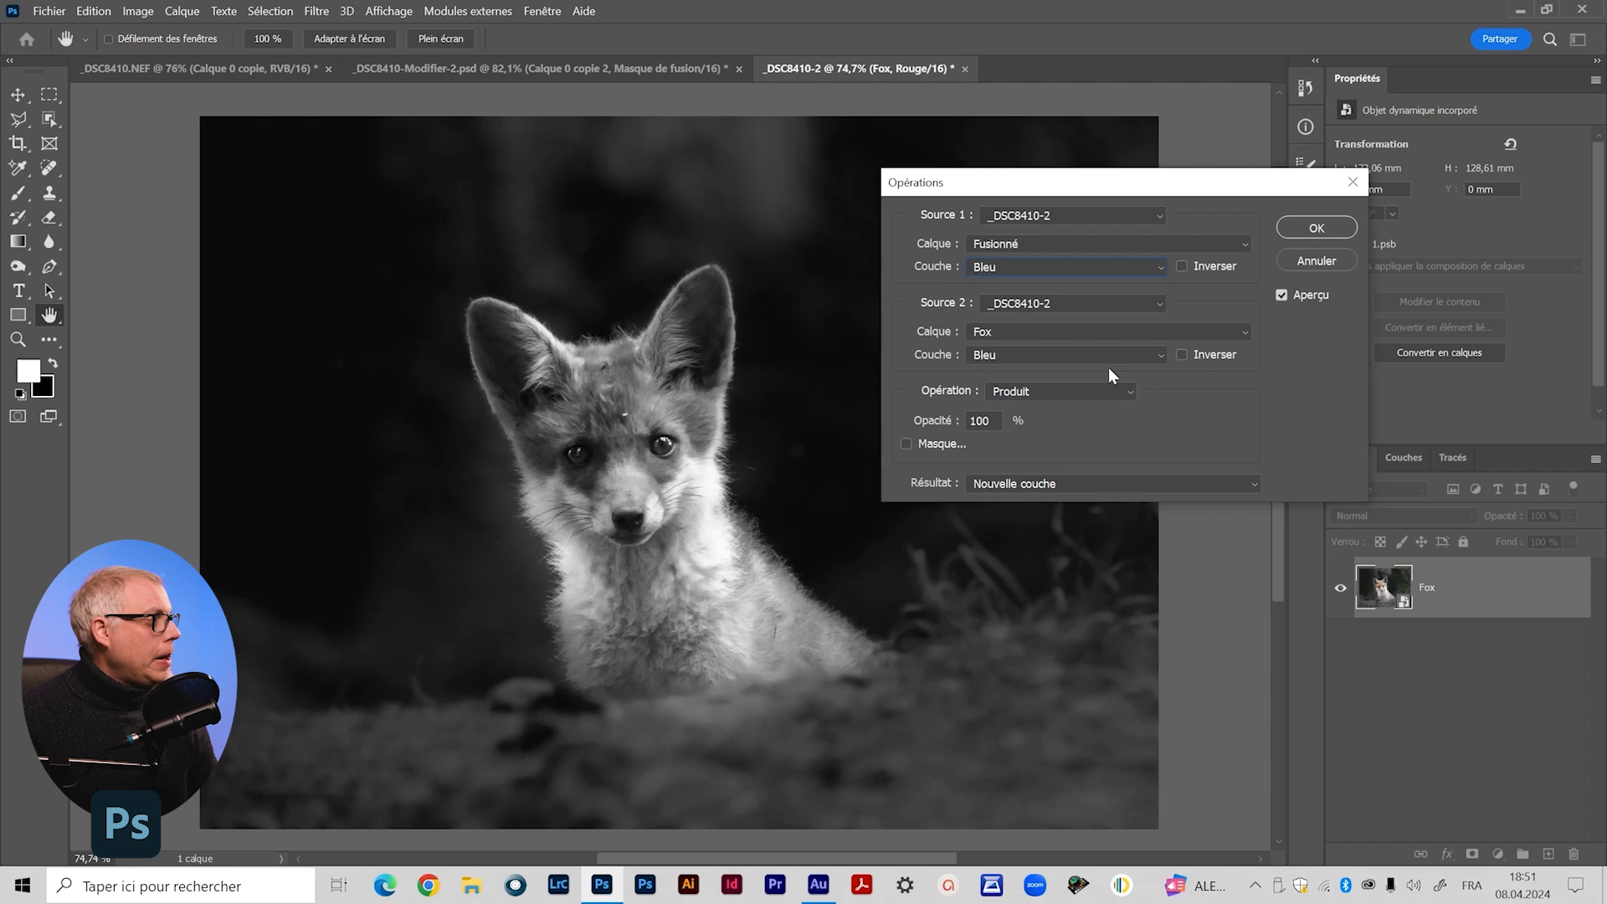
drag(1032, 176, 1041, 343)
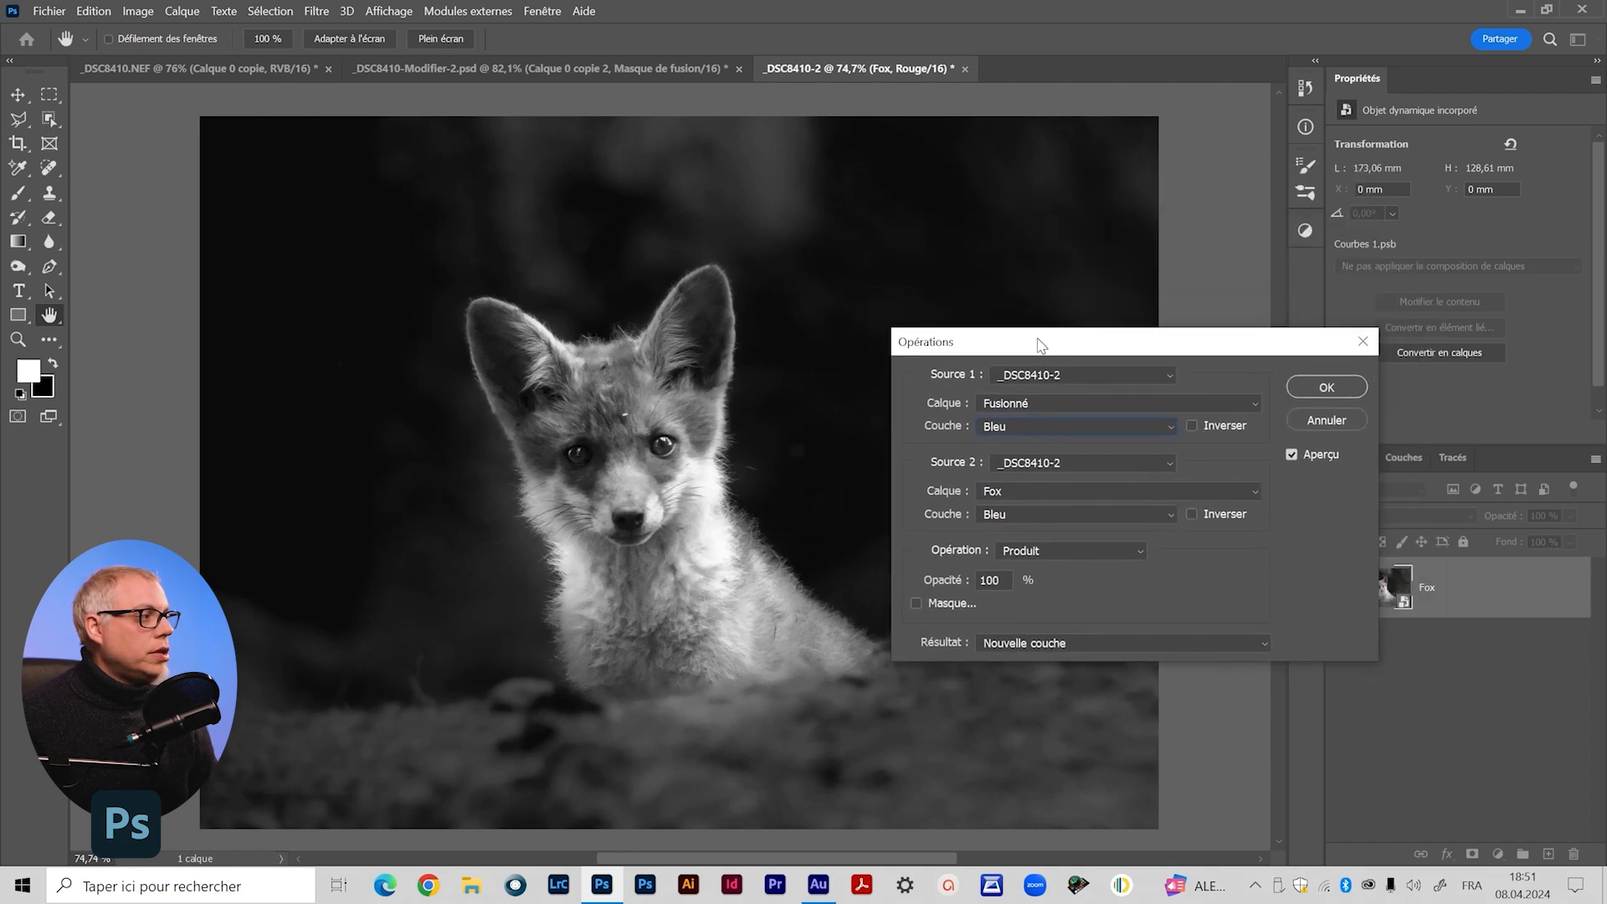
click(1050, 426)
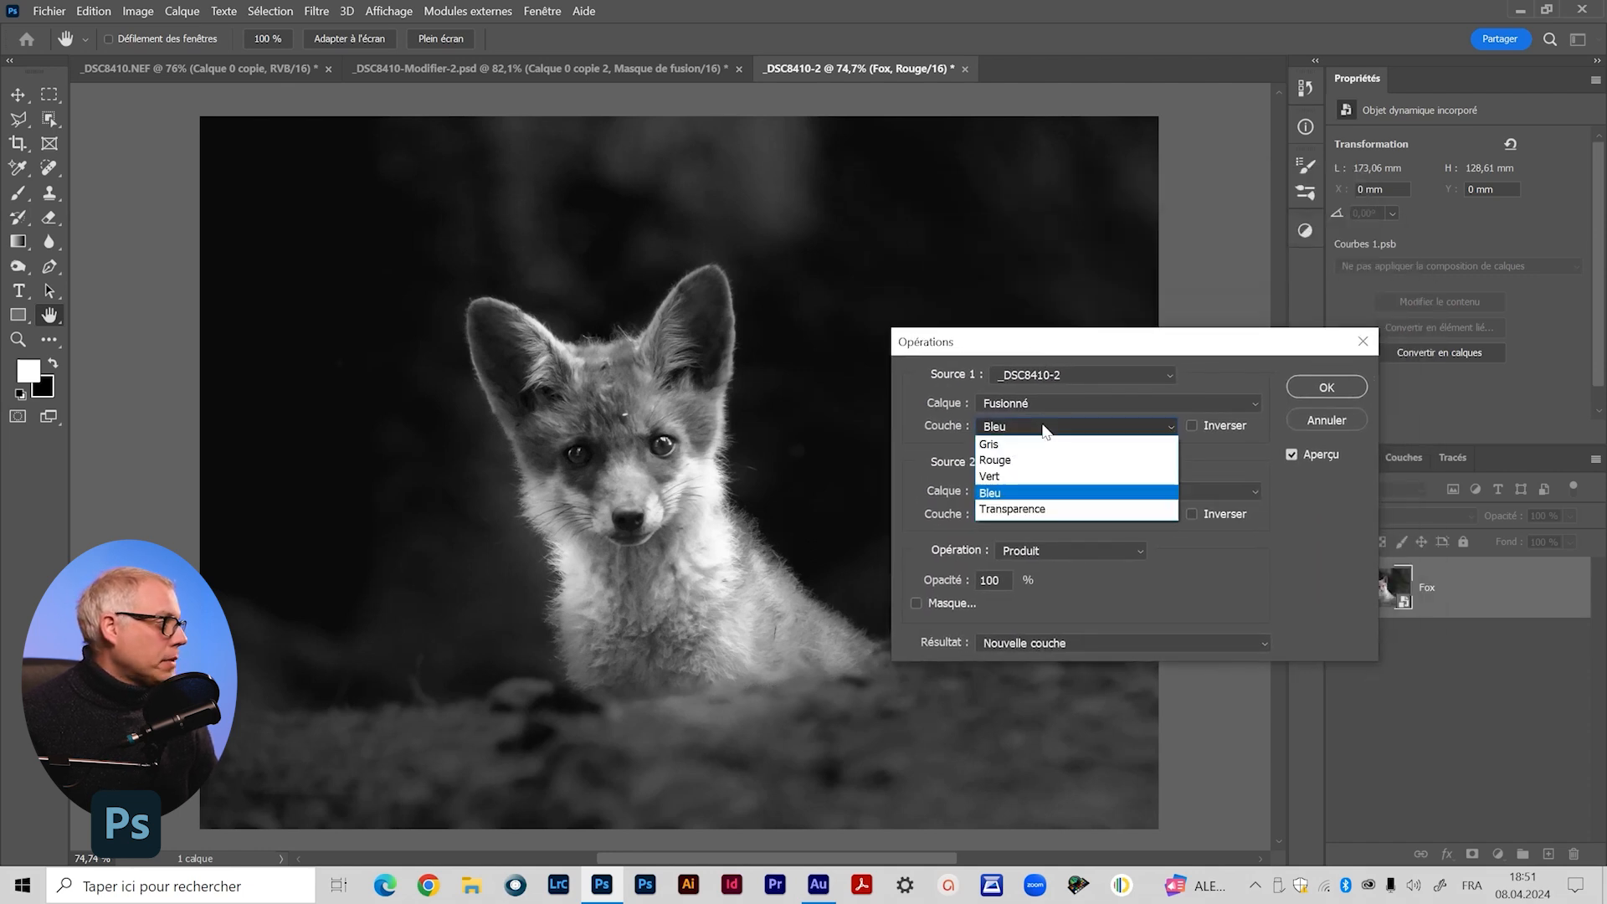
click(1021, 464)
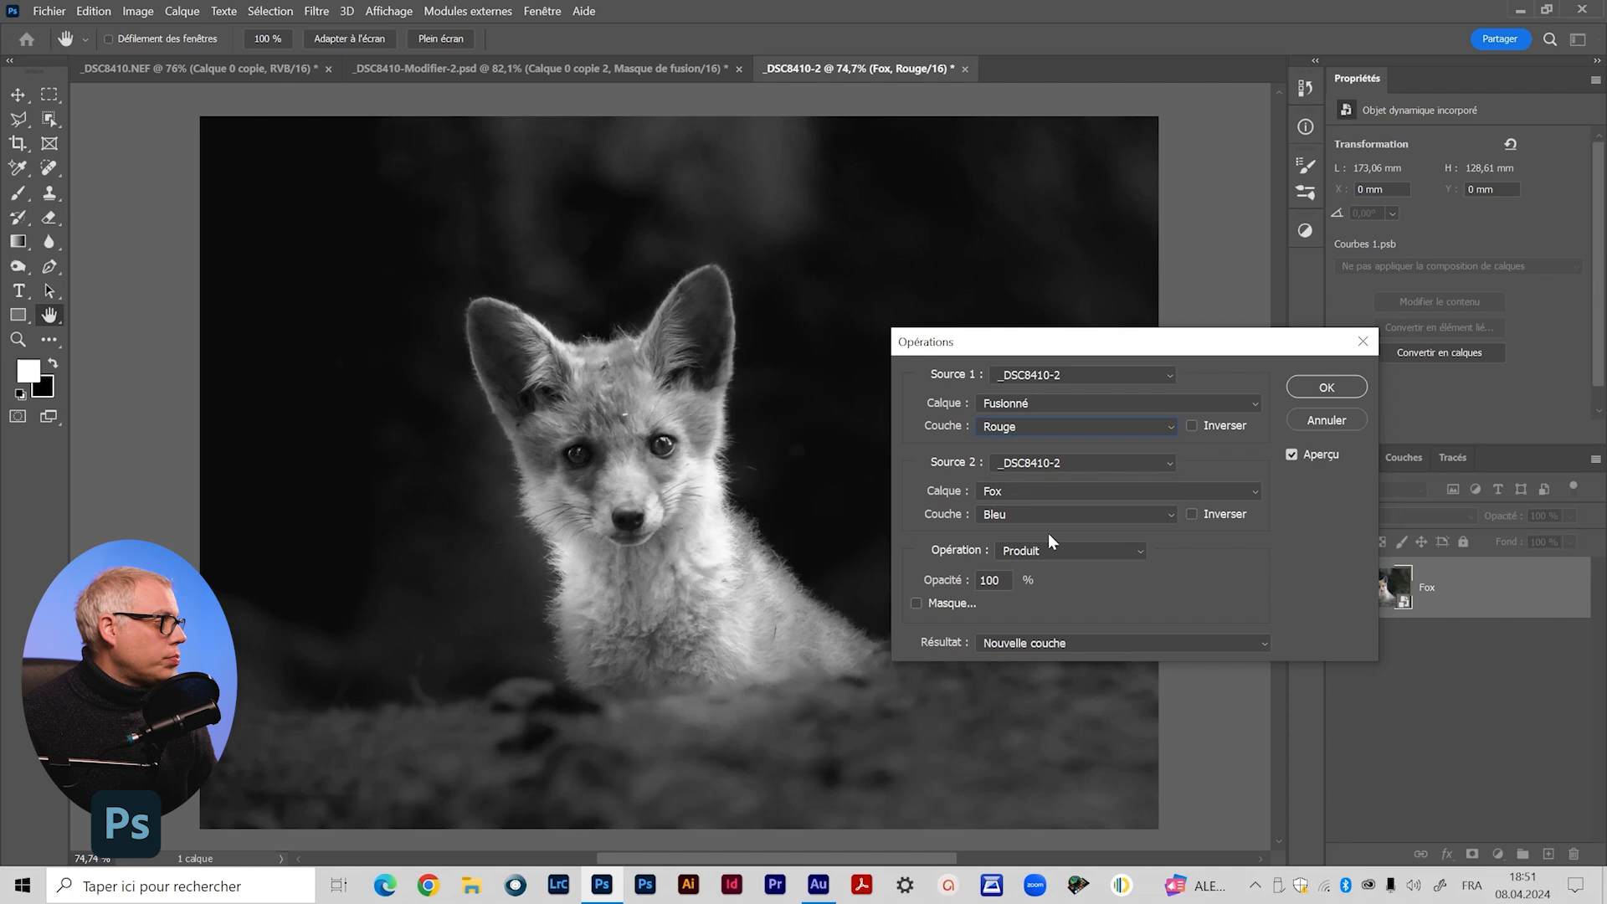
click(1048, 511)
click(1033, 549)
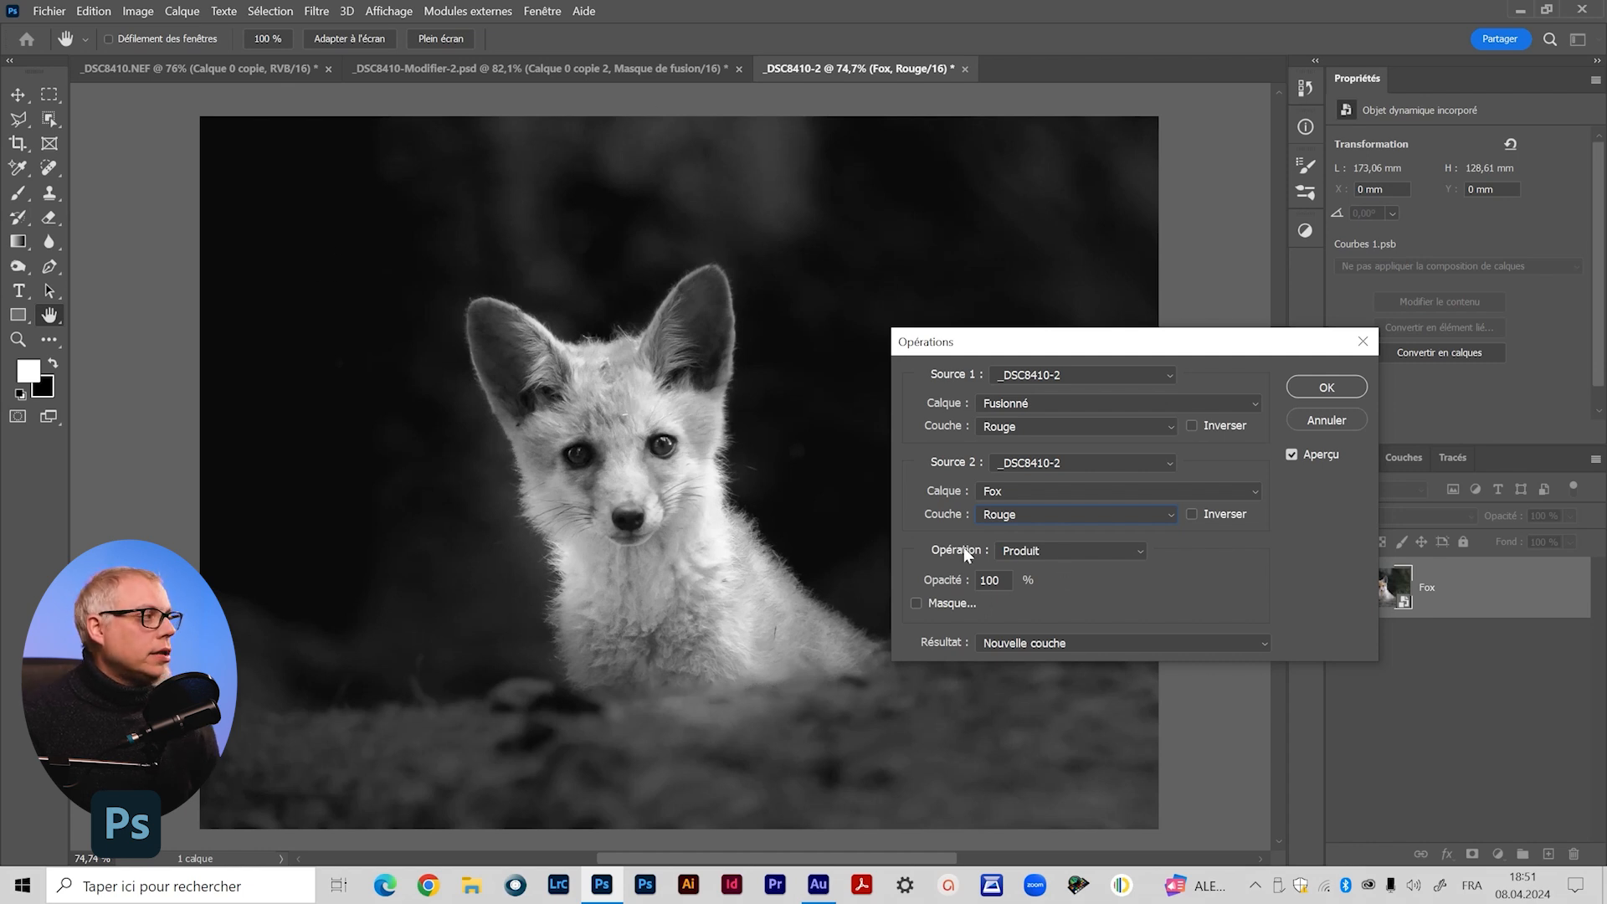
Set the operation to Couleur plus foncée, generate the result as a new channel from both Rouge sources, and display the channel list
drag(1013, 361, 917, 290)
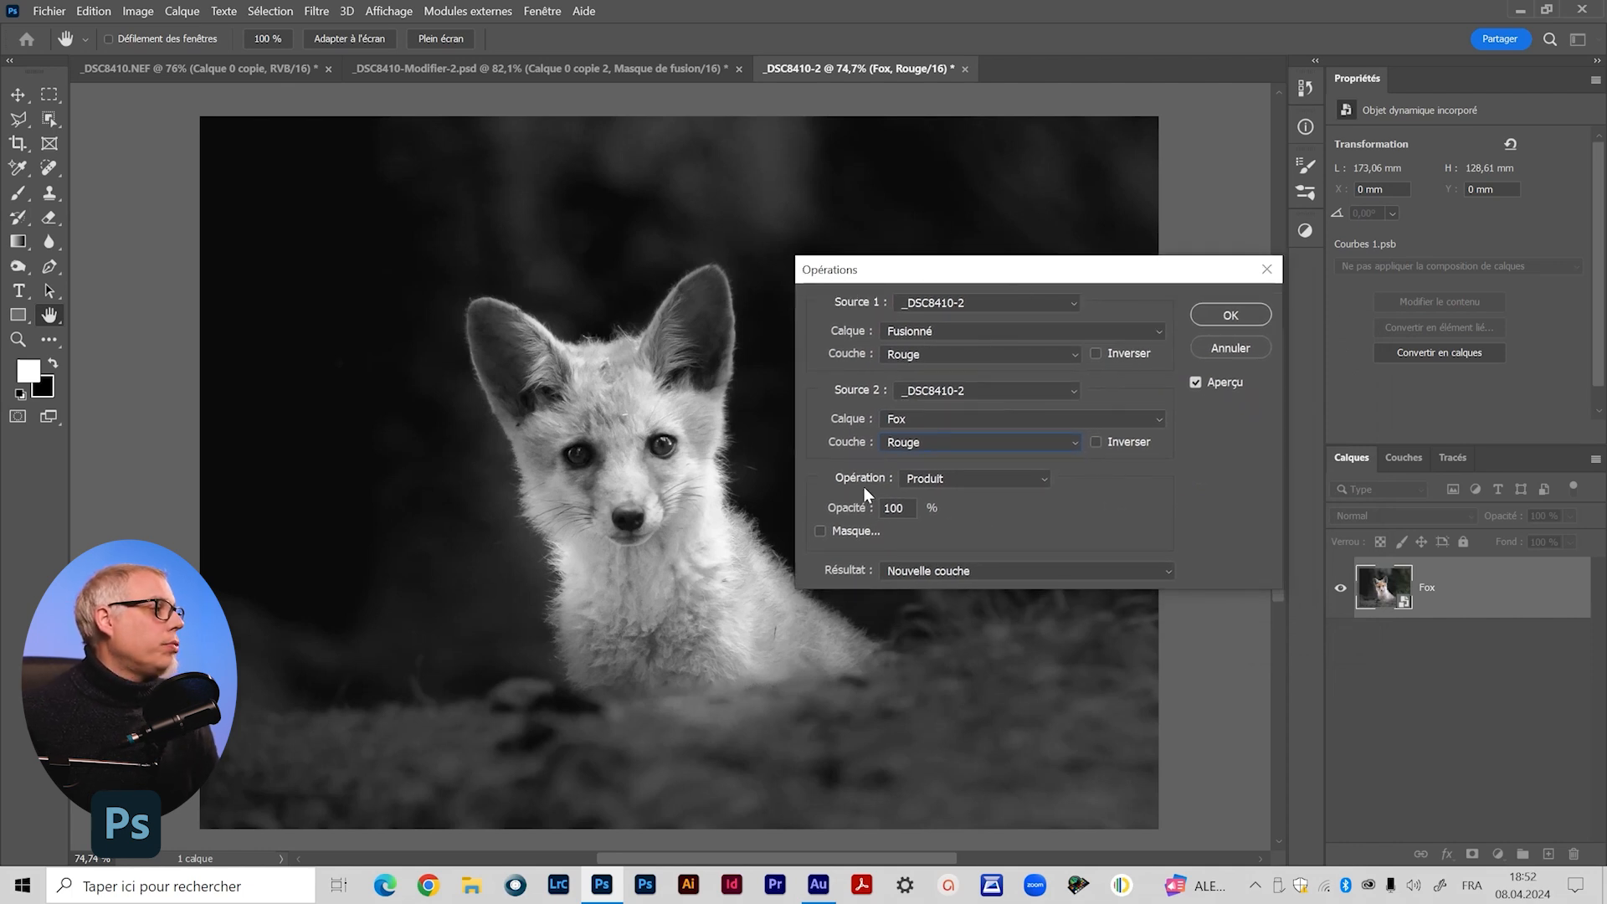
click(969, 476)
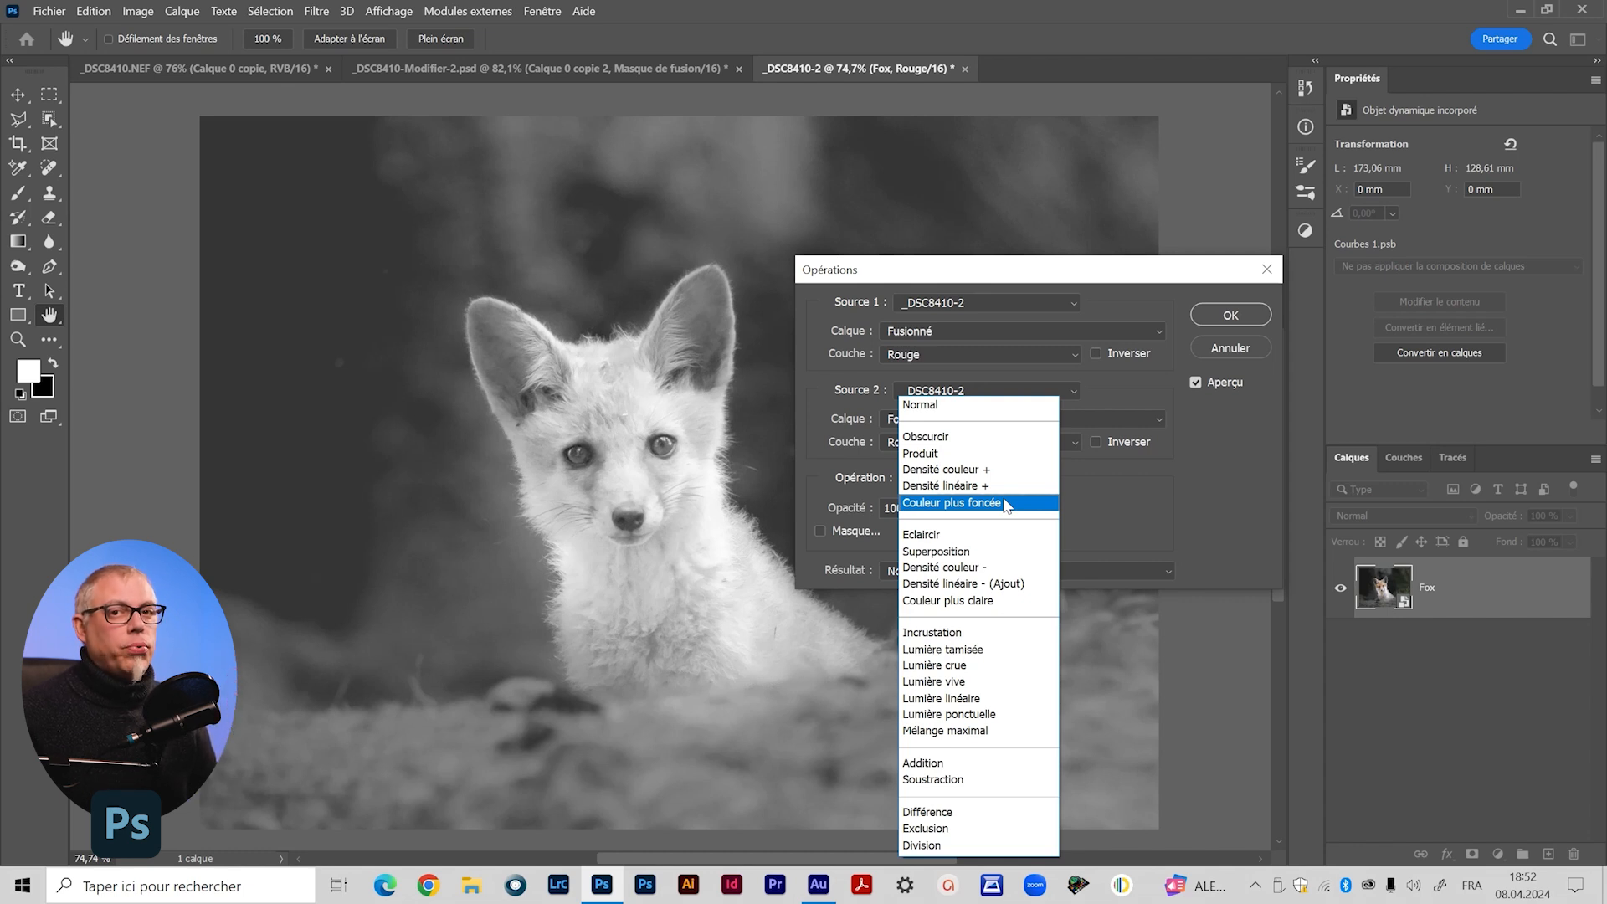
click(962, 503)
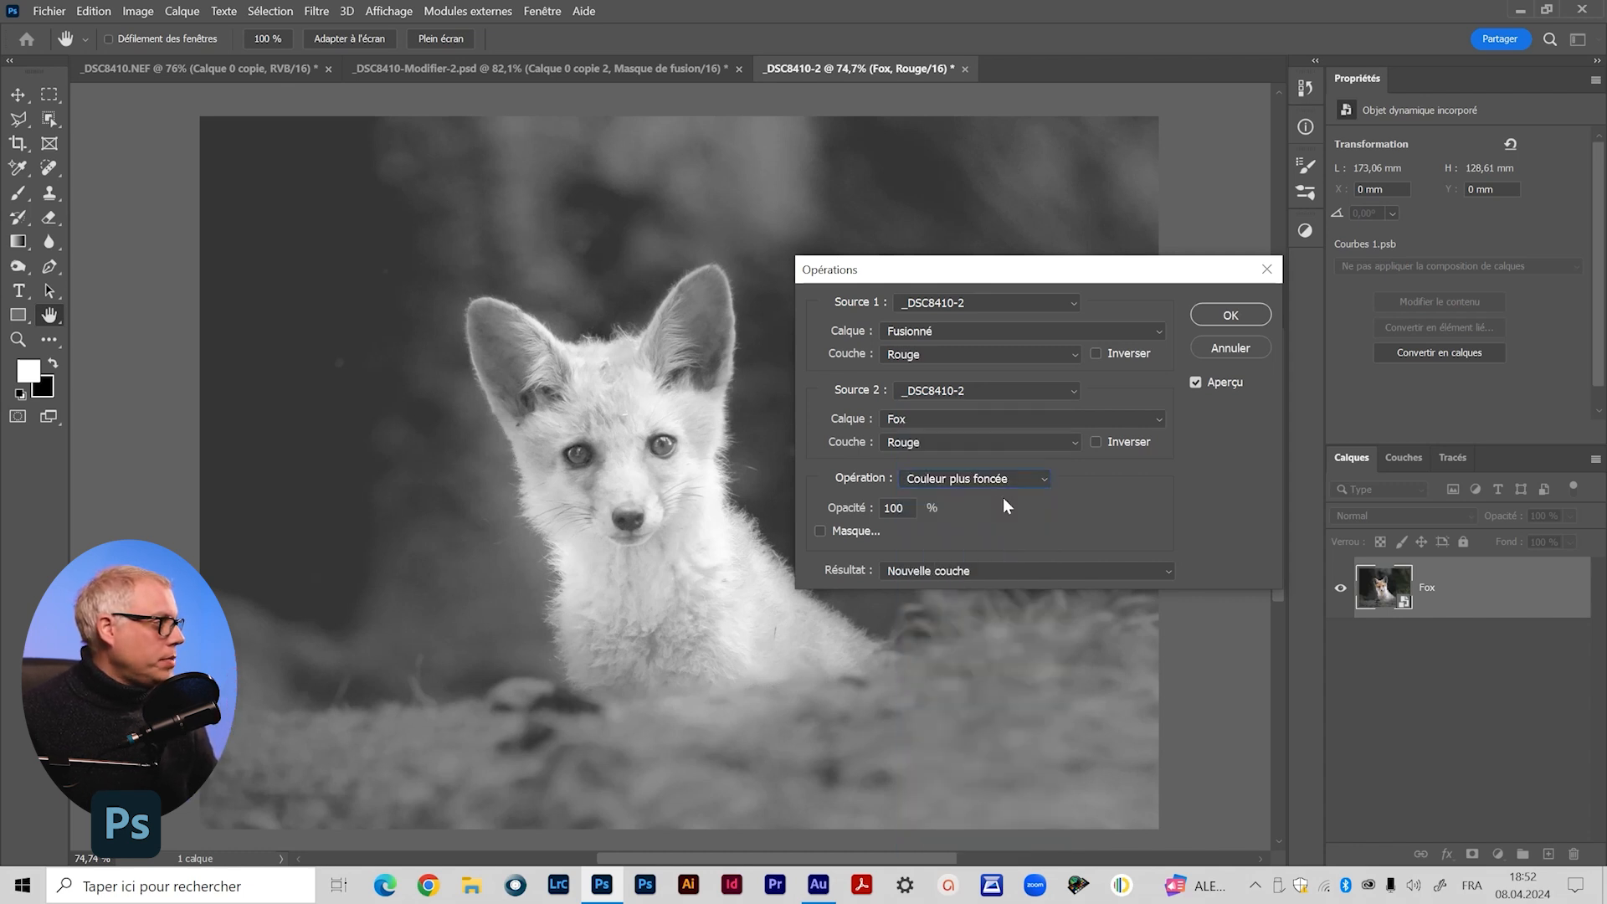
drag(1048, 272, 1111, 205)
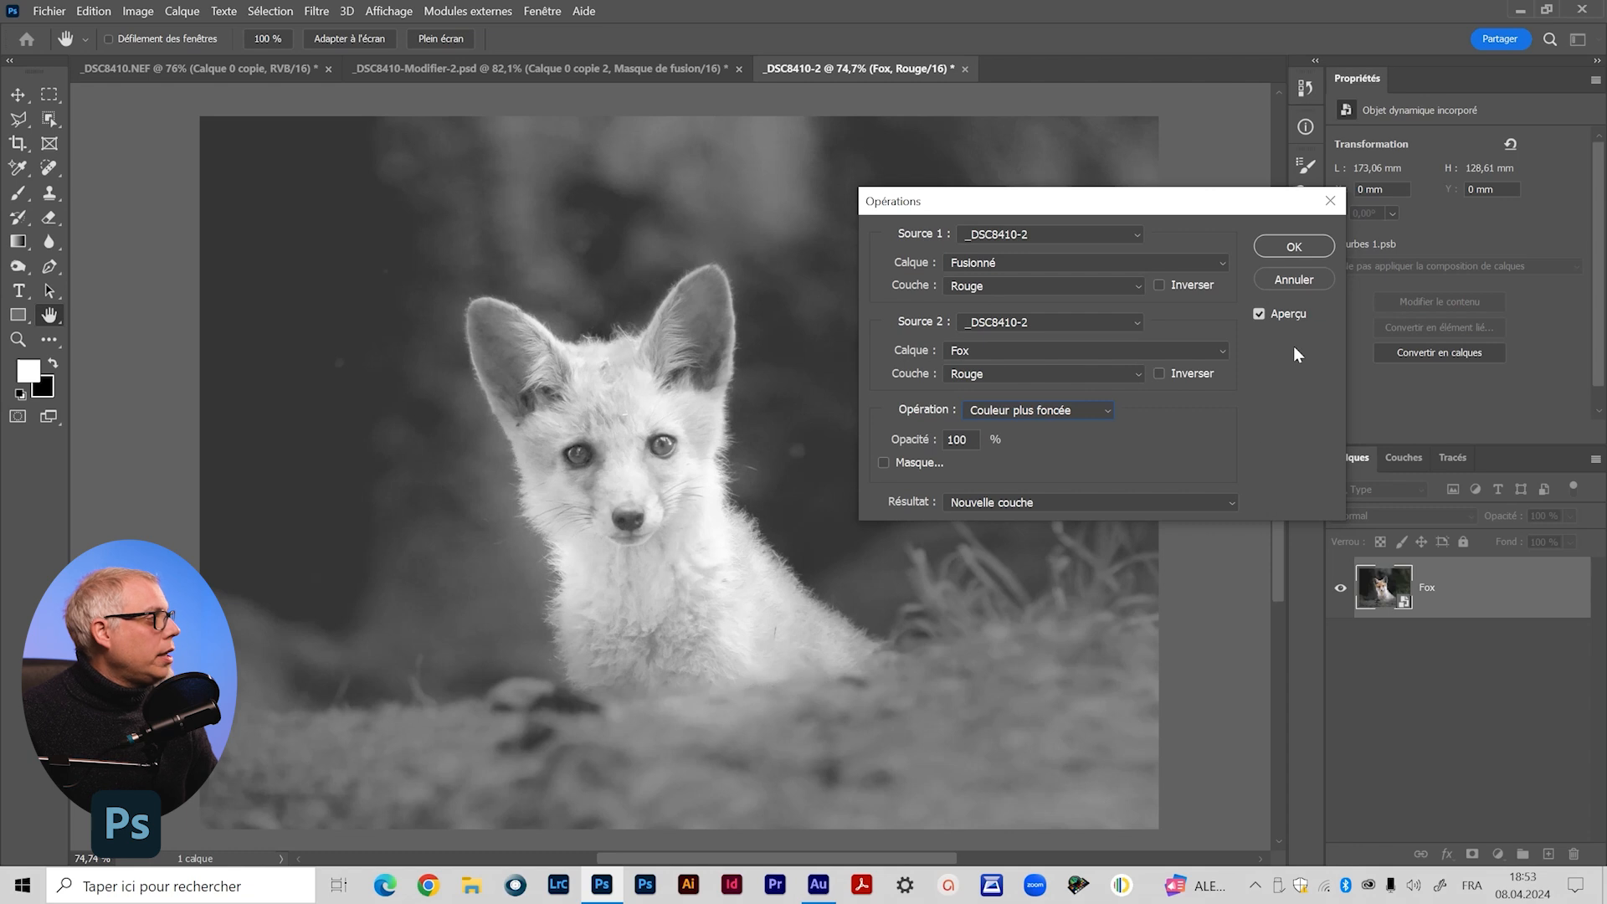
click(1266, 251)
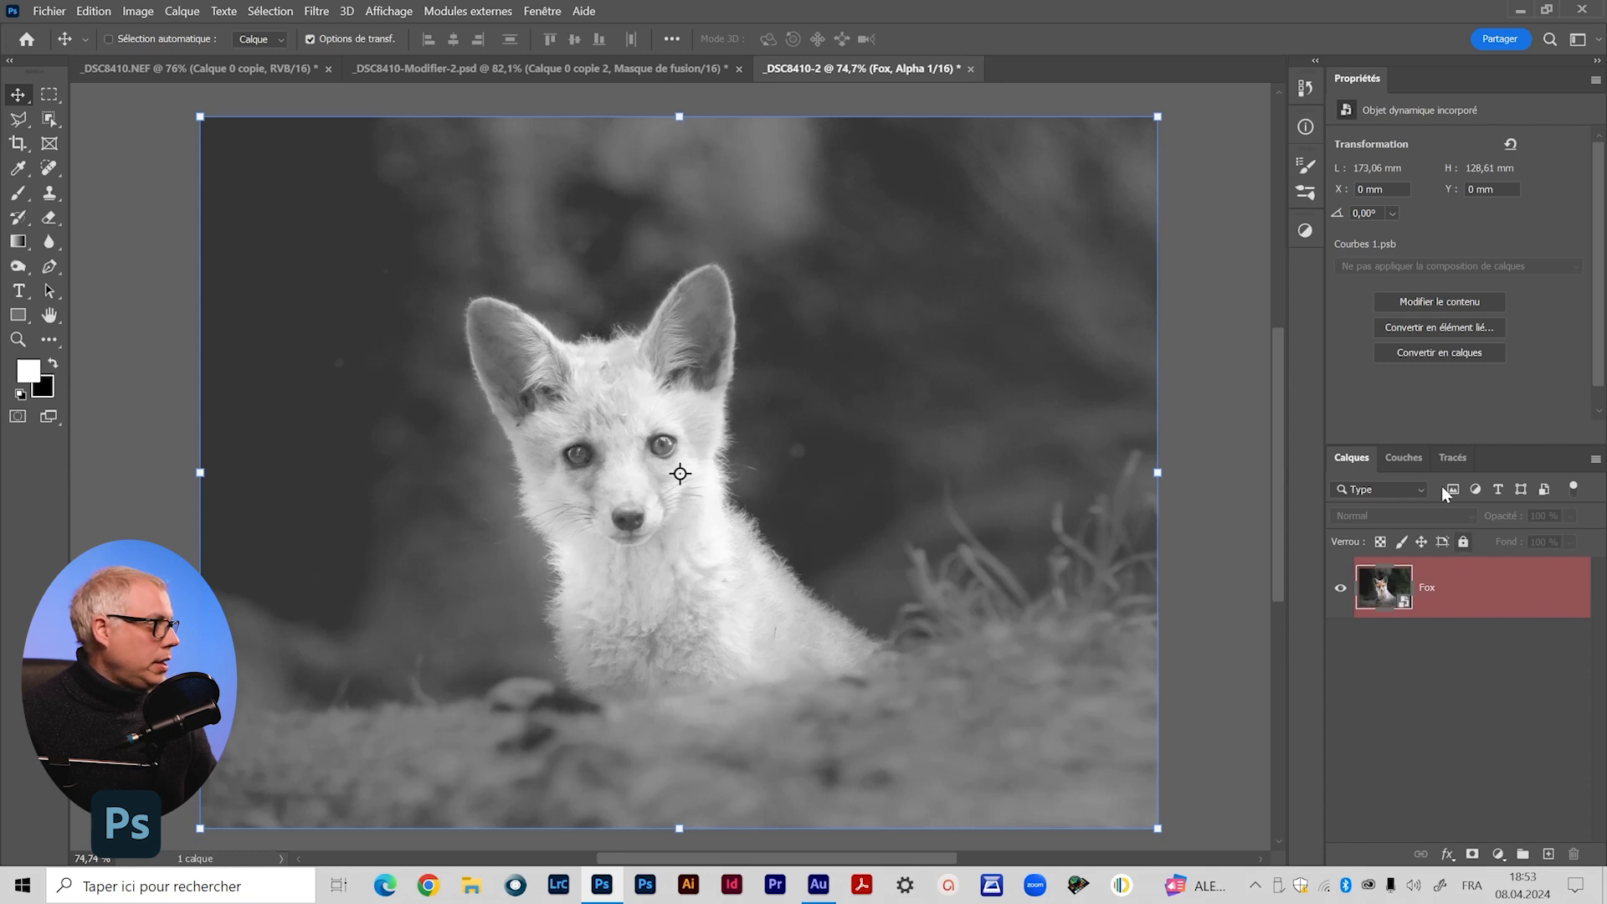
click(1402, 457)
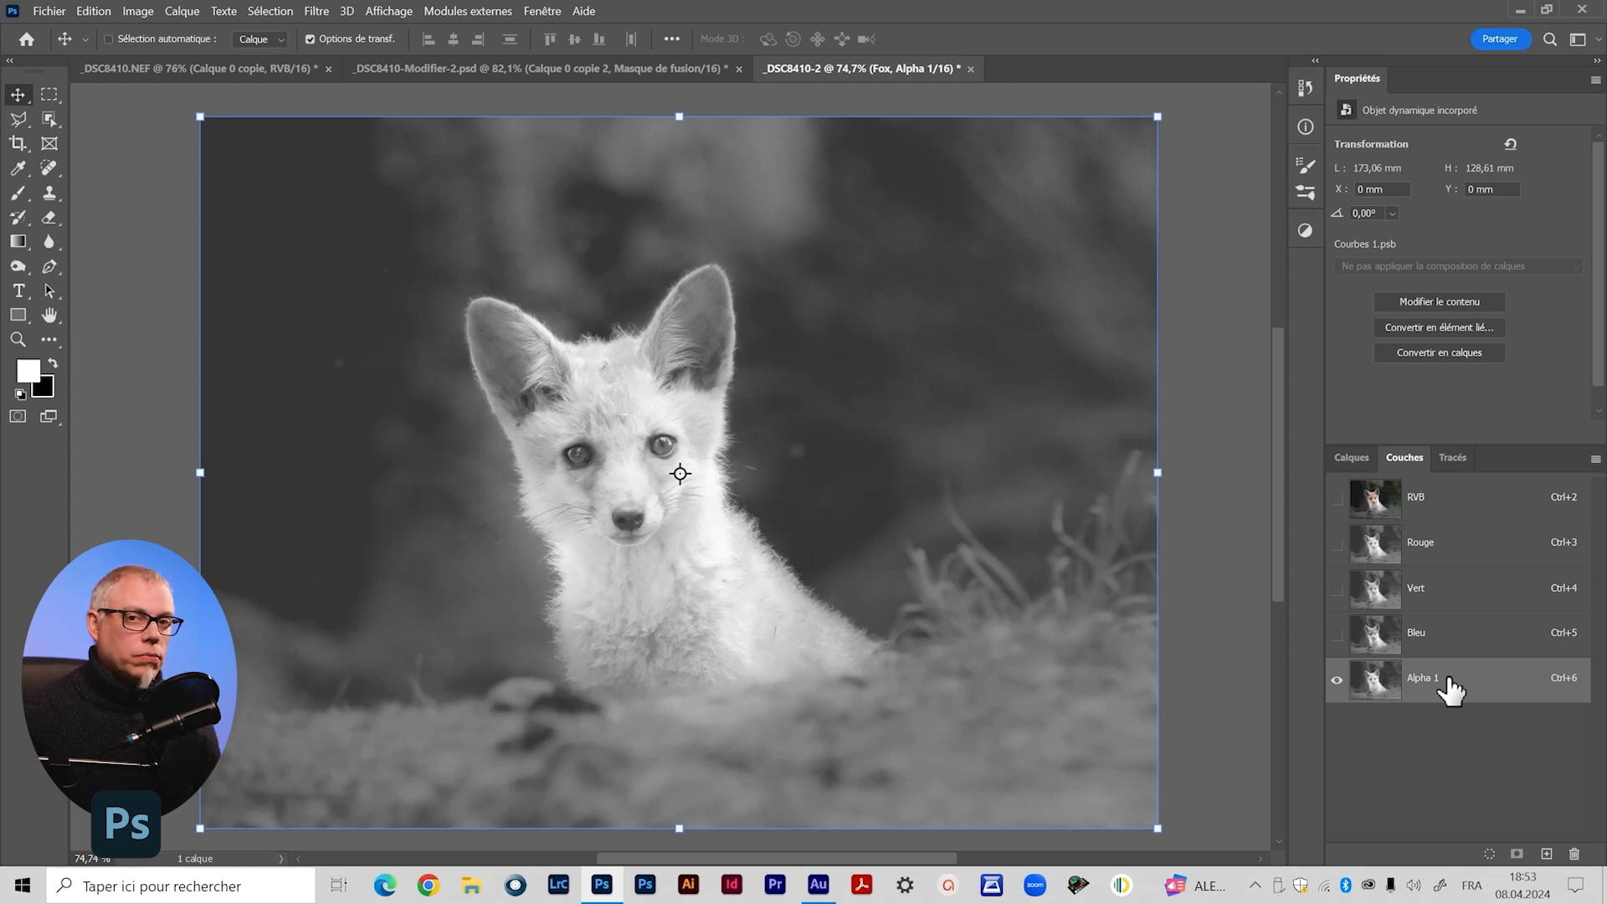
click(1349, 461)
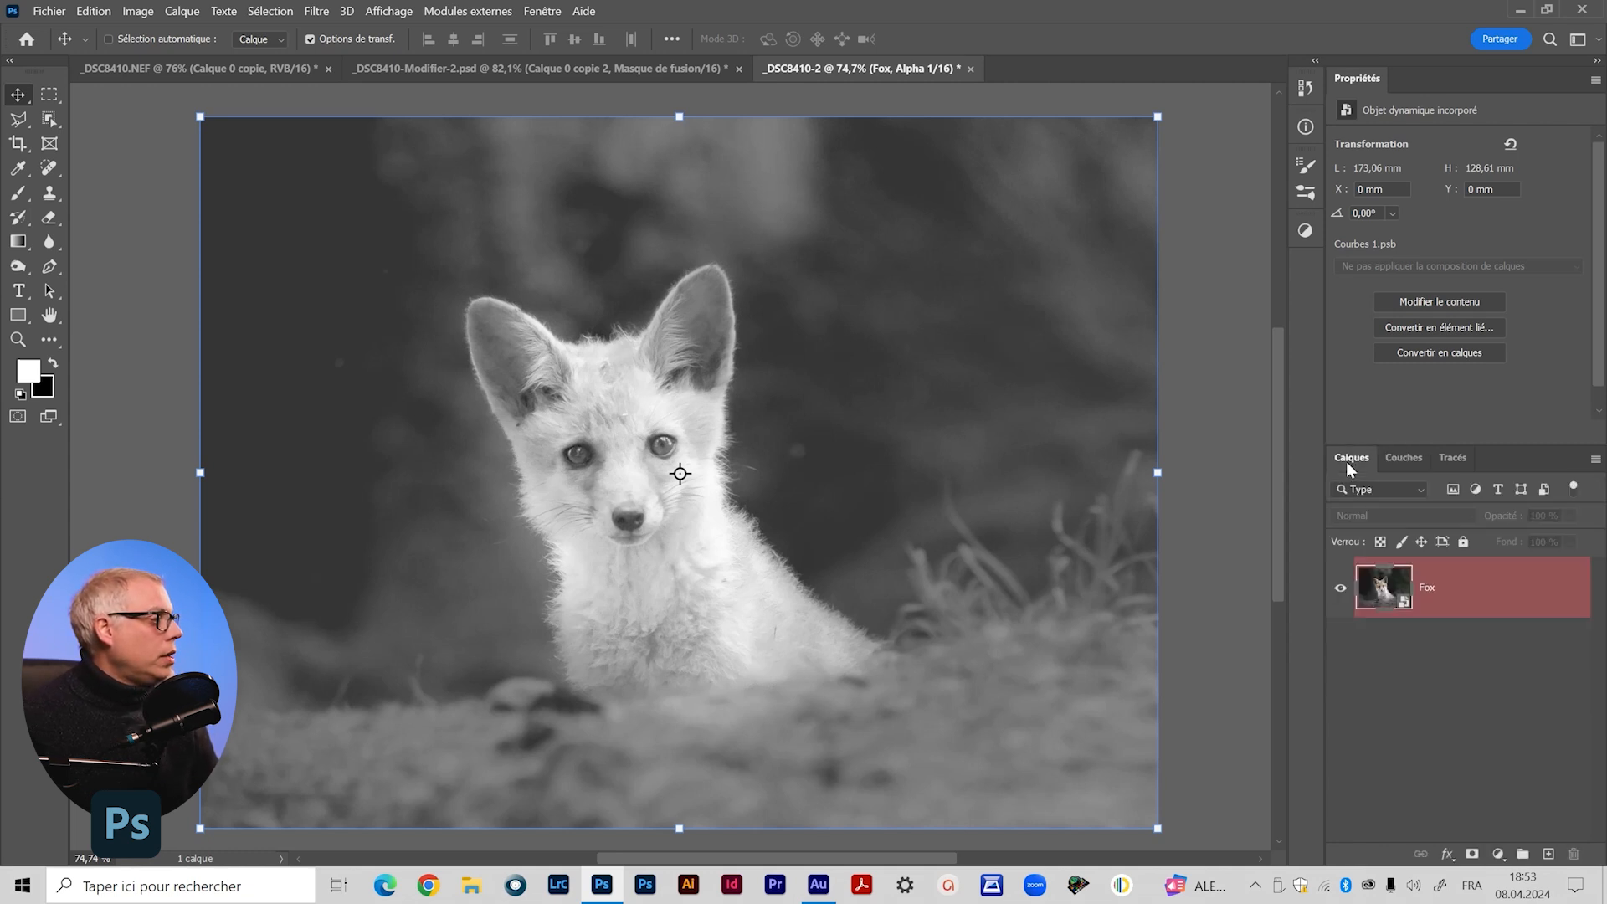
click(1403, 459)
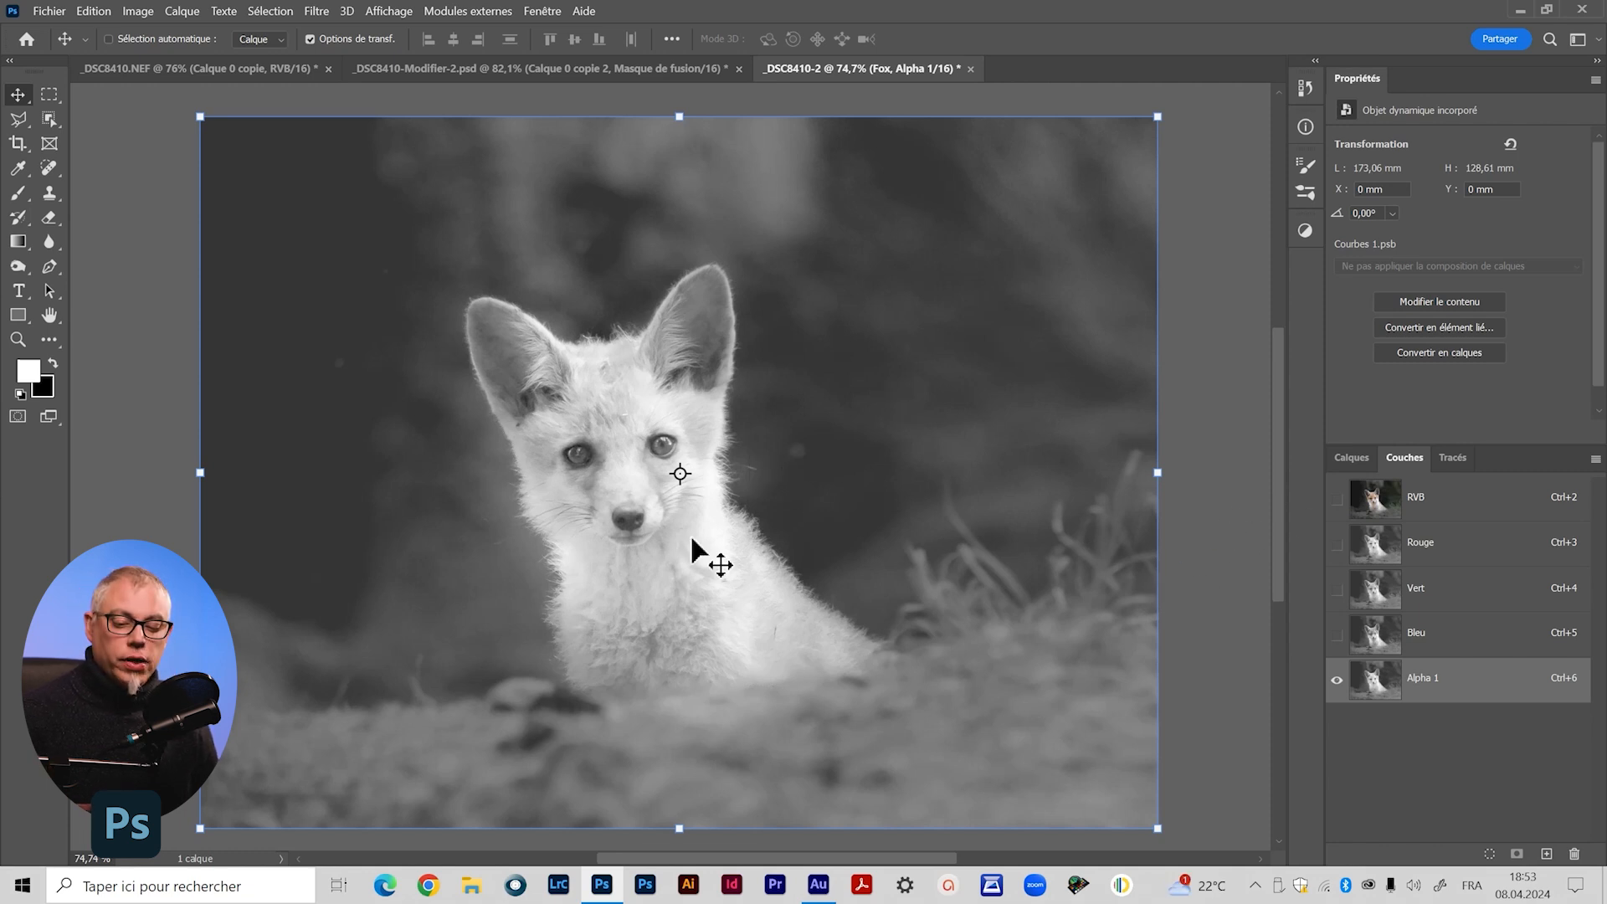
key(ctrl+l)
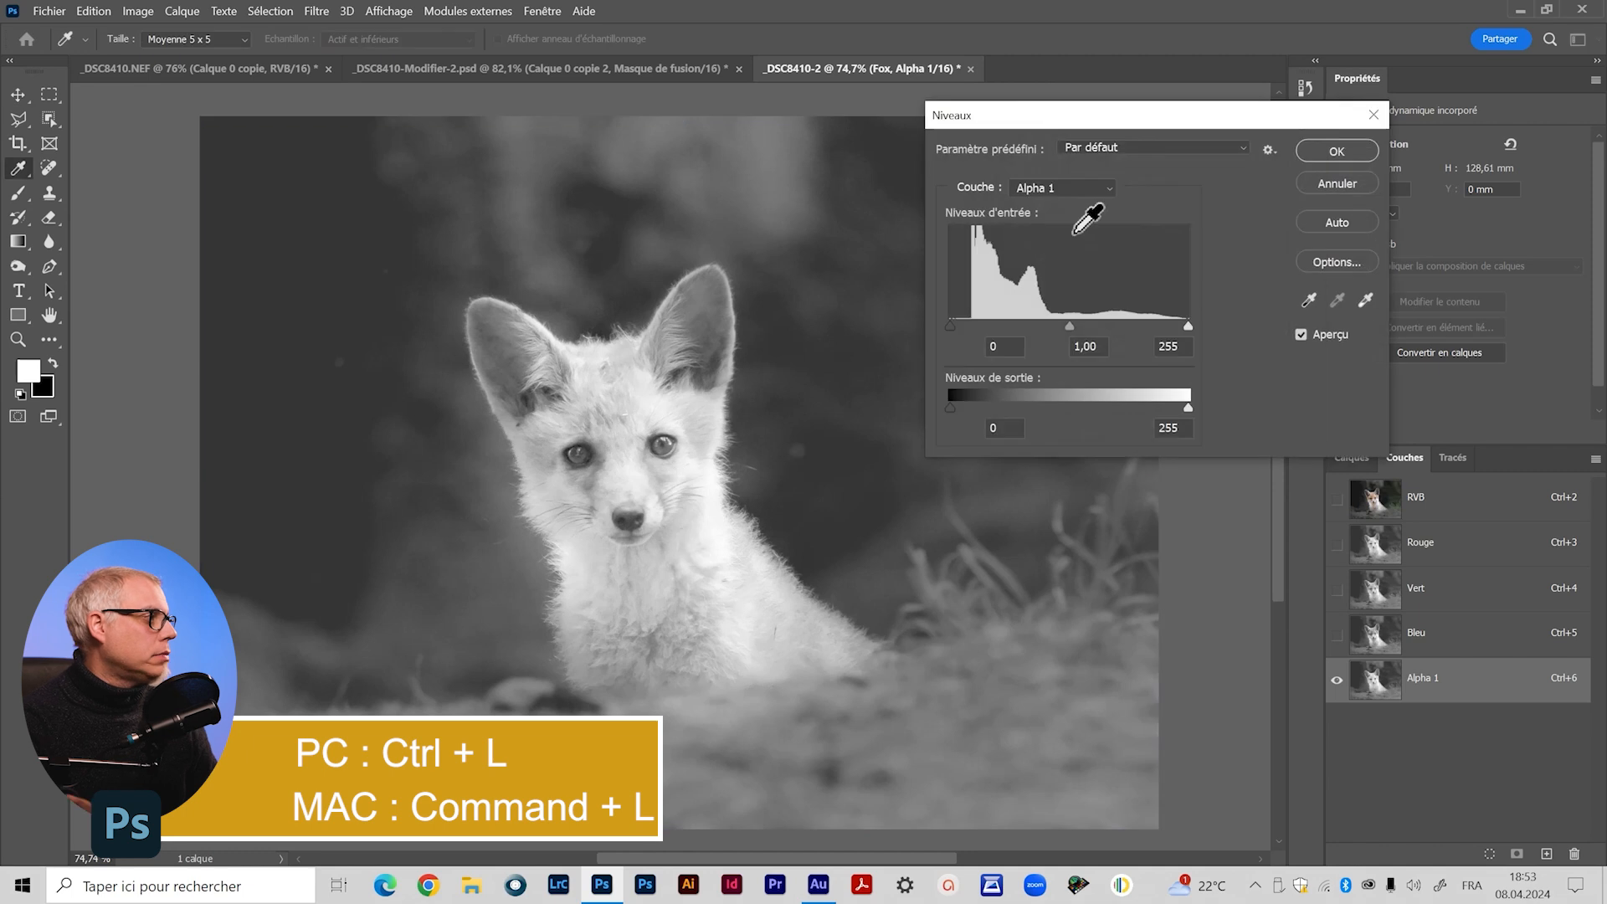
drag(1146, 131, 1004, 233)
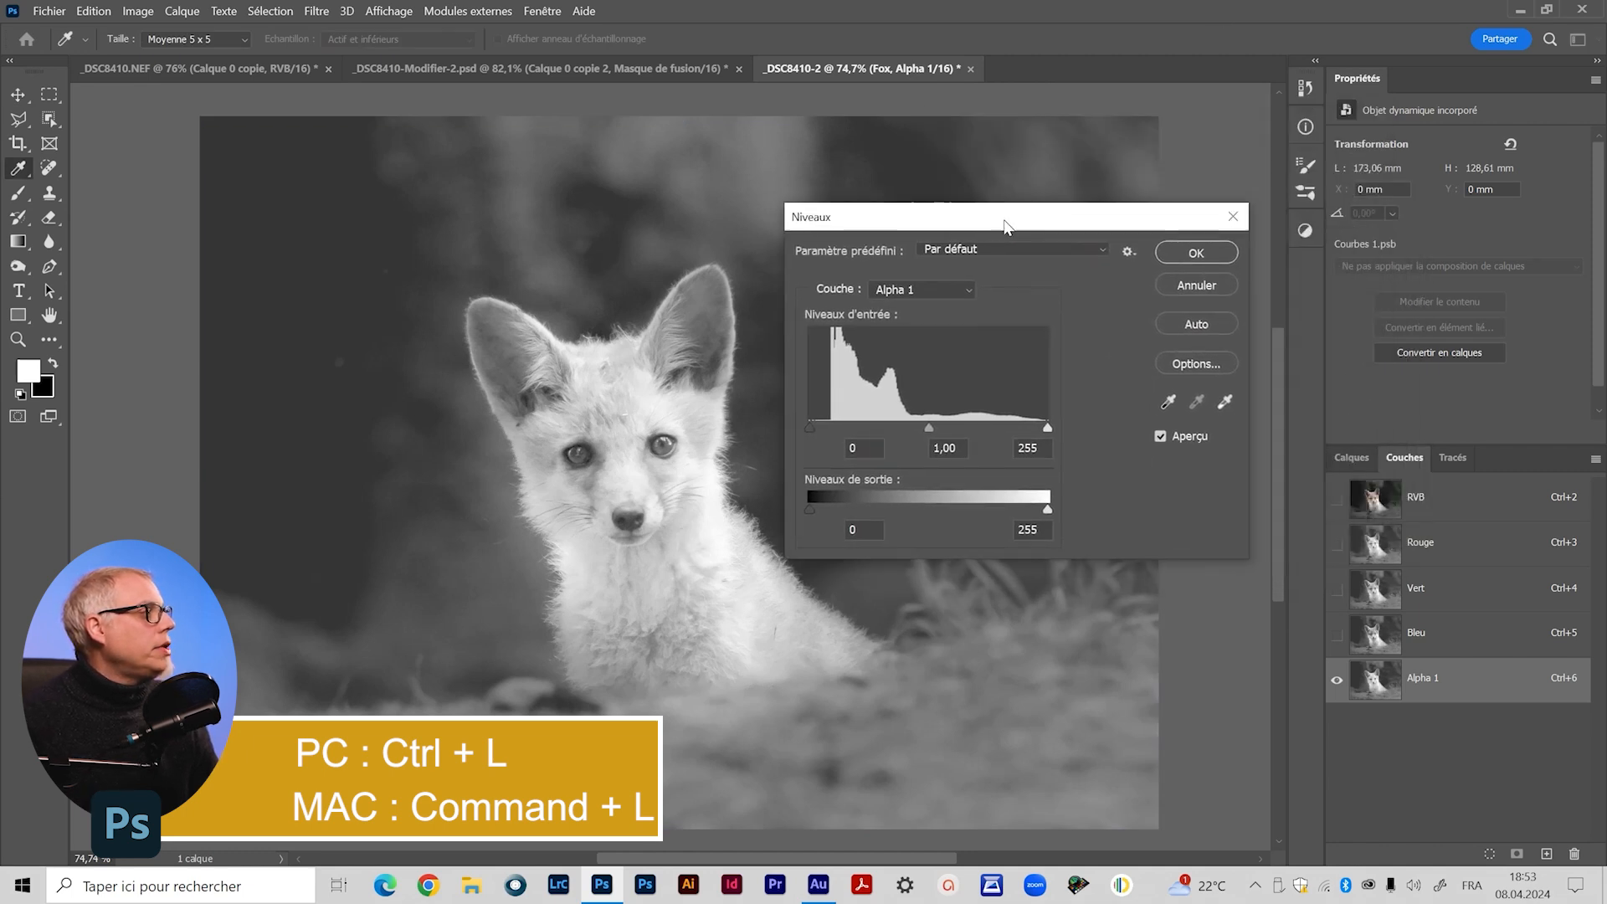
drag(894, 226, 891, 179)
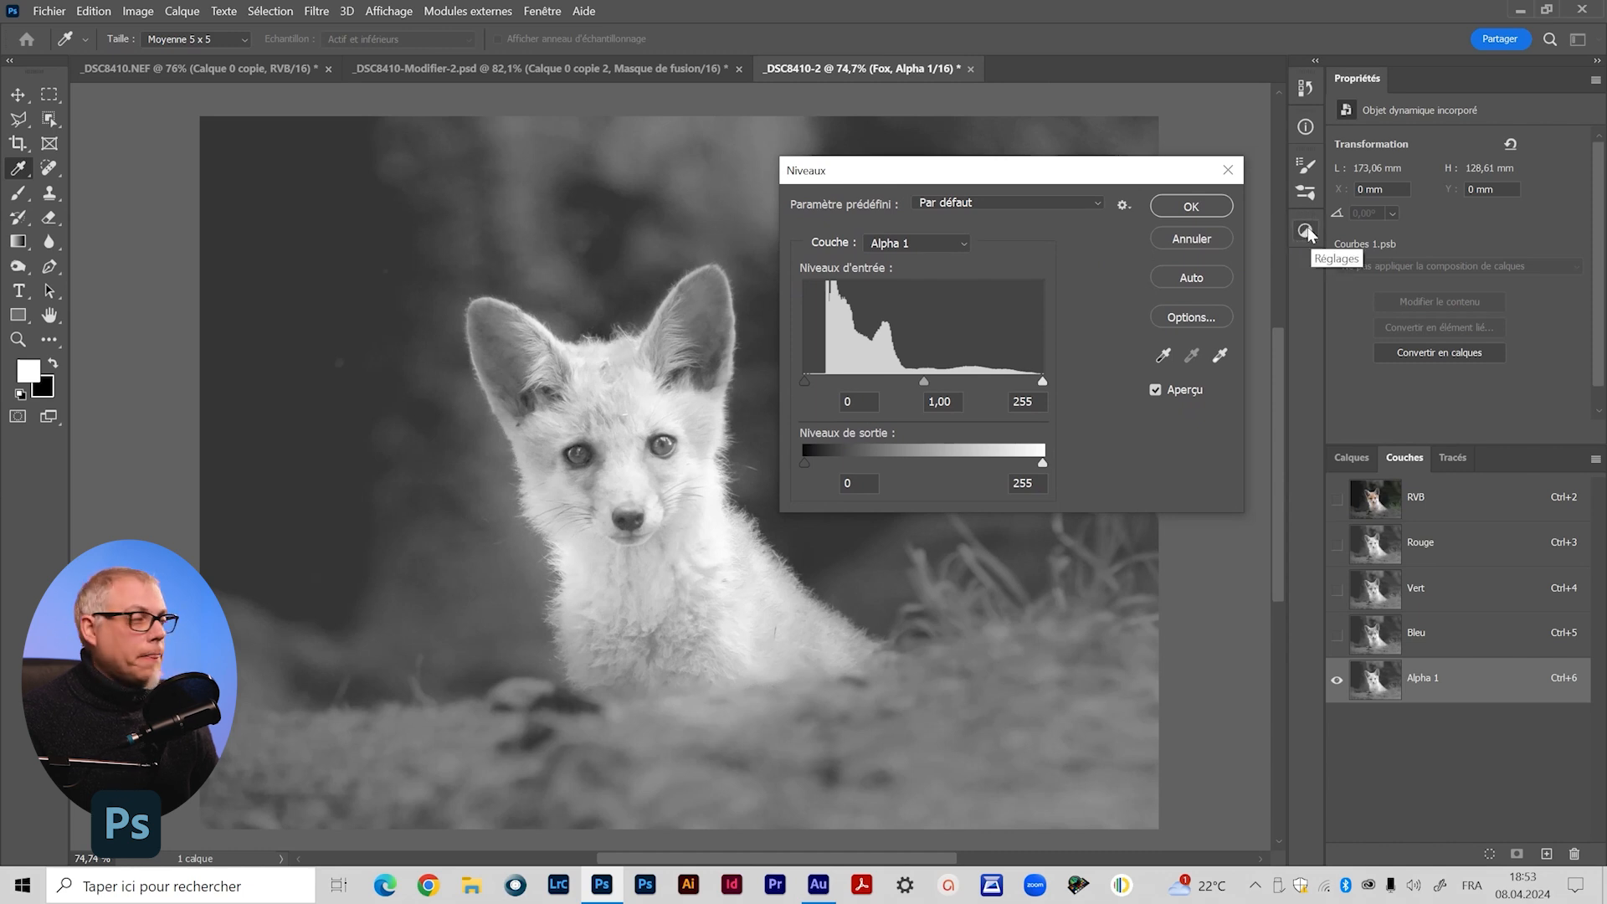
click(1164, 236)
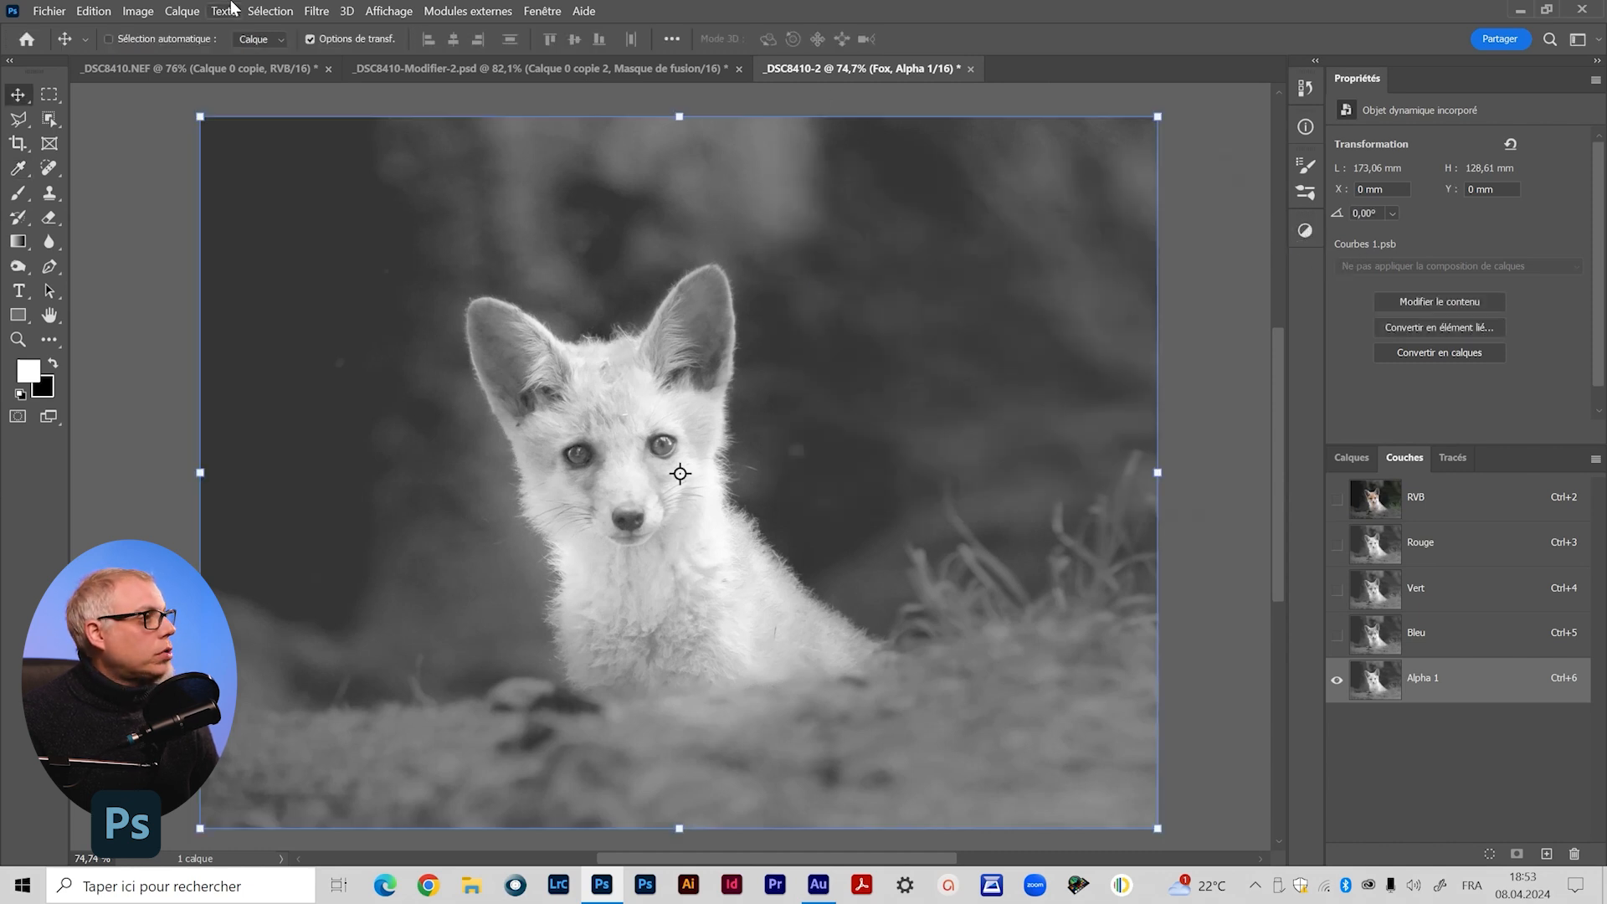
Open Niveaux on the Alpha 1 channel and set its input levels to 41 for black and 201 for white
click(136, 11)
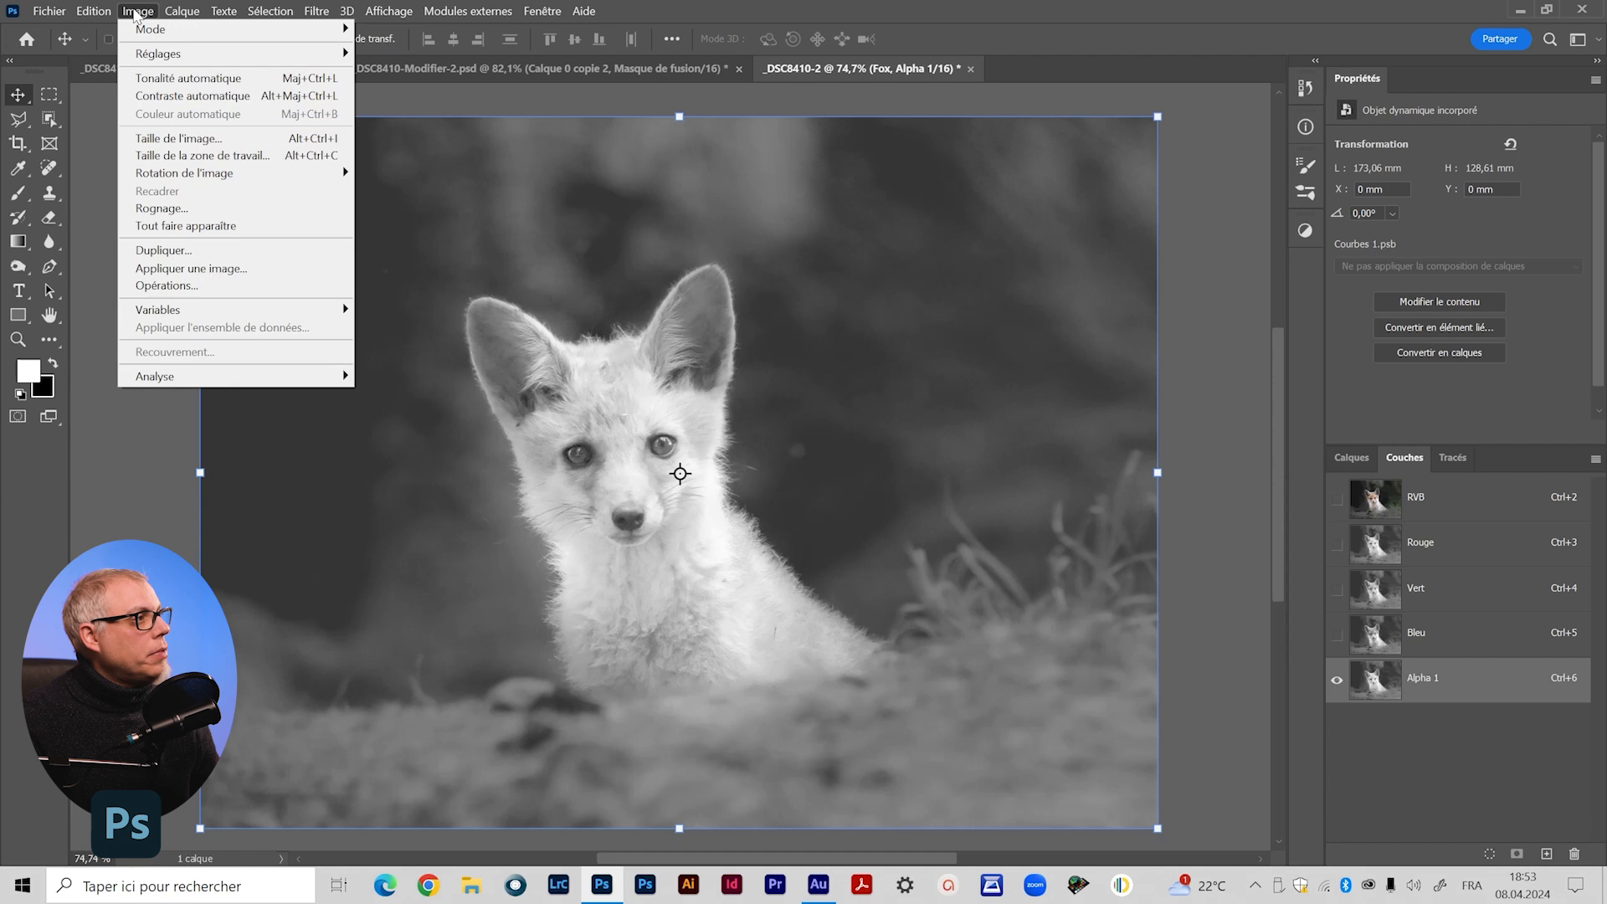
mouse_move(157, 55)
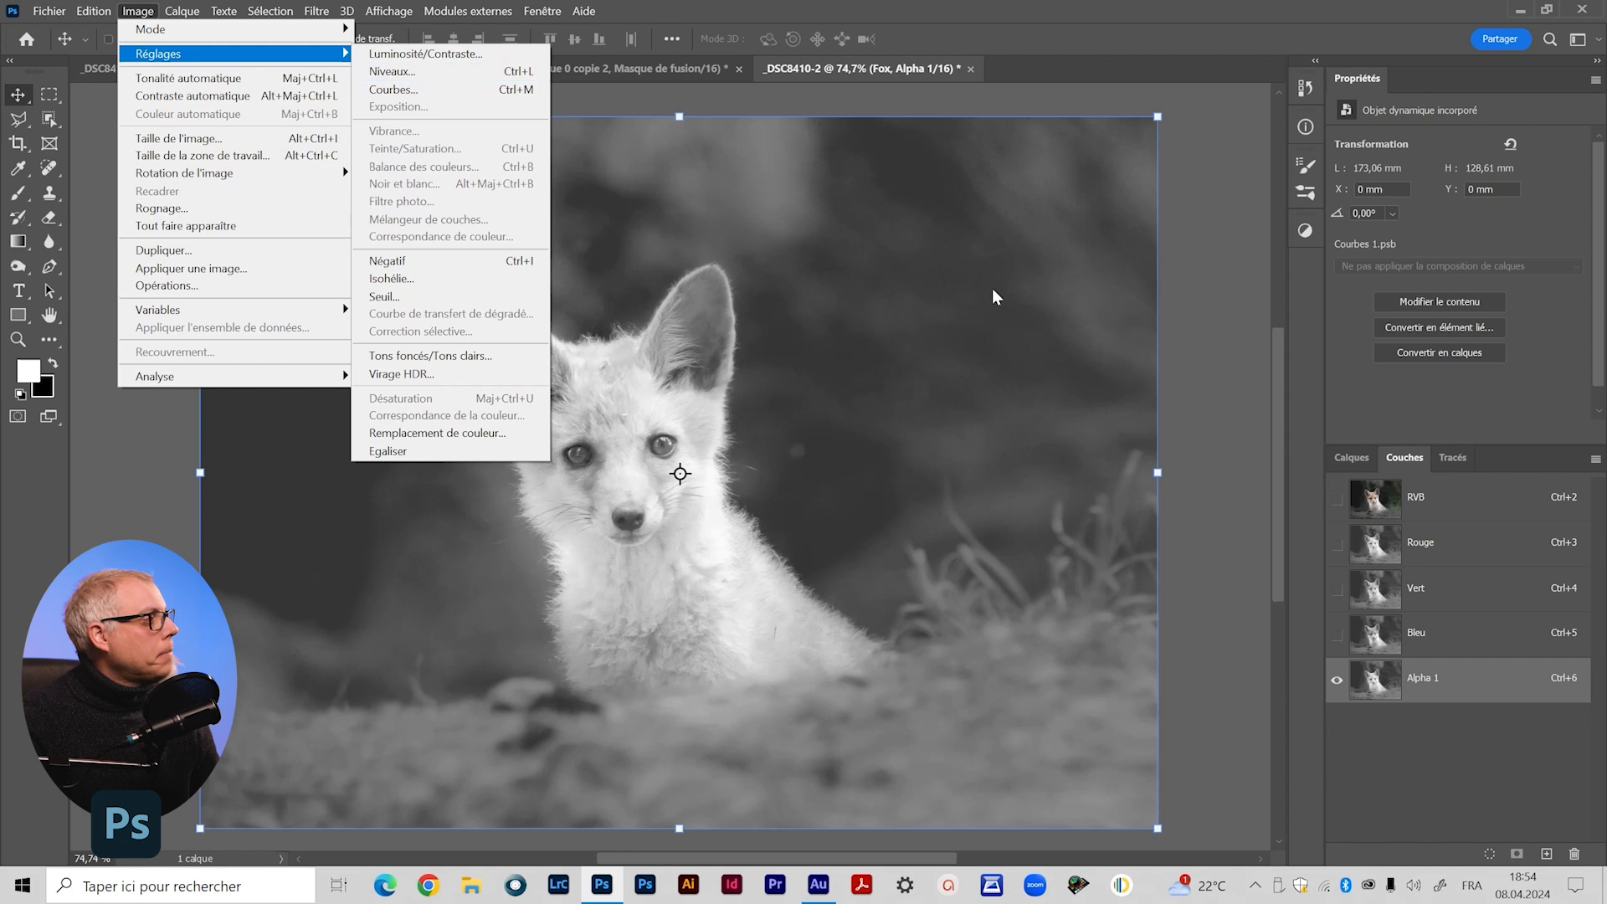
click(1451, 683)
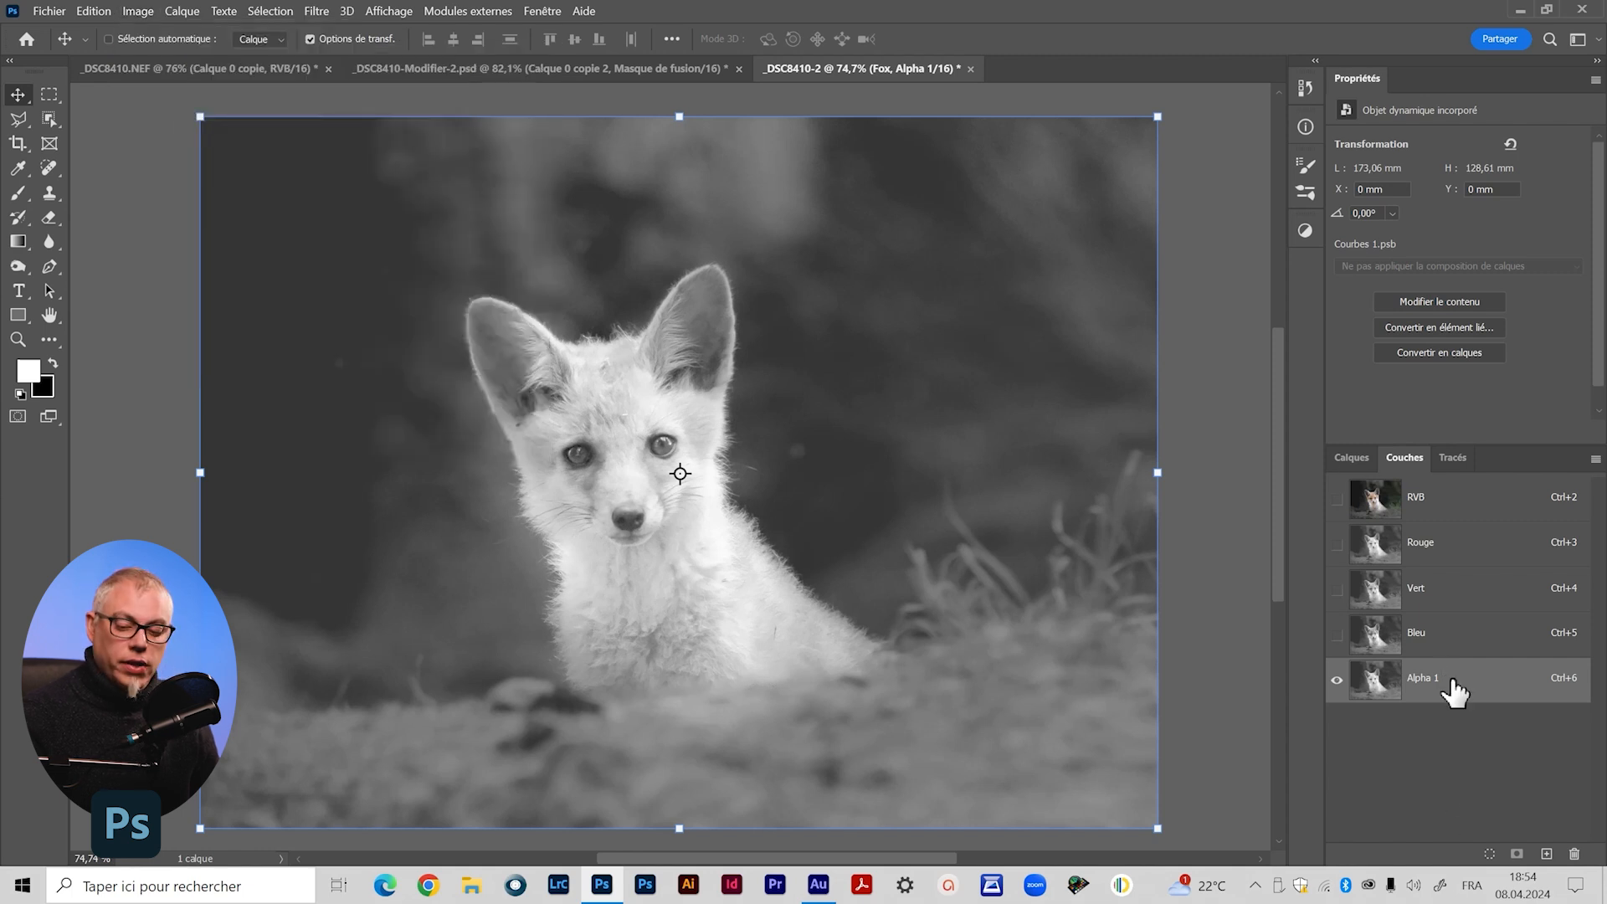
key(ctrl+l)
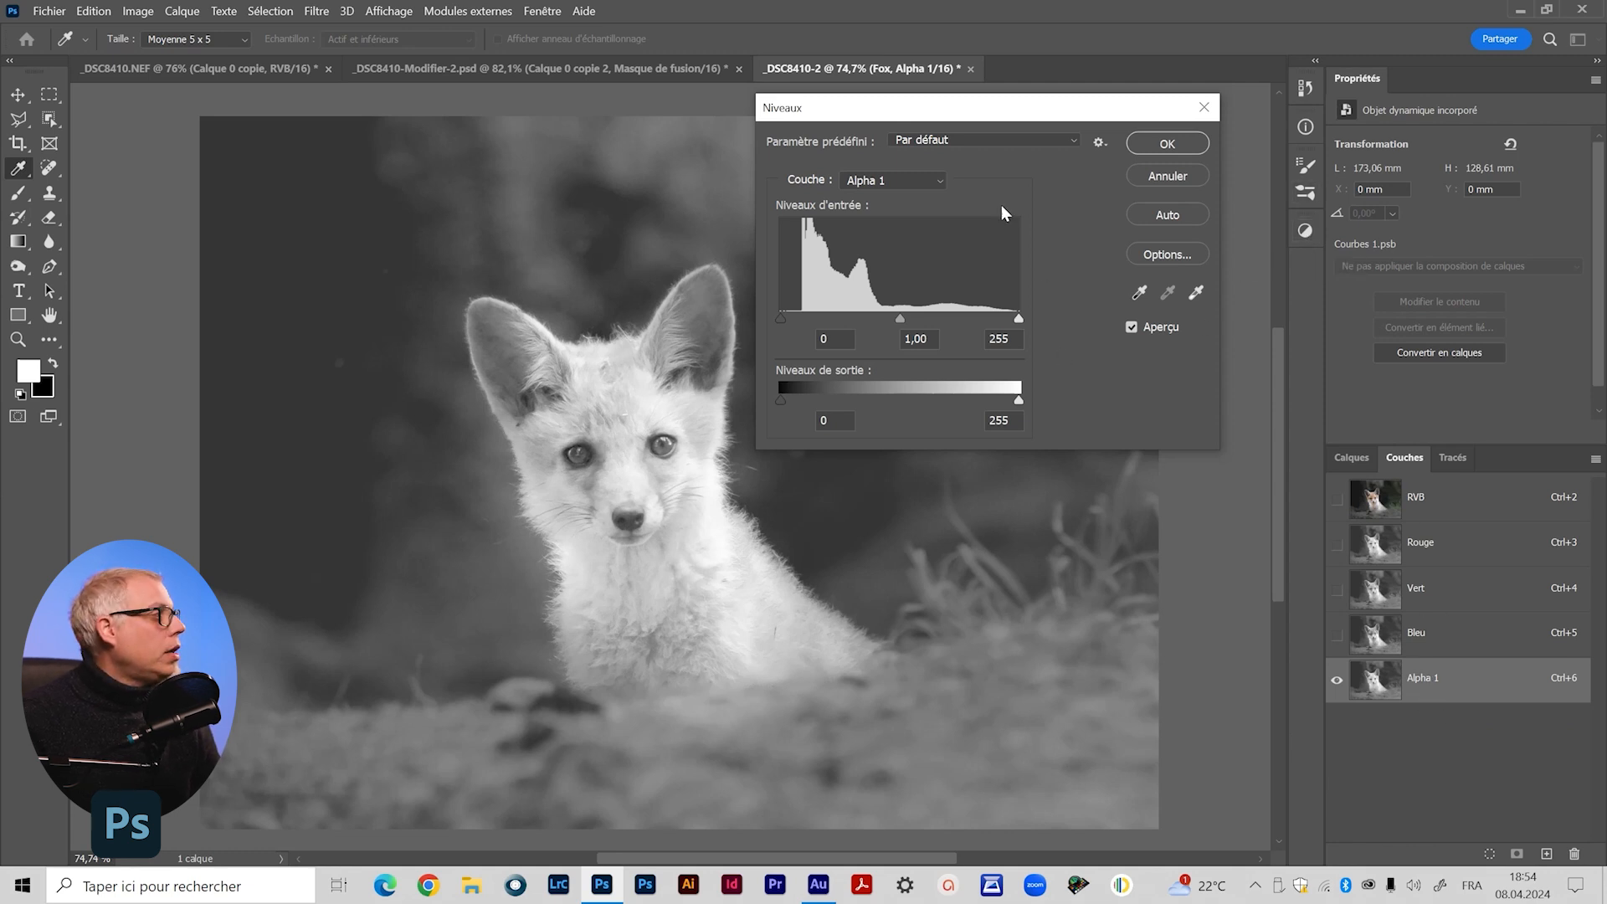
drag(981, 112, 1021, 121)
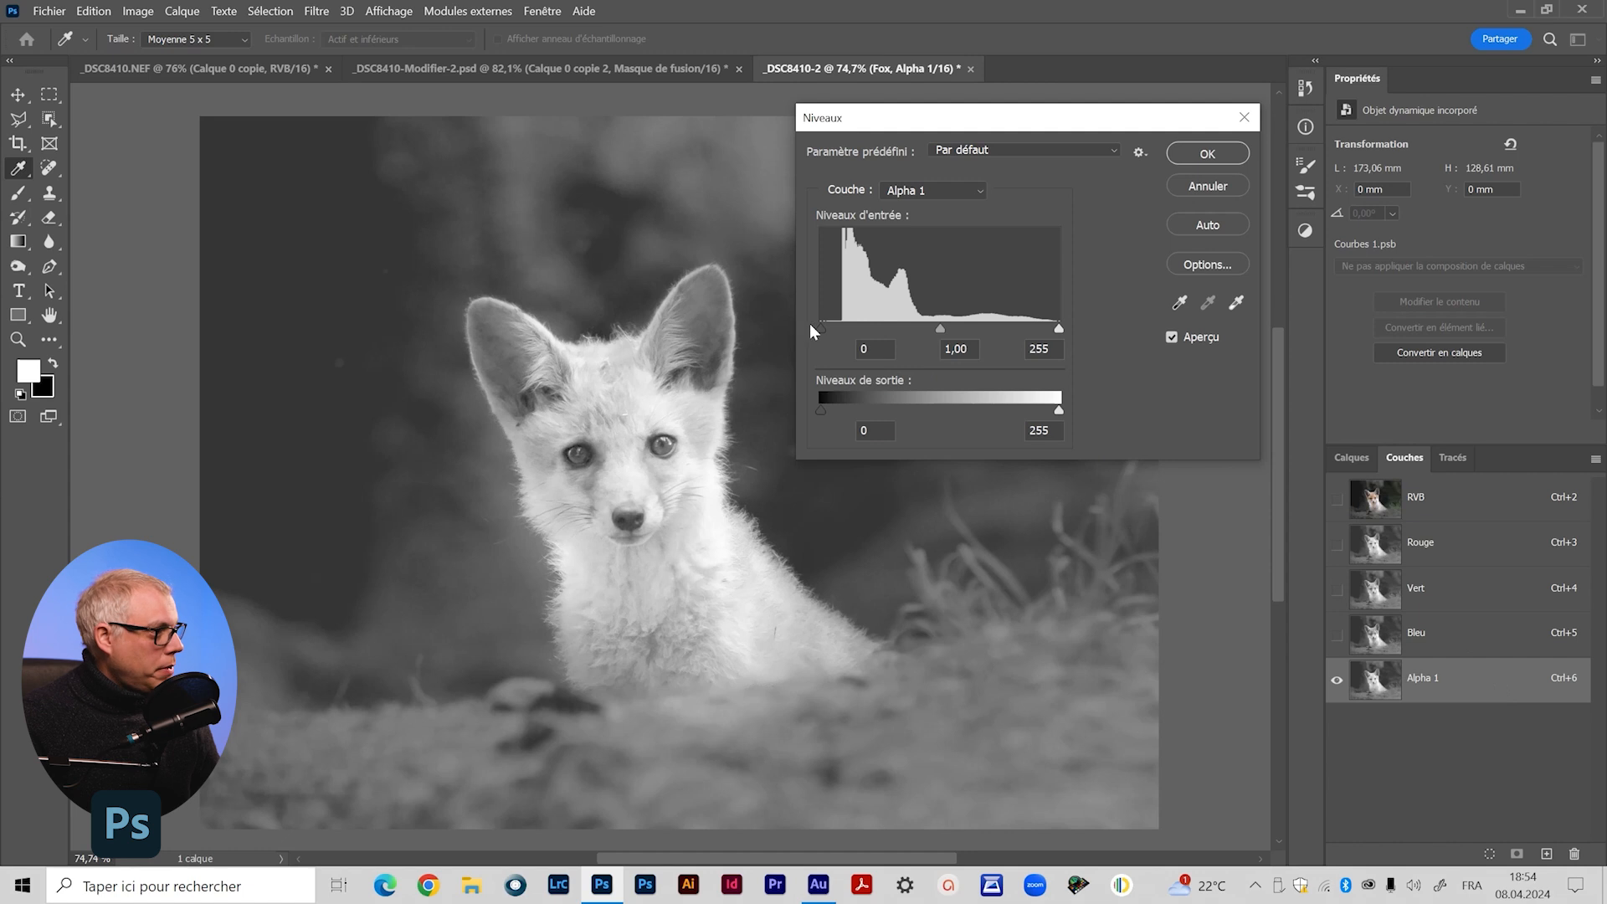
drag(820, 327, 860, 328)
drag(1060, 329, 1007, 328)
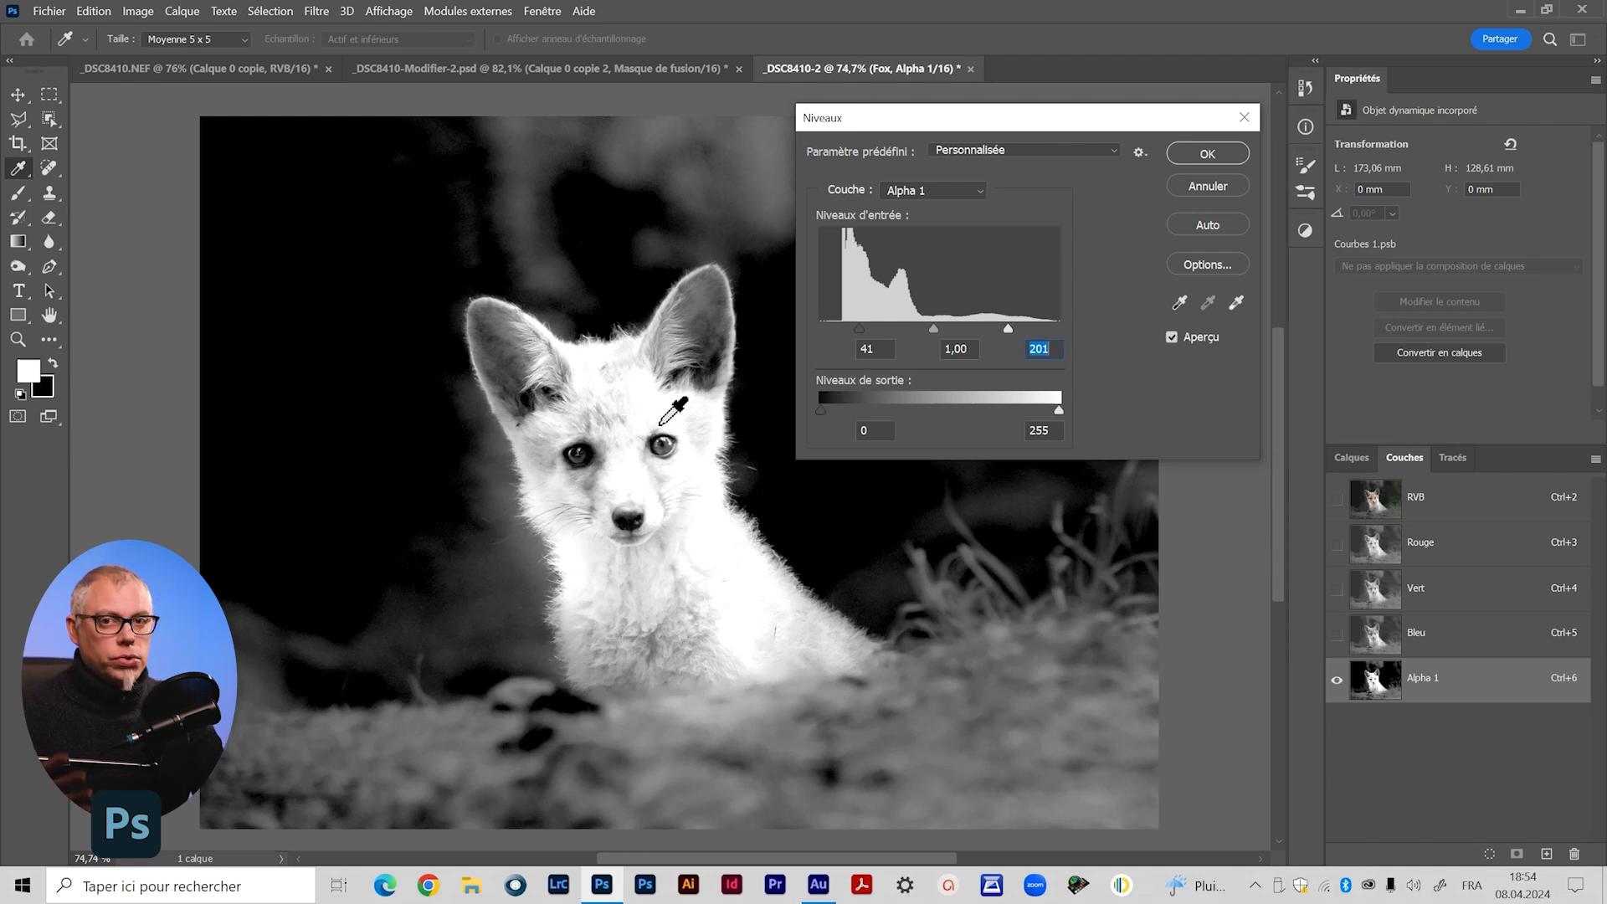
Try a white input level of 128 for Alpha 1, and instead set white to 185 and black to 57
drag(1002, 326, 940, 326)
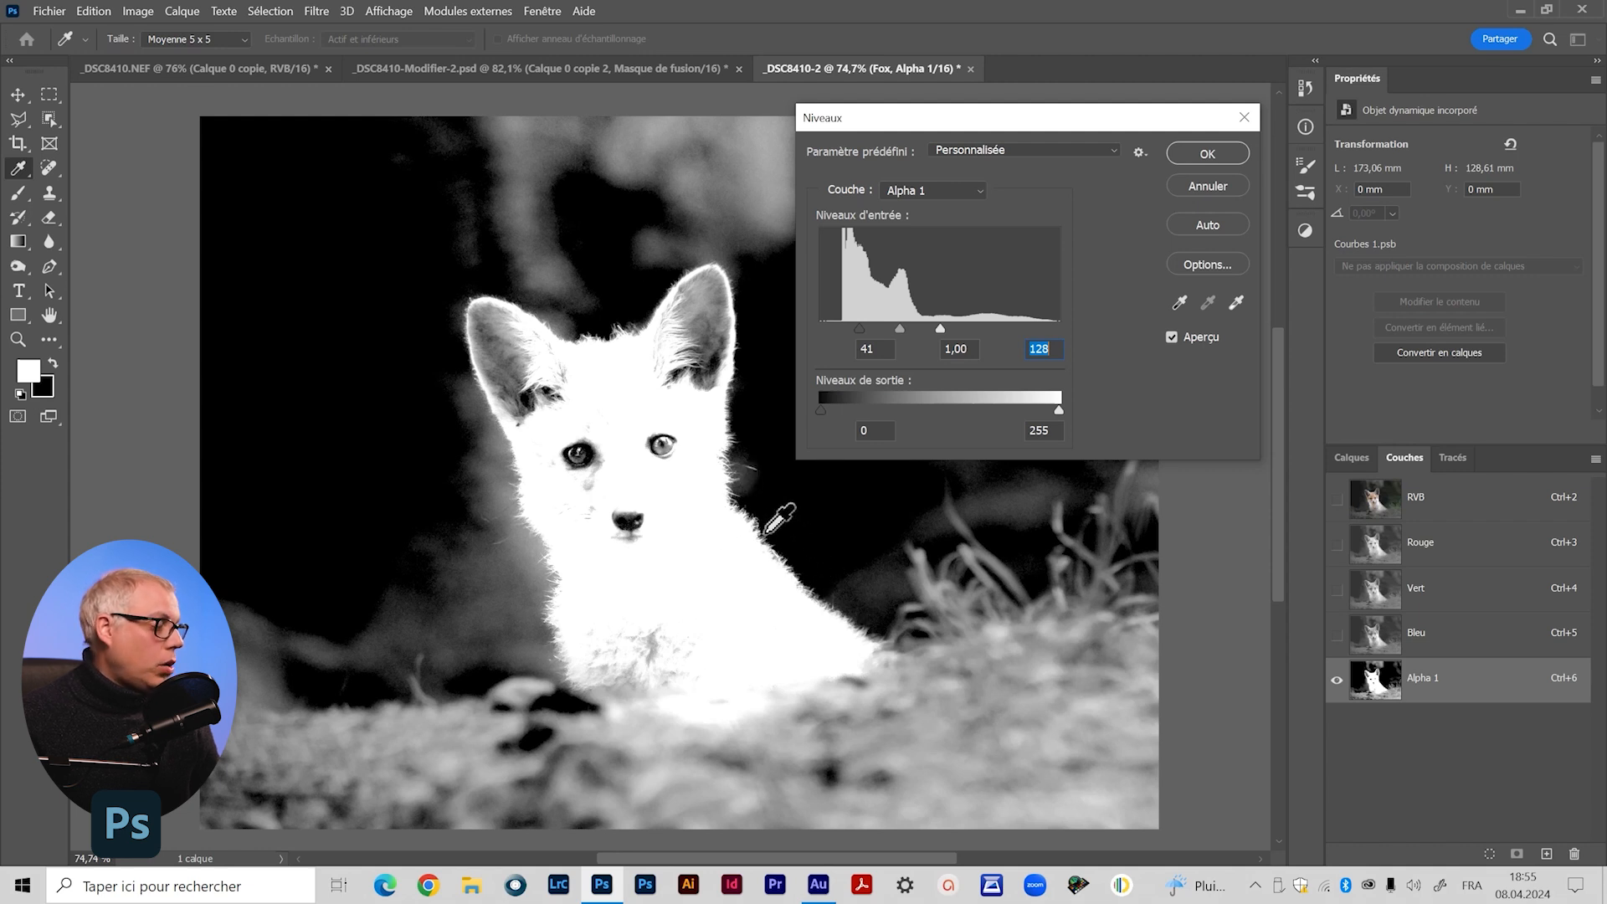
drag(941, 330, 994, 324)
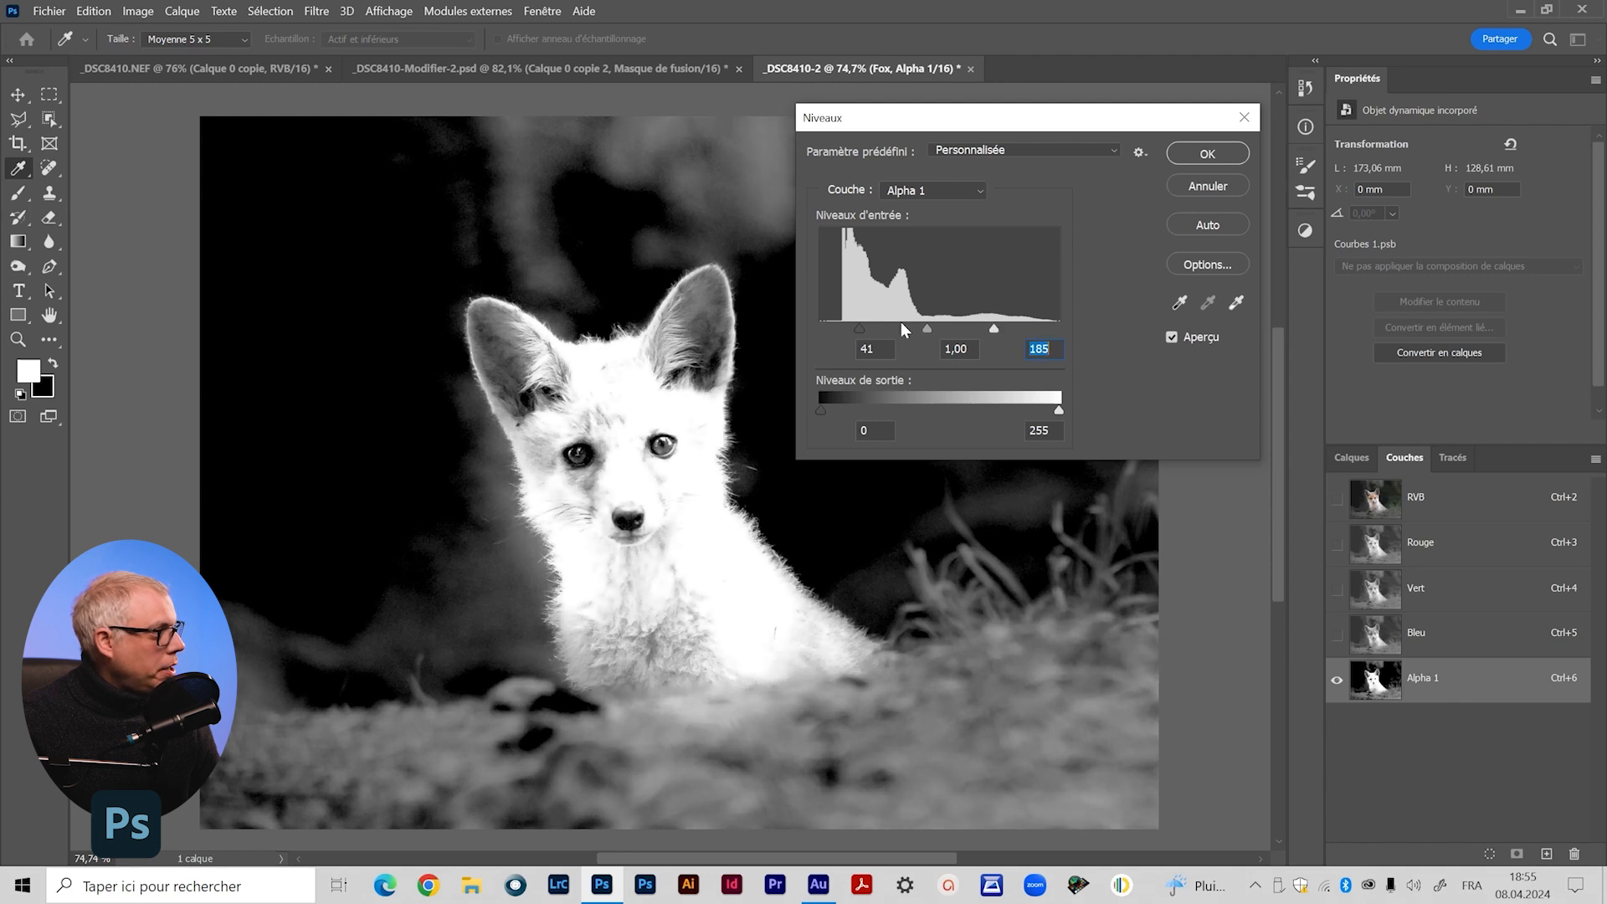
drag(861, 329, 876, 327)
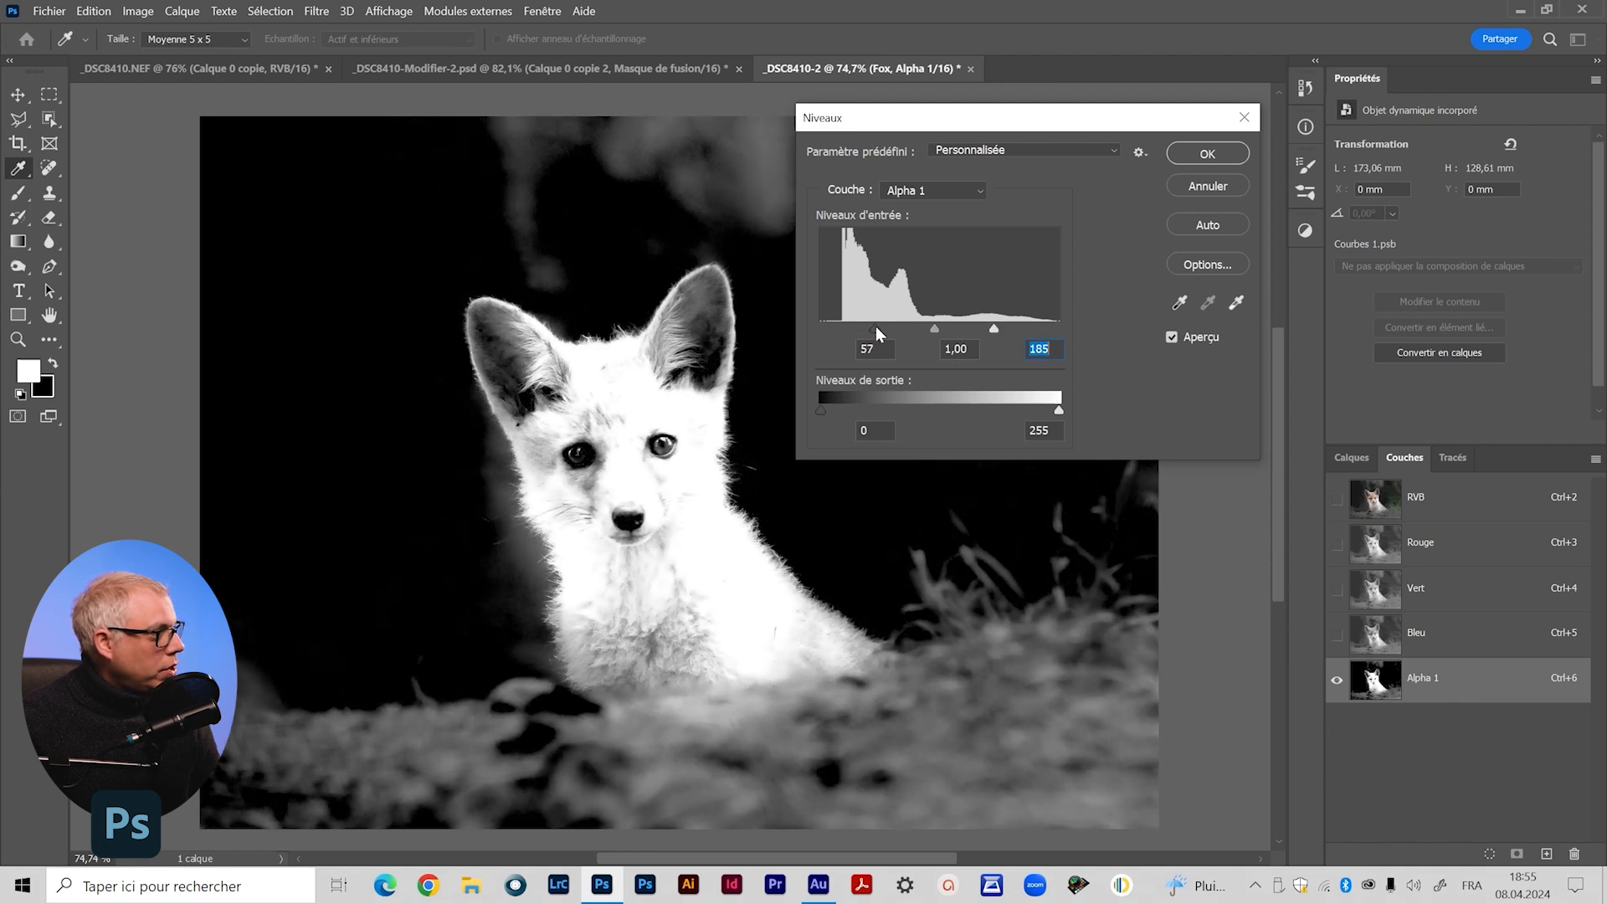
Set Alpha 1's input levels to black 71, midtones 0,73 and white 167, and apply the Niveaux adjustment
click(936, 328)
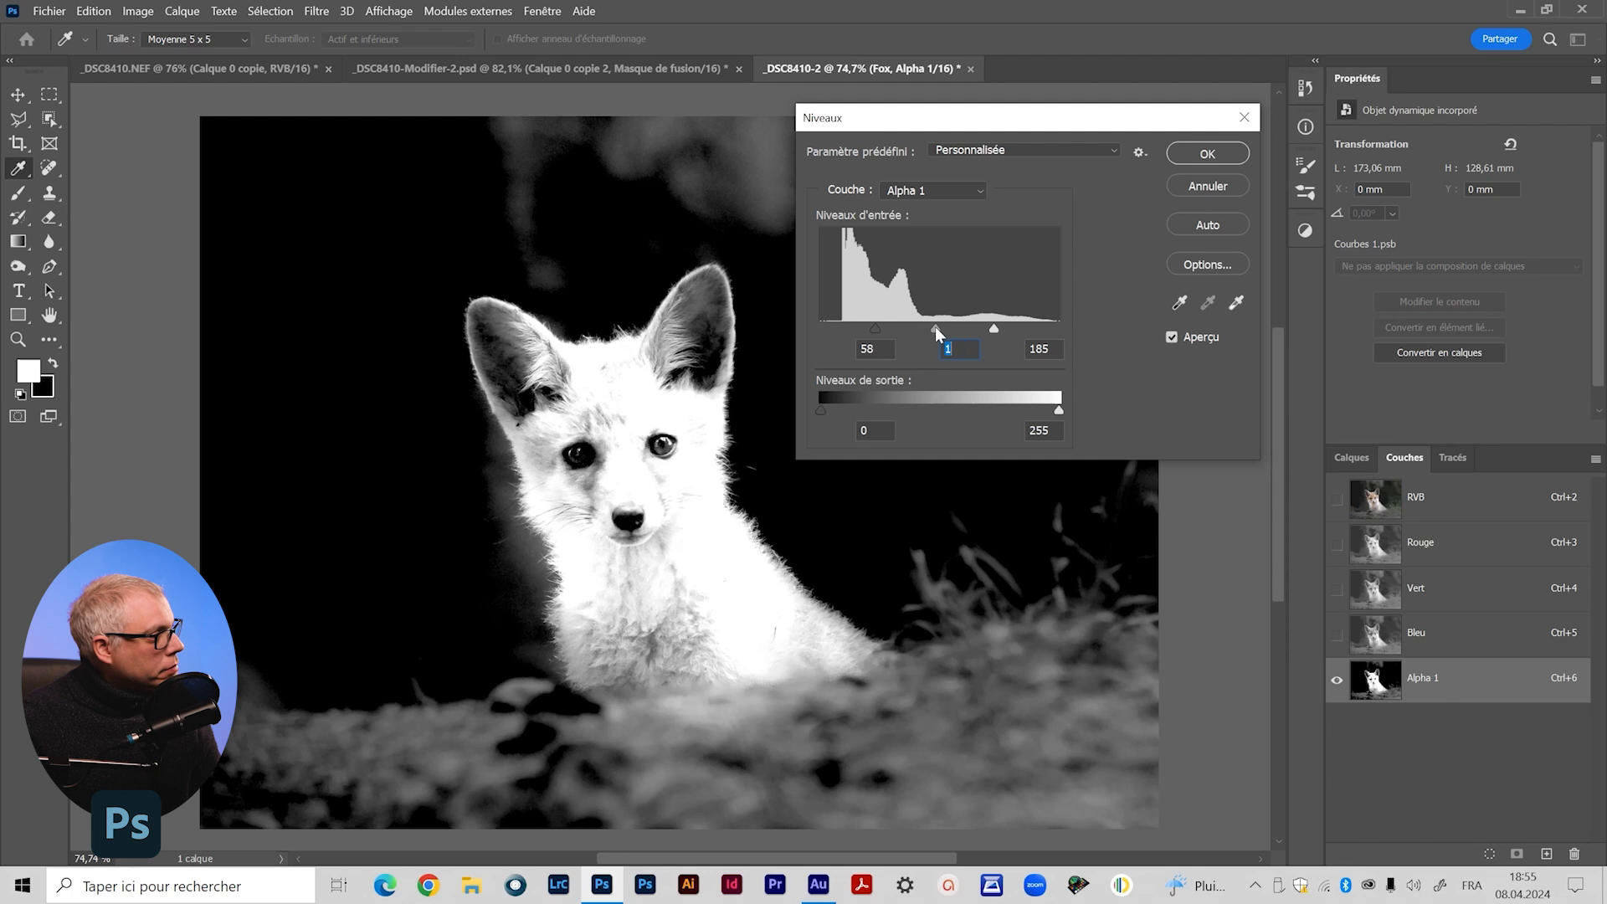
drag(938, 327, 982, 330)
drag(881, 328, 886, 329)
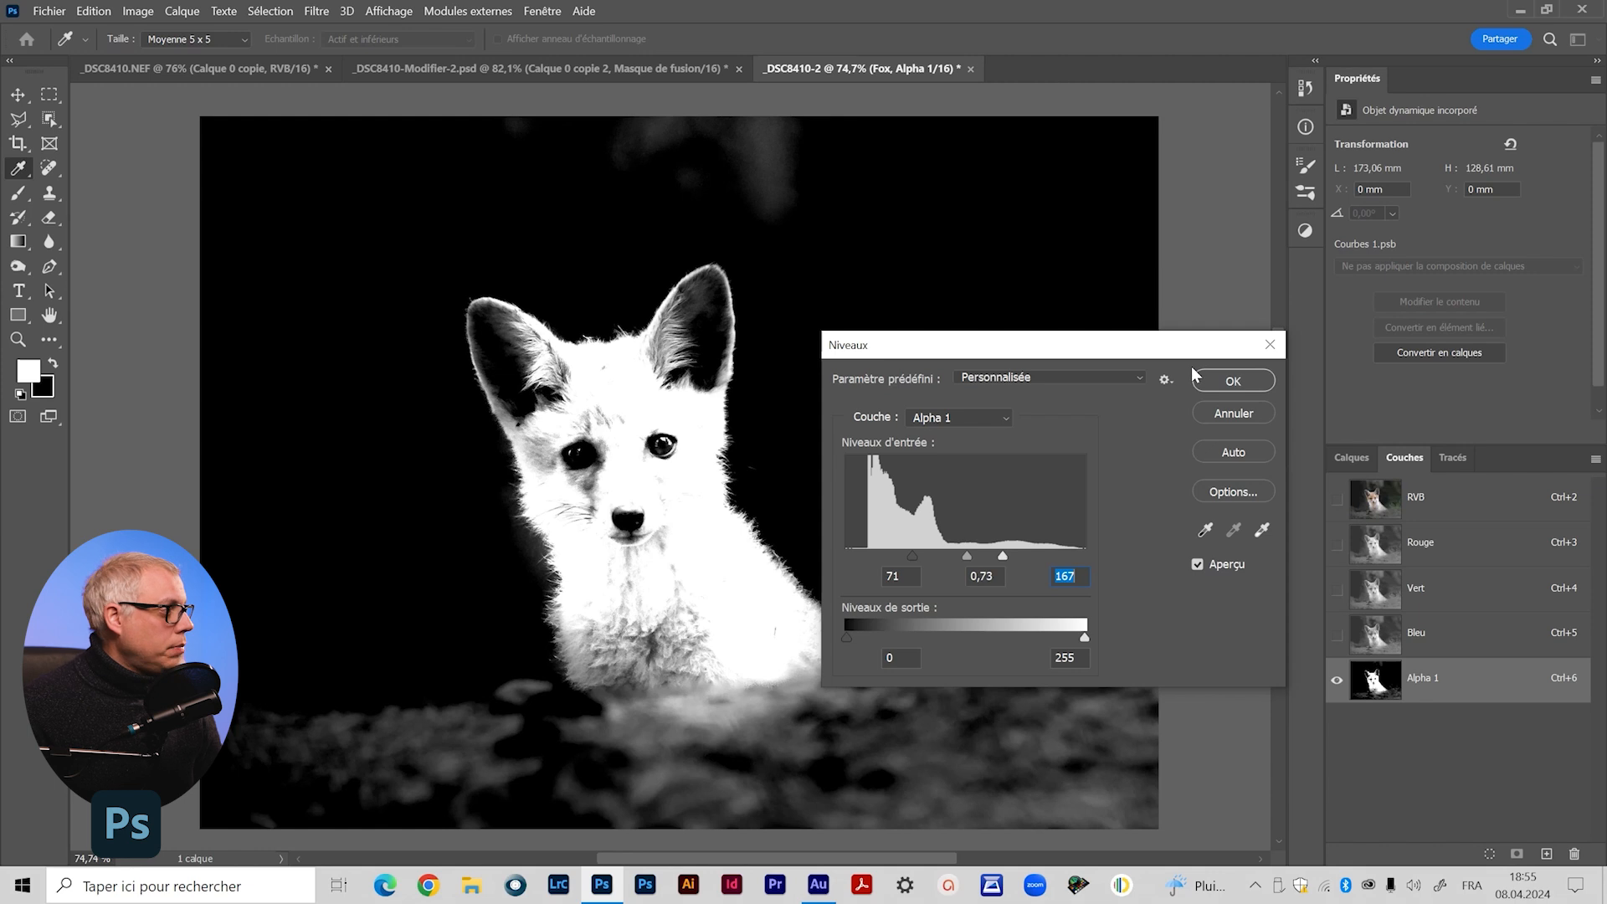
drag(1150, 360, 1178, 214)
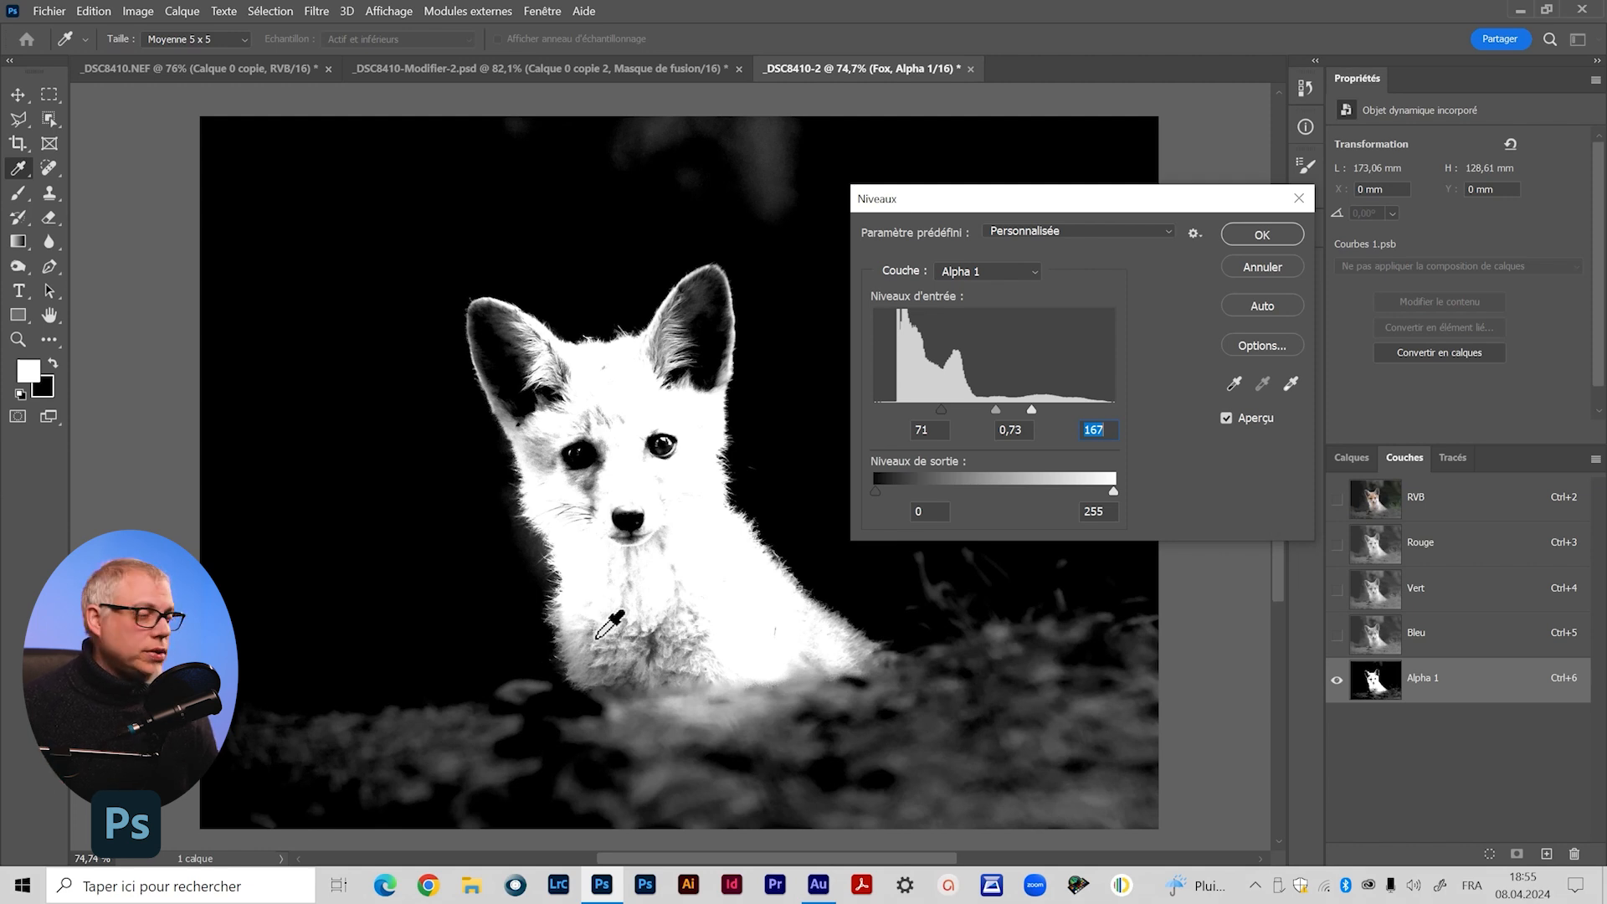
click(1256, 235)
key(v)
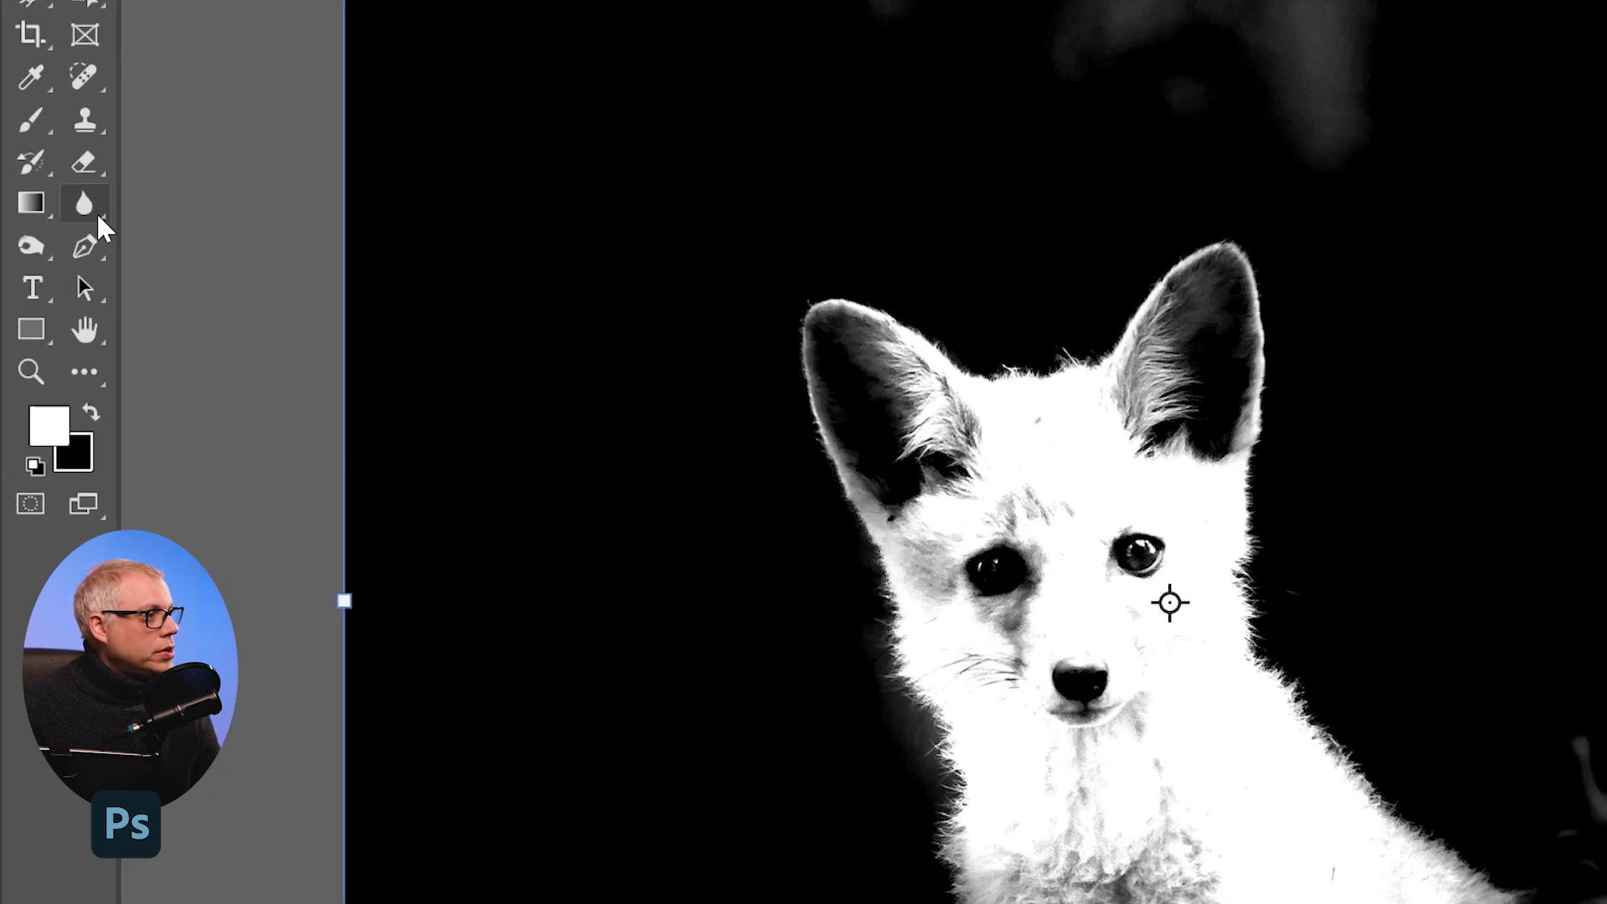
Activate the Densité + tool with its range set to Tons foncés and exposure at 10 %
click(31, 245)
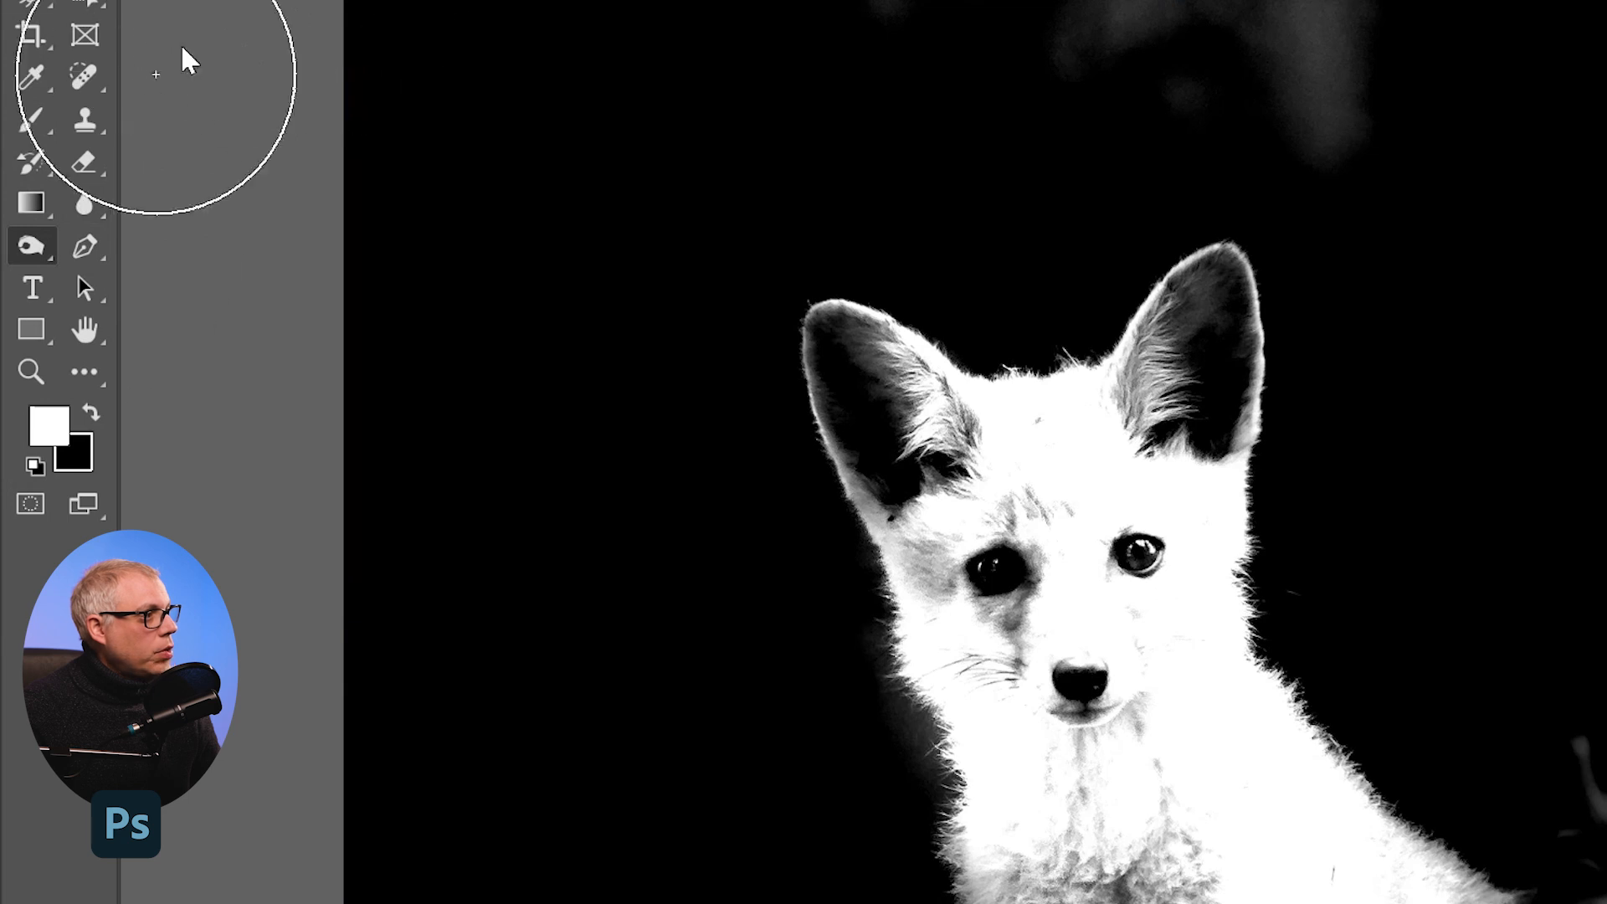
right_click(31, 245)
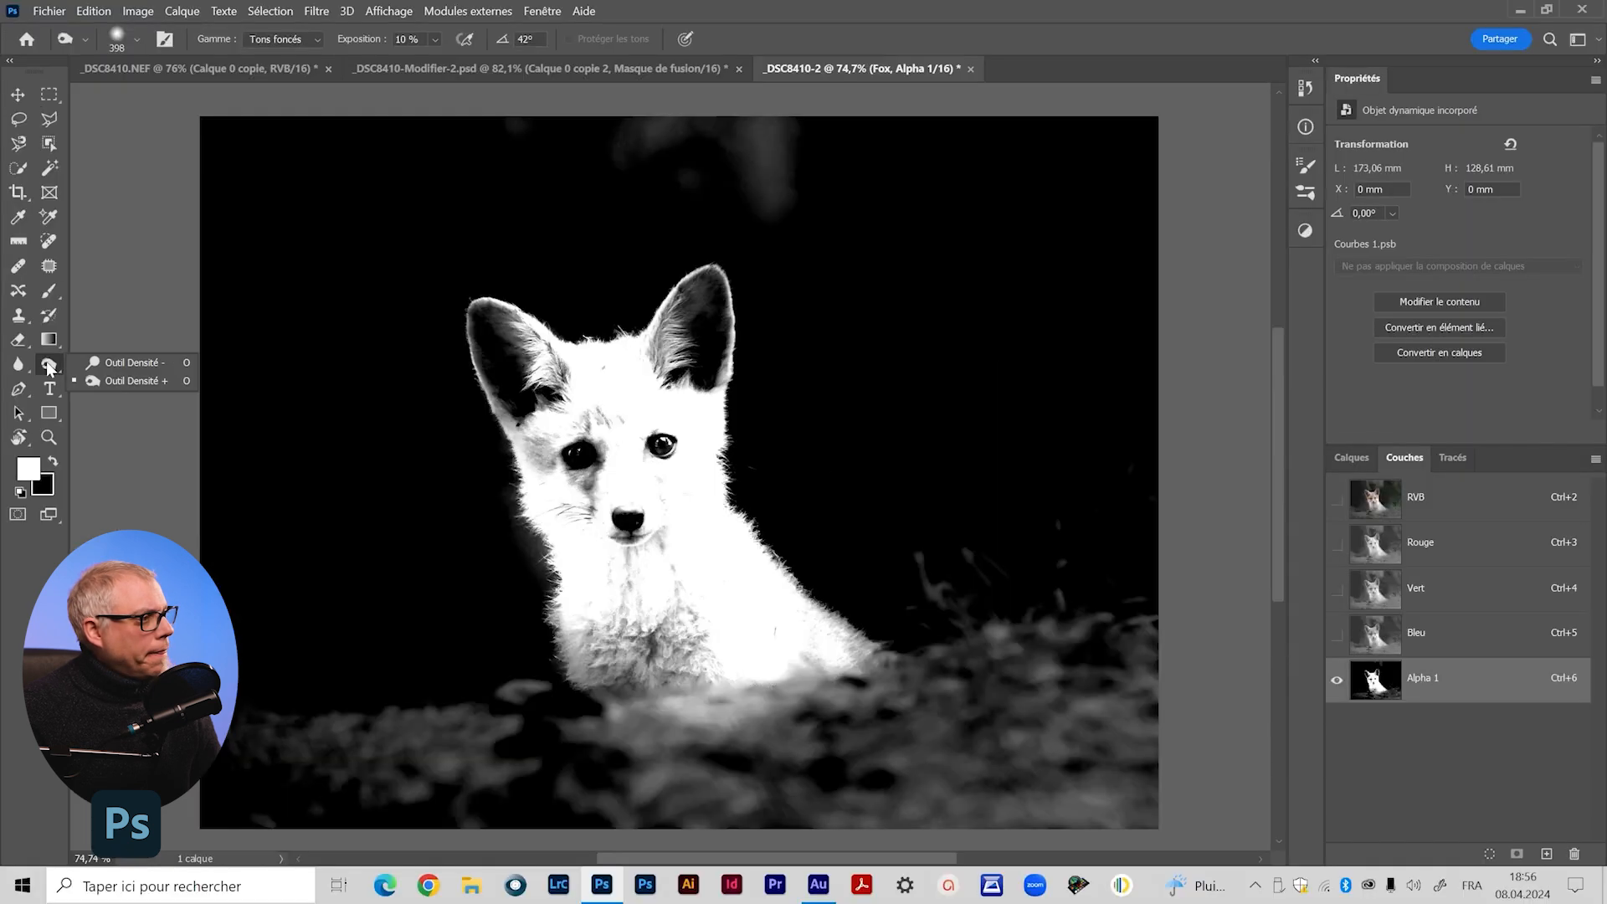
click(118, 360)
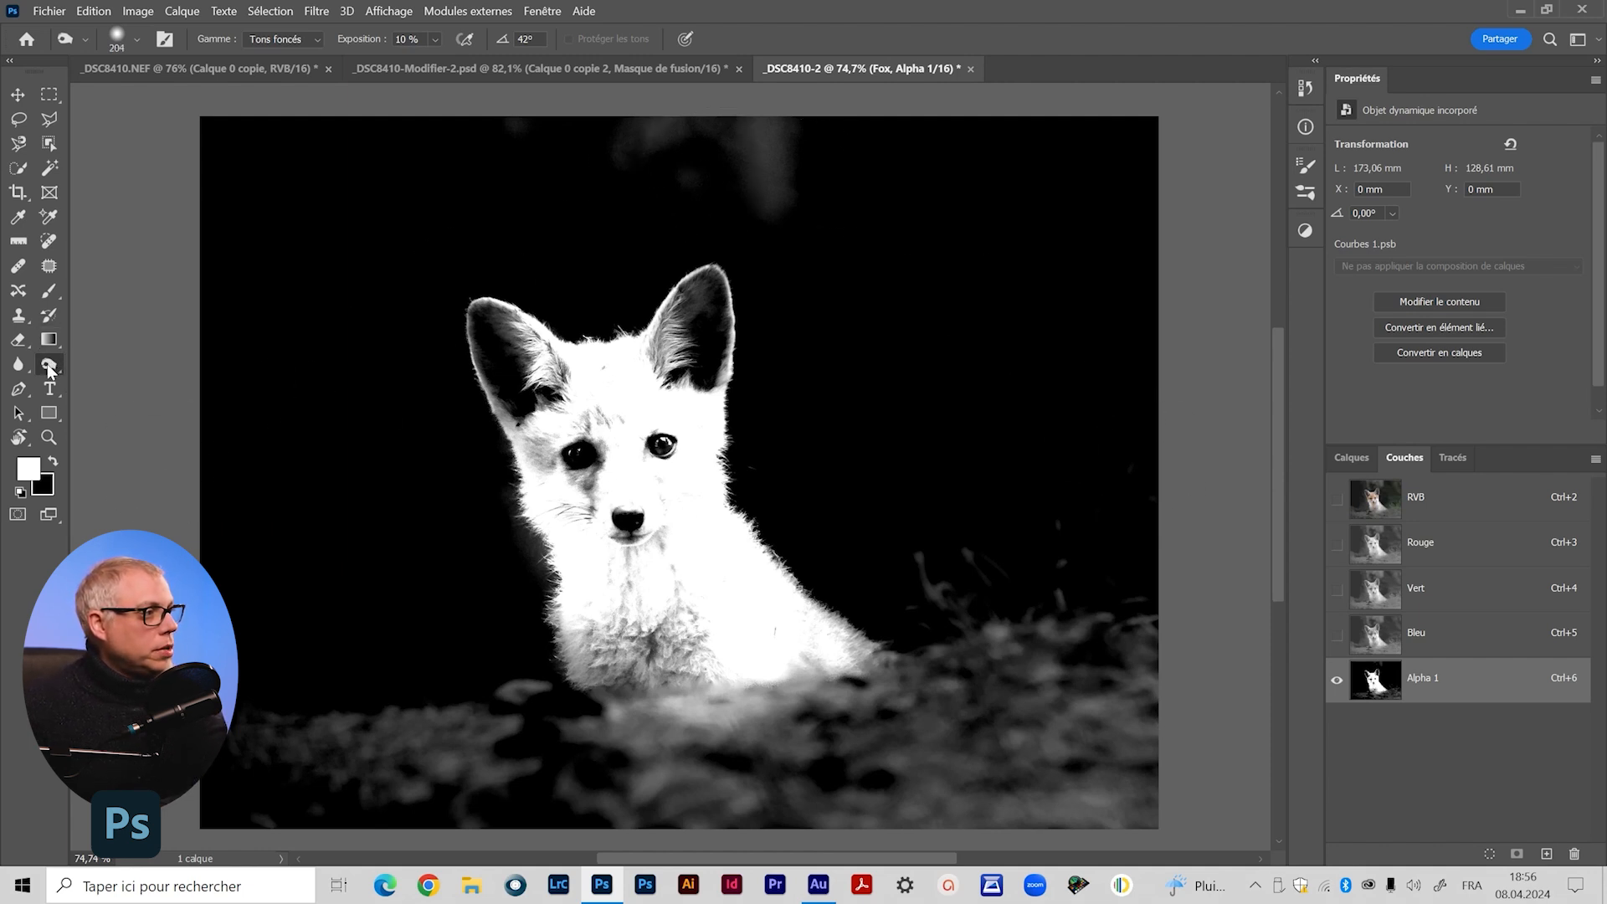
click(285, 39)
click(289, 57)
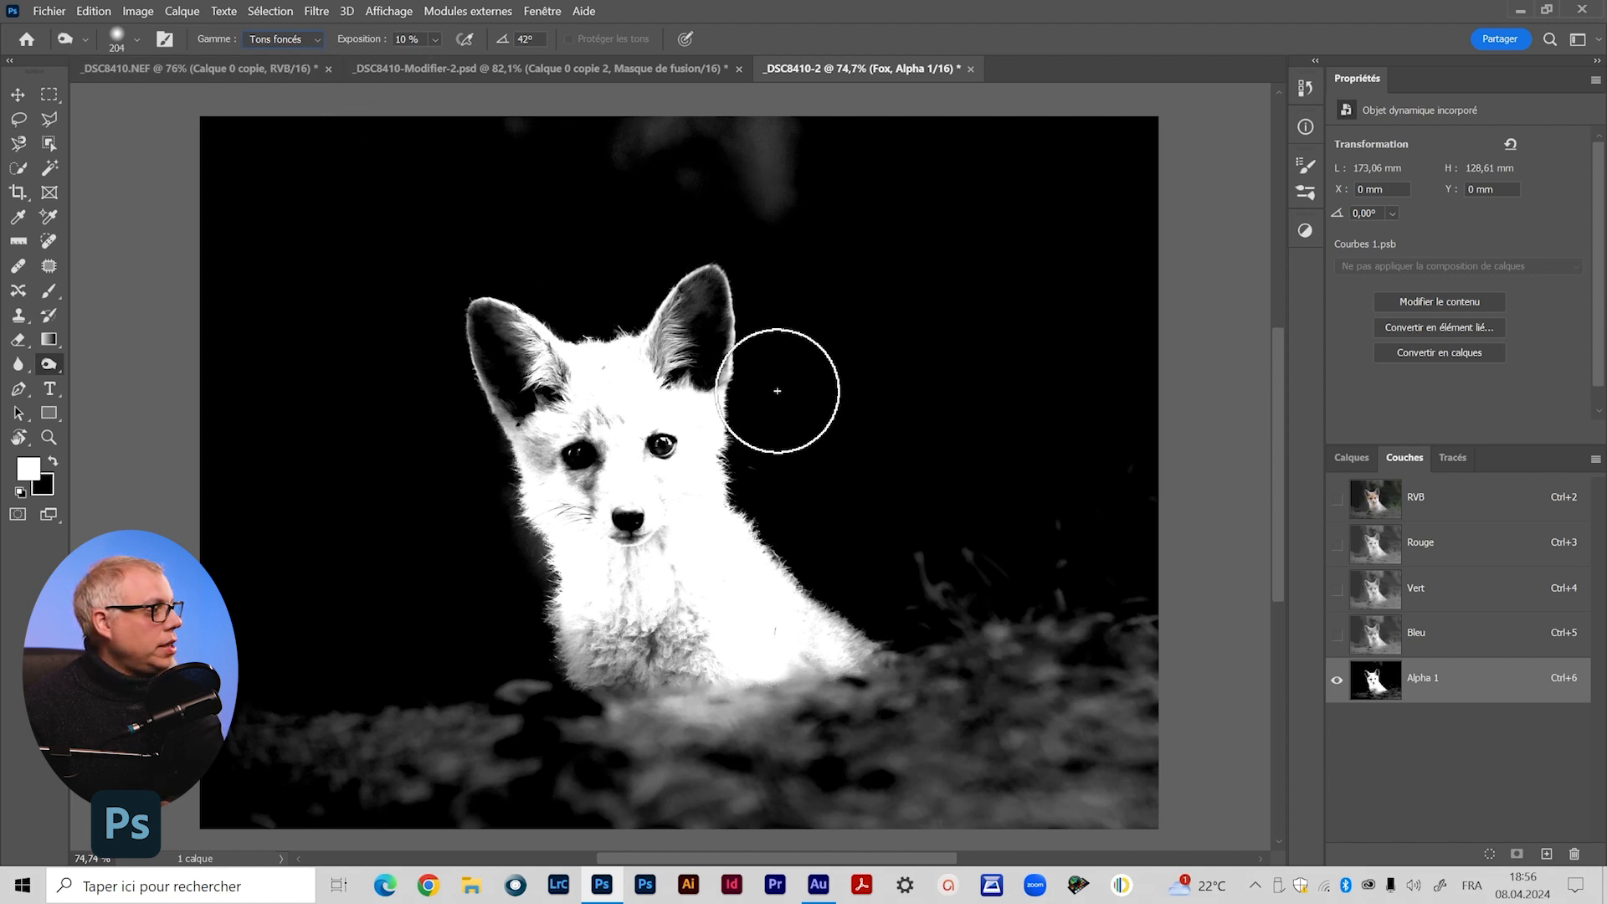
click(293, 39)
click(300, 39)
click(434, 40)
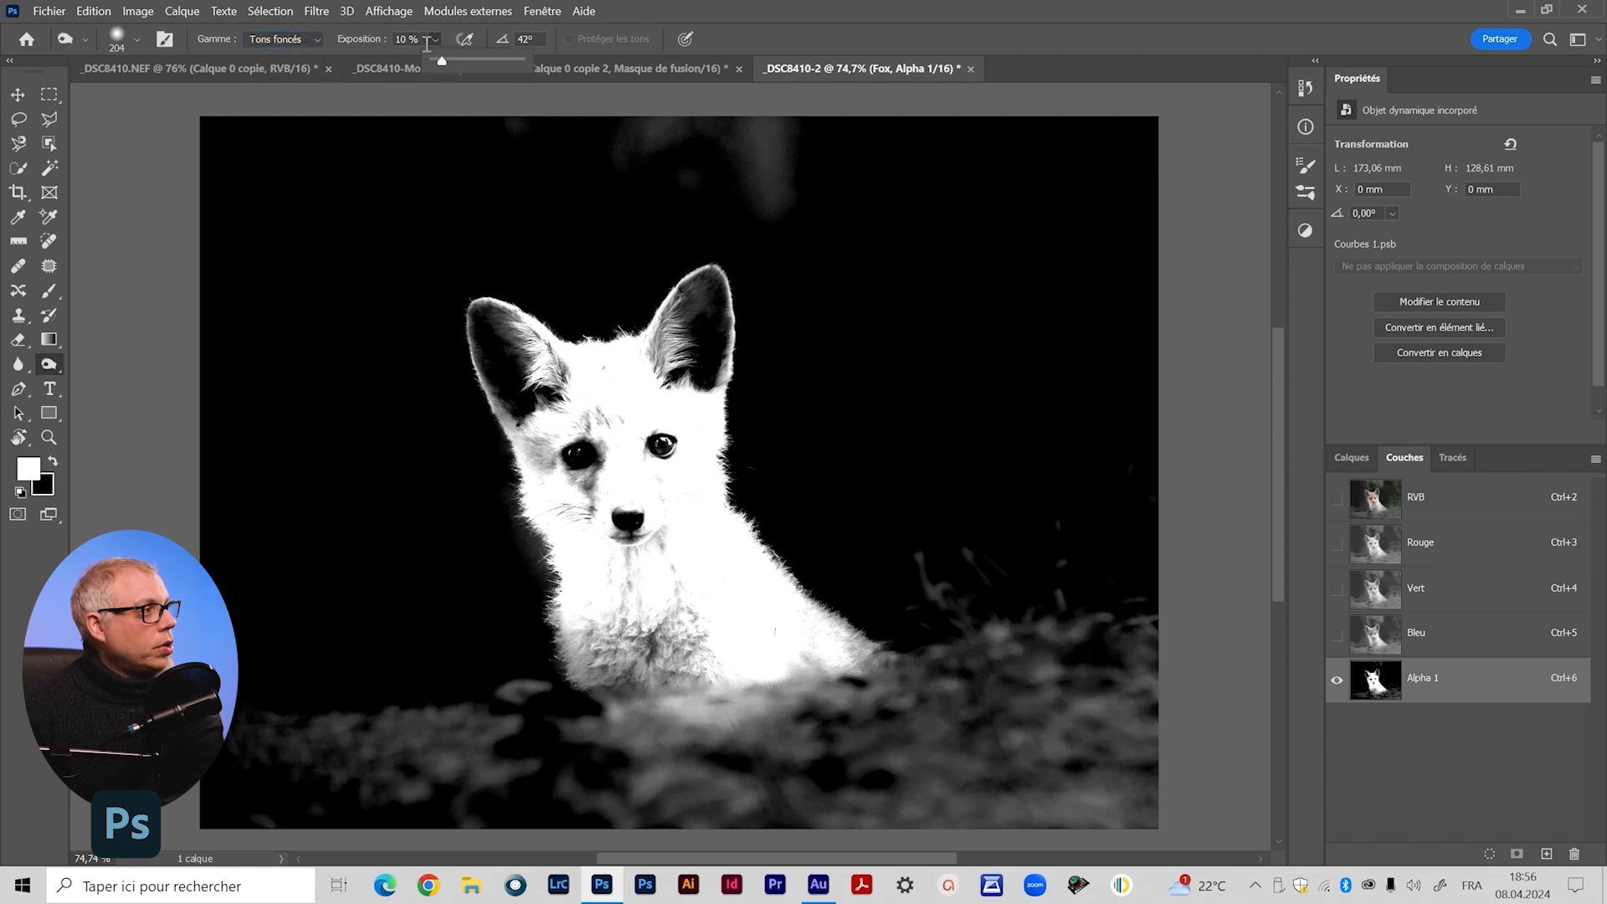
click(416, 42)
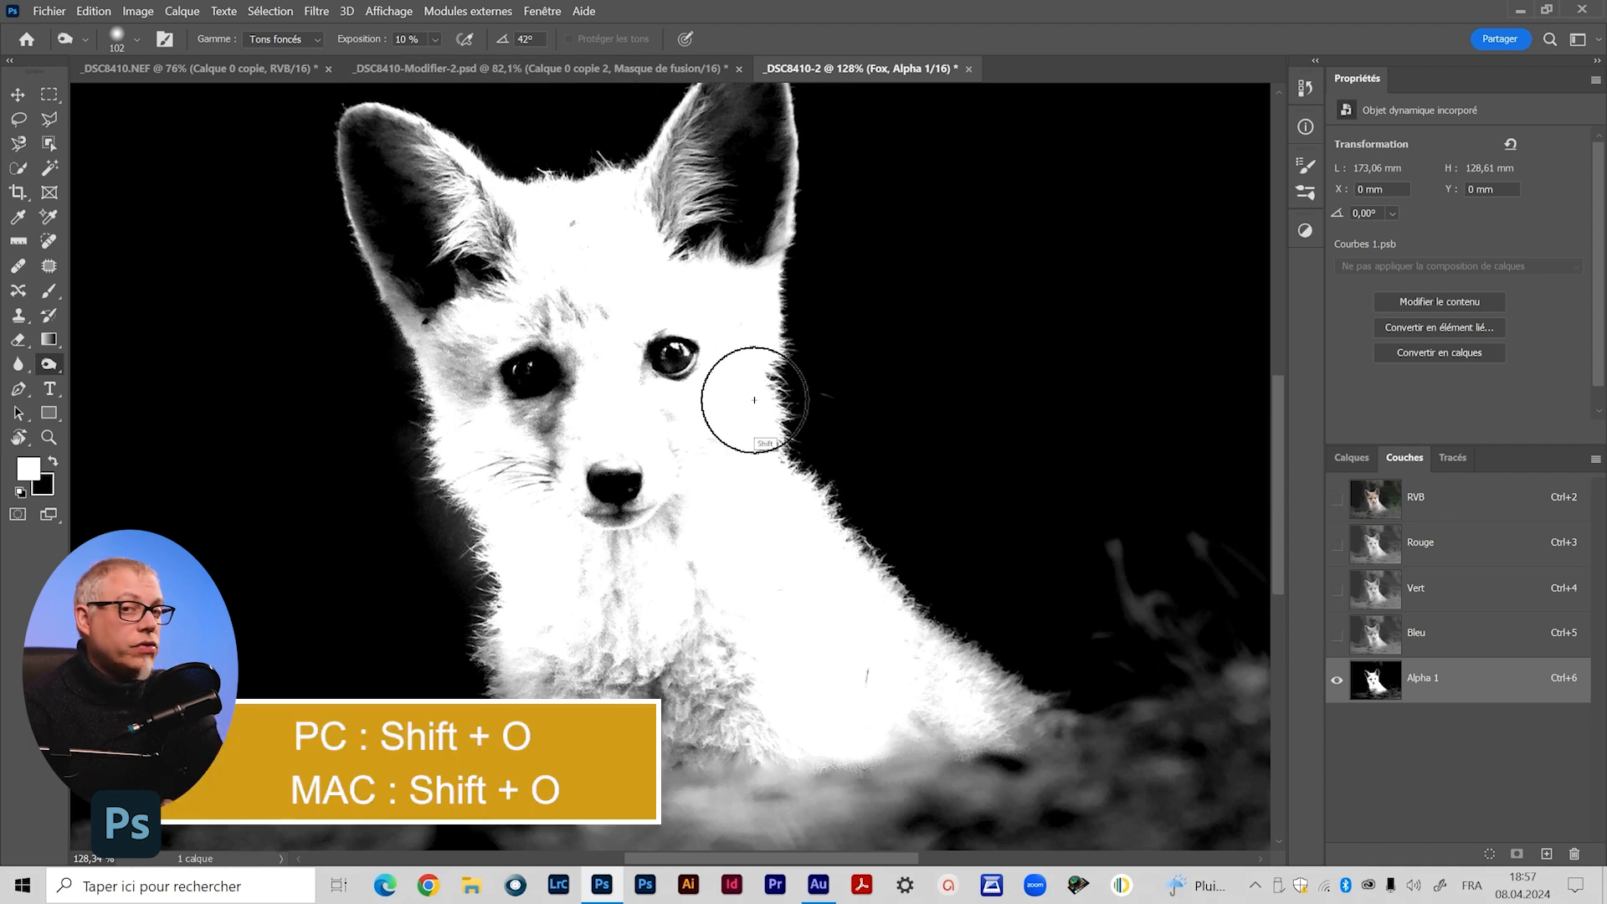
Switch to the Densité - tool and set its range to Tons clairs and exposure to 27 %
key(shift+o)
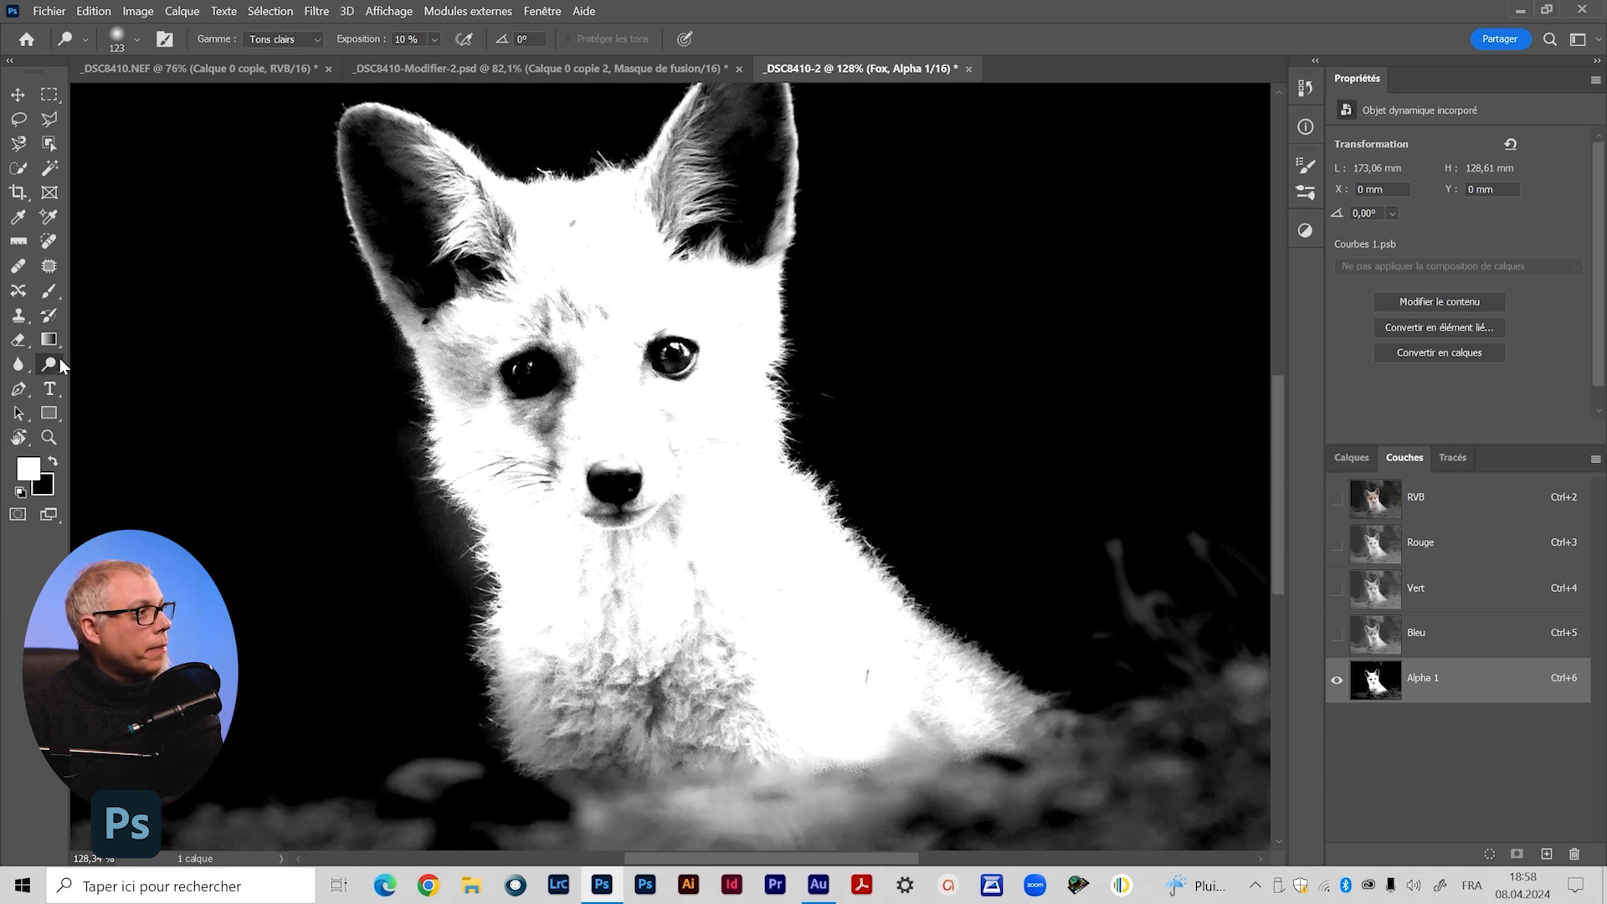
right_click(49, 363)
click(124, 364)
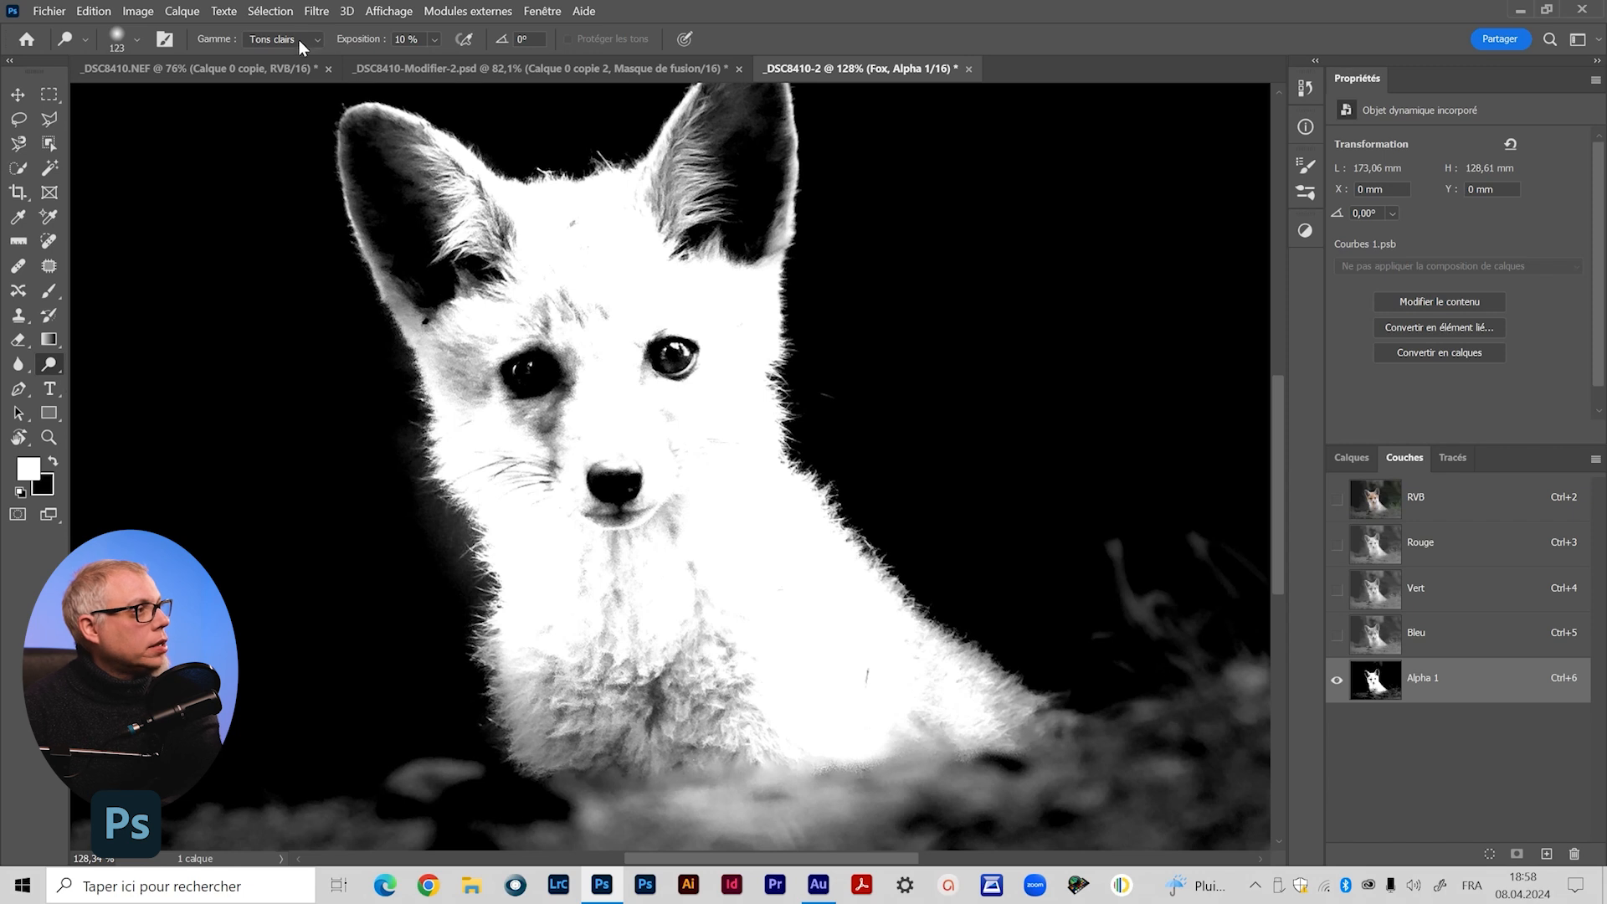
click(299, 35)
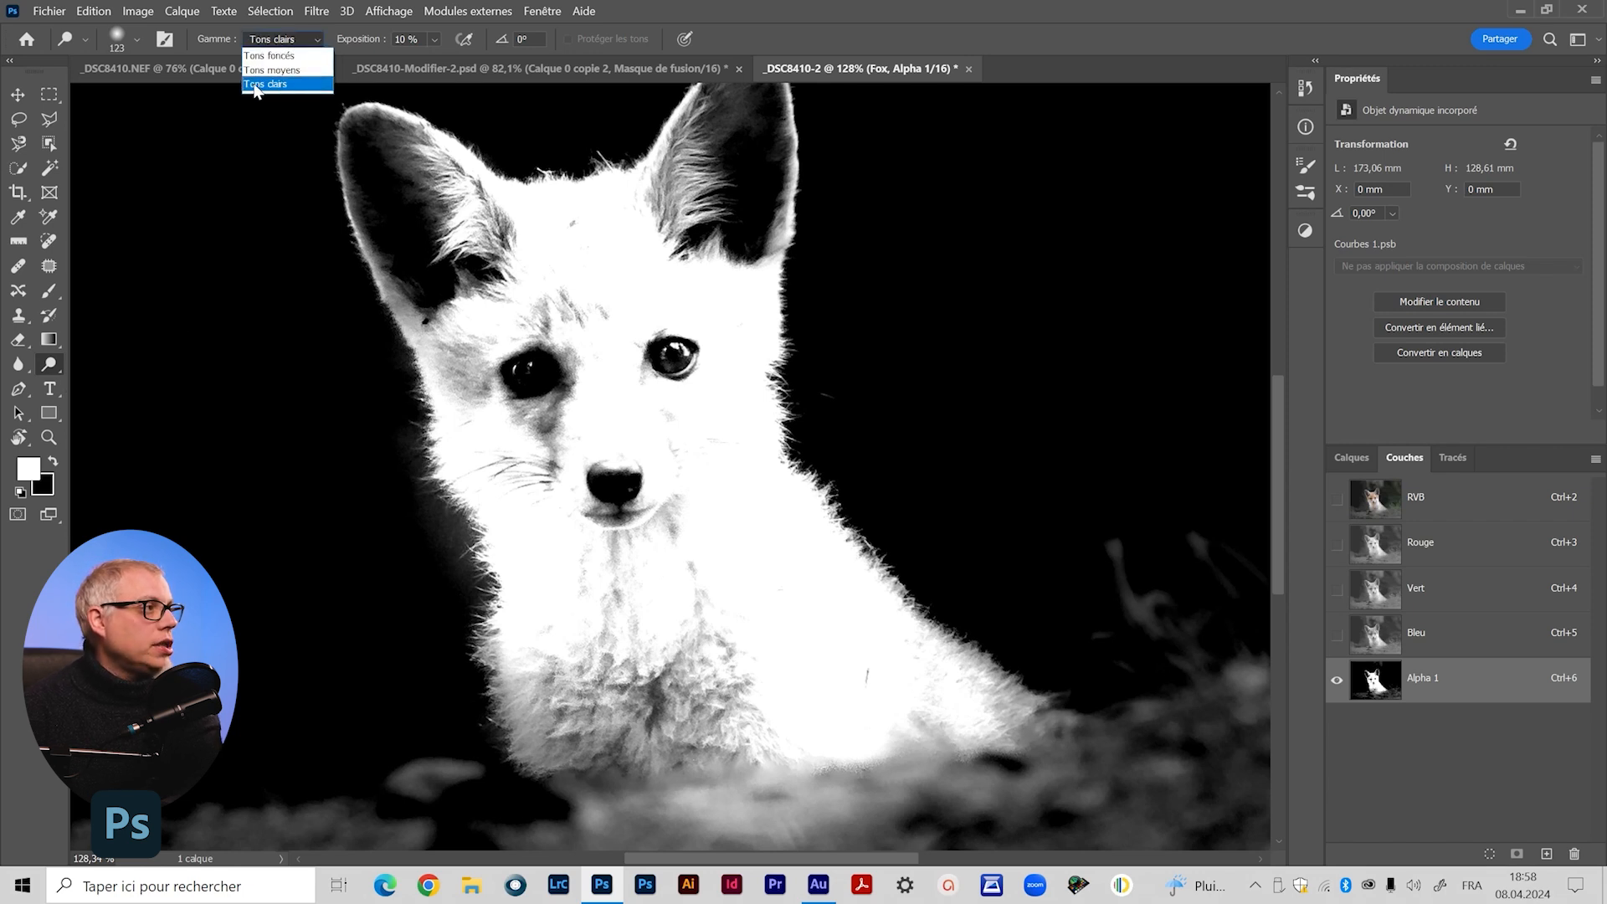
click(281, 85)
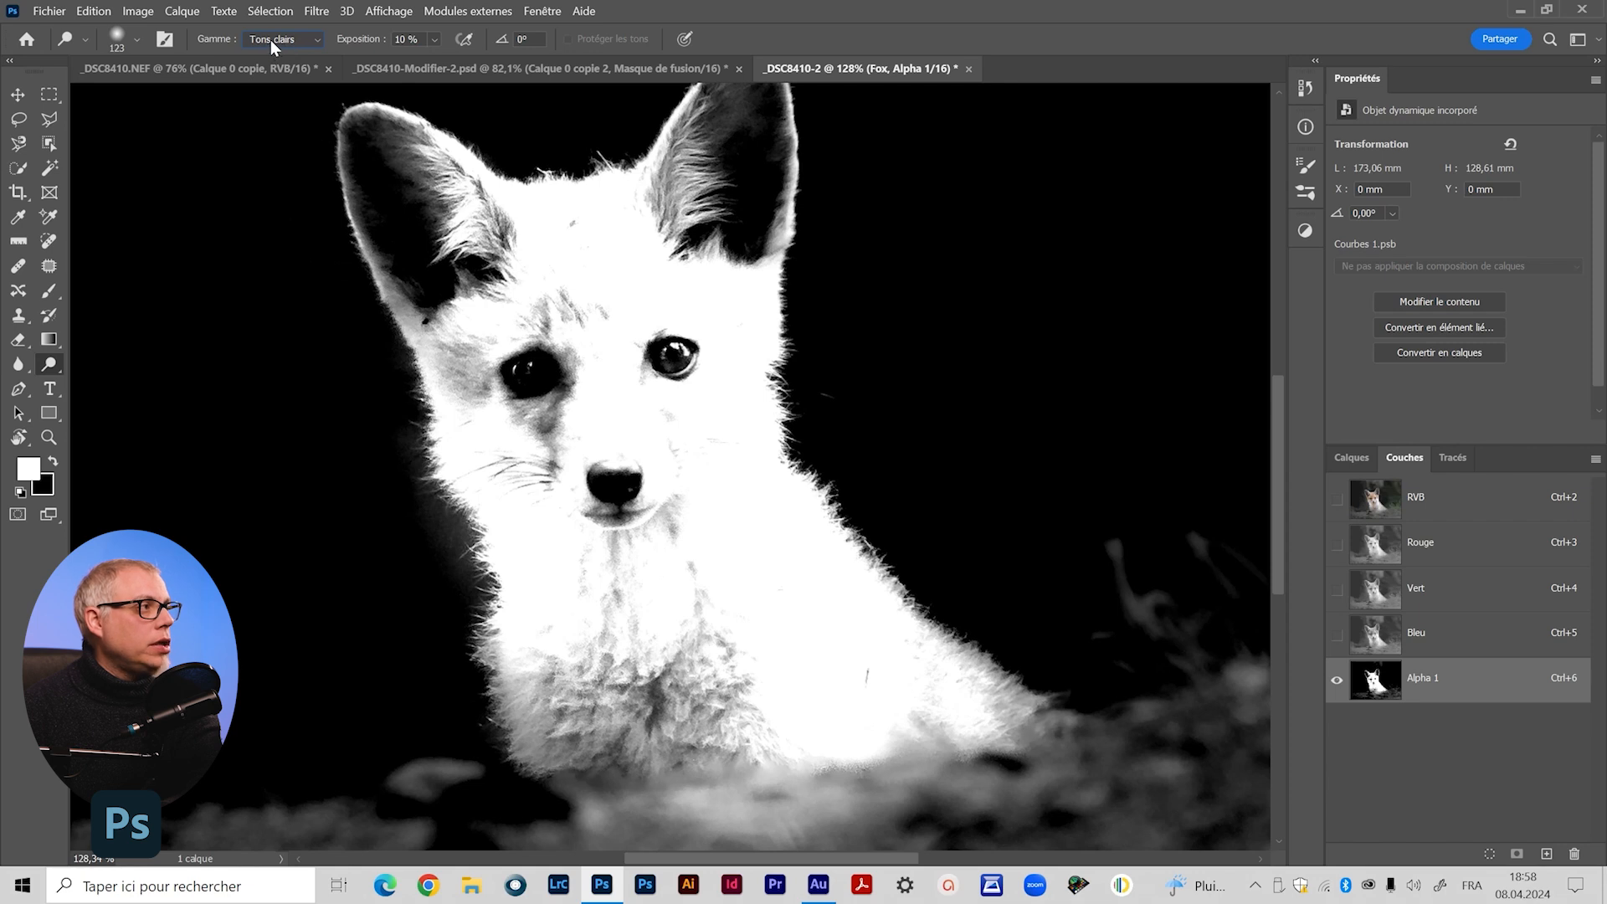
click(270, 39)
click(276, 85)
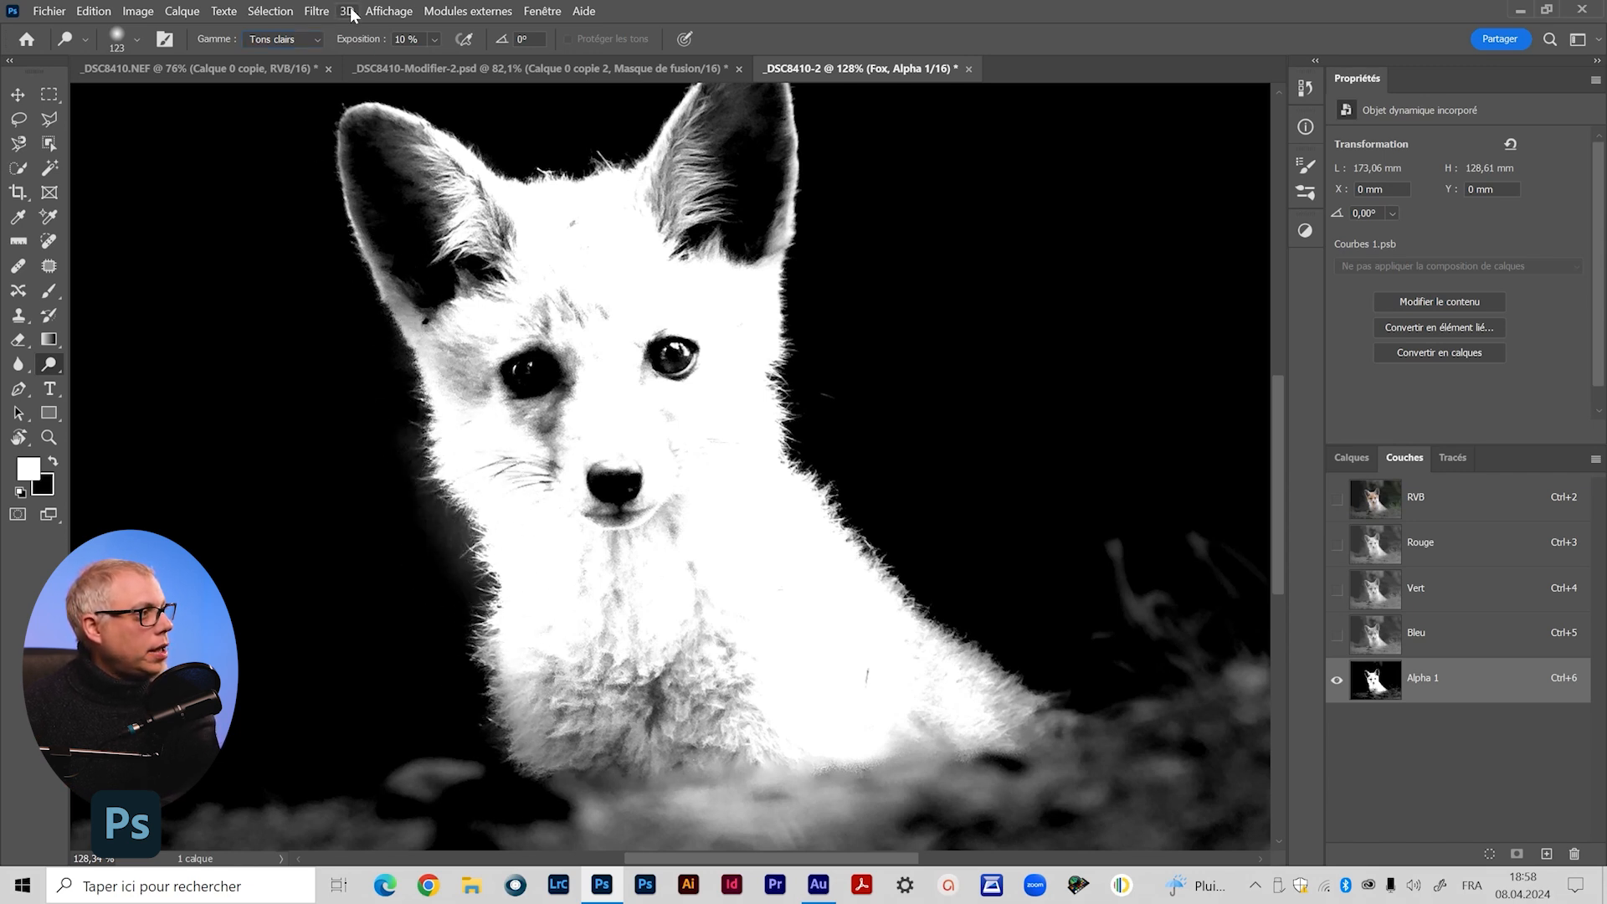
click(435, 38)
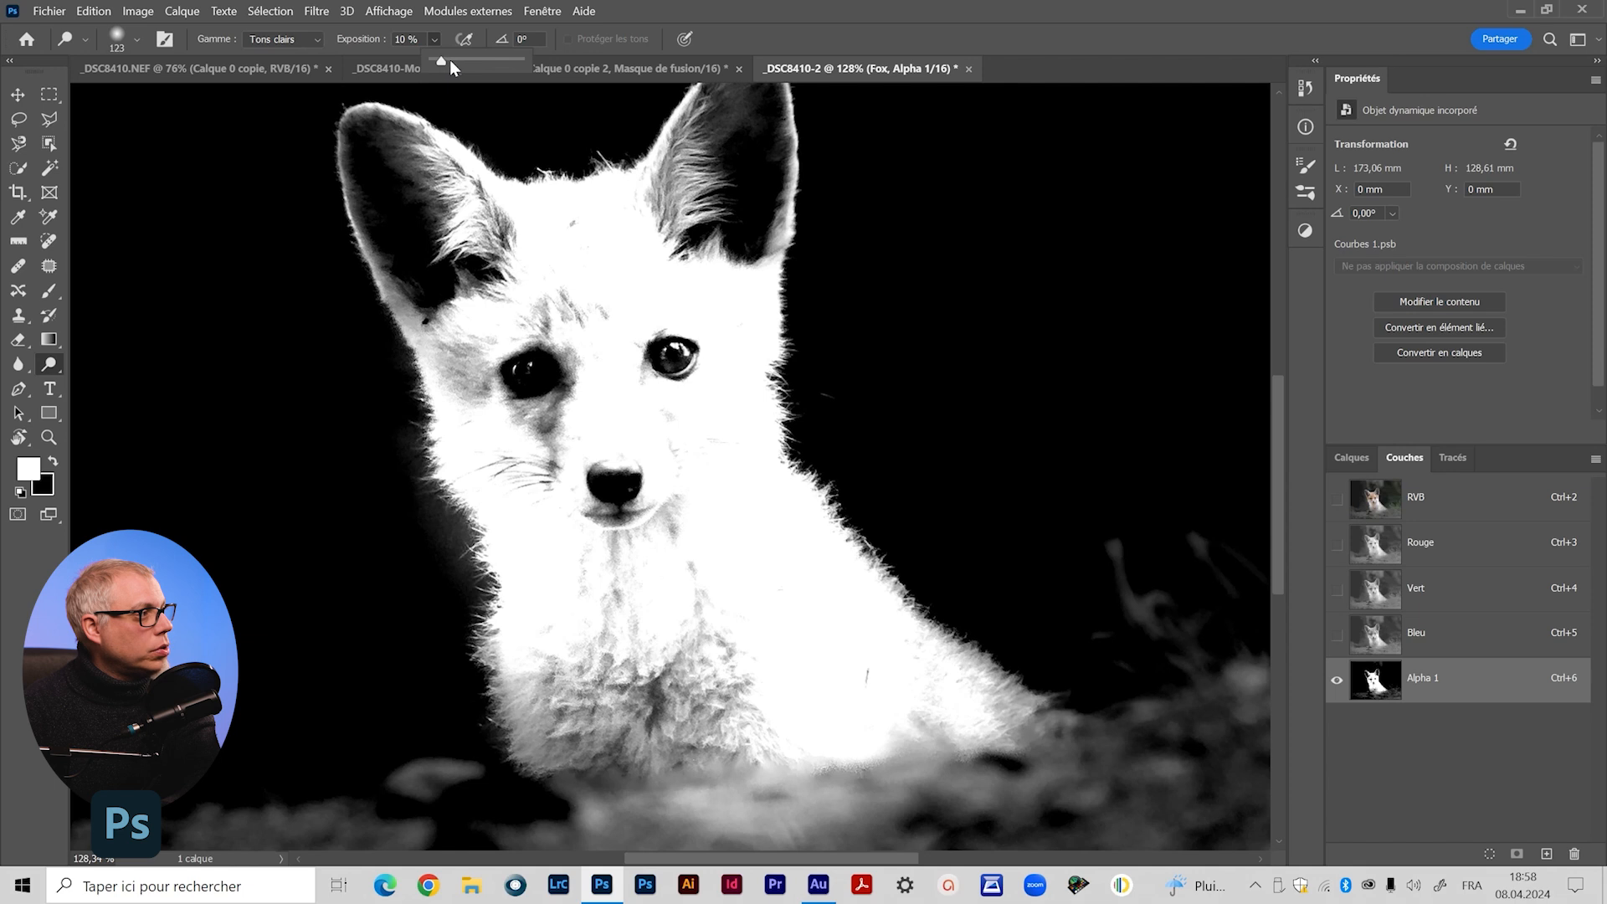
drag(454, 65, 461, 64)
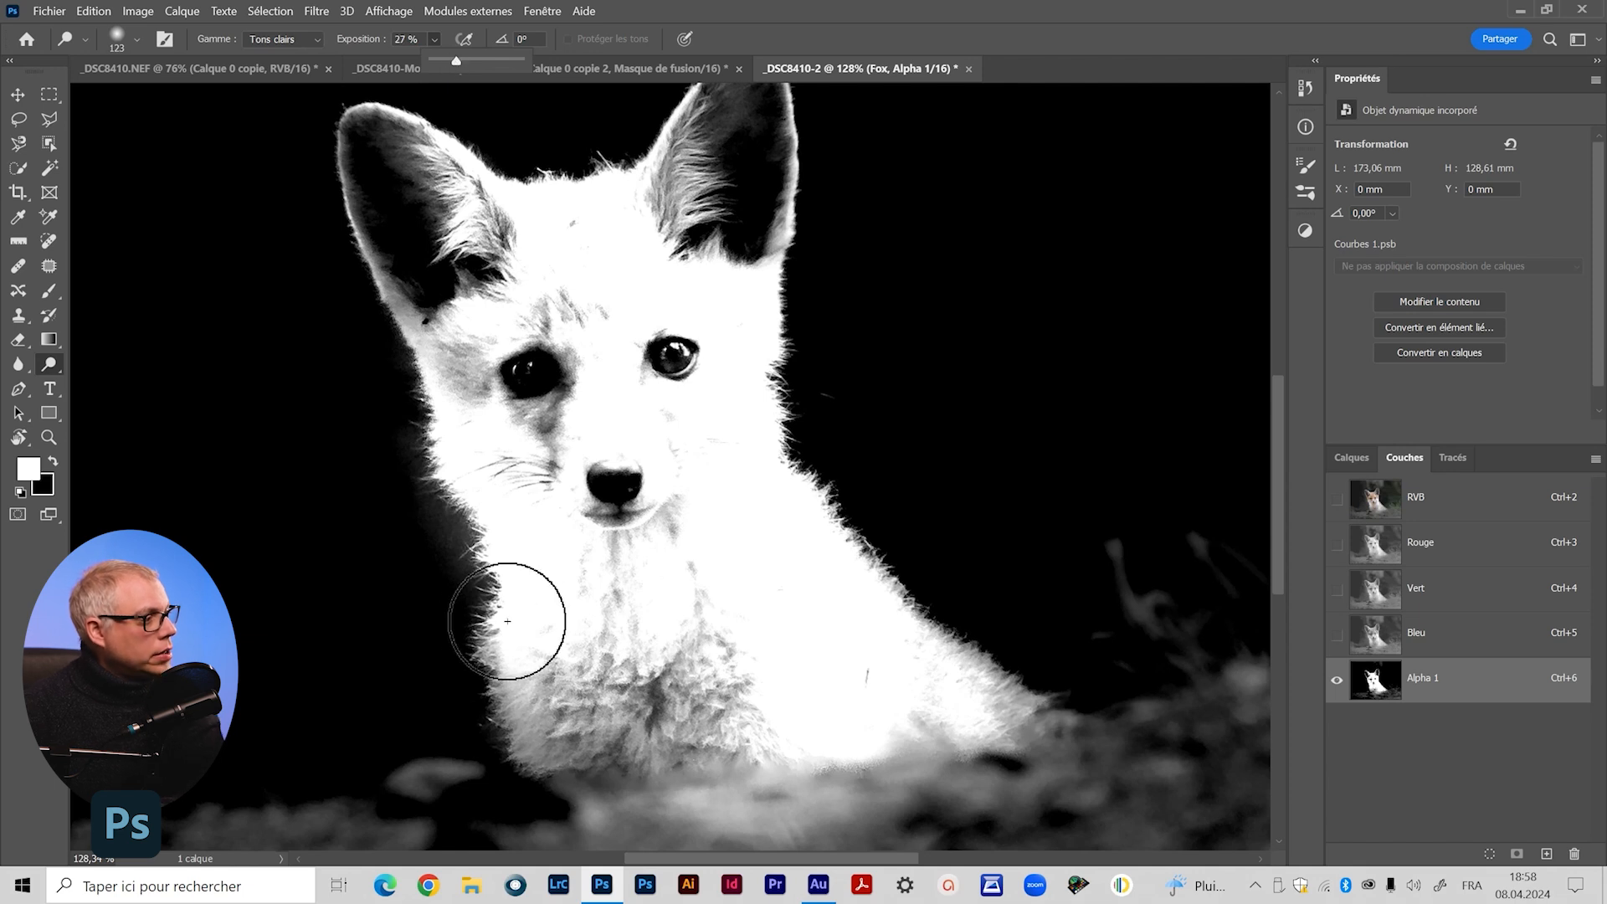
Lighten the fur edge with Densité - along the left side of the chest and cheek and across the top of the head
mouse_move(488, 629)
mouse_down()
mouse_move(499, 696)
mouse_move(503, 641)
mouse_move(532, 735)
mouse_move(495, 684)
mouse_move(537, 706)
mouse_move(515, 661)
mouse_up()
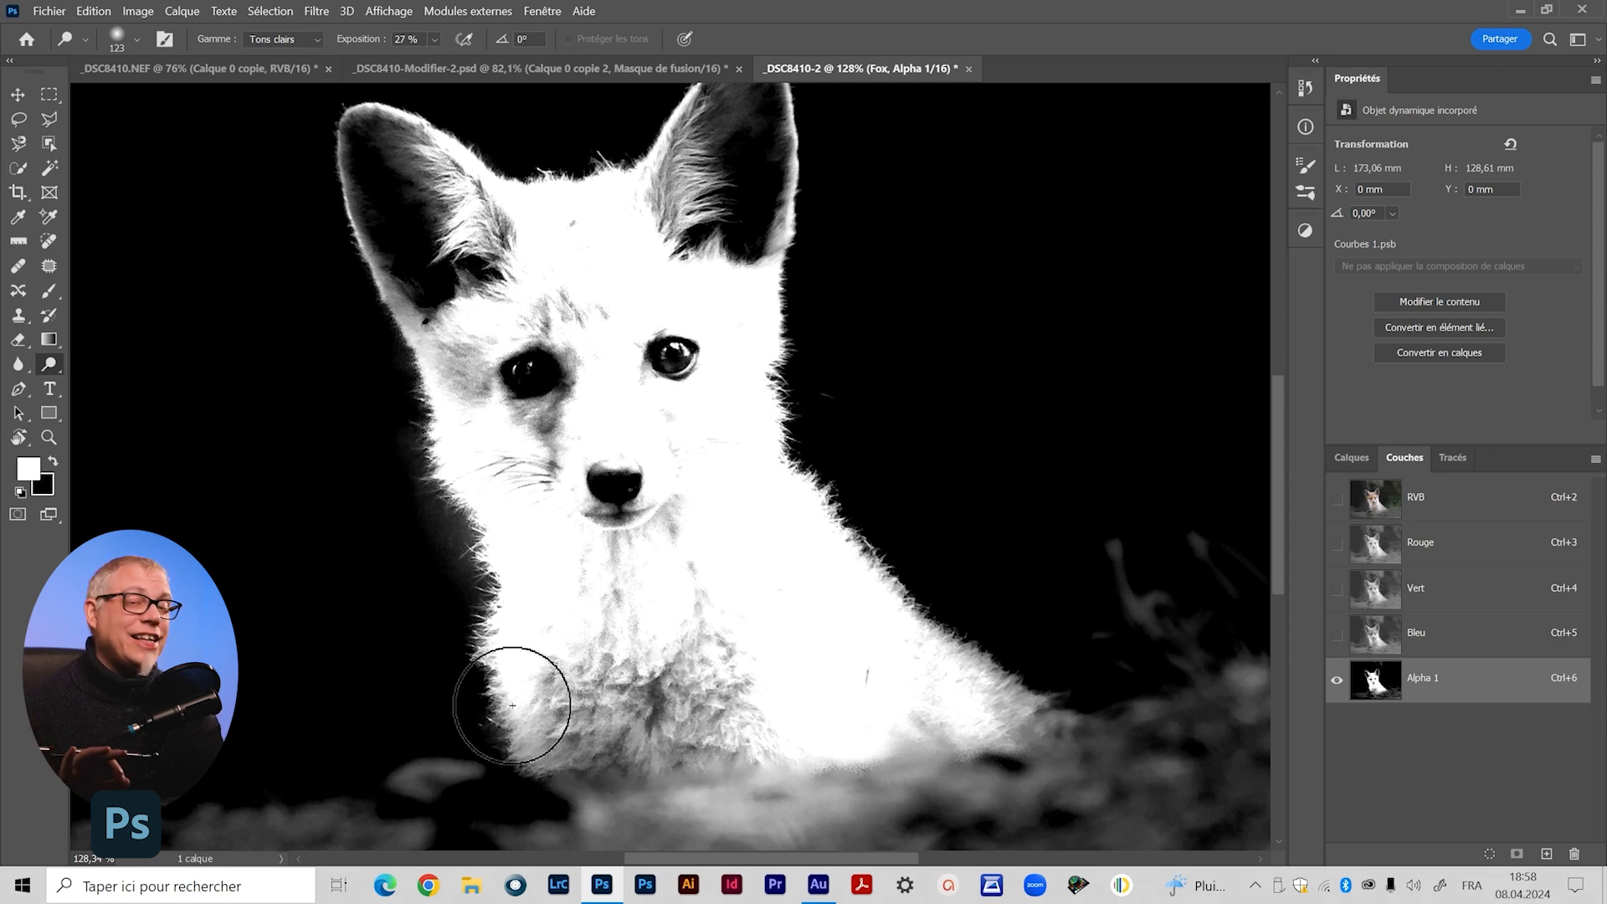
mouse_move(494, 699)
mouse_down()
mouse_move(526, 760)
mouse_move(509, 694)
mouse_move(527, 711)
mouse_move(541, 767)
mouse_move(546, 654)
mouse_move(559, 703)
mouse_move(482, 678)
mouse_move(500, 677)
mouse_move(472, 605)
mouse_move(490, 659)
mouse_move(498, 595)
mouse_move(493, 656)
mouse_move(493, 569)
mouse_move(464, 501)
mouse_move(491, 475)
mouse_move(503, 503)
mouse_move(458, 499)
mouse_move(445, 438)
mouse_up()
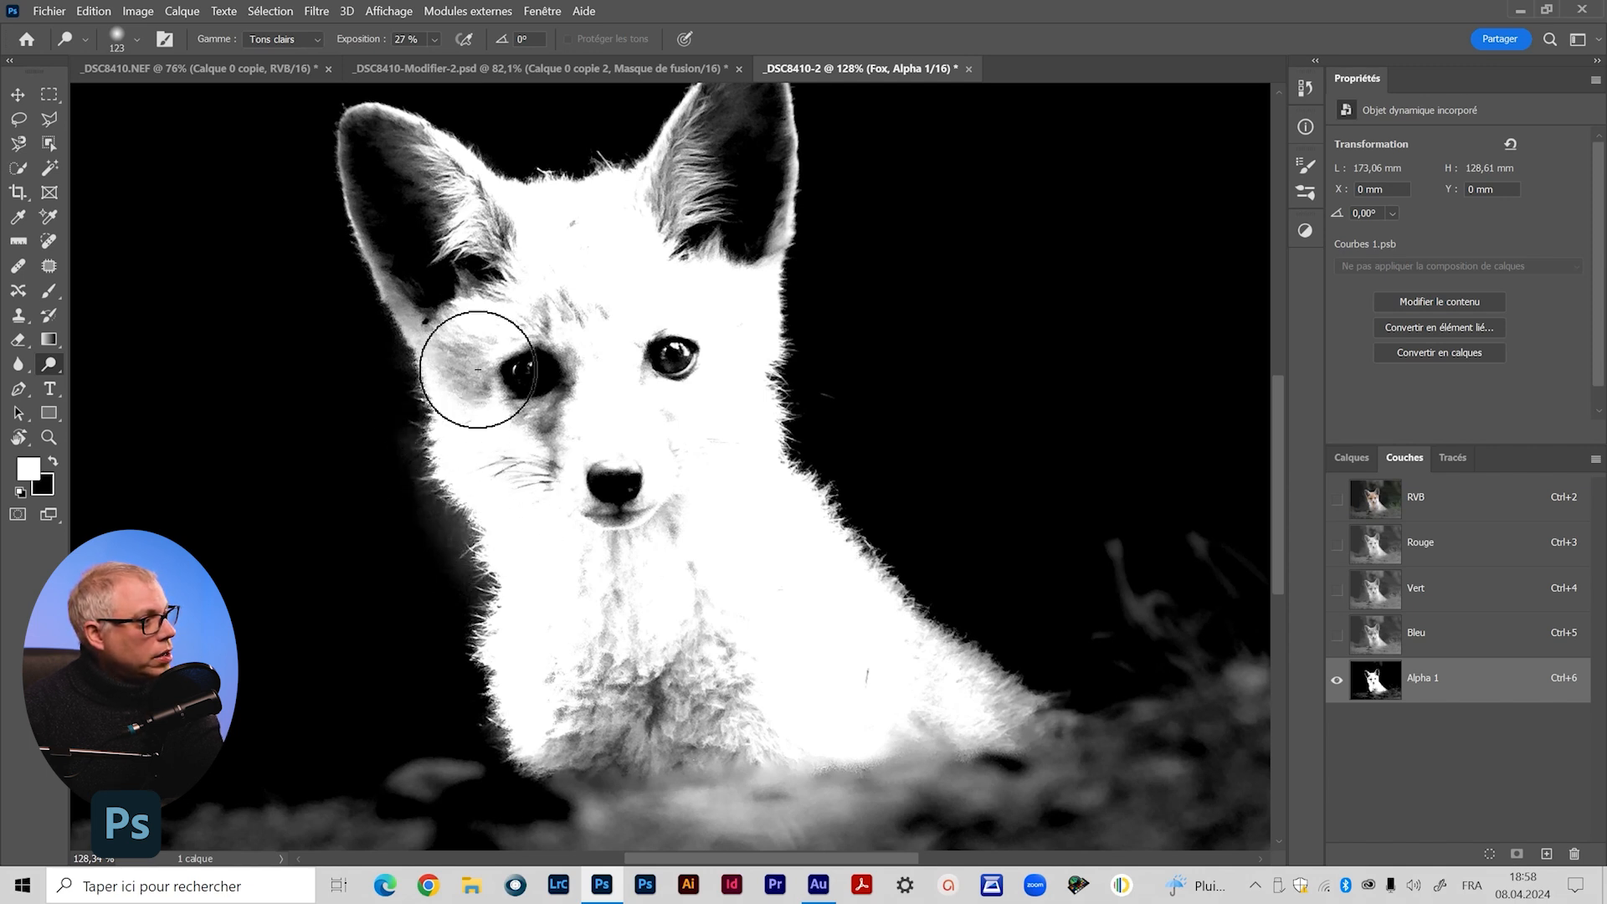
scroll(477, 369, up, 5)
mouse_move(591, 377)
mouse_down()
mouse_move(628, 361)
mouse_move(612, 369)
mouse_up()
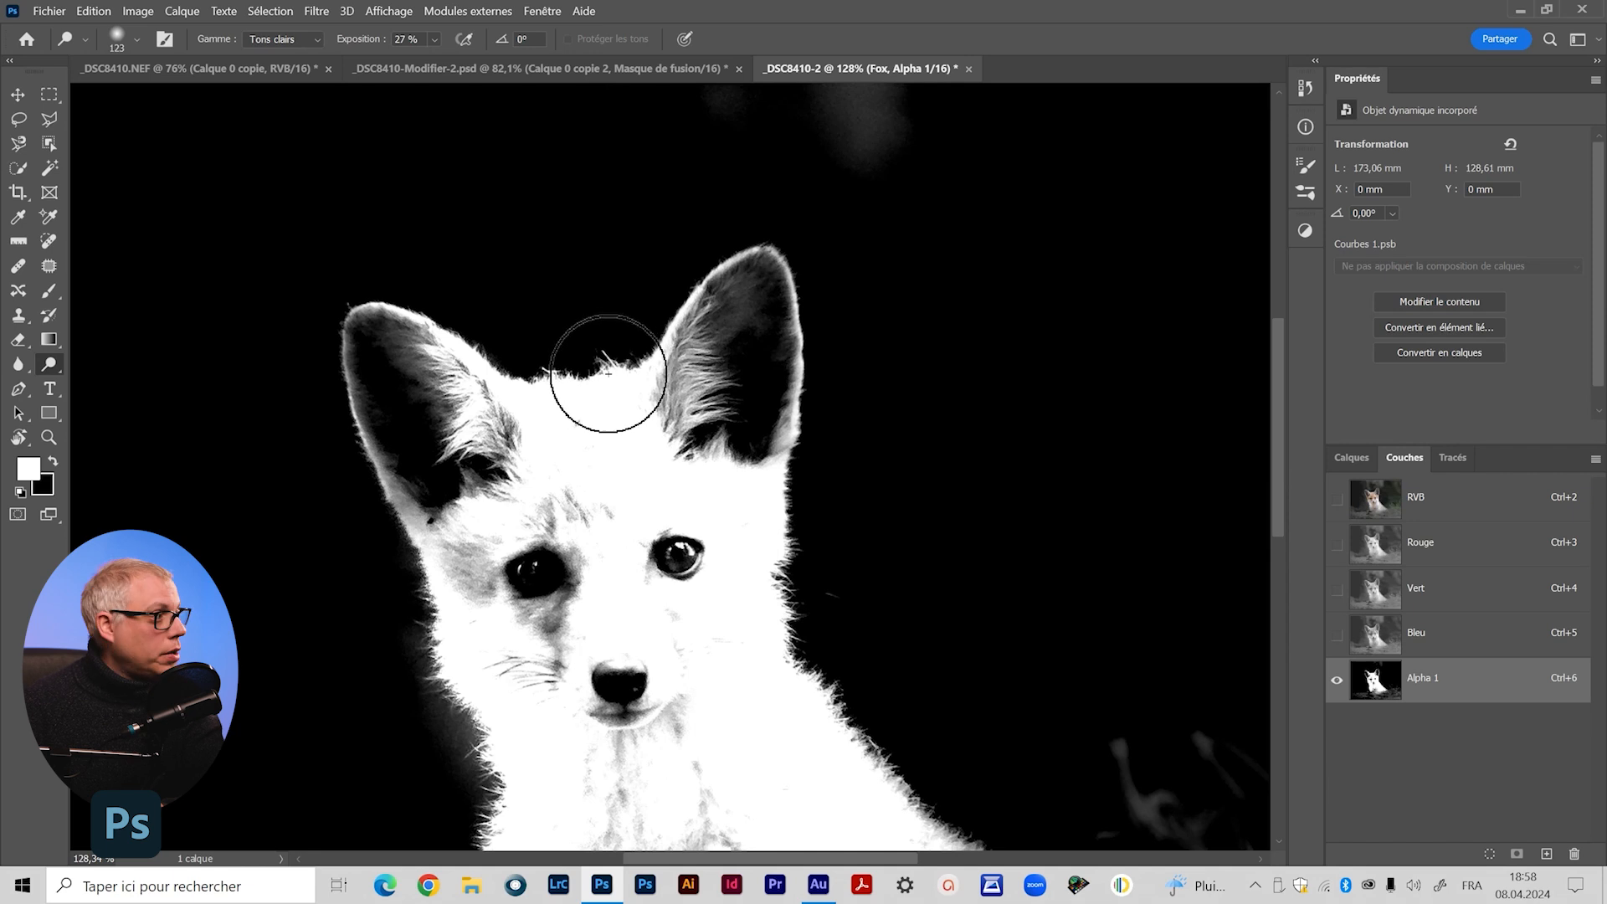
scroll(610, 368, up, 2)
mouse_move(604, 381)
mouse_down()
mouse_move(670, 366)
mouse_move(528, 406)
mouse_move(509, 377)
mouse_up()
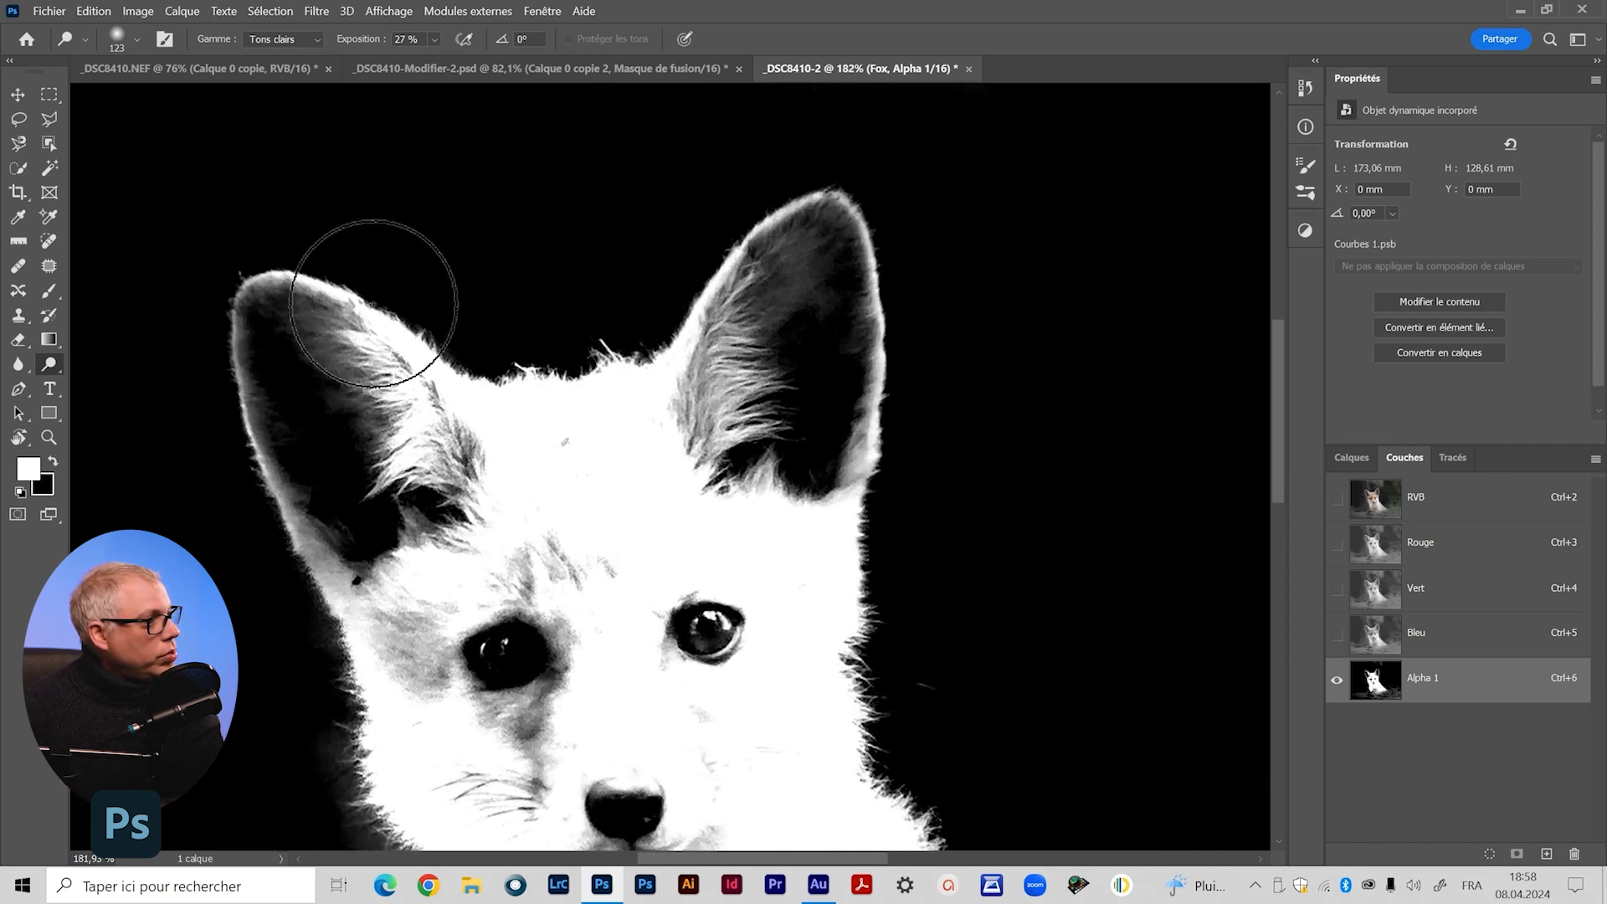
Lighten the outer fur edges of both fox ears with the Densité - tool
drag(718, 348, 561, 500)
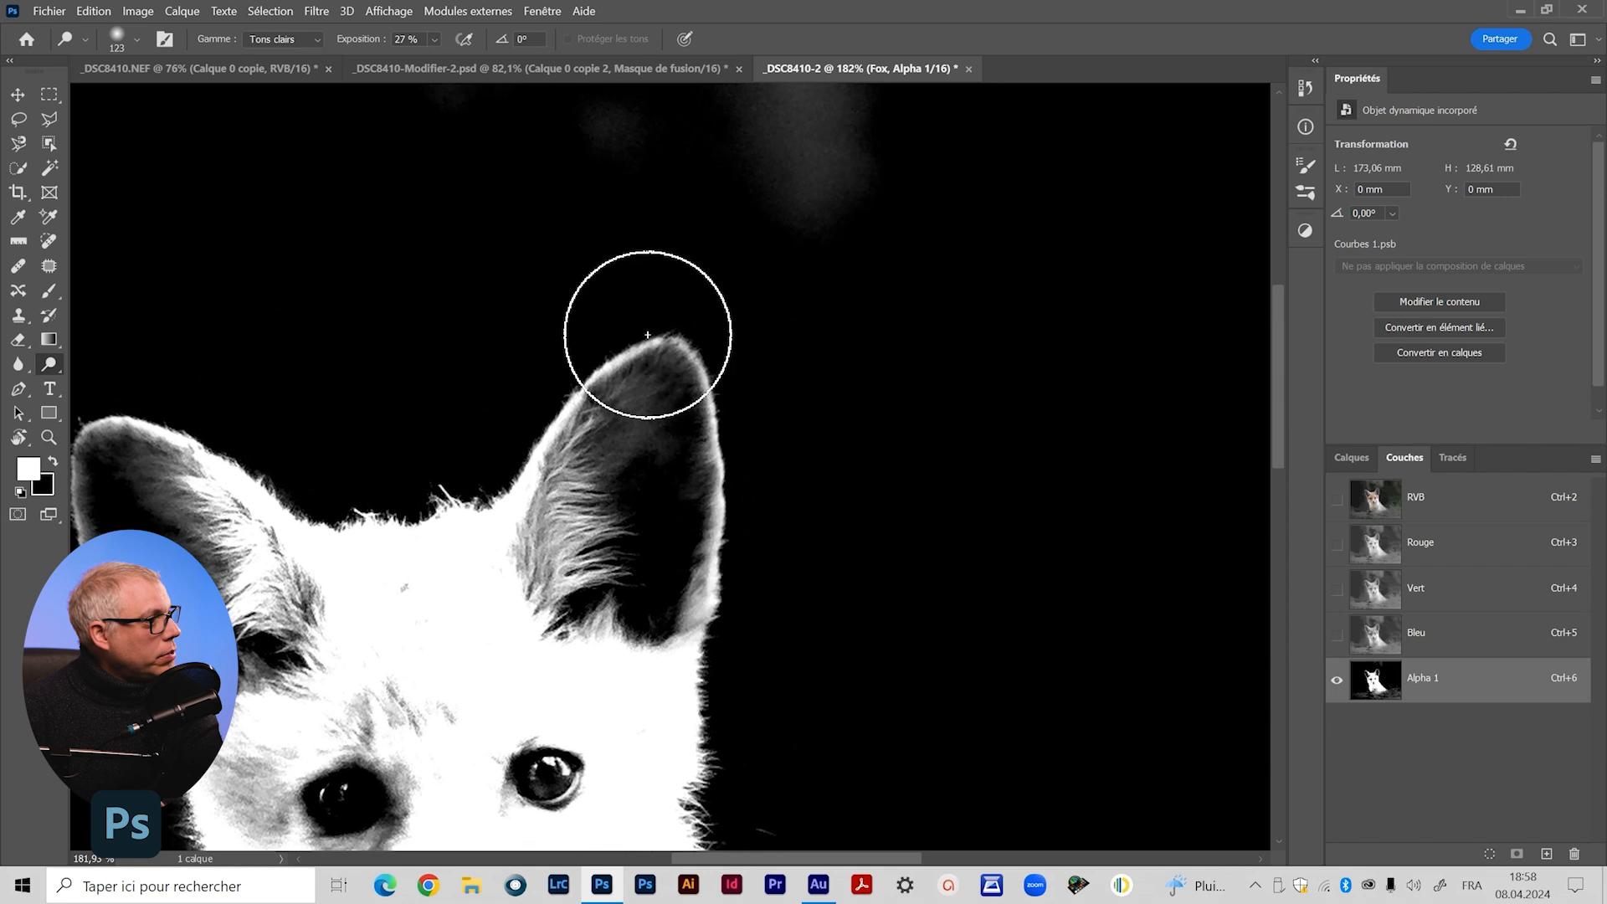
mouse_move(718, 460)
mouse_down()
mouse_move(711, 574)
mouse_move(692, 395)
mouse_move(664, 352)
mouse_up()
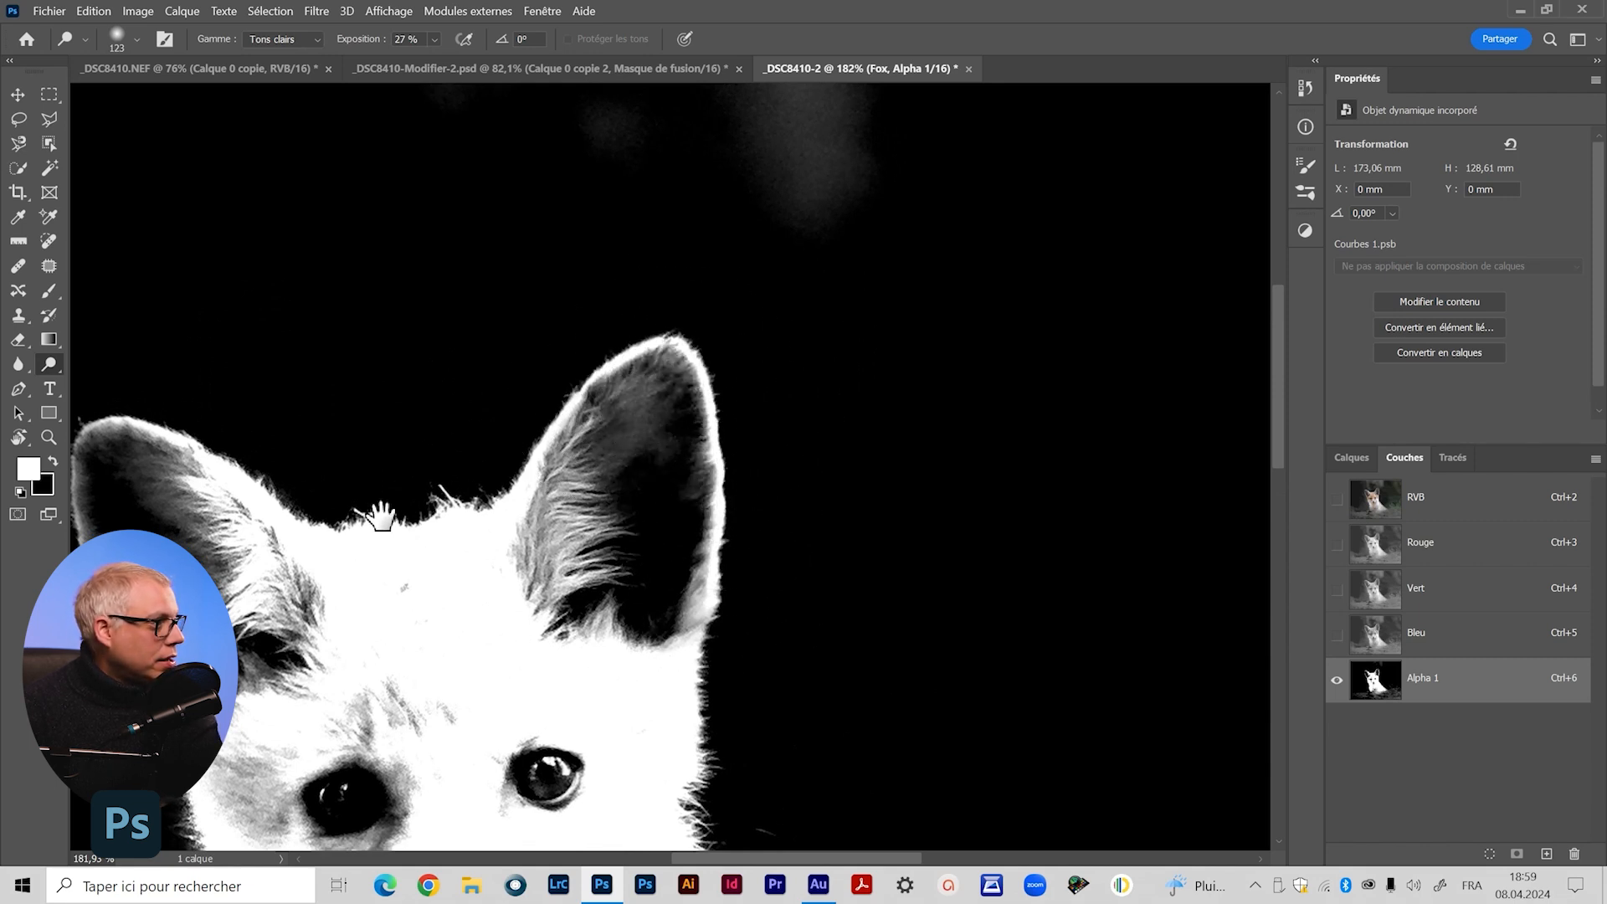
drag(381, 515, 609, 494)
mouse_move(357, 609)
mouse_down()
mouse_move(324, 470)
mouse_move(338, 535)
mouse_move(362, 388)
mouse_move(309, 413)
mouse_move(393, 657)
mouse_move(444, 740)
mouse_move(384, 657)
mouse_move(437, 708)
mouse_move(342, 509)
mouse_move(416, 460)
mouse_move(323, 456)
mouse_move(374, 494)
mouse_up()
Lighten the fur edge along the right cheek and neck with the Densité - tool, using a 65-pixel brush
mouse_move(647, 719)
mouse_down()
mouse_move(585, 566)
mouse_move(477, 382)
mouse_up()
drag(699, 614, 330, 405)
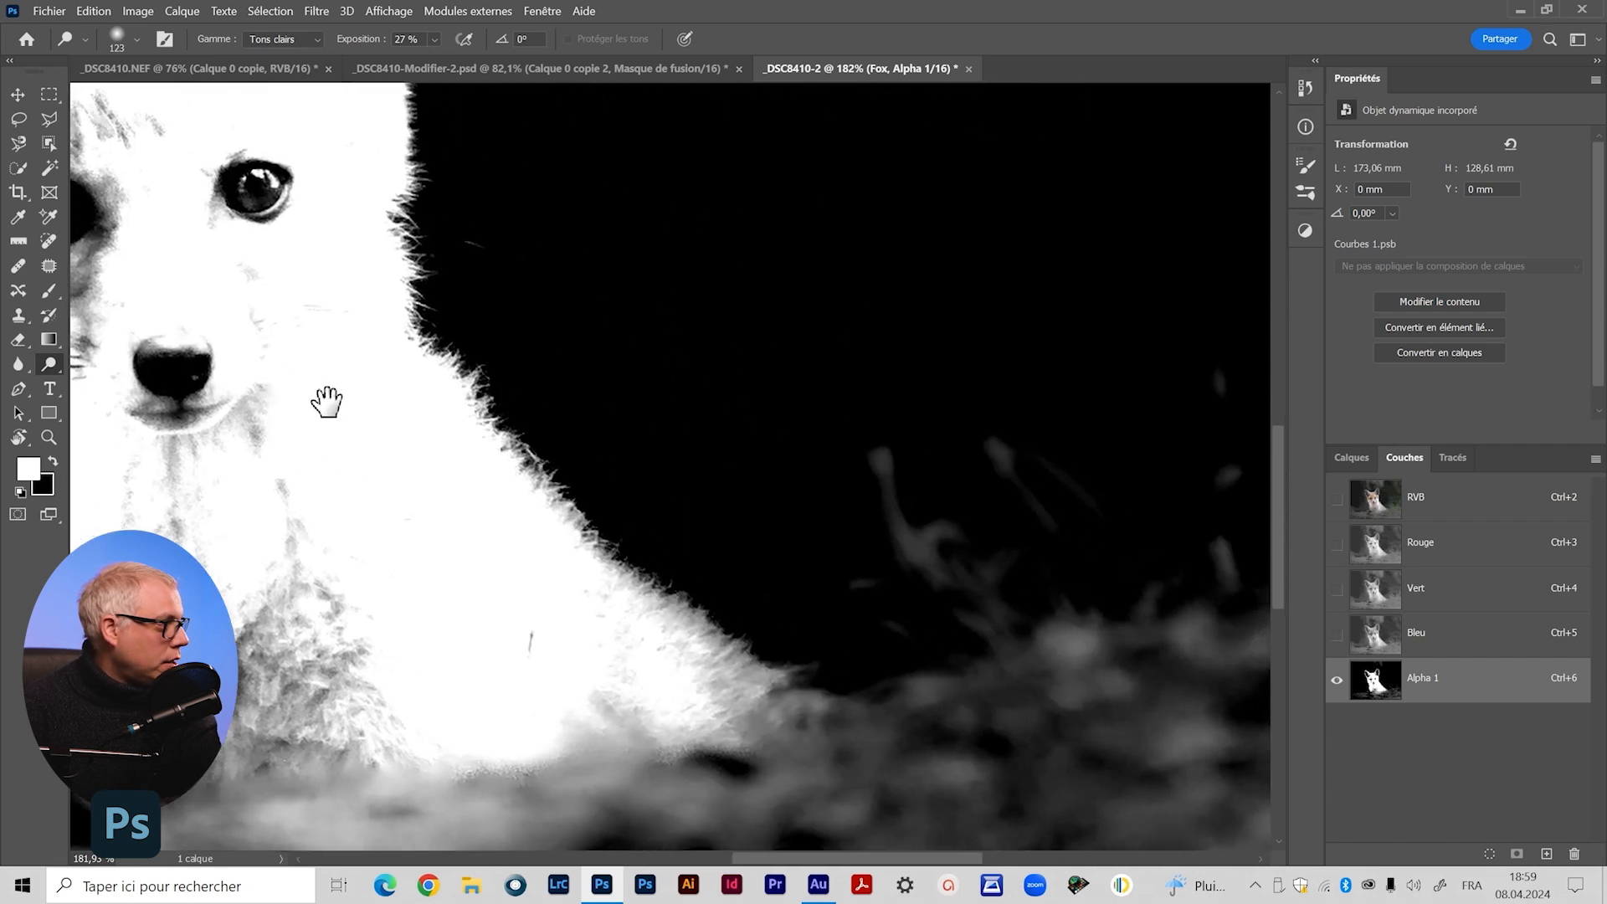
mouse_move(604, 586)
mouse_down()
mouse_move(564, 522)
mouse_move(683, 630)
mouse_move(708, 687)
mouse_move(618, 592)
mouse_move(751, 692)
mouse_move(699, 625)
mouse_move(726, 668)
mouse_move(750, 665)
mouse_move(713, 640)
mouse_move(757, 668)
mouse_move(586, 492)
mouse_move(632, 566)
mouse_move(616, 490)
mouse_move(632, 579)
mouse_move(643, 548)
mouse_move(584, 452)
mouse_move(591, 550)
mouse_move(562, 418)
mouse_move(552, 480)
mouse_move(510, 431)
mouse_move(528, 355)
mouse_move(488, 414)
mouse_move(514, 355)
mouse_move(473, 340)
mouse_move(459, 391)
mouse_move(400, 295)
mouse_move(550, 604)
mouse_up()
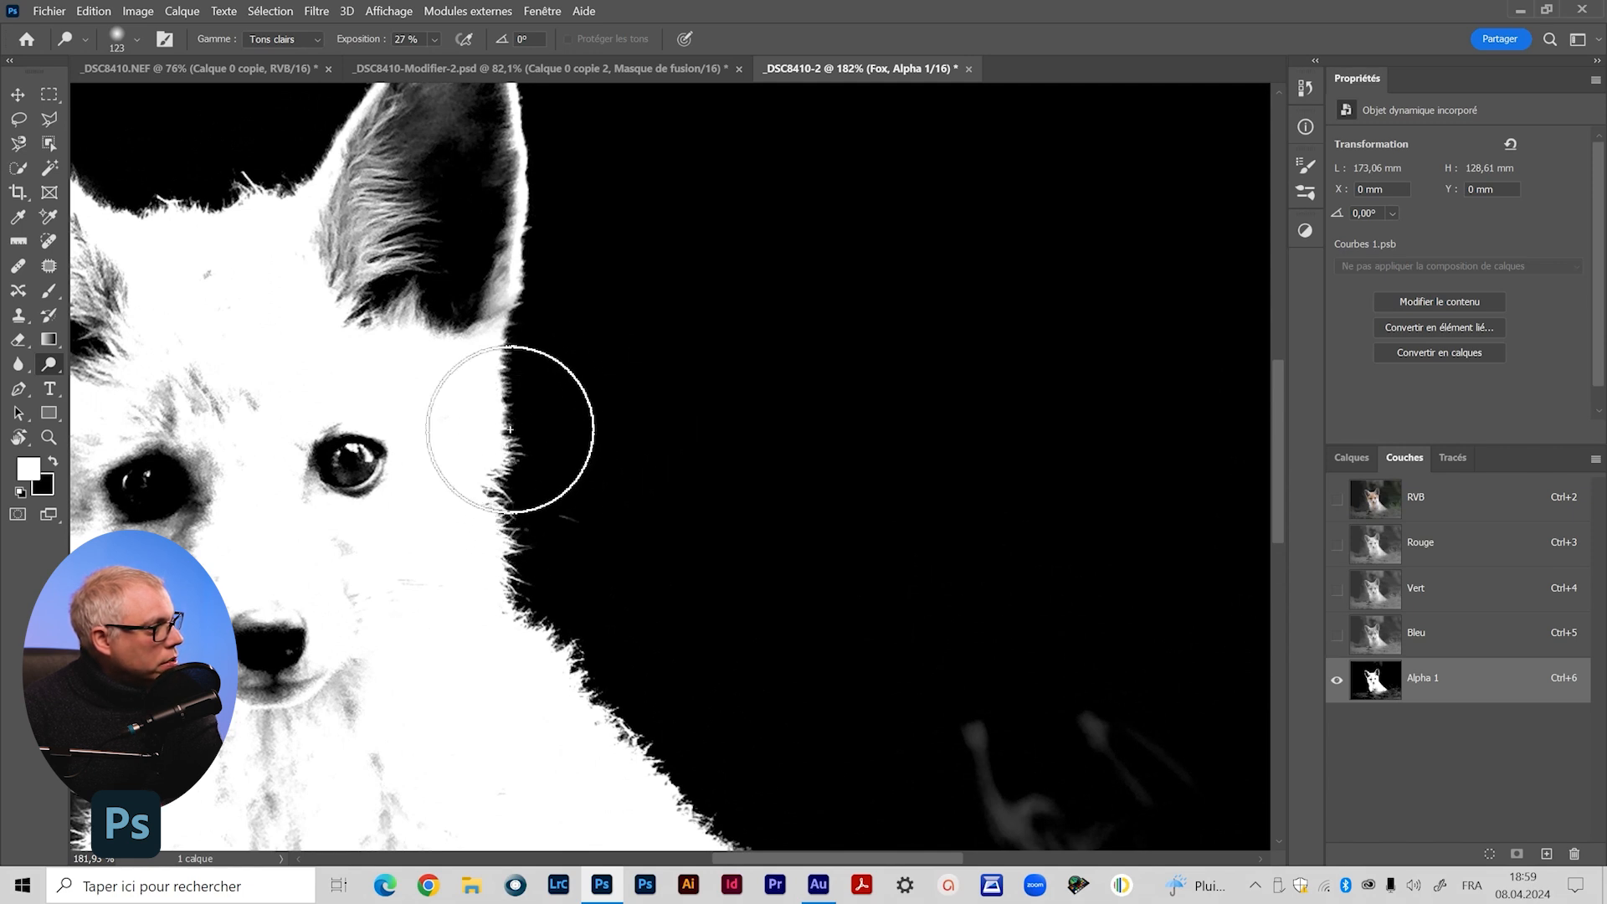
mouse_move(563, 447)
mouse_down()
mouse_move(514, 447)
mouse_move(564, 534)
mouse_up()
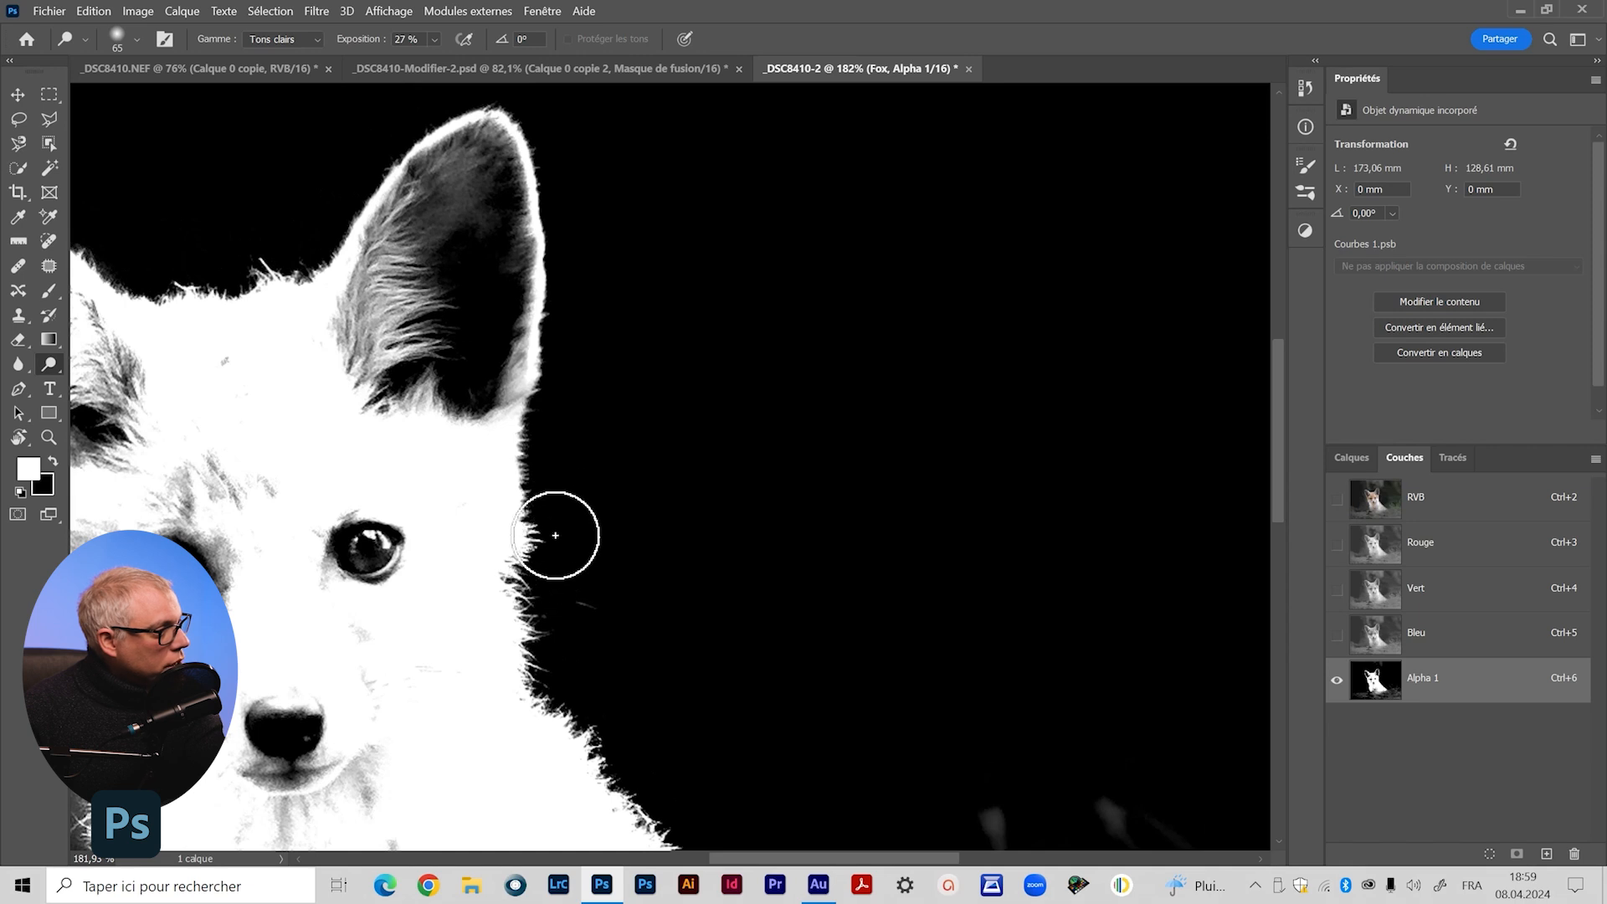
mouse_move(556, 445)
mouse_down()
mouse_move(553, 383)
mouse_move(539, 448)
mouse_move(542, 421)
mouse_move(552, 527)
mouse_up()
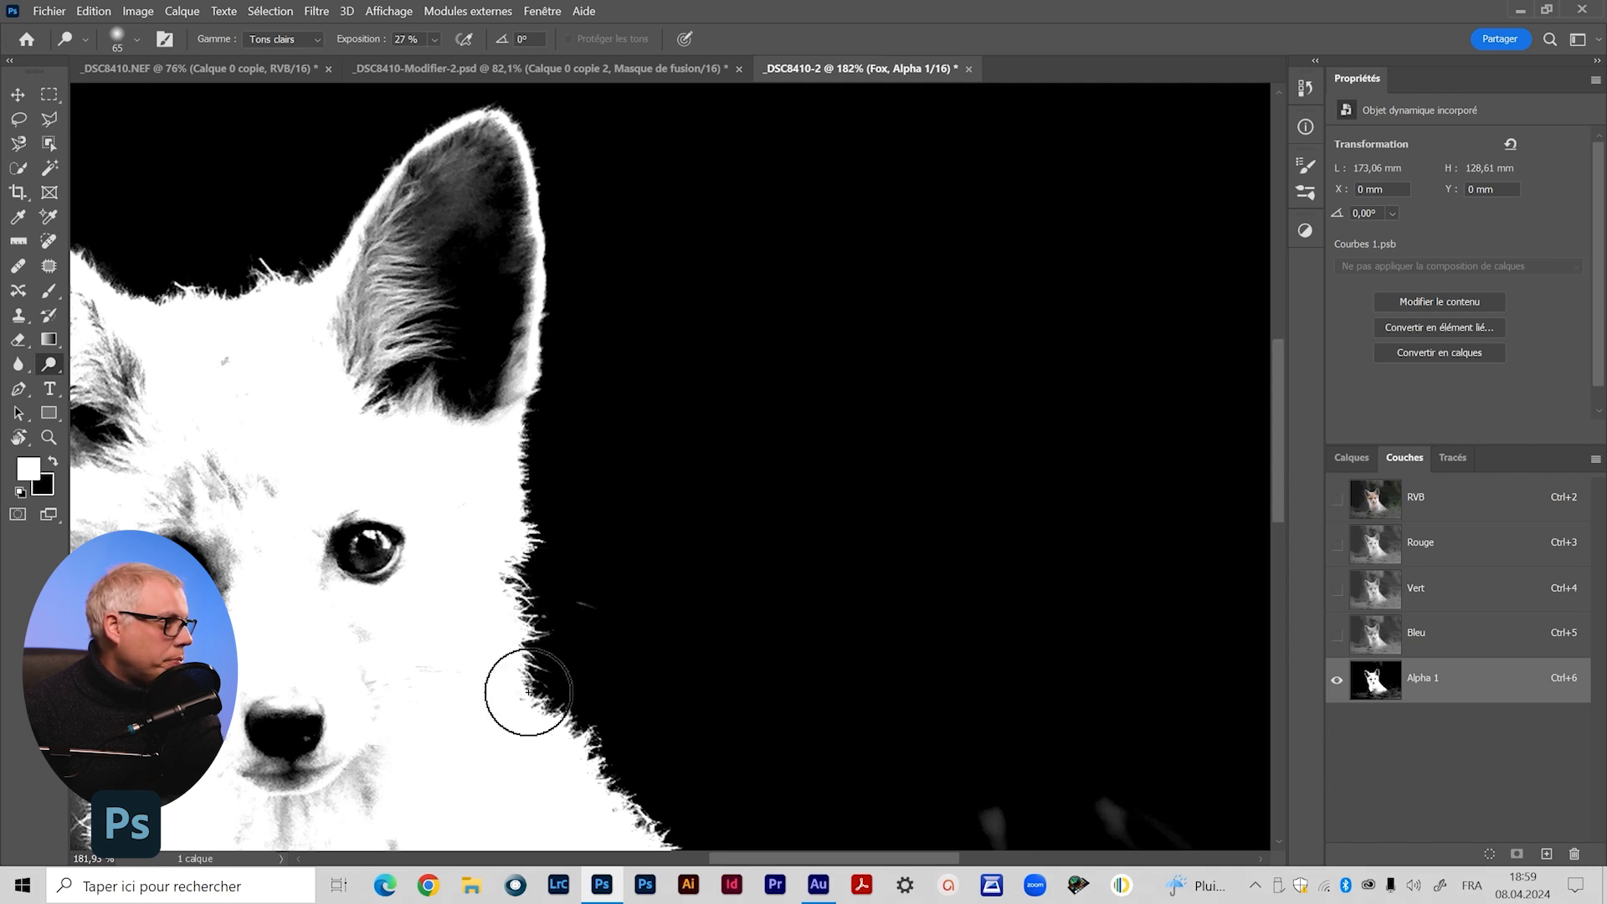
Lighten the fur edge down the fox's back to the tail tip with Densité - on Tons clairs
right_click(51, 366)
click(53, 365)
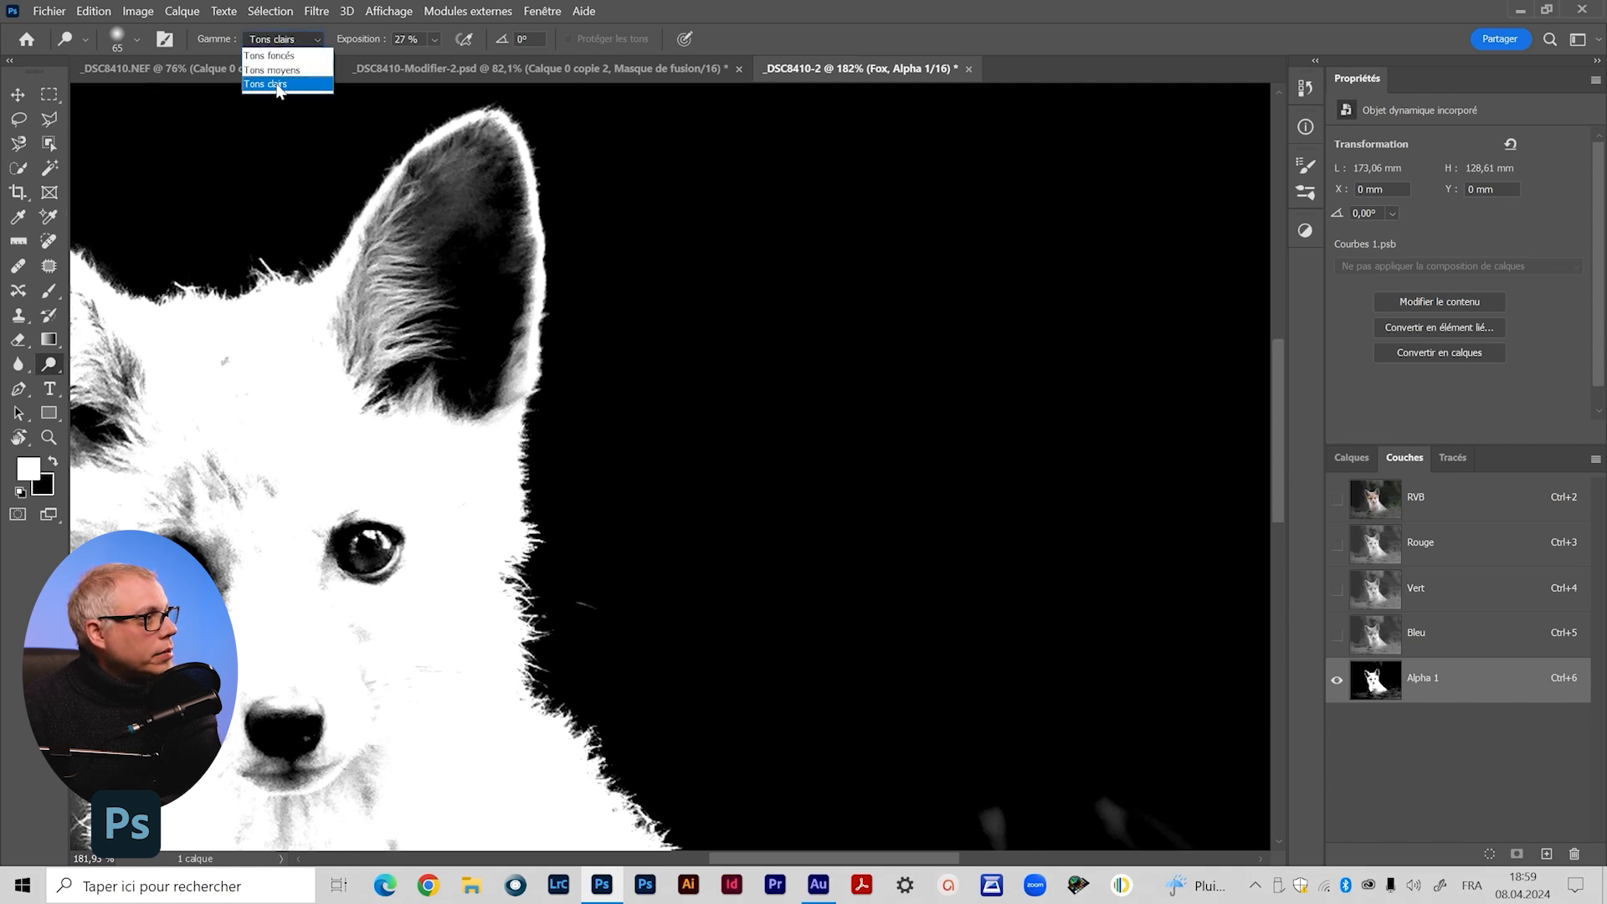
click(277, 85)
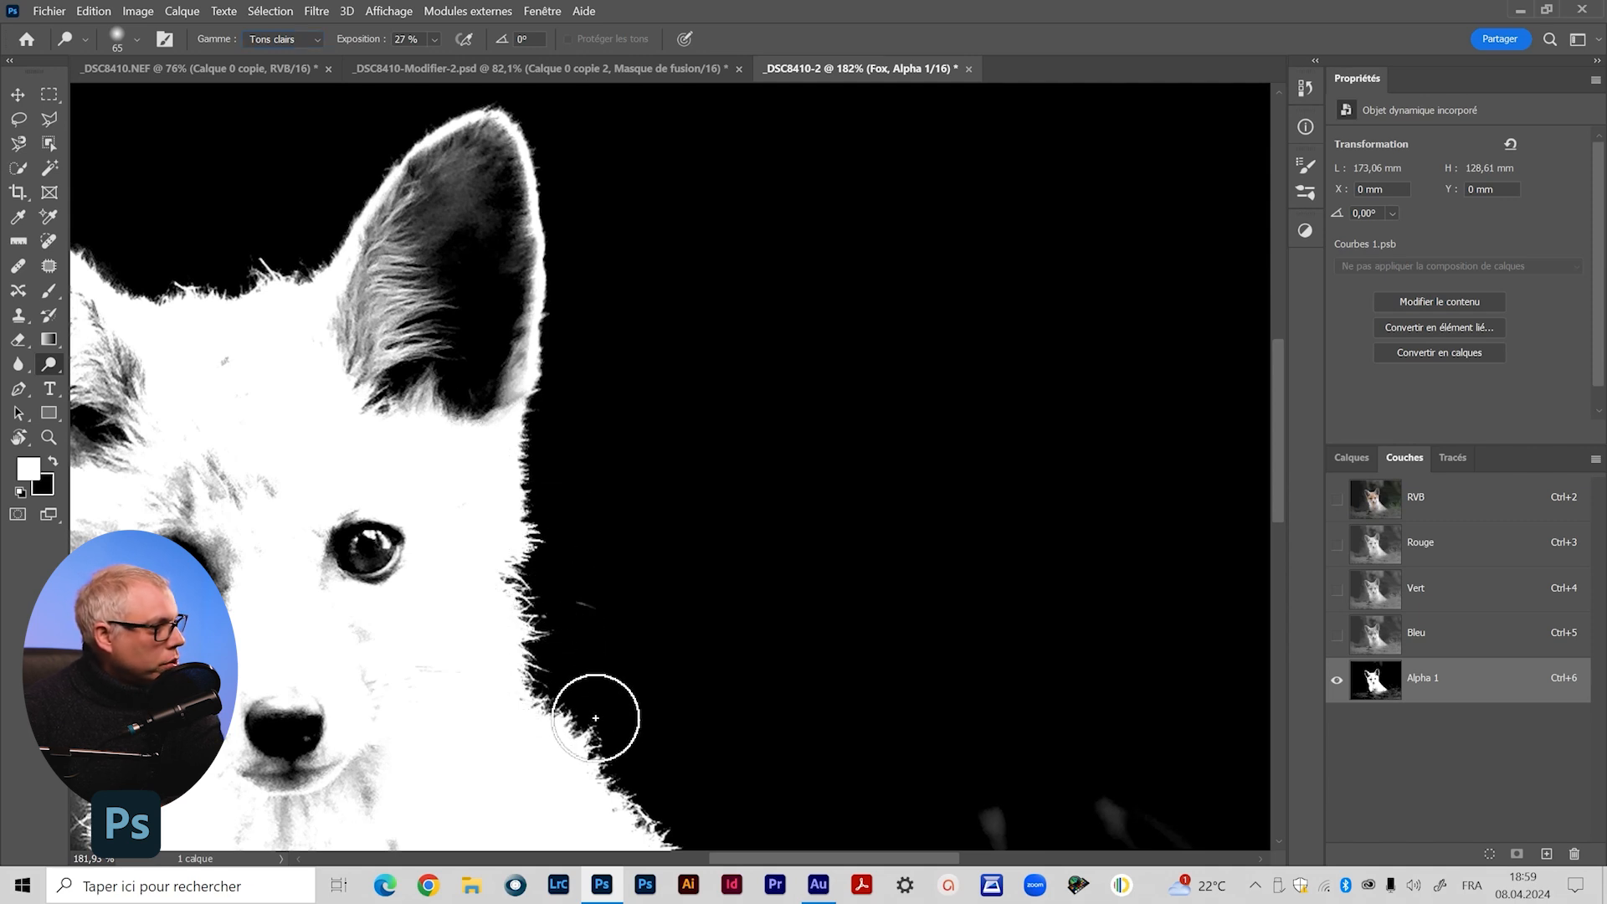
drag(612, 769, 461, 486)
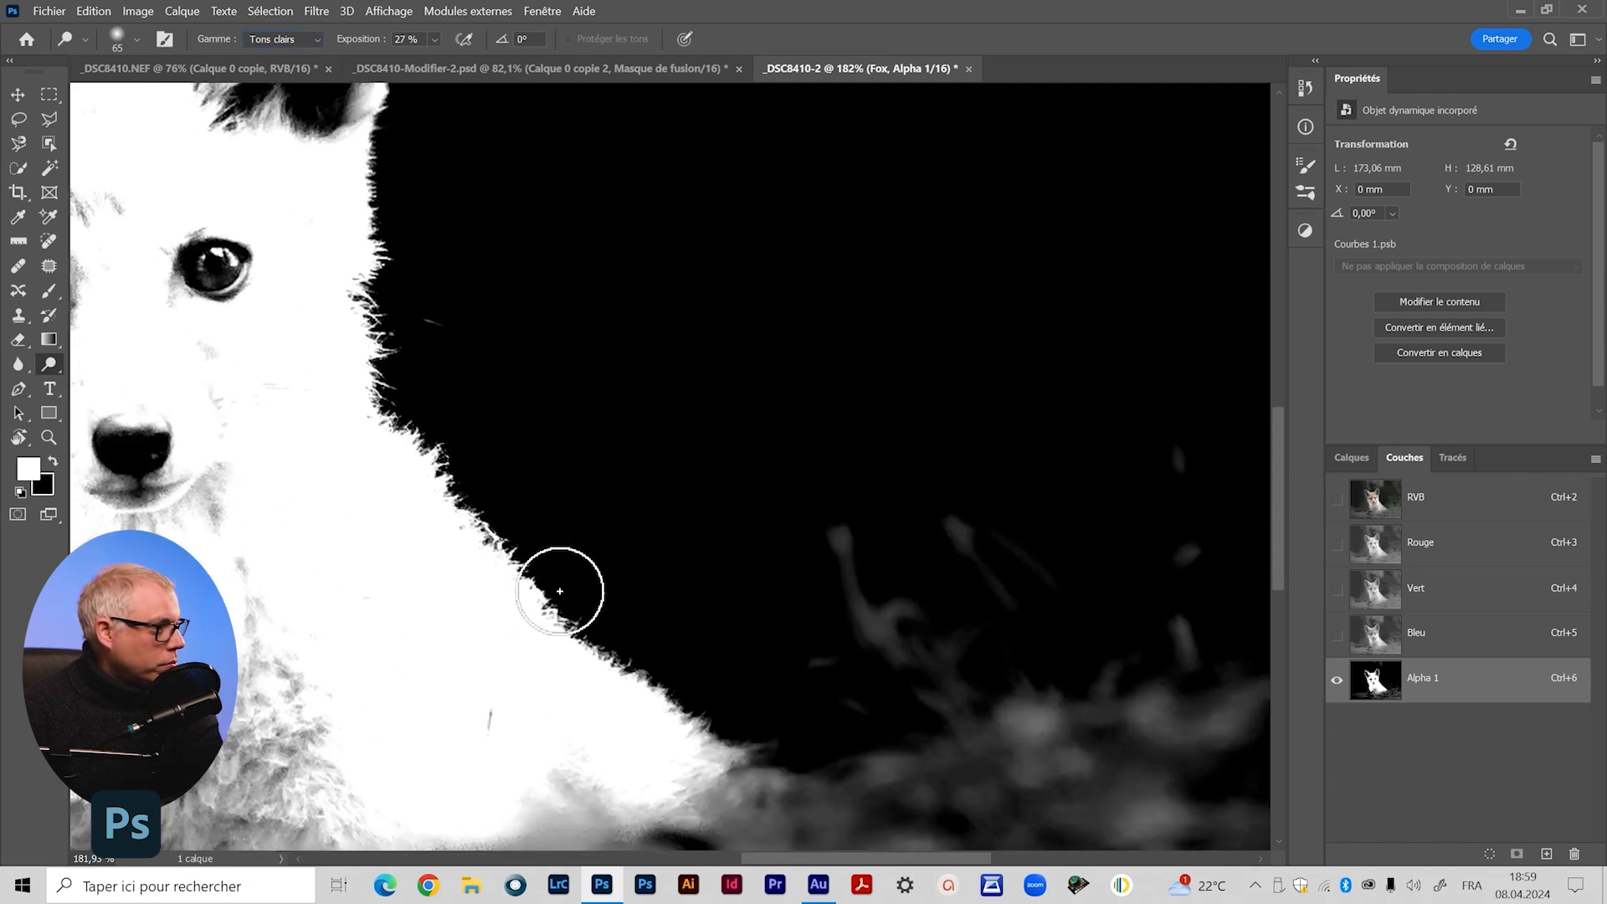
mouse_move(717, 779)
mouse_down()
mouse_move(549, 603)
mouse_move(595, 611)
mouse_up()
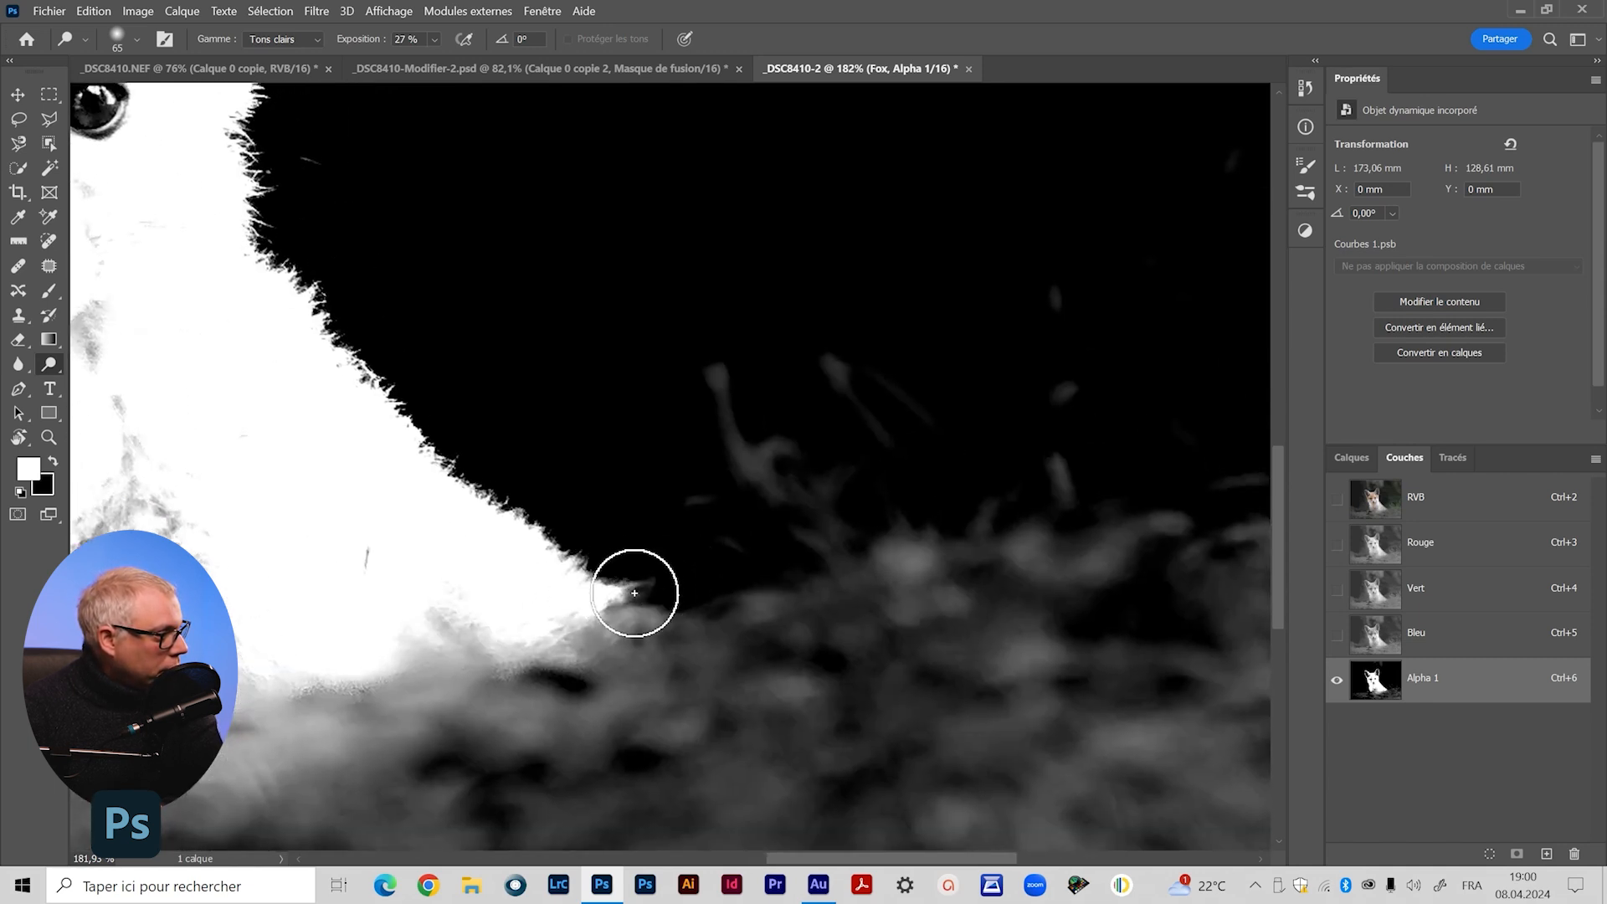
mouse_move(616, 597)
mouse_down()
mouse_move(682, 564)
mouse_move(601, 596)
mouse_move(617, 551)
mouse_move(580, 577)
mouse_move(557, 511)
mouse_move(520, 535)
mouse_move(524, 482)
mouse_move(493, 497)
mouse_move(544, 460)
mouse_up()
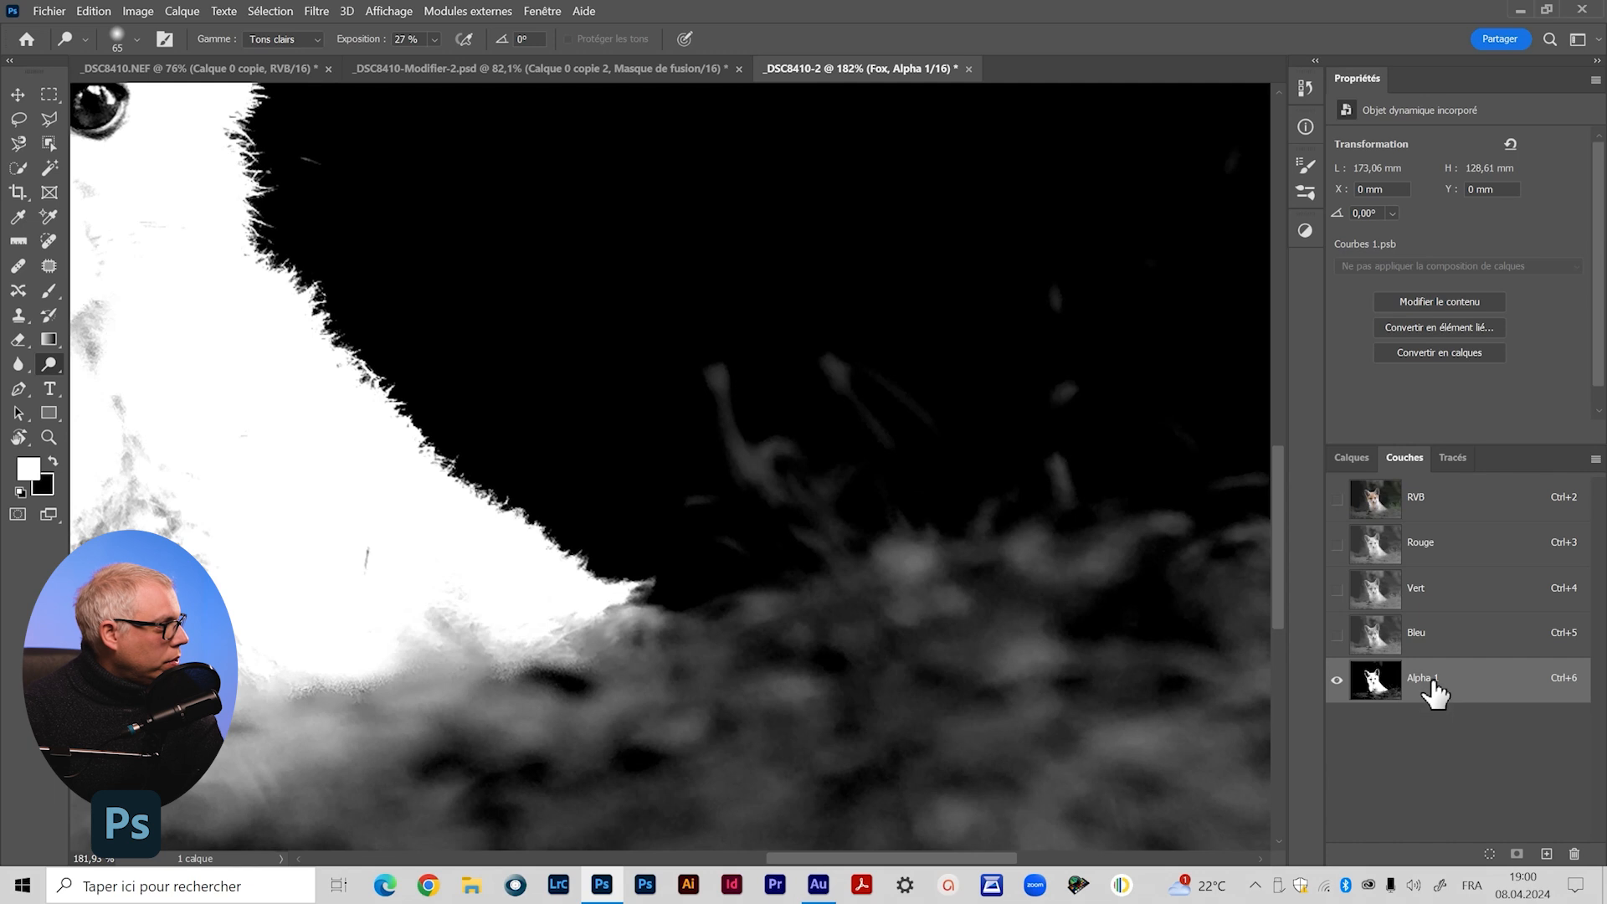
click(1354, 460)
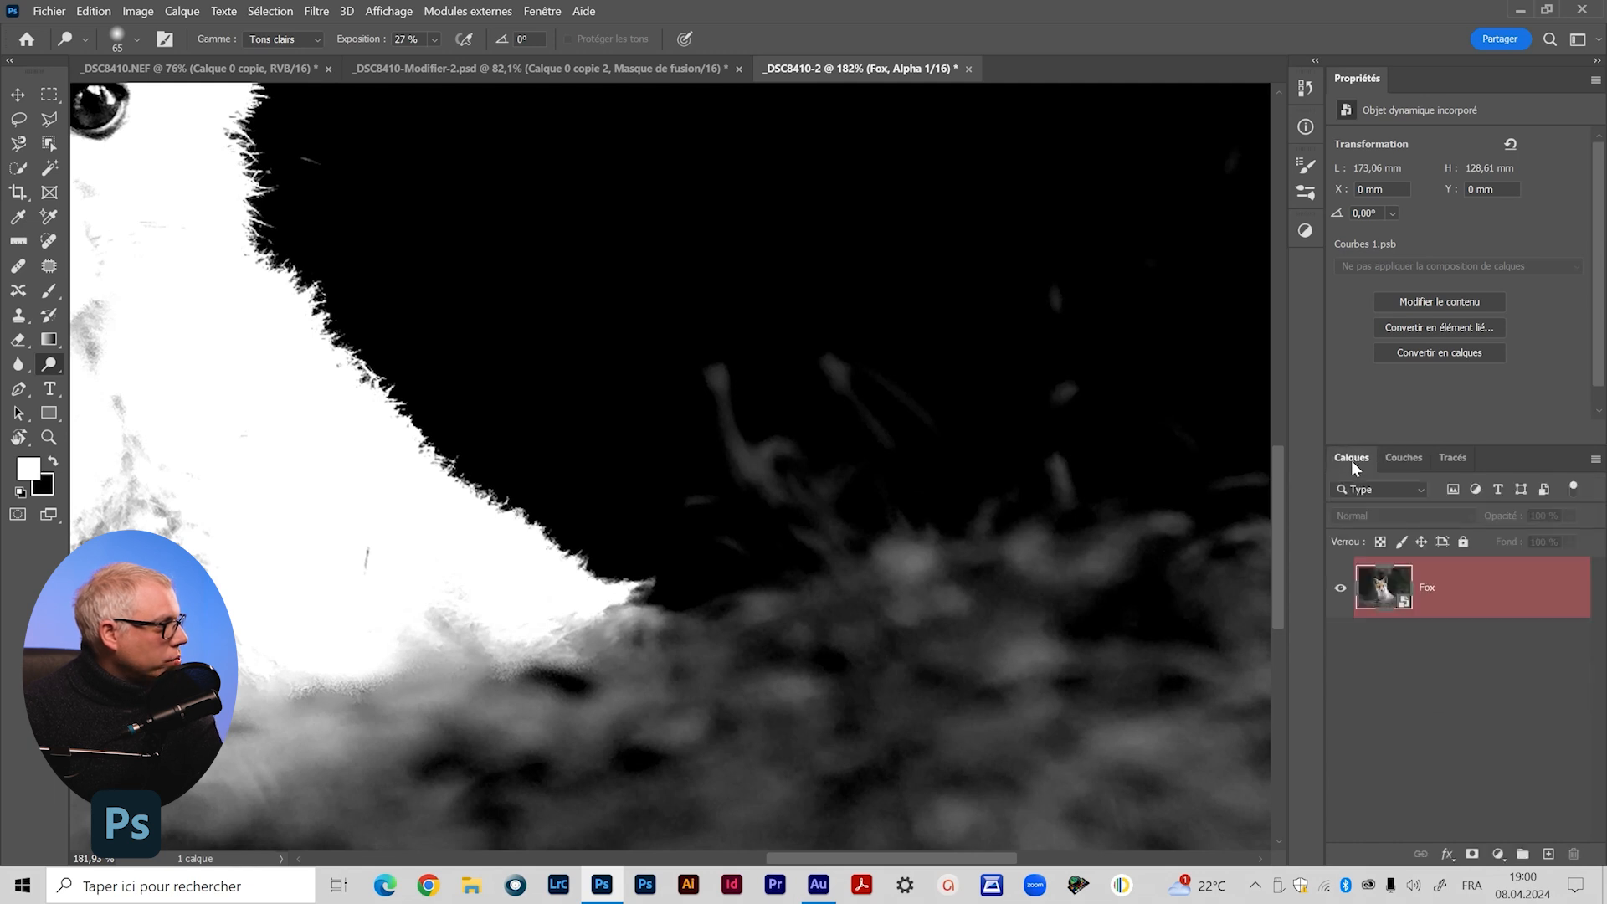
click(1403, 459)
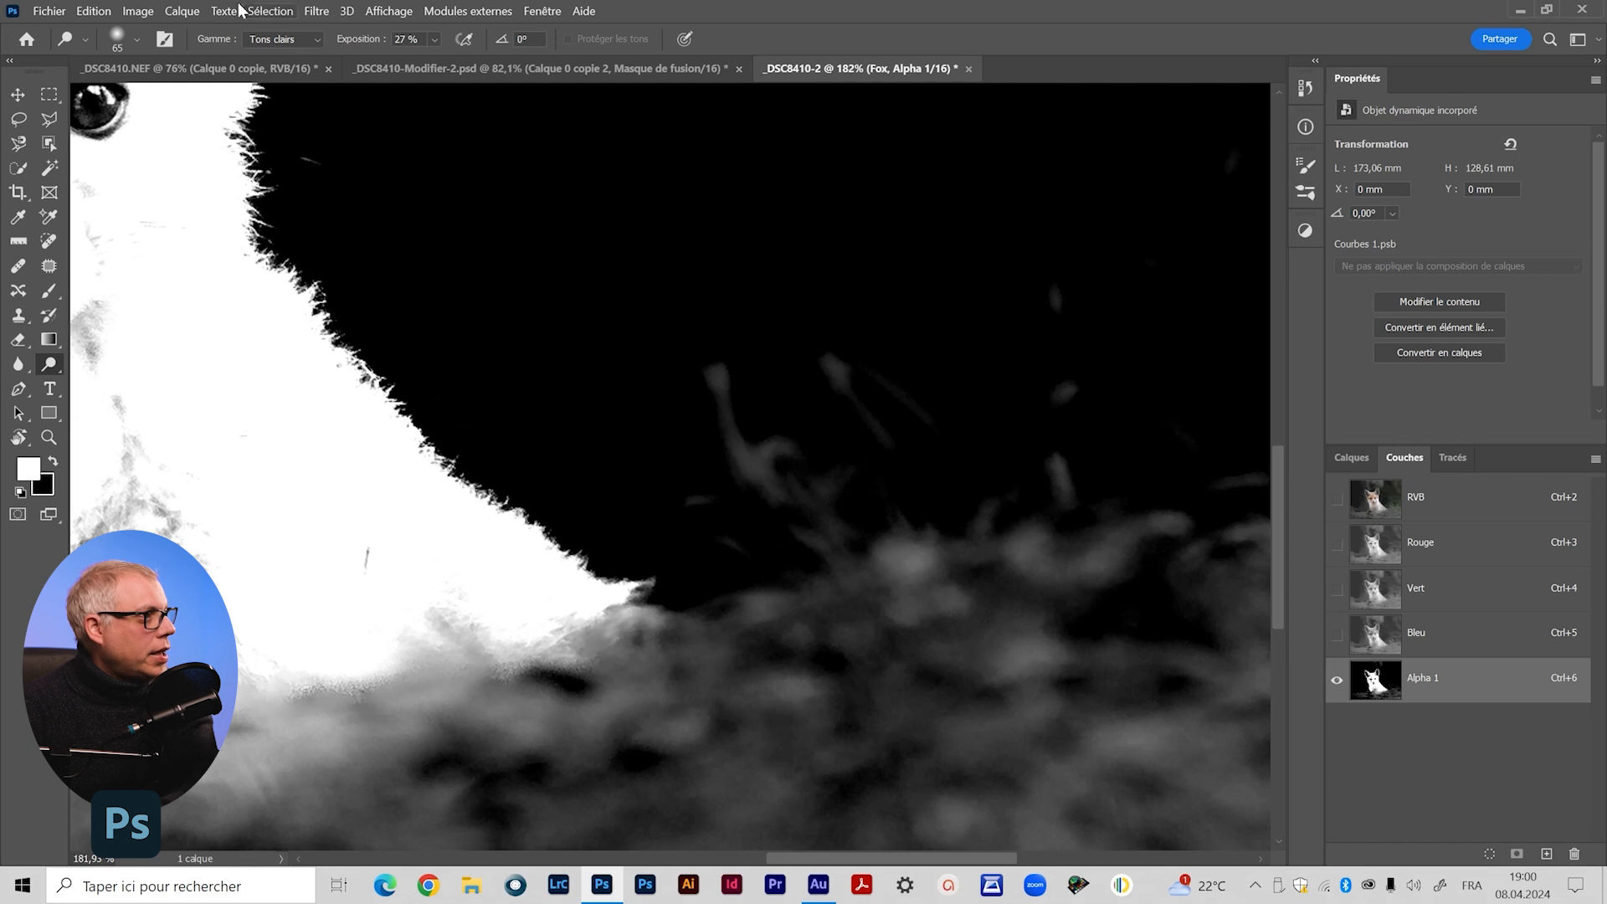
click(139, 12)
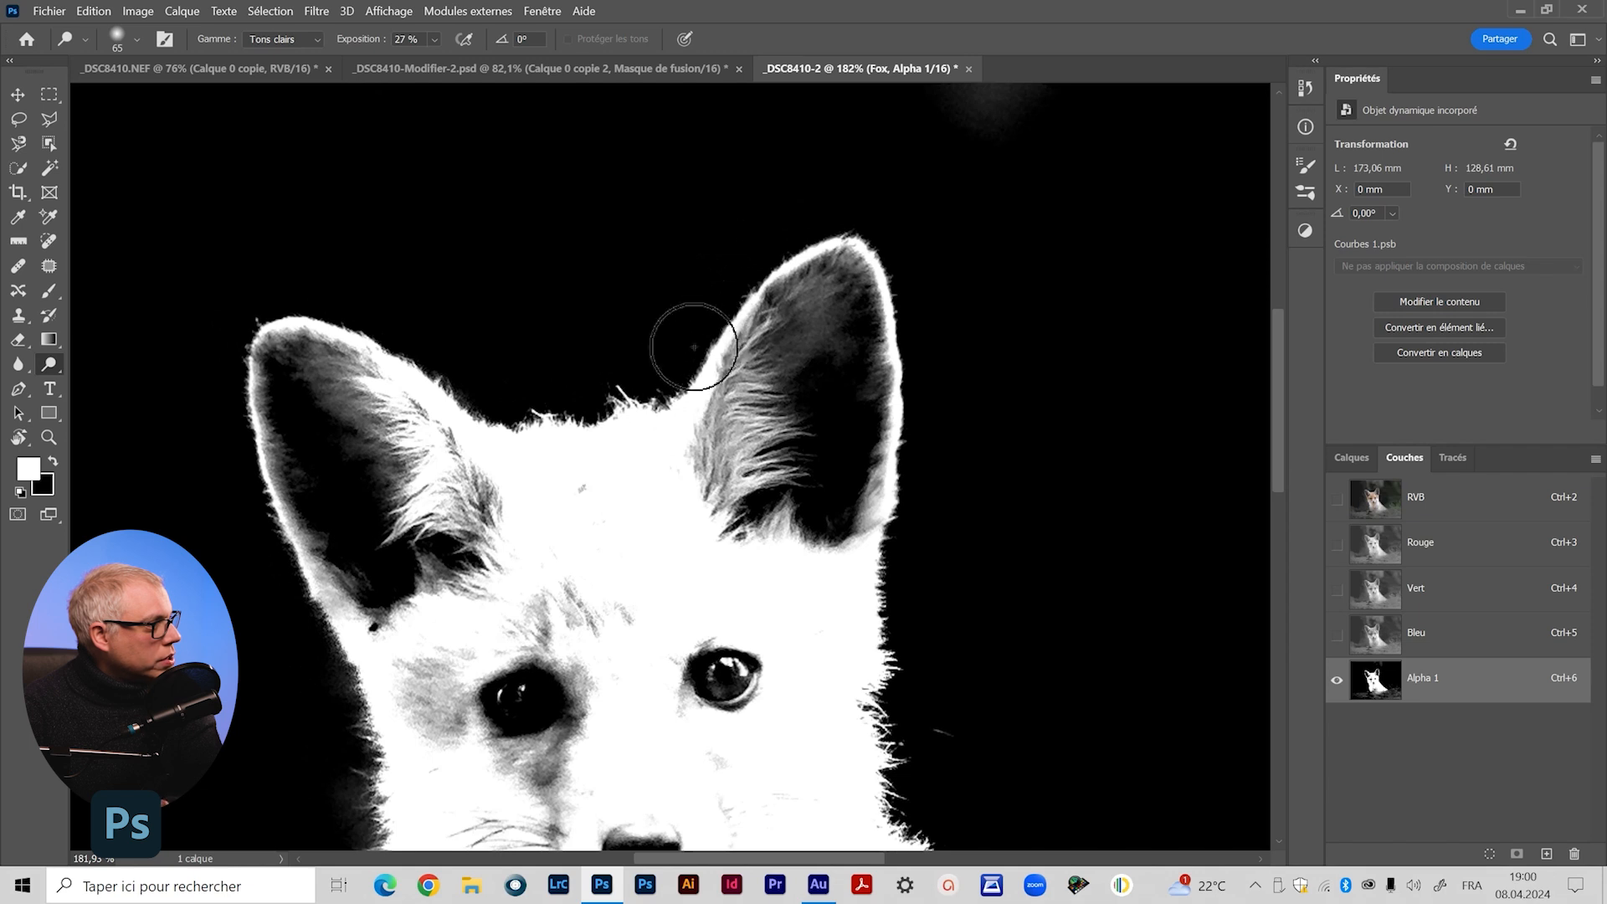
Switch to the Densité + tool with its range on Tons foncés for the grey background beside the left cheek
drag(507, 596, 599, 316)
drag(605, 596, 549, 334)
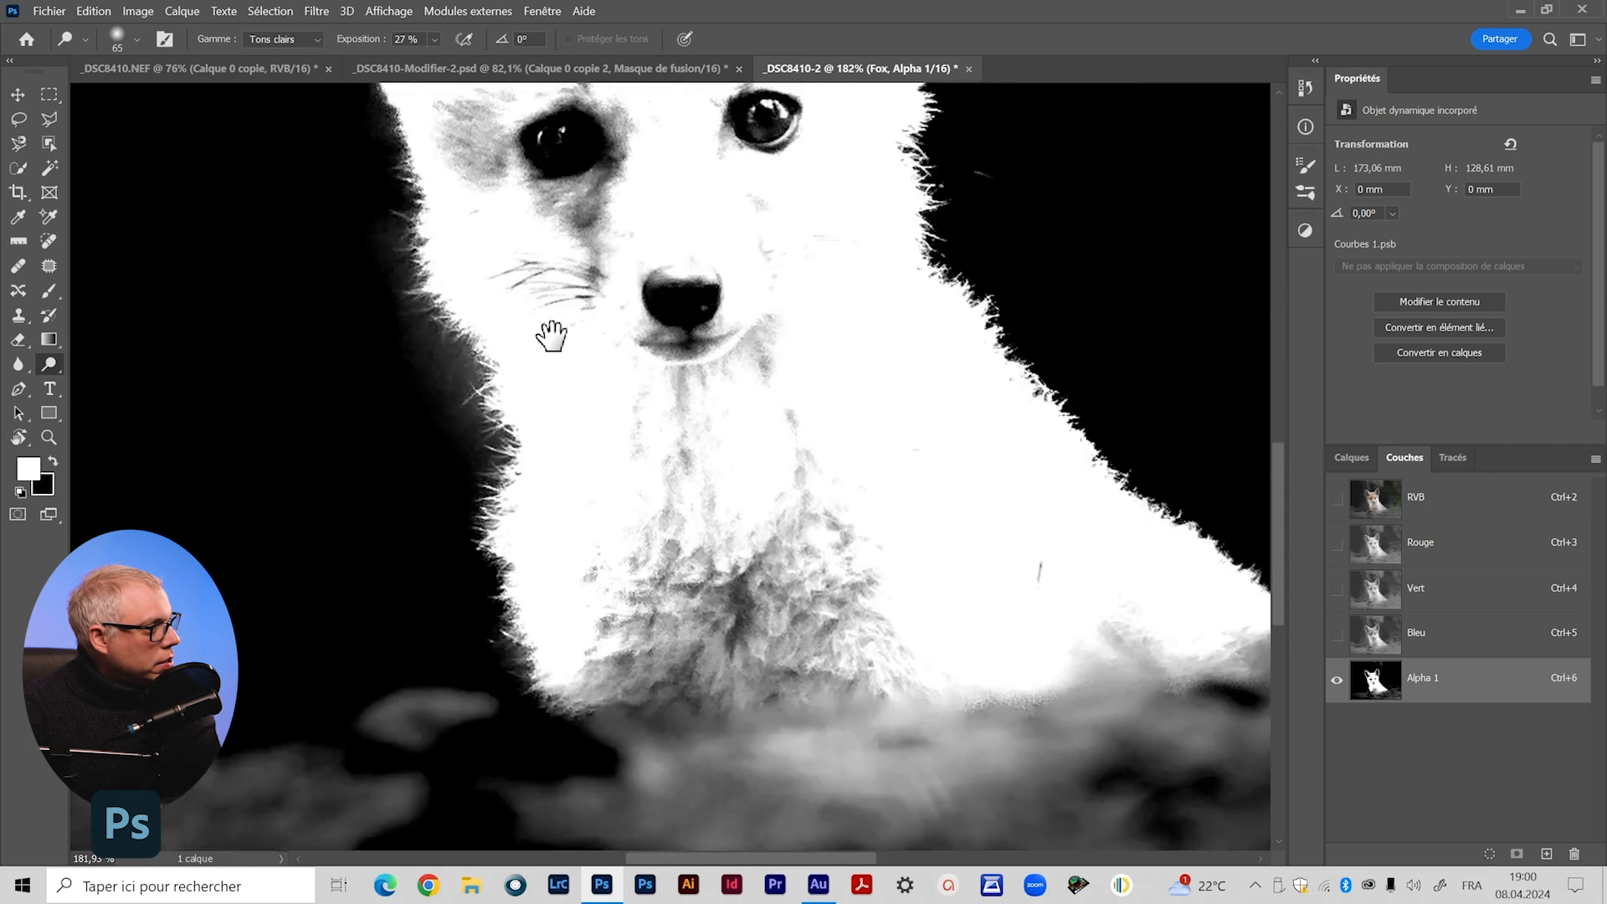
mouse_move(442, 280)
mouse_down()
mouse_move(432, 316)
mouse_move(414, 256)
mouse_move(475, 352)
mouse_move(436, 337)
mouse_move(425, 290)
mouse_move(452, 347)
mouse_move(427, 266)
mouse_move(450, 357)
mouse_move(410, 281)
mouse_move(473, 334)
mouse_move(459, 315)
mouse_move(514, 484)
mouse_move(584, 592)
mouse_up()
key(z)
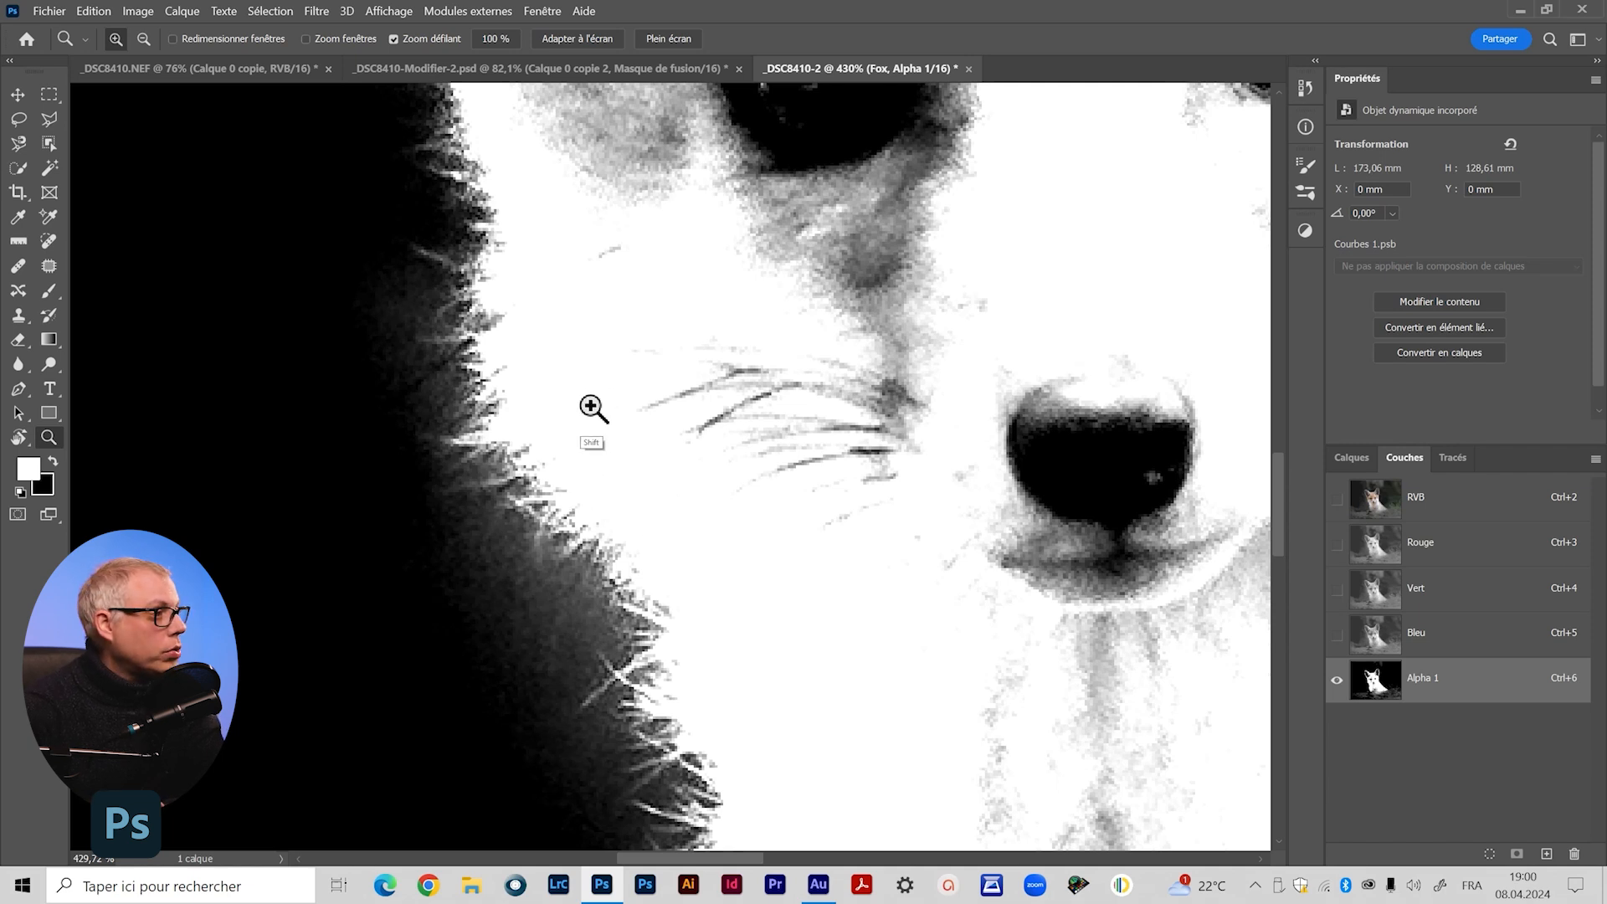
key(shift+o)
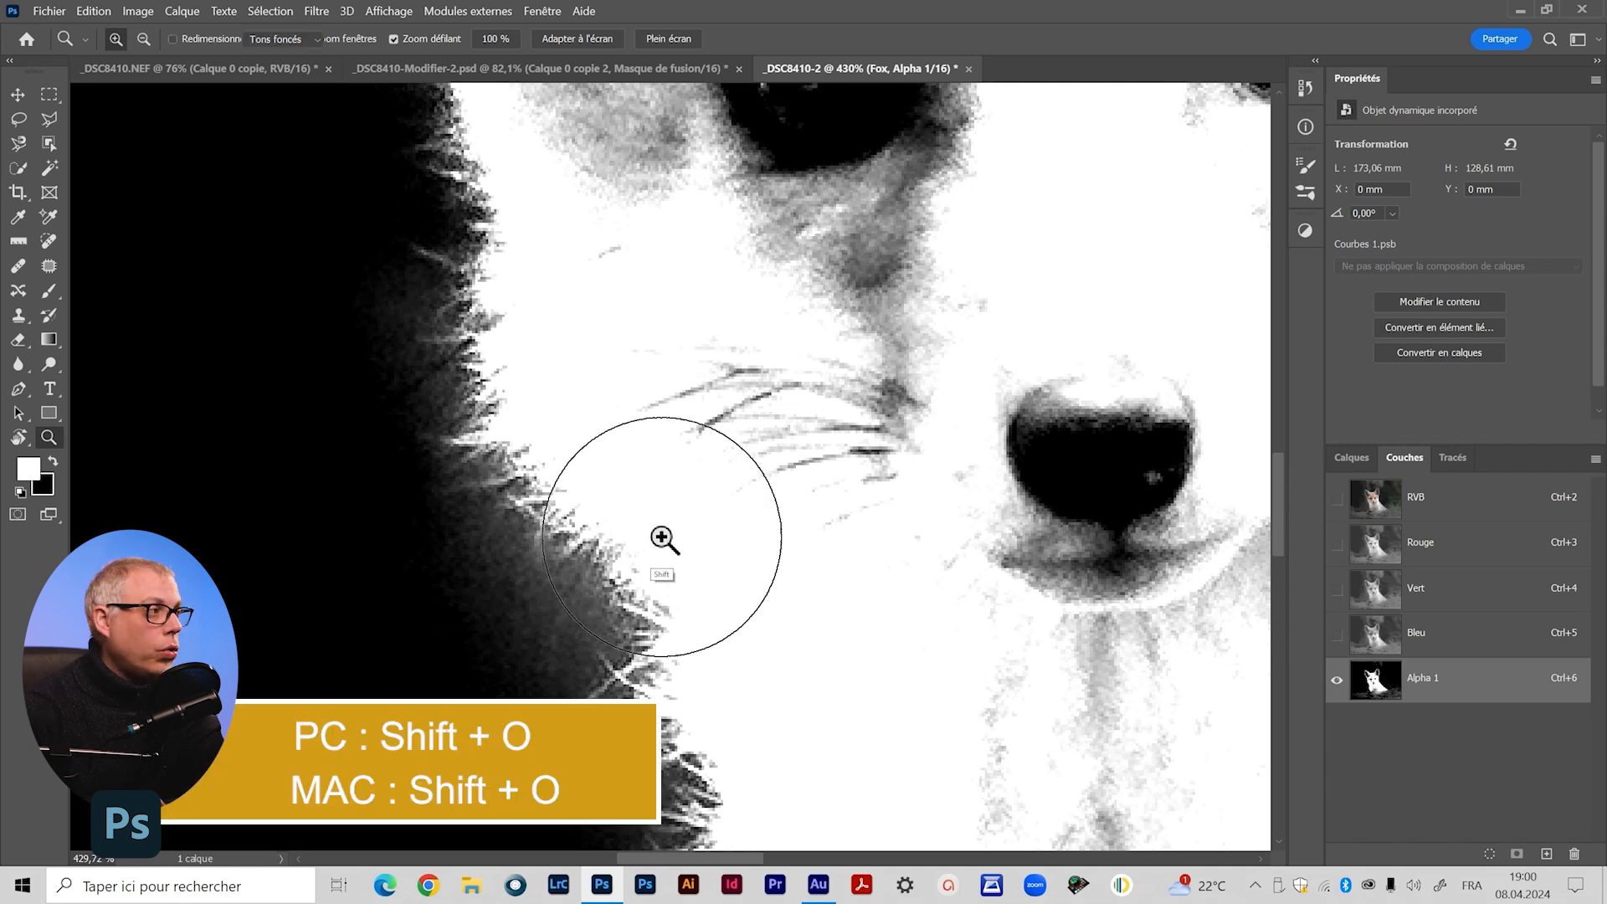
alt+click(50, 367)
click(134, 382)
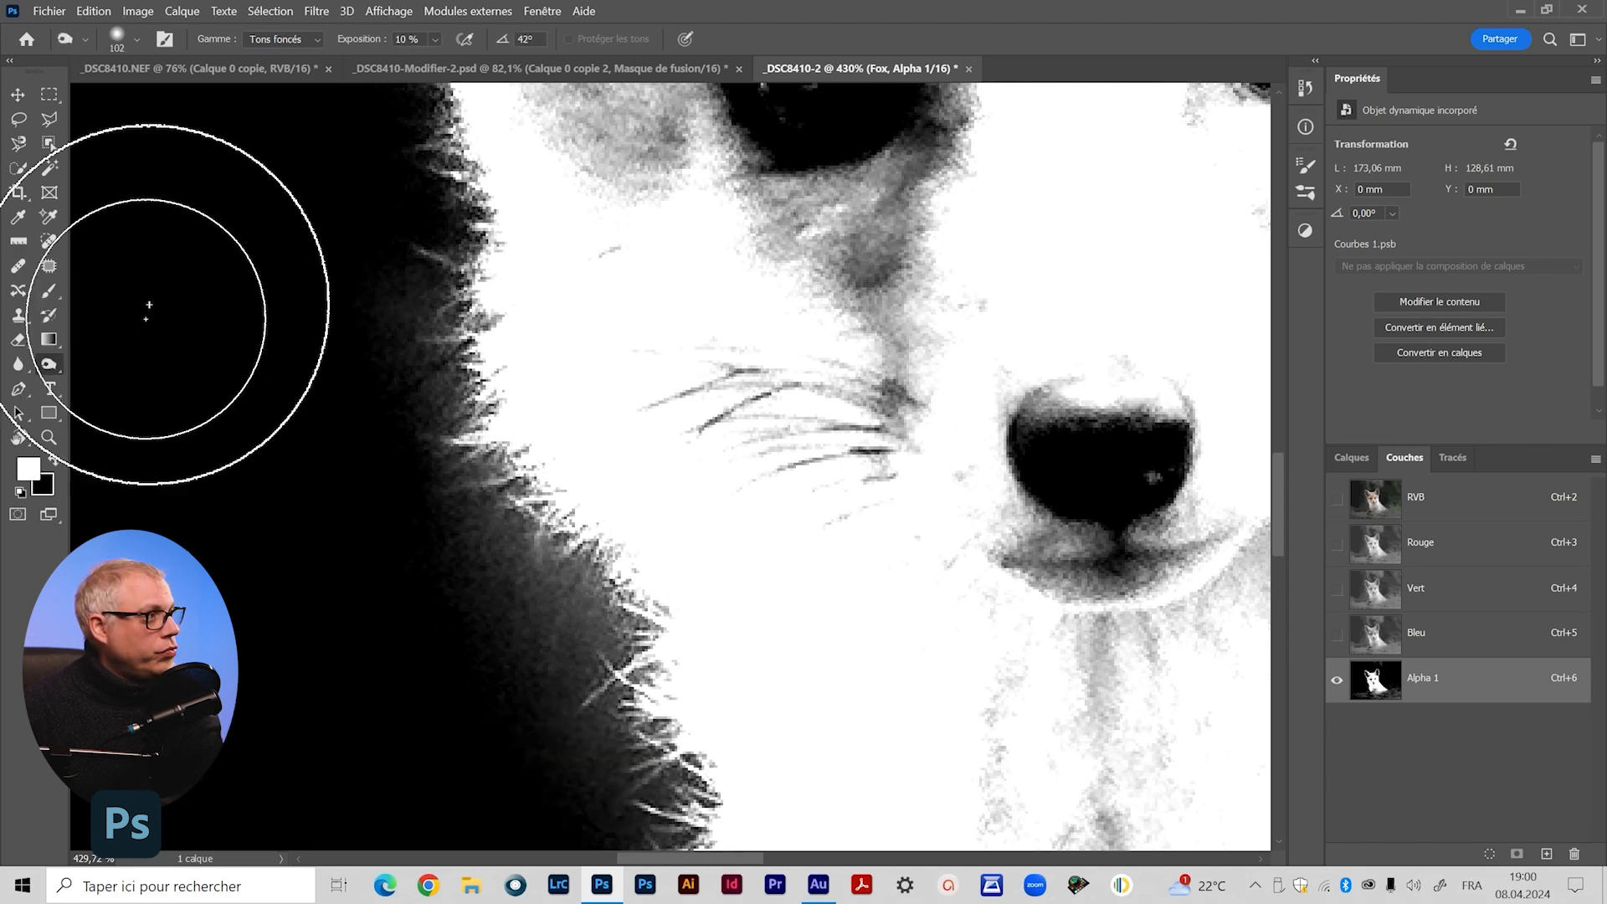
click(255, 38)
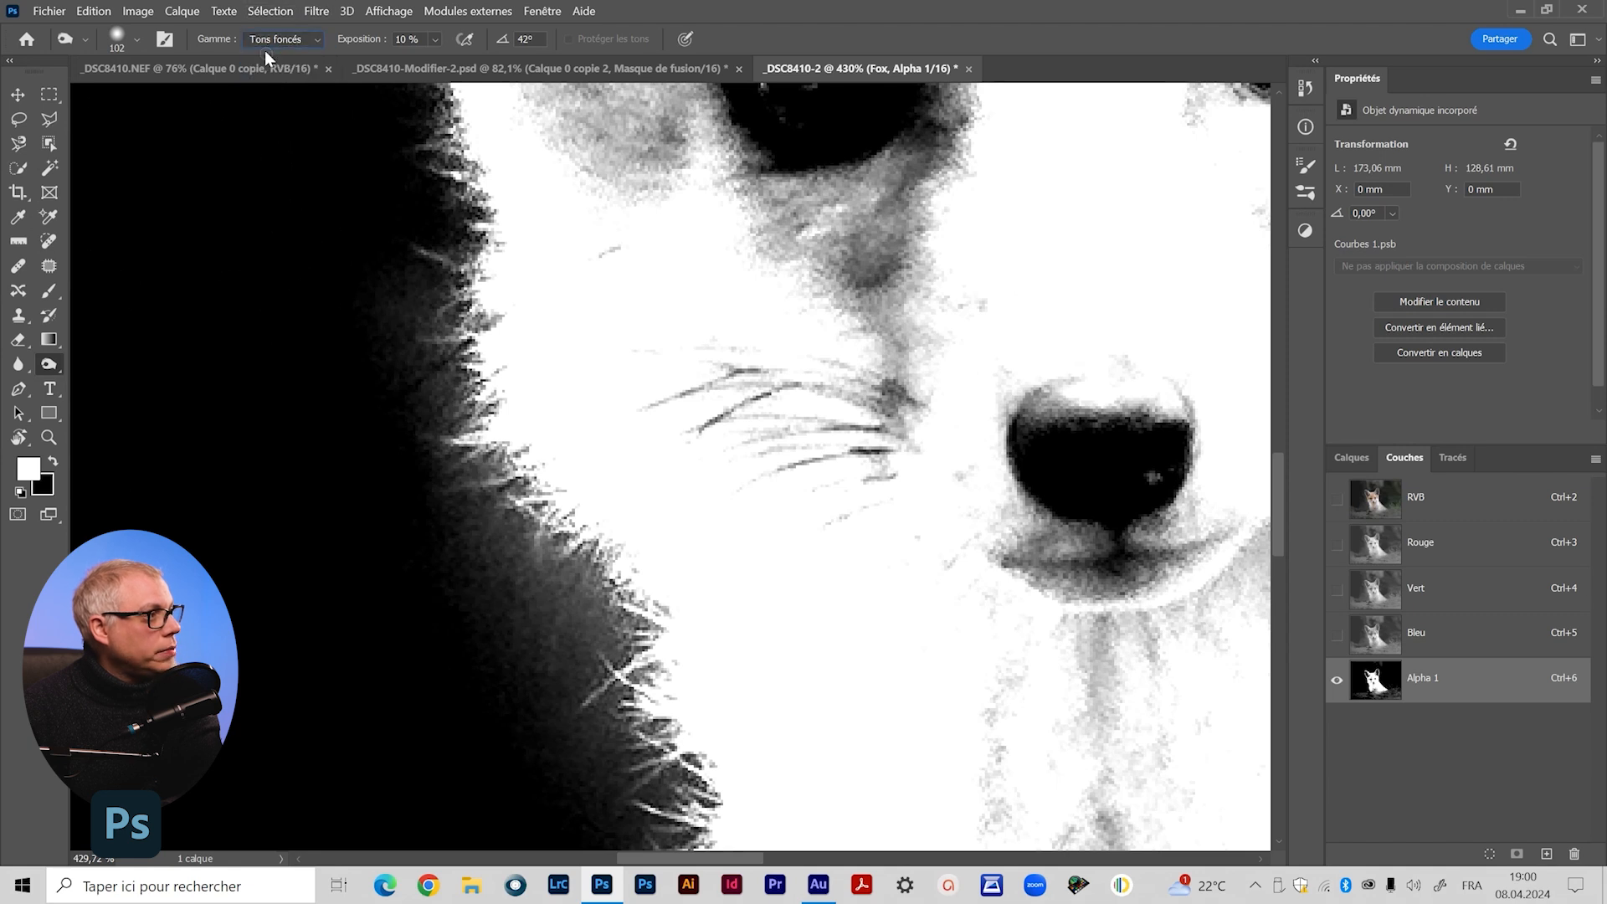
Darken the grey background beside the left cheek fur with Densité +, using a 41-pixel brush at 10 % exposure
drag(478, 528, 356, 569)
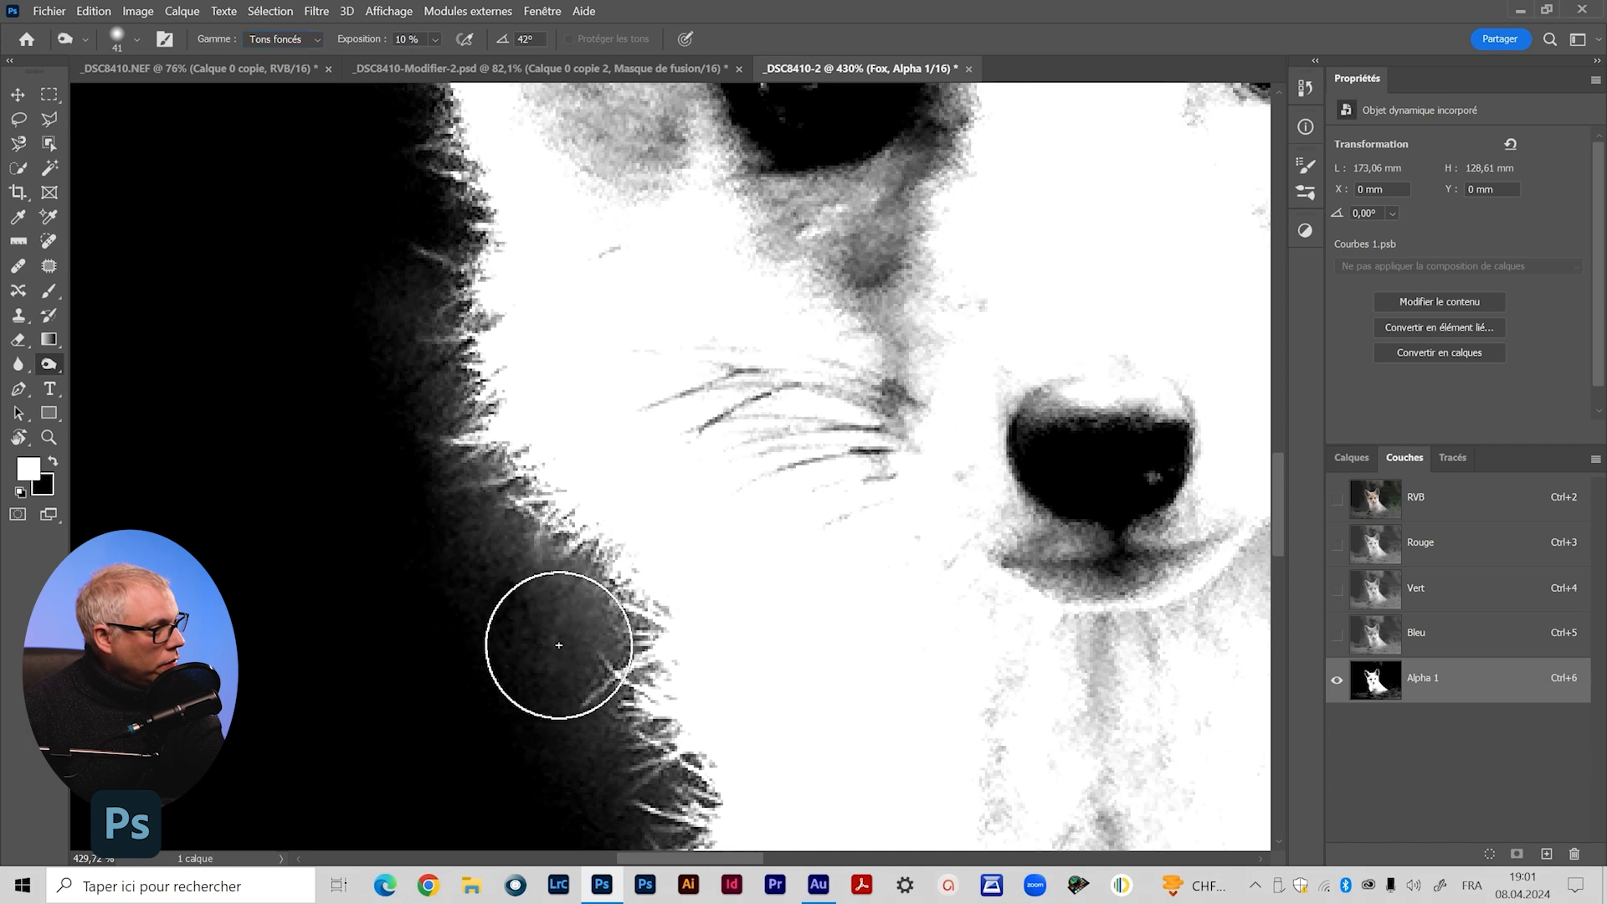
mouse_move(524, 572)
mouse_down()
mouse_move(494, 536)
mouse_move(567, 705)
mouse_move(511, 539)
mouse_move(571, 684)
mouse_move(521, 538)
mouse_move(511, 626)
mouse_move(571, 639)
mouse_move(439, 484)
mouse_move(483, 510)
mouse_move(468, 460)
mouse_move(486, 482)
mouse_move(478, 523)
mouse_move(425, 412)
mouse_move(442, 361)
mouse_move(432, 286)
mouse_move(562, 212)
mouse_up()
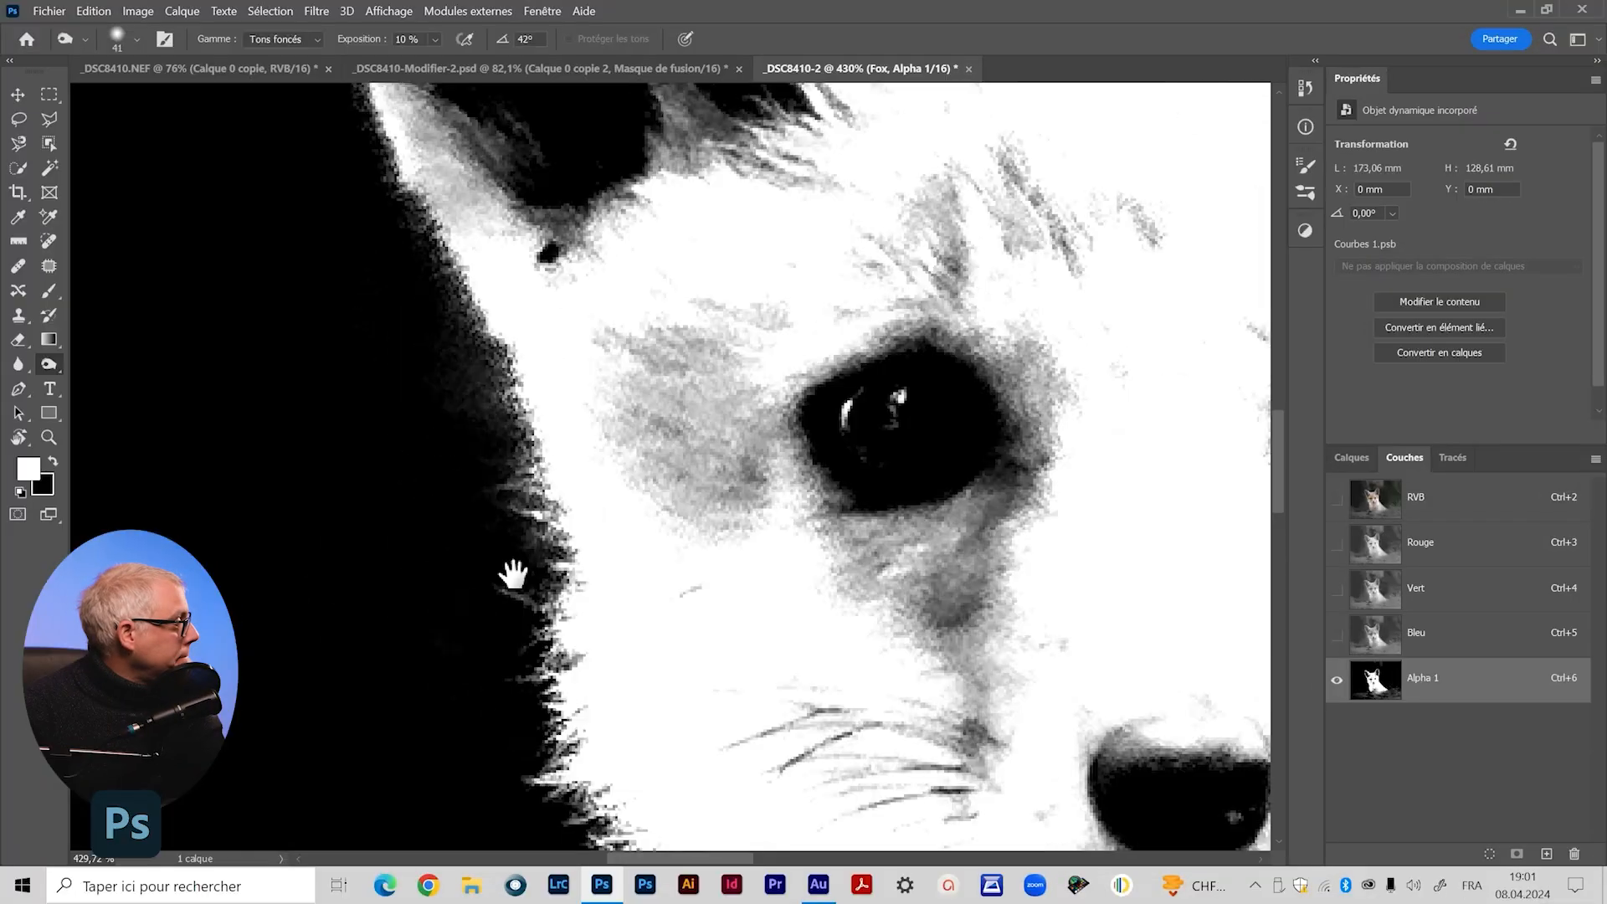
drag(516, 574, 391, 236)
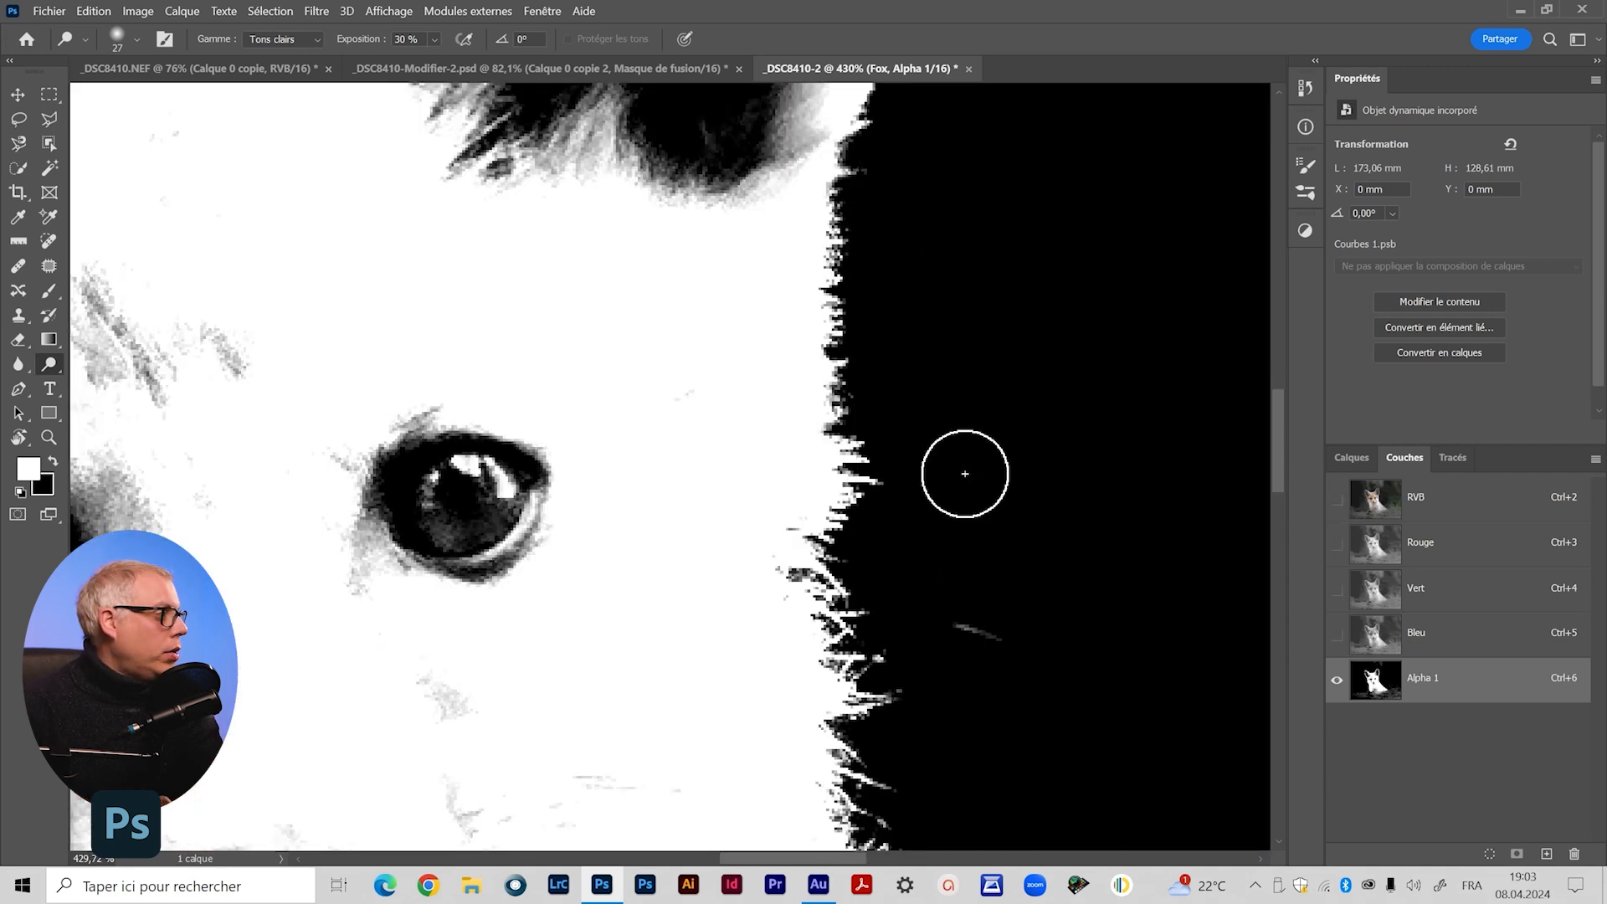
Lighten the fur edge from the right cheek down the back with Densité - on Tons clairs at 30 % exposure
drag(939, 630, 852, 445)
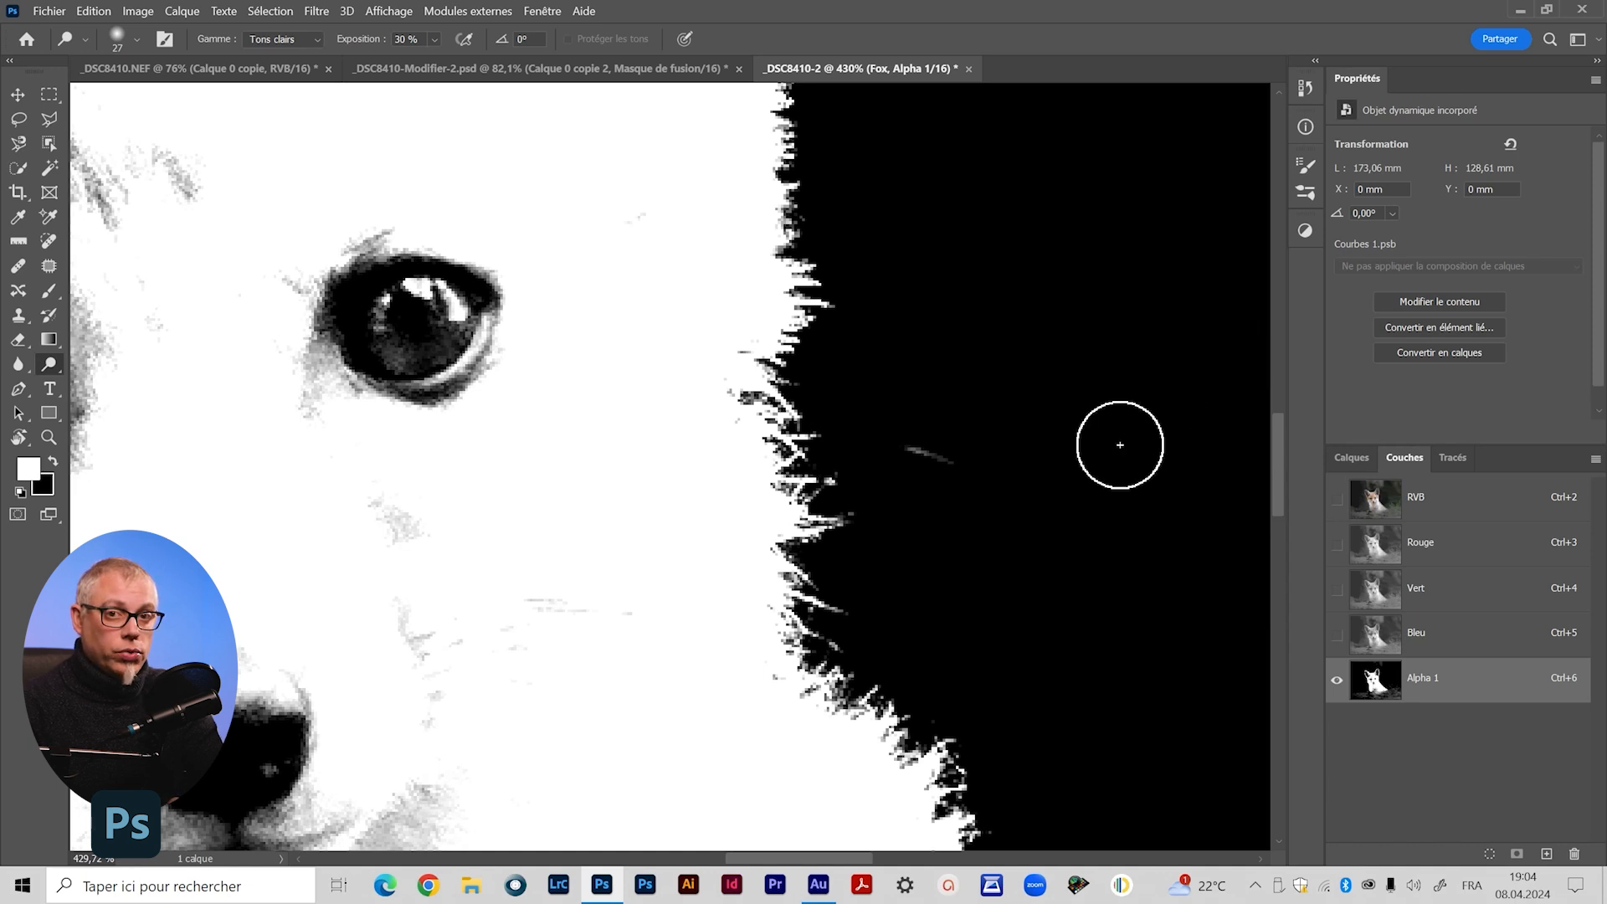
drag(1066, 672, 954, 385)
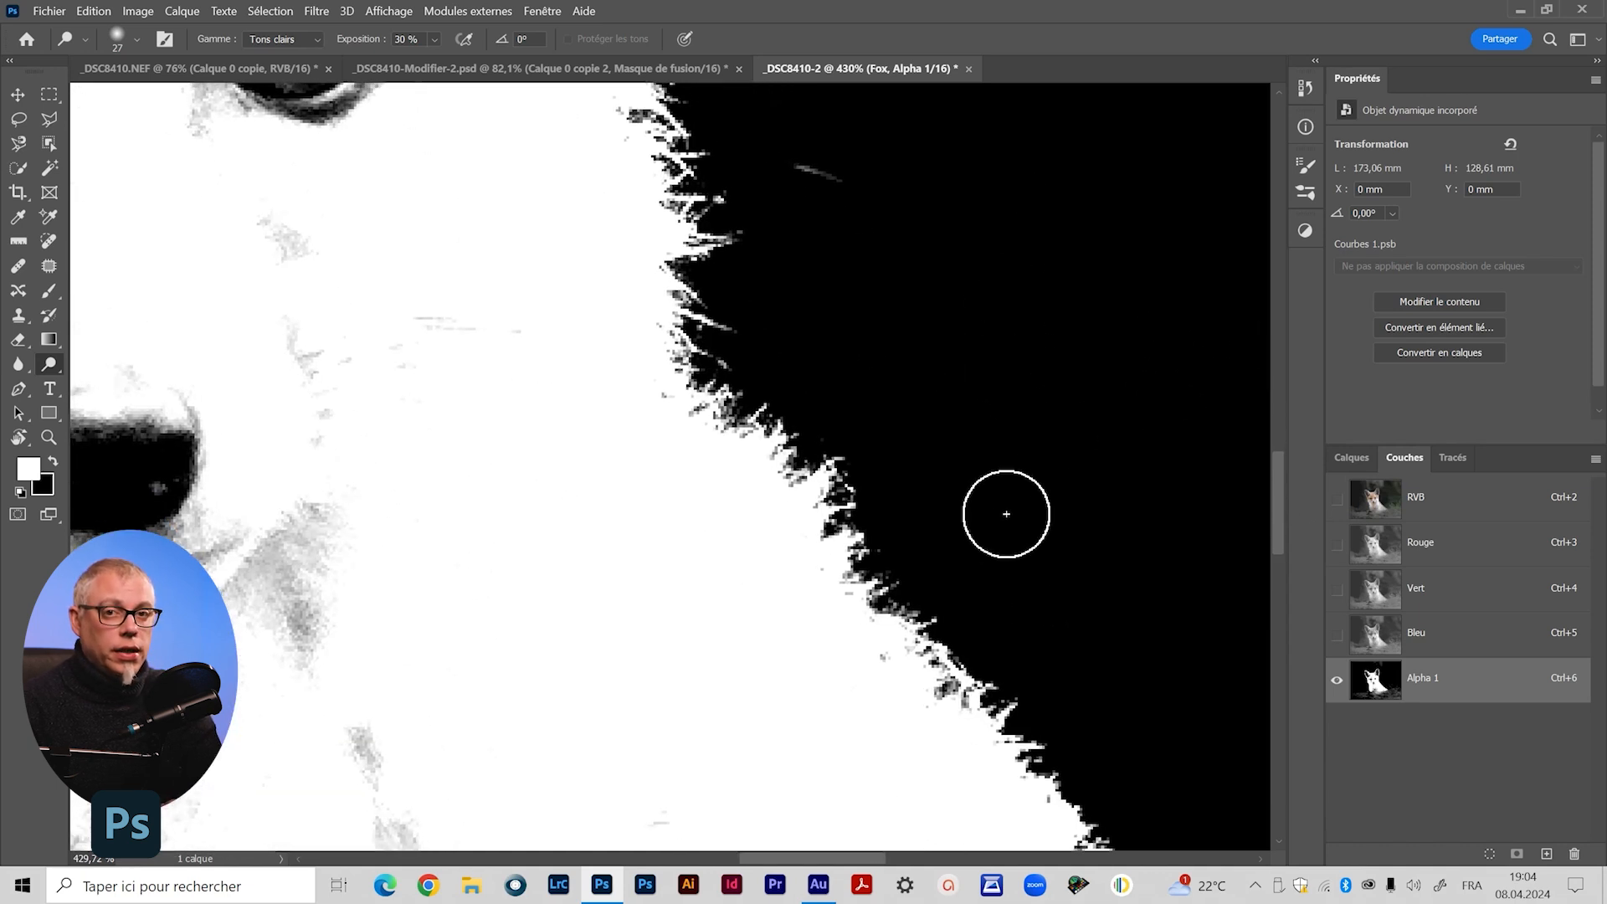
drag(1016, 542, 907, 529)
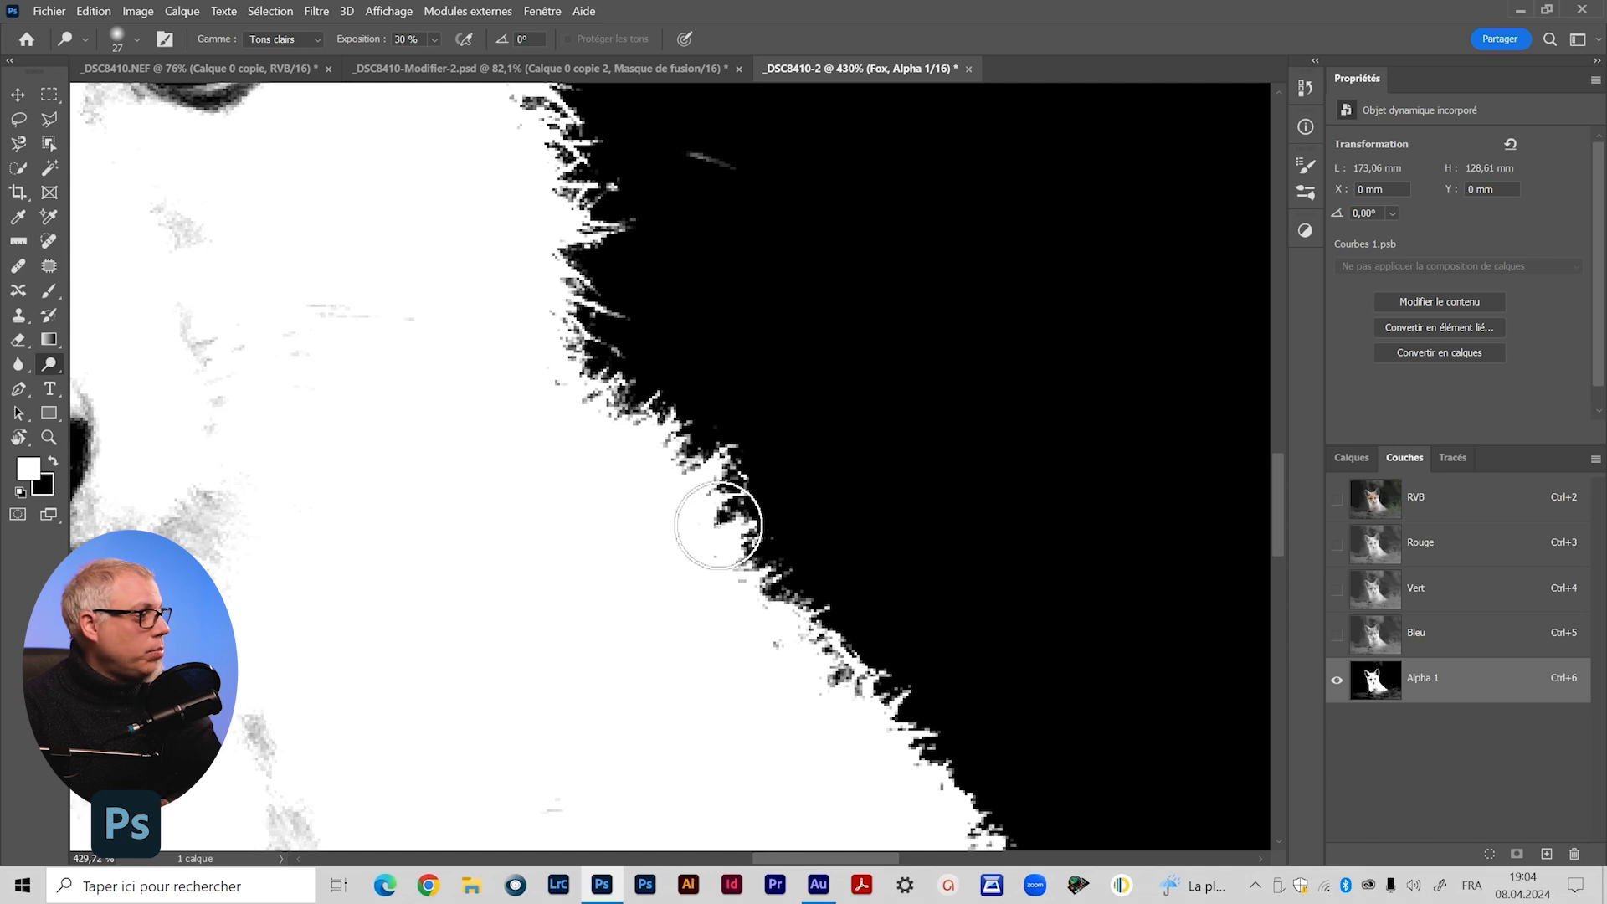
mouse_move(918, 659)
mouse_down()
mouse_move(692, 369)
mouse_move(645, 365)
mouse_up()
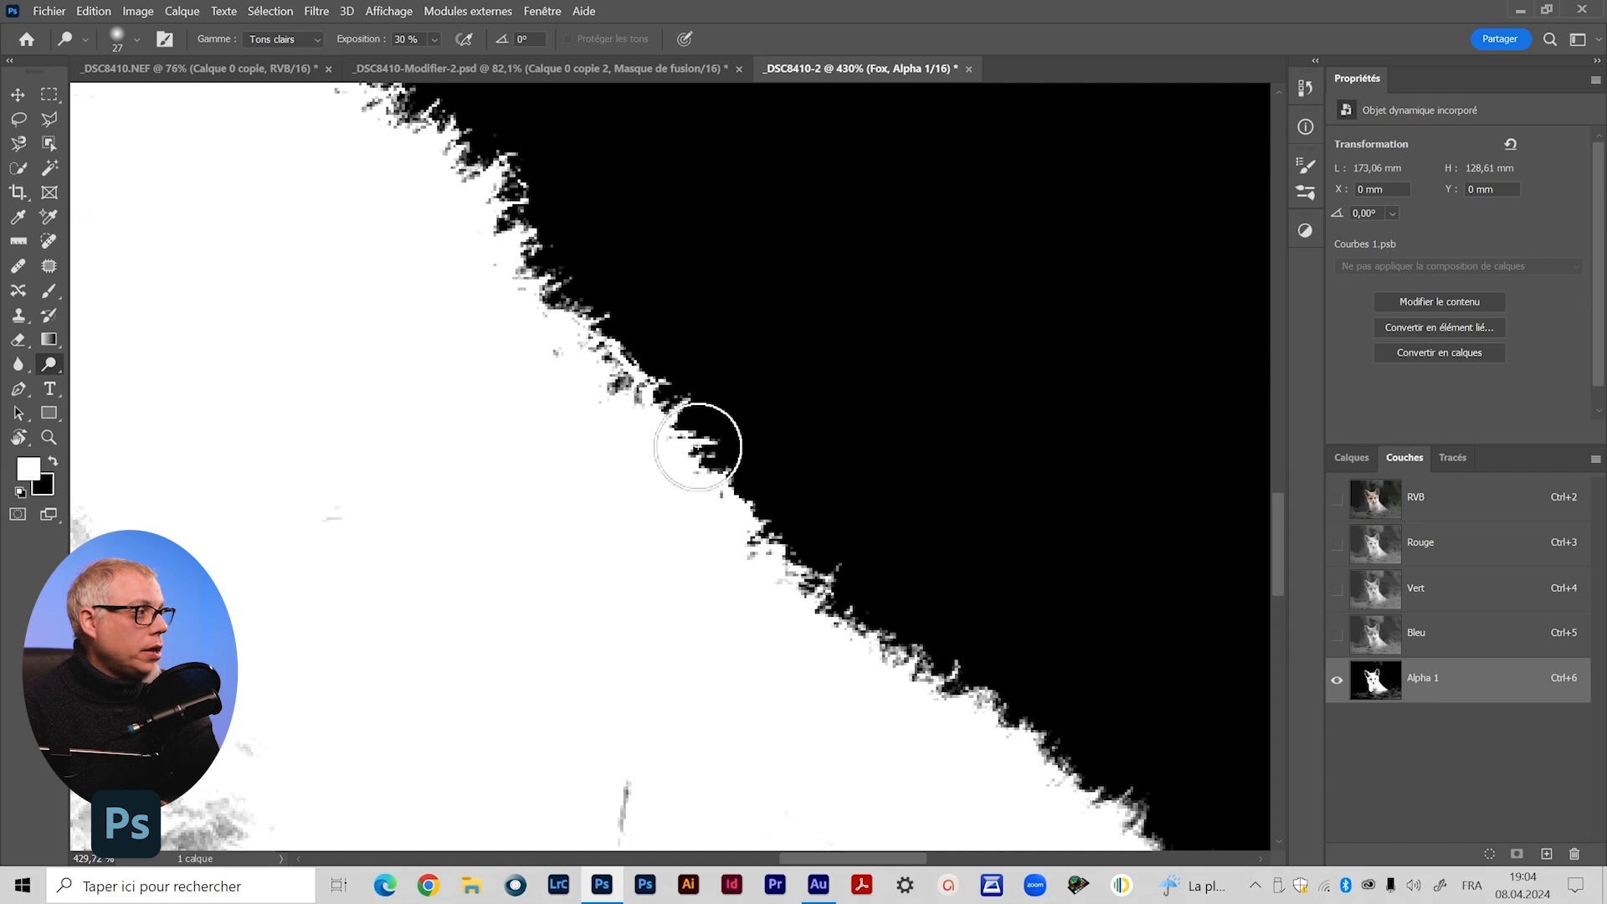
Show the RVB composite with the Alpha 1 overlay to check the fur edge along the back, then hide it again
click(1337, 499)
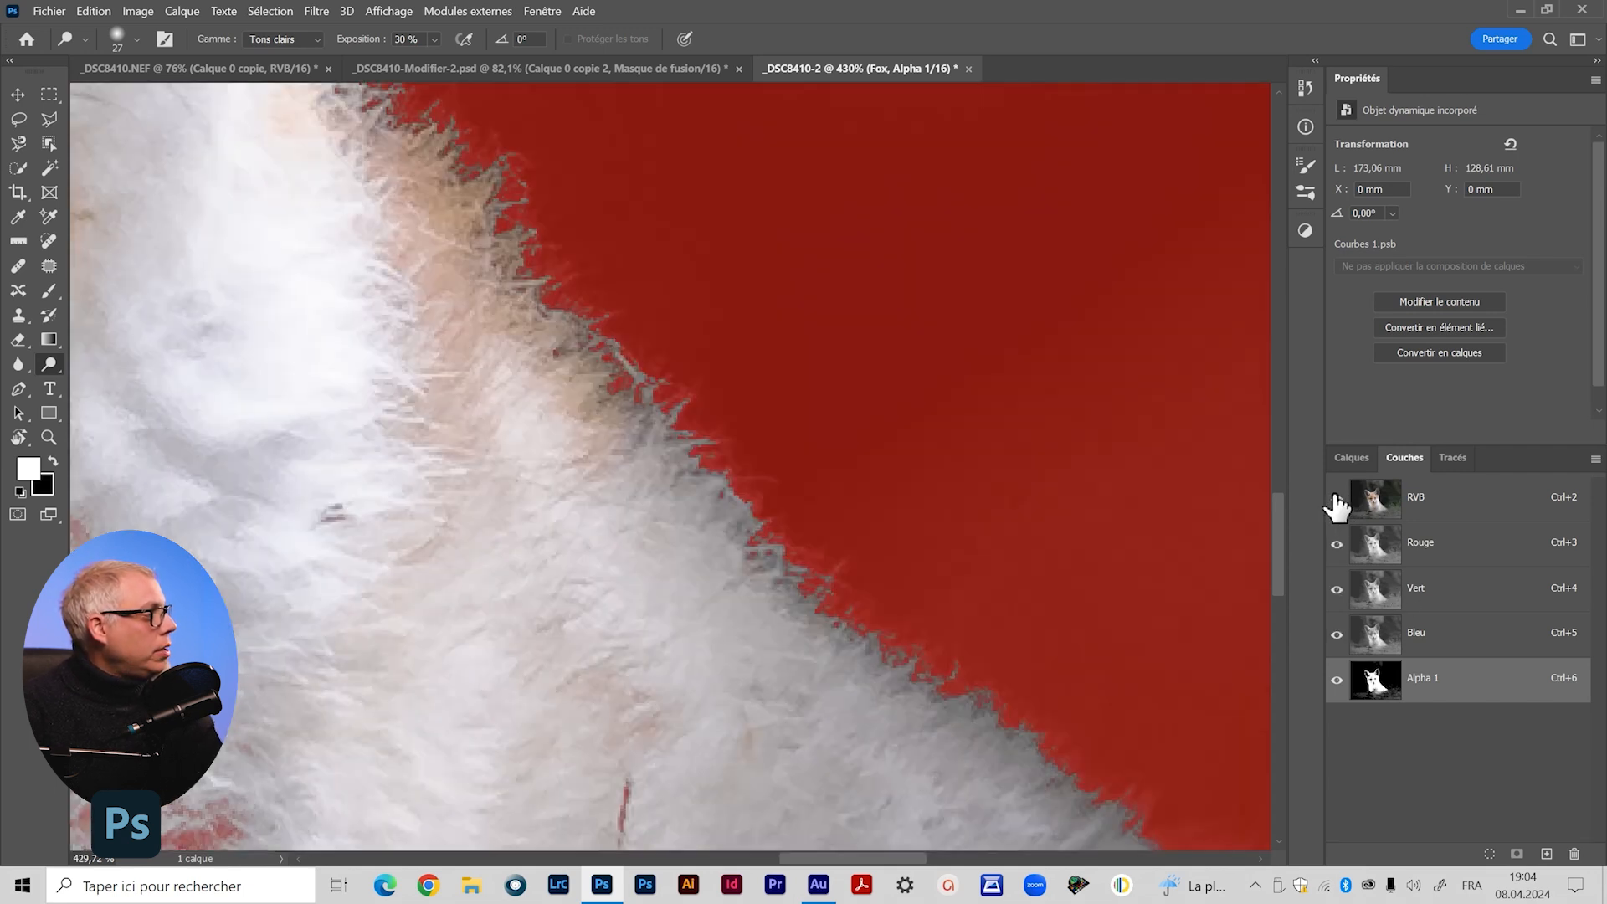
click(1423, 503)
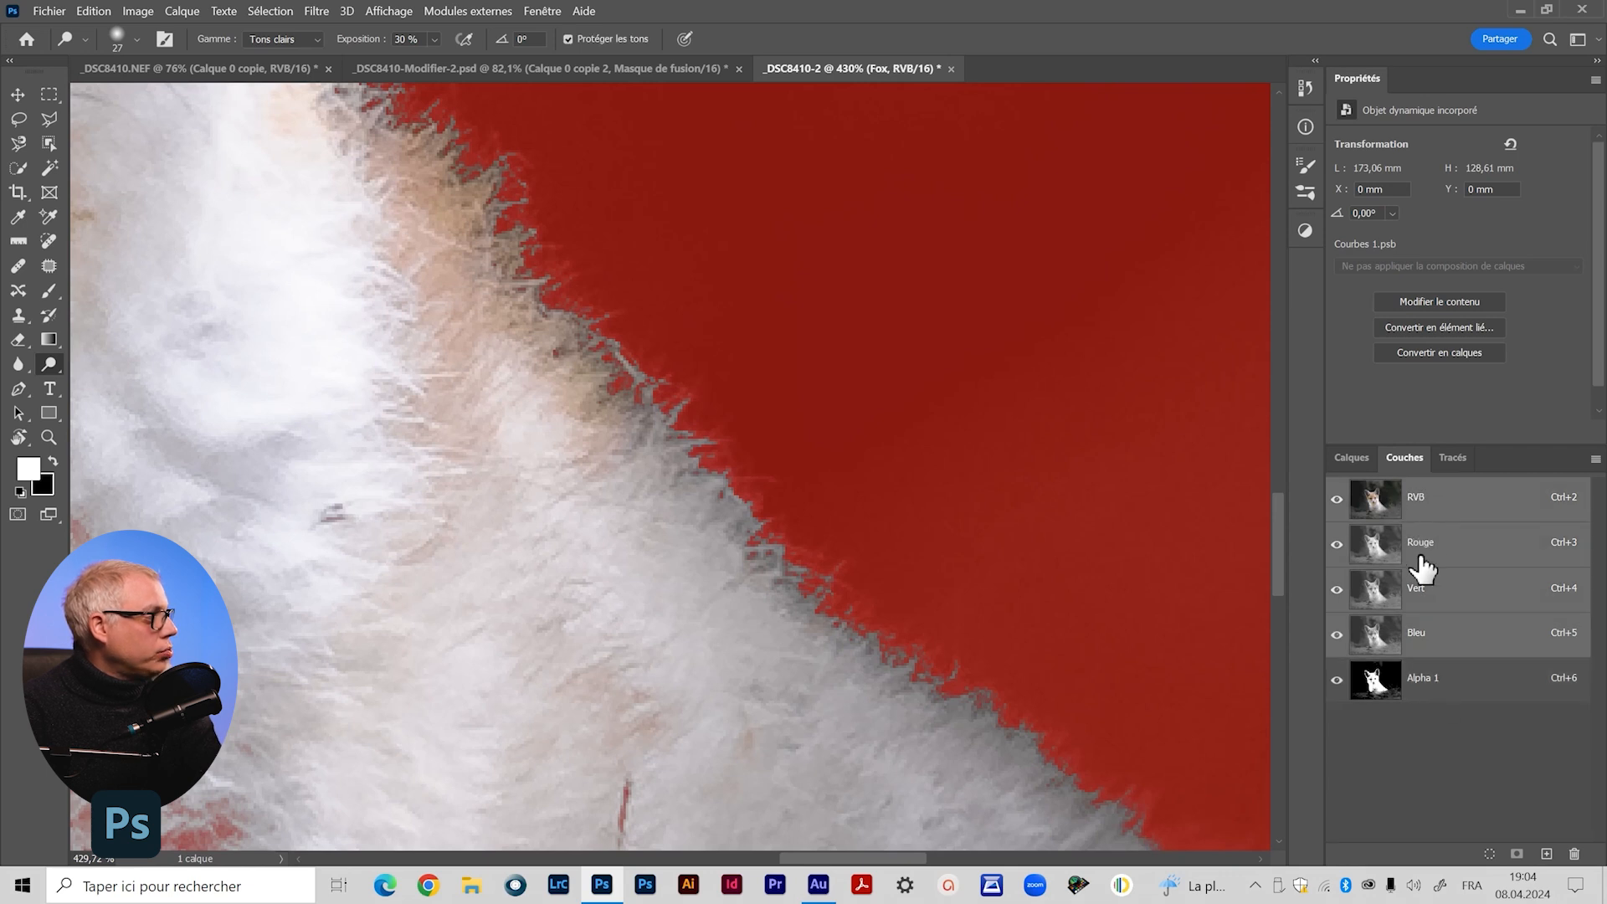
click(1403, 688)
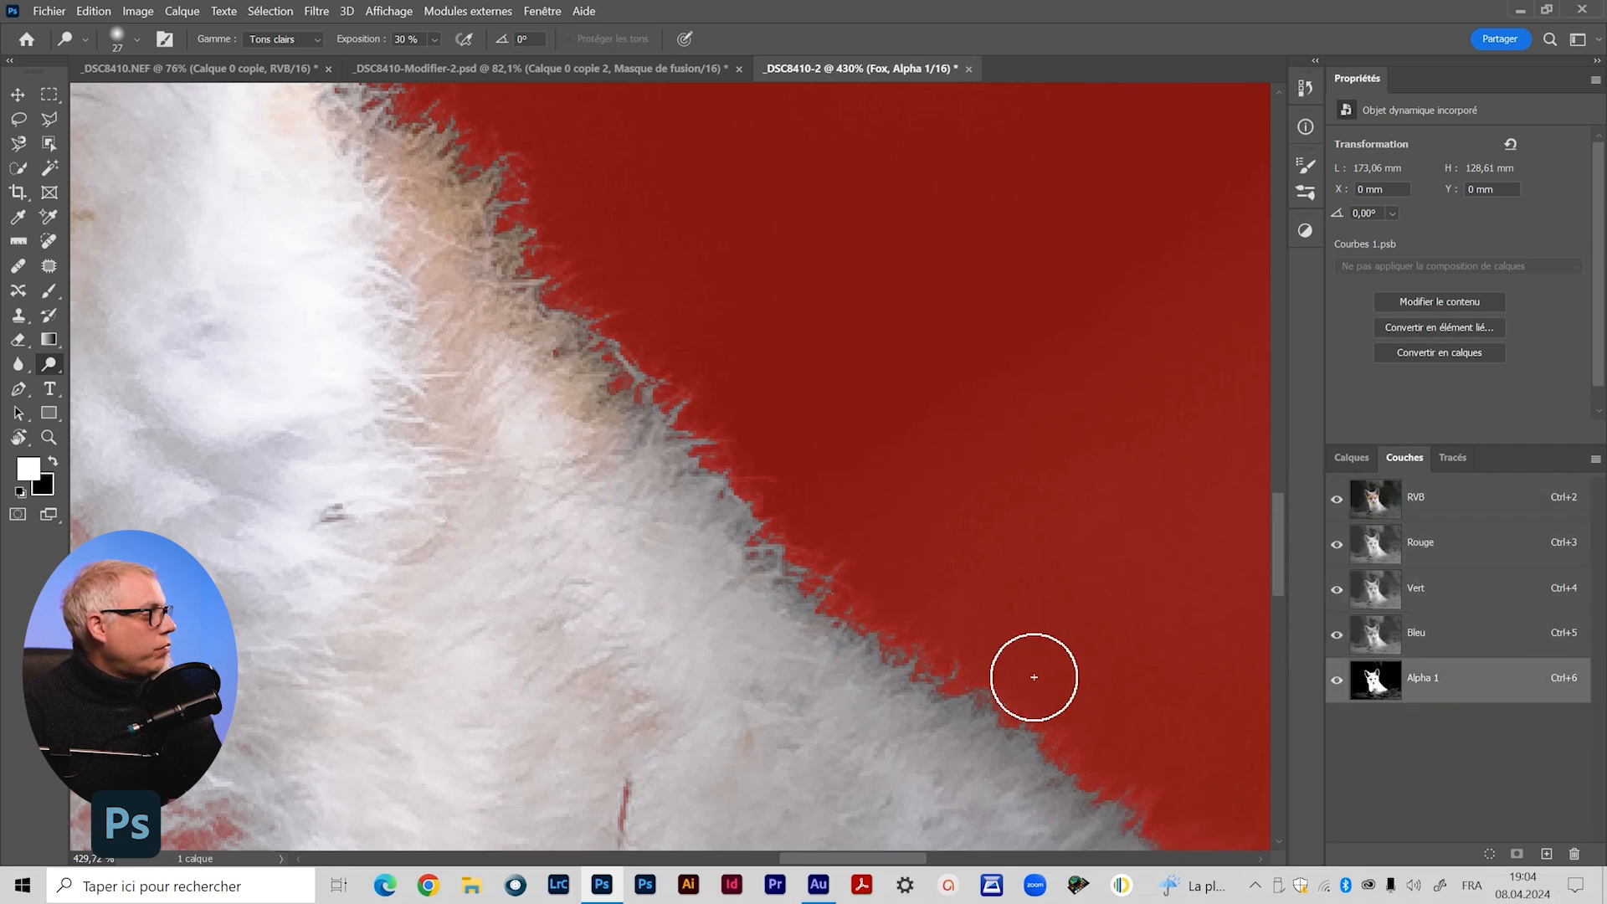
mouse_move(558, 305)
mouse_down()
mouse_move(836, 742)
mouse_move(793, 574)
mouse_move(819, 576)
mouse_up()
mouse_move(881, 653)
mouse_down()
mouse_move(771, 463)
mouse_move(865, 682)
mouse_move(727, 505)
mouse_up()
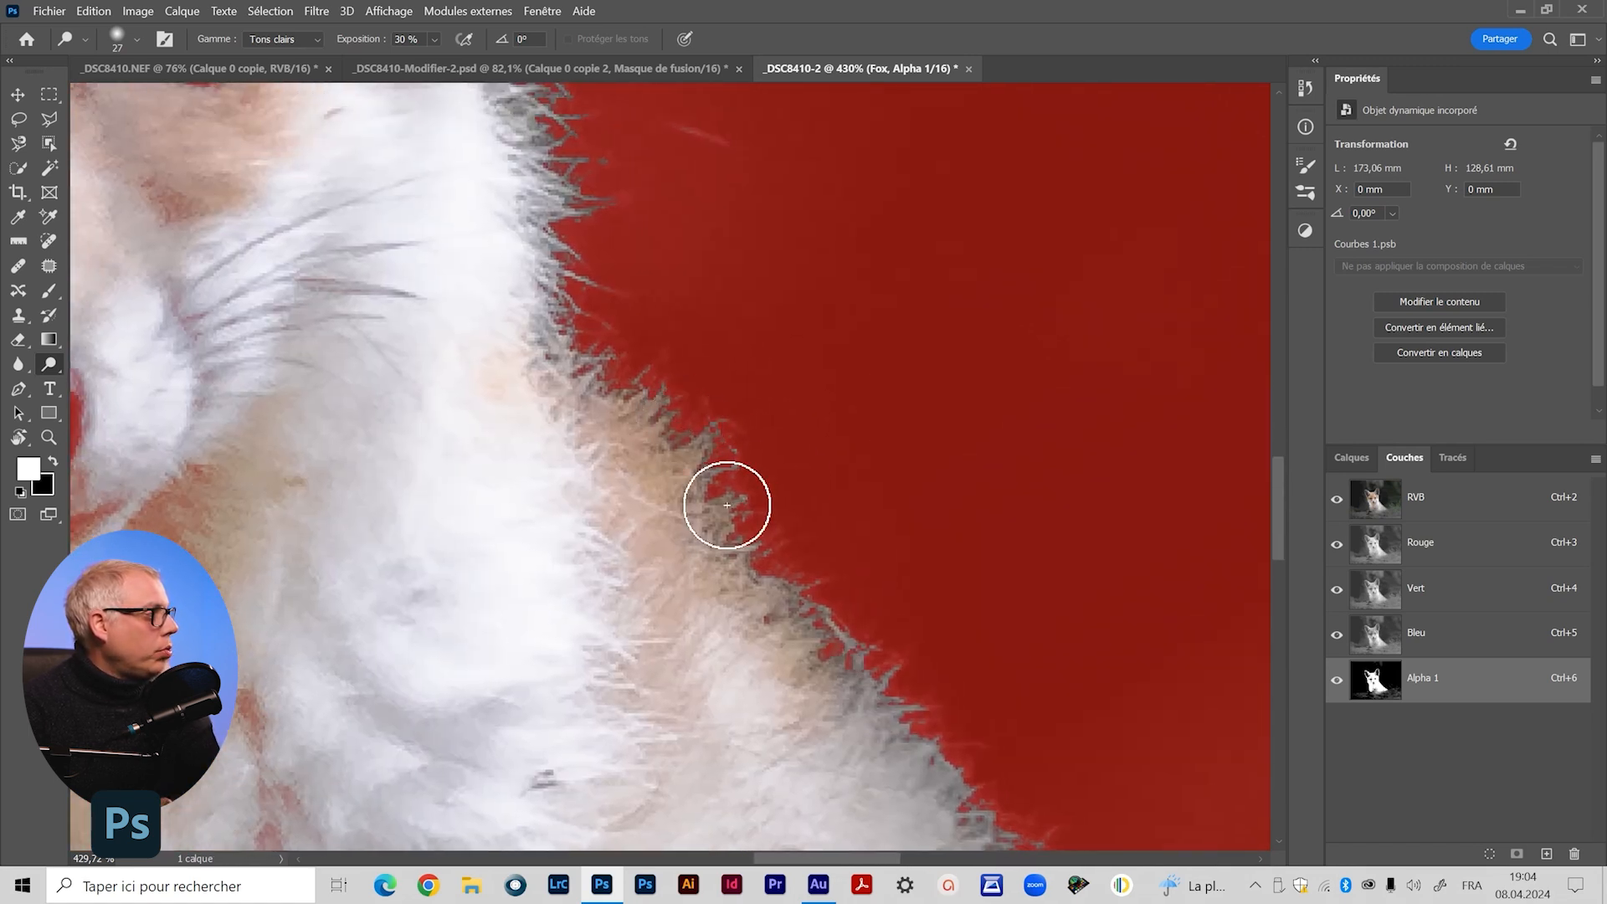
click(1339, 501)
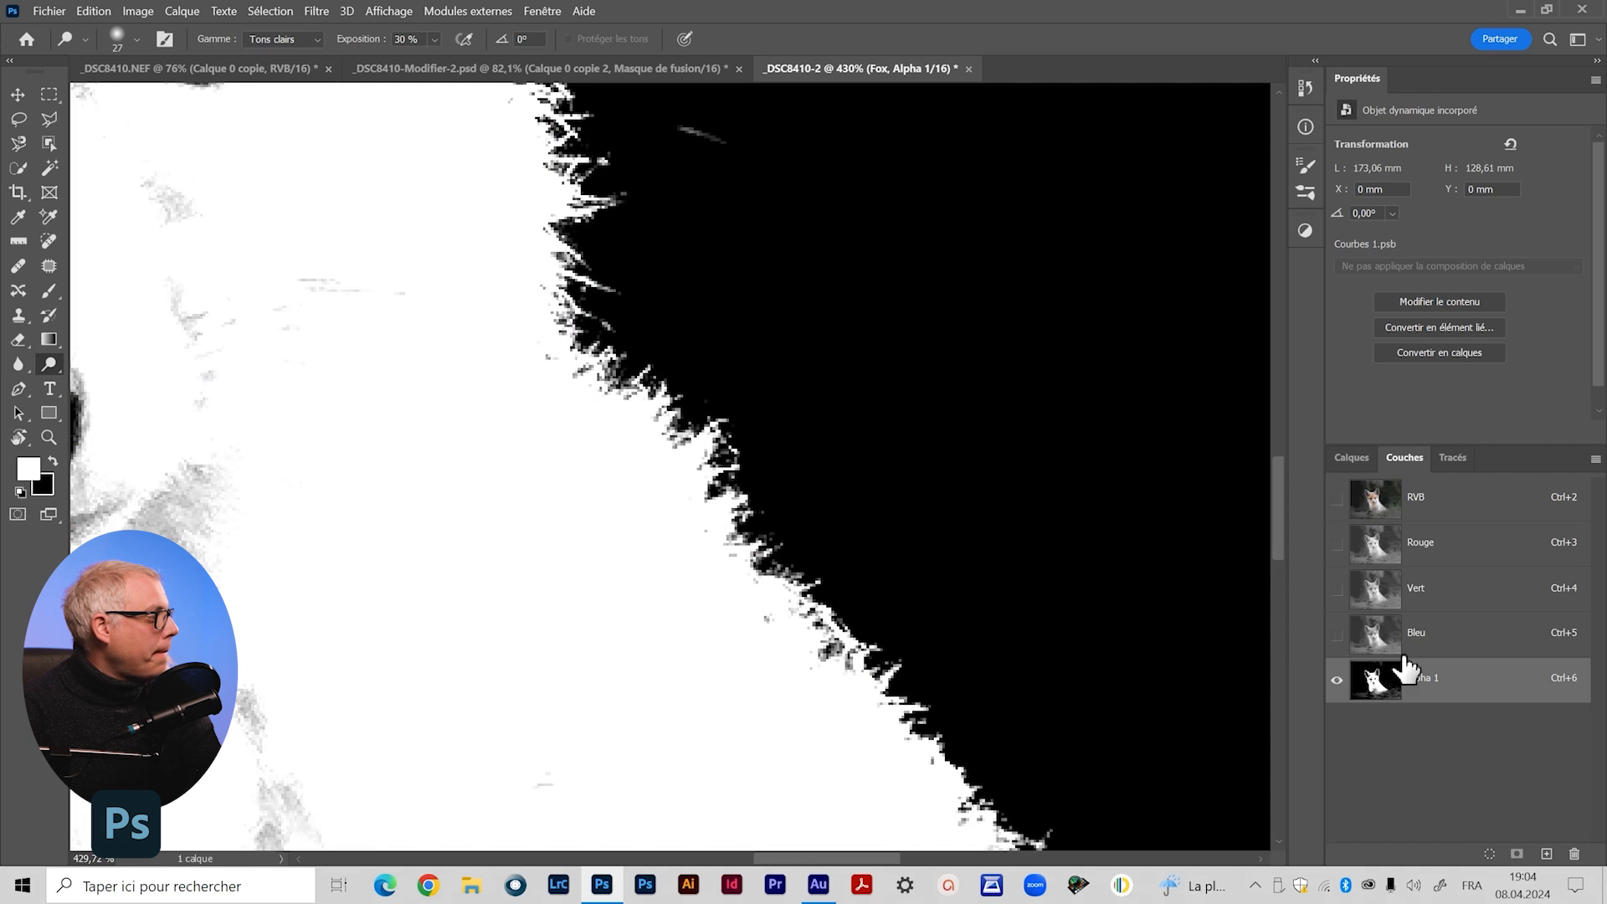
Lighten the outline of the right side of the face, the right ear and the top of the head with Densité -
drag(669, 209, 796, 725)
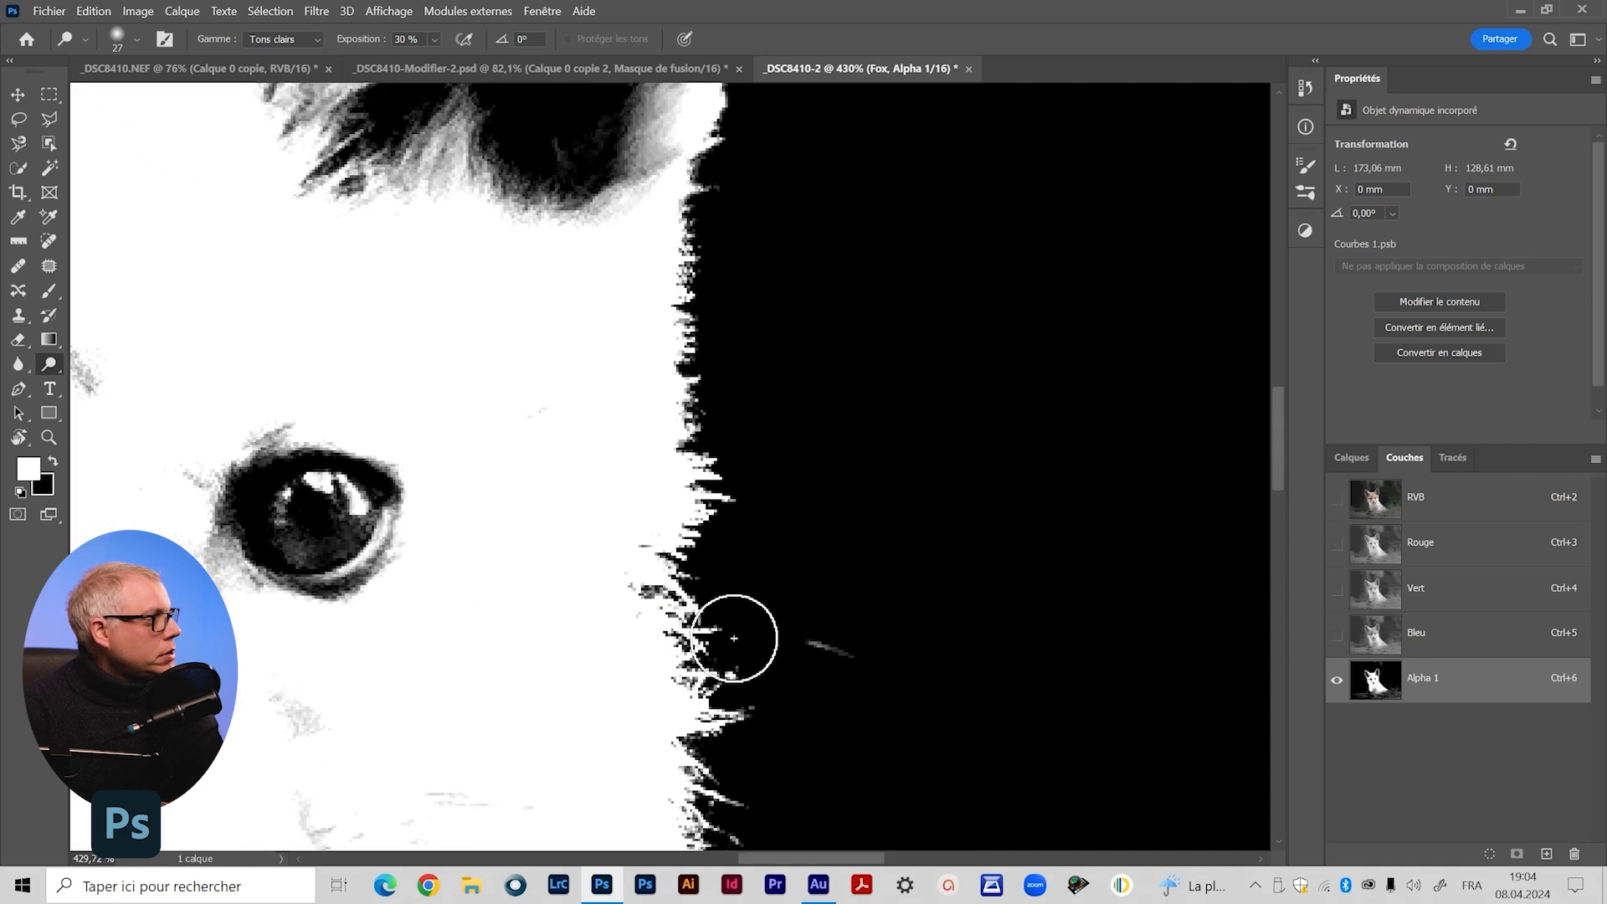
drag(536, 126, 833, 807)
mouse_move(684, 248)
mouse_down()
mouse_move(664, 276)
mouse_move(737, 228)
mouse_move(470, 496)
mouse_up()
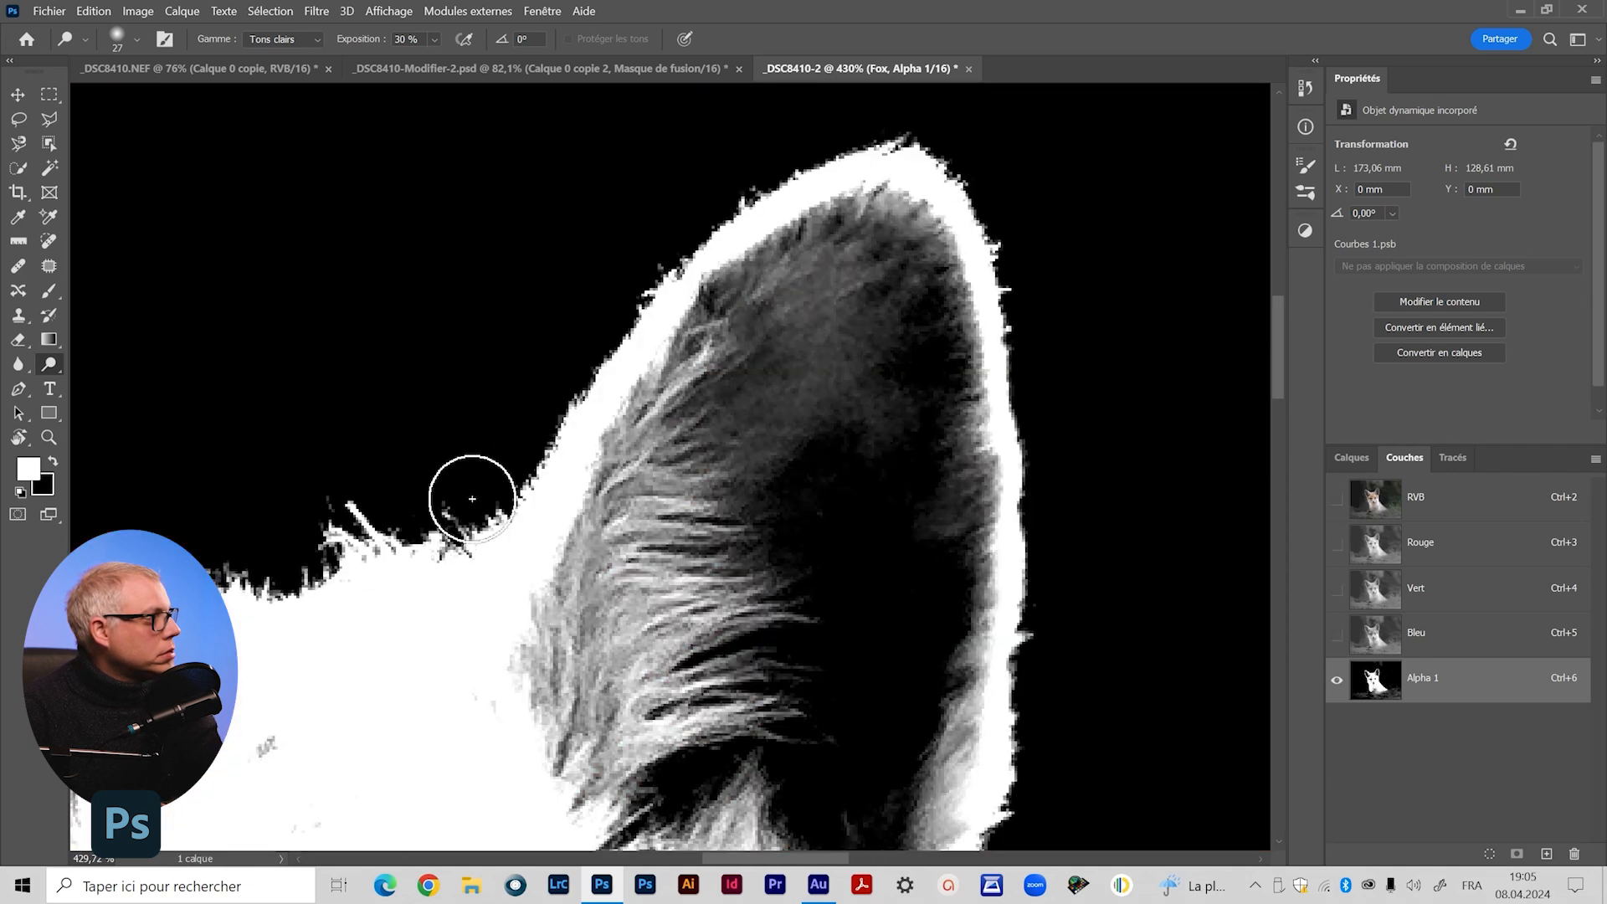
drag(312, 571, 920, 475)
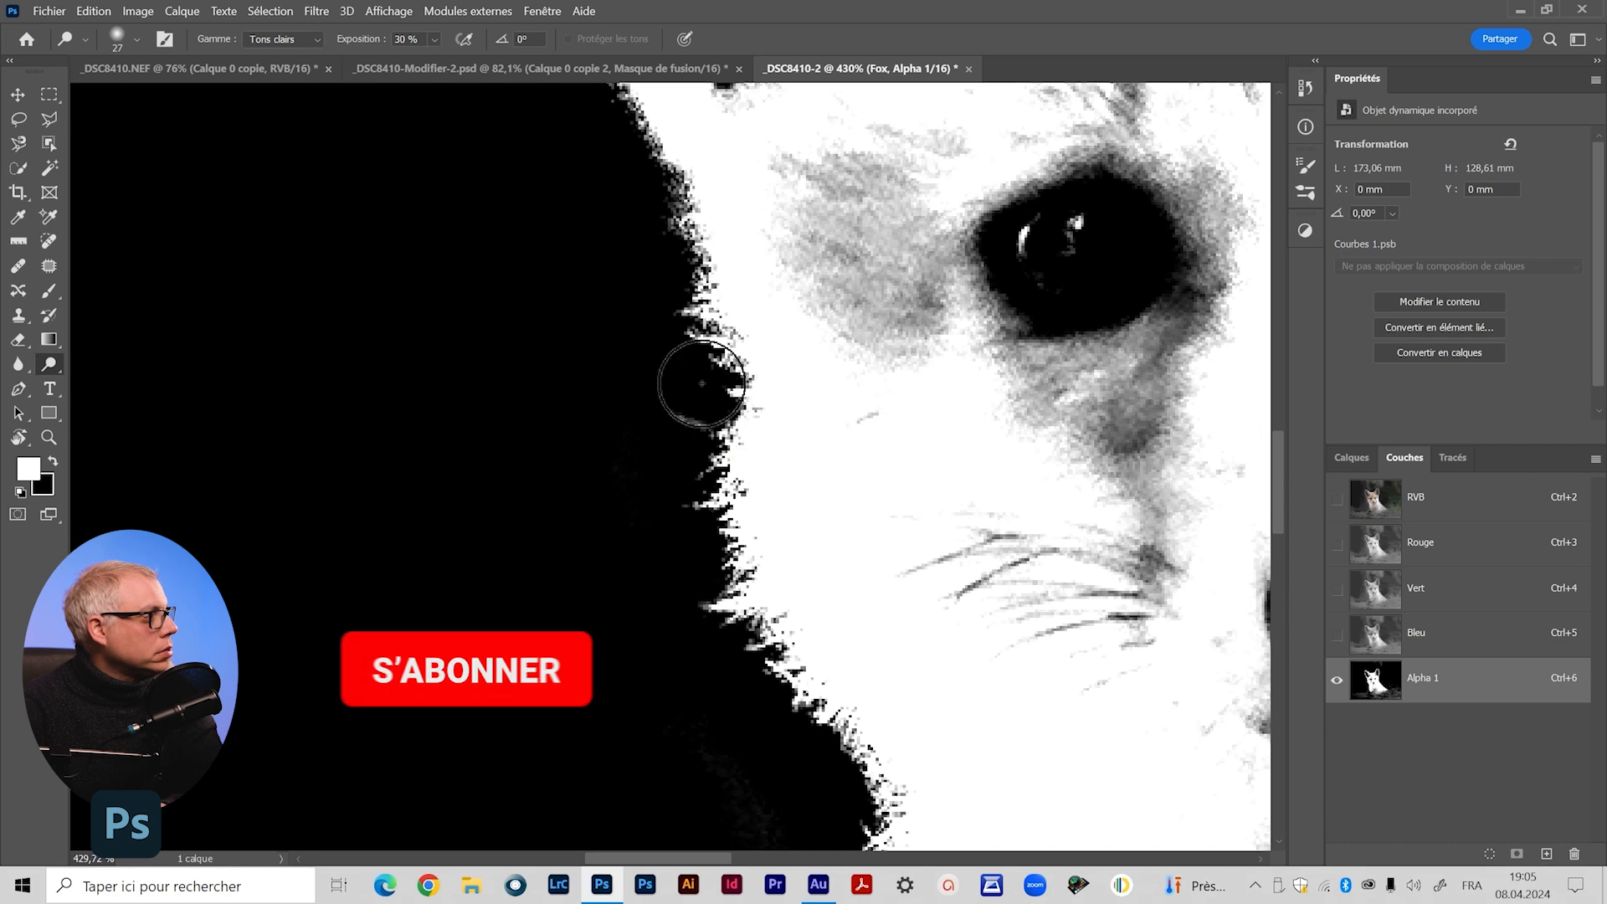
Lighten the left cheek fur and the back's edge down to the tail tip with Densité -, raising exposure to 40 %
drag(690, 272, 720, 444)
drag(795, 711, 743, 424)
mouse_move(945, 795)
mouse_down()
mouse_move(915, 463)
mouse_move(895, 465)
mouse_up()
drag(871, 316, 851, 492)
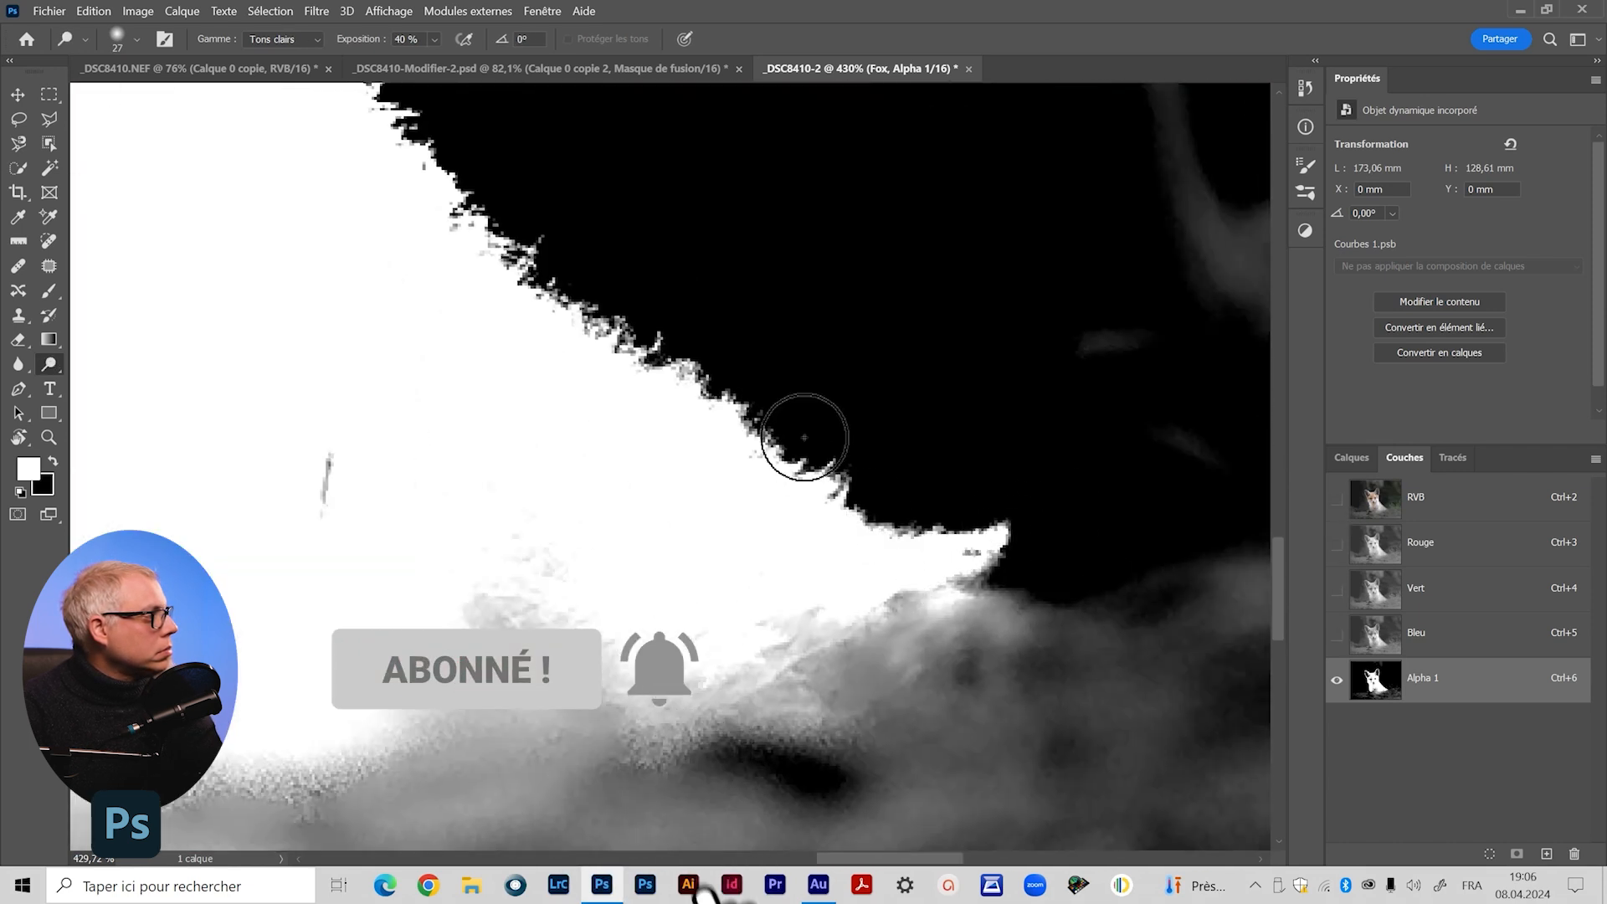
Lighten the left ear's outer fur edge in the Alpha 1 channel with Densité - at 40 % exposure
click(1335, 501)
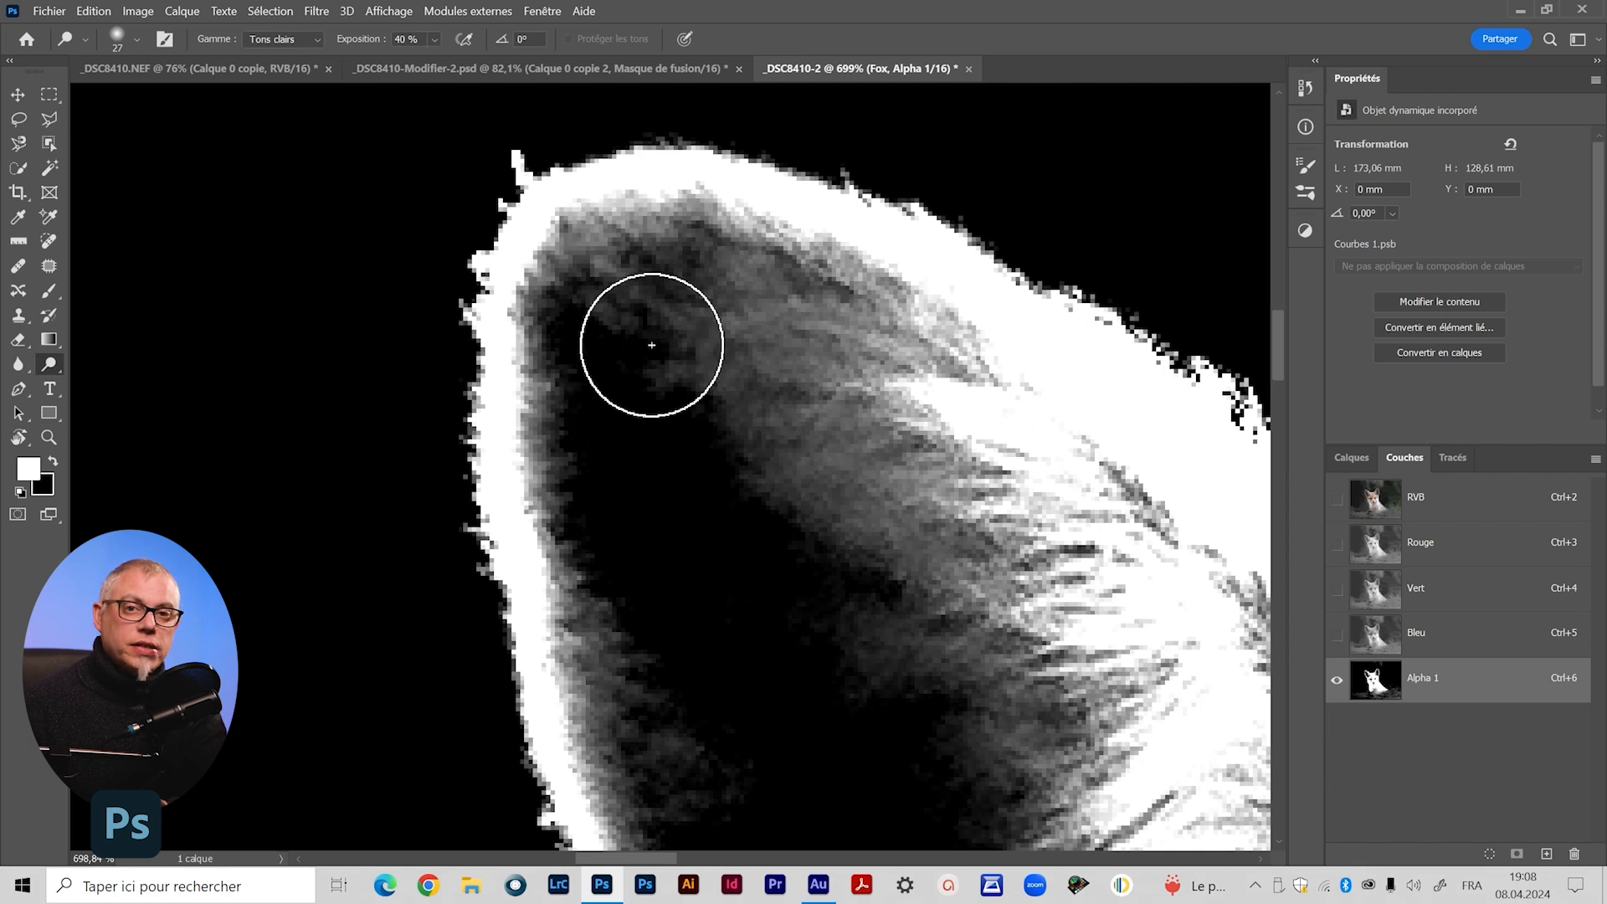
scroll(644, 458, down, 1)
scroll(647, 458, down, 2)
drag(765, 564, 506, 555)
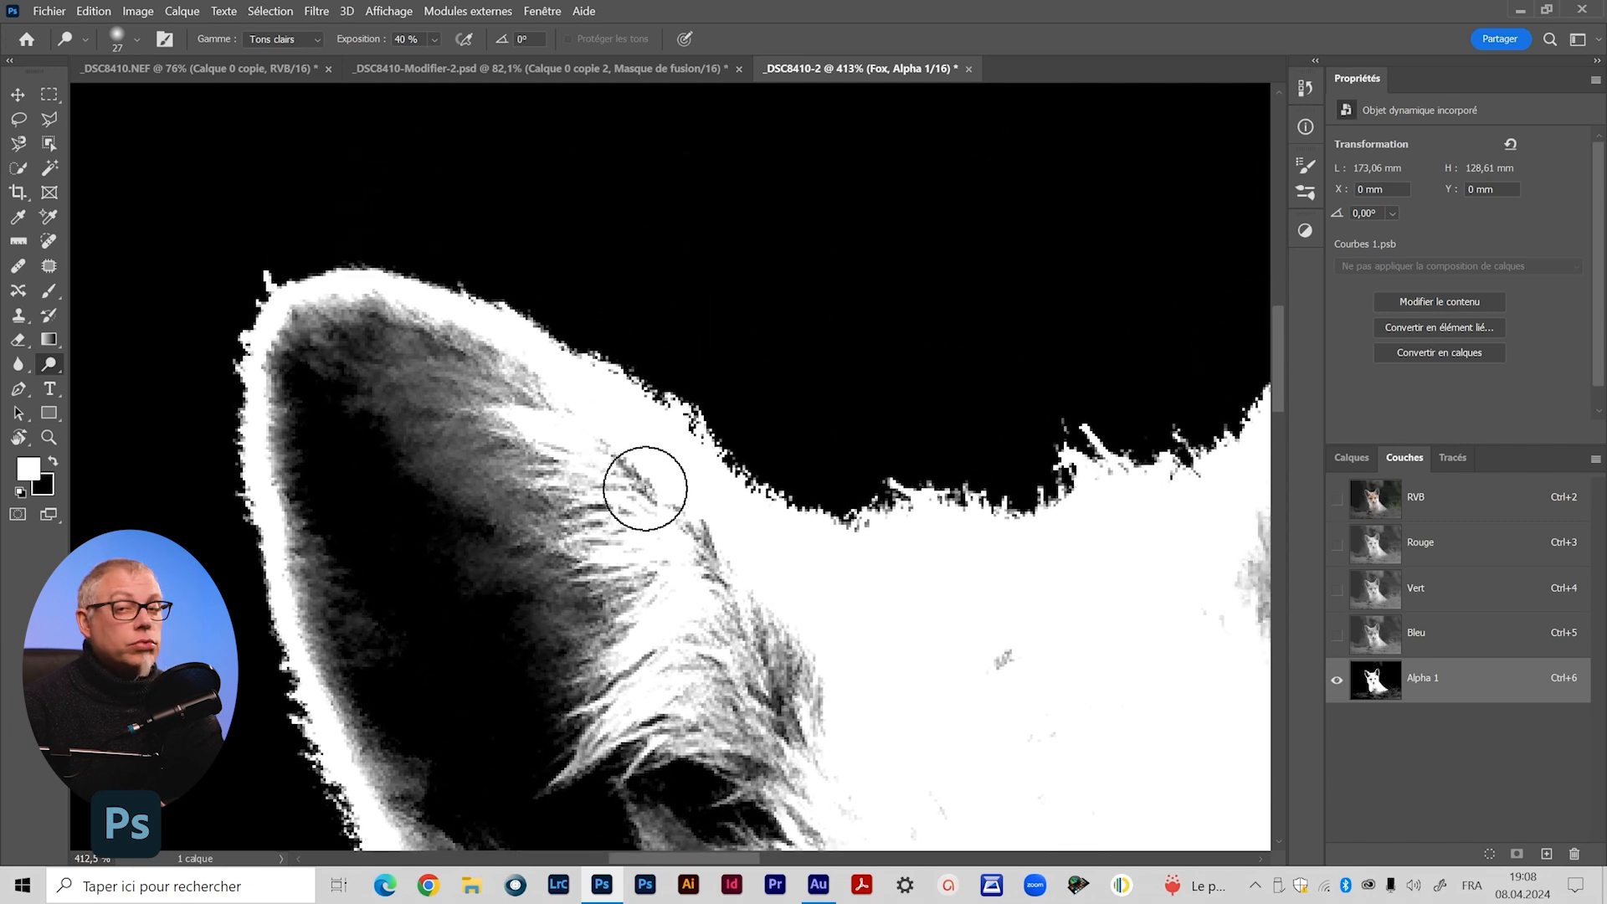
Paint the fox's face, chest and body solid white in the Alpha 1 channel using a 117 px round brush
drag(883, 580, 591, 564)
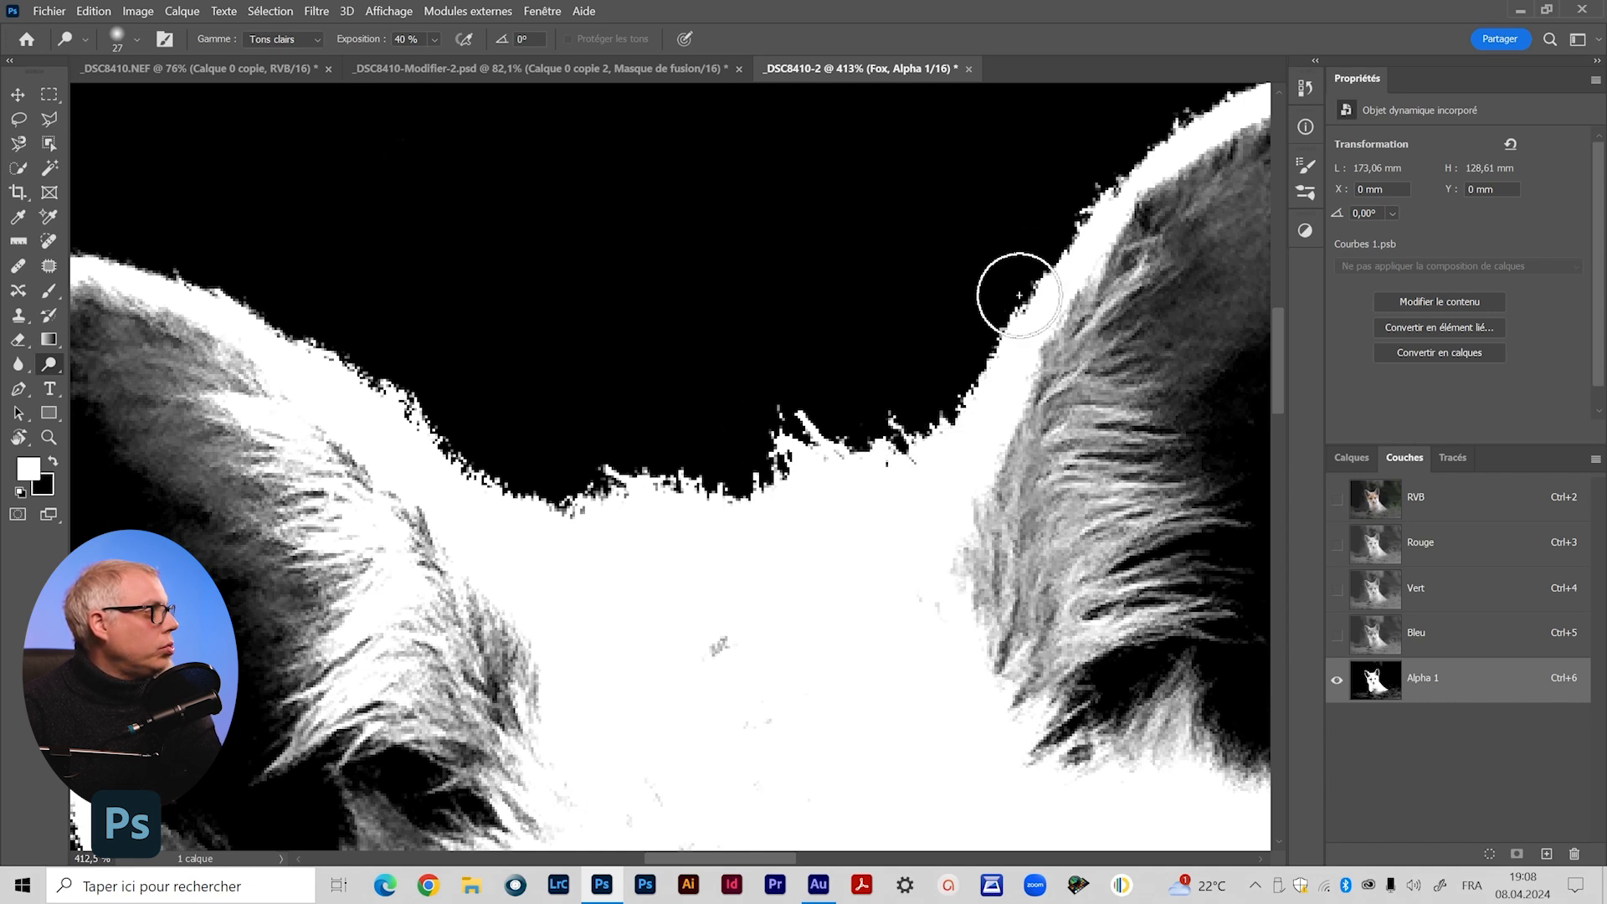
drag(1058, 203, 643, 122)
drag(630, 676, 670, 380)
drag(744, 621, 721, 622)
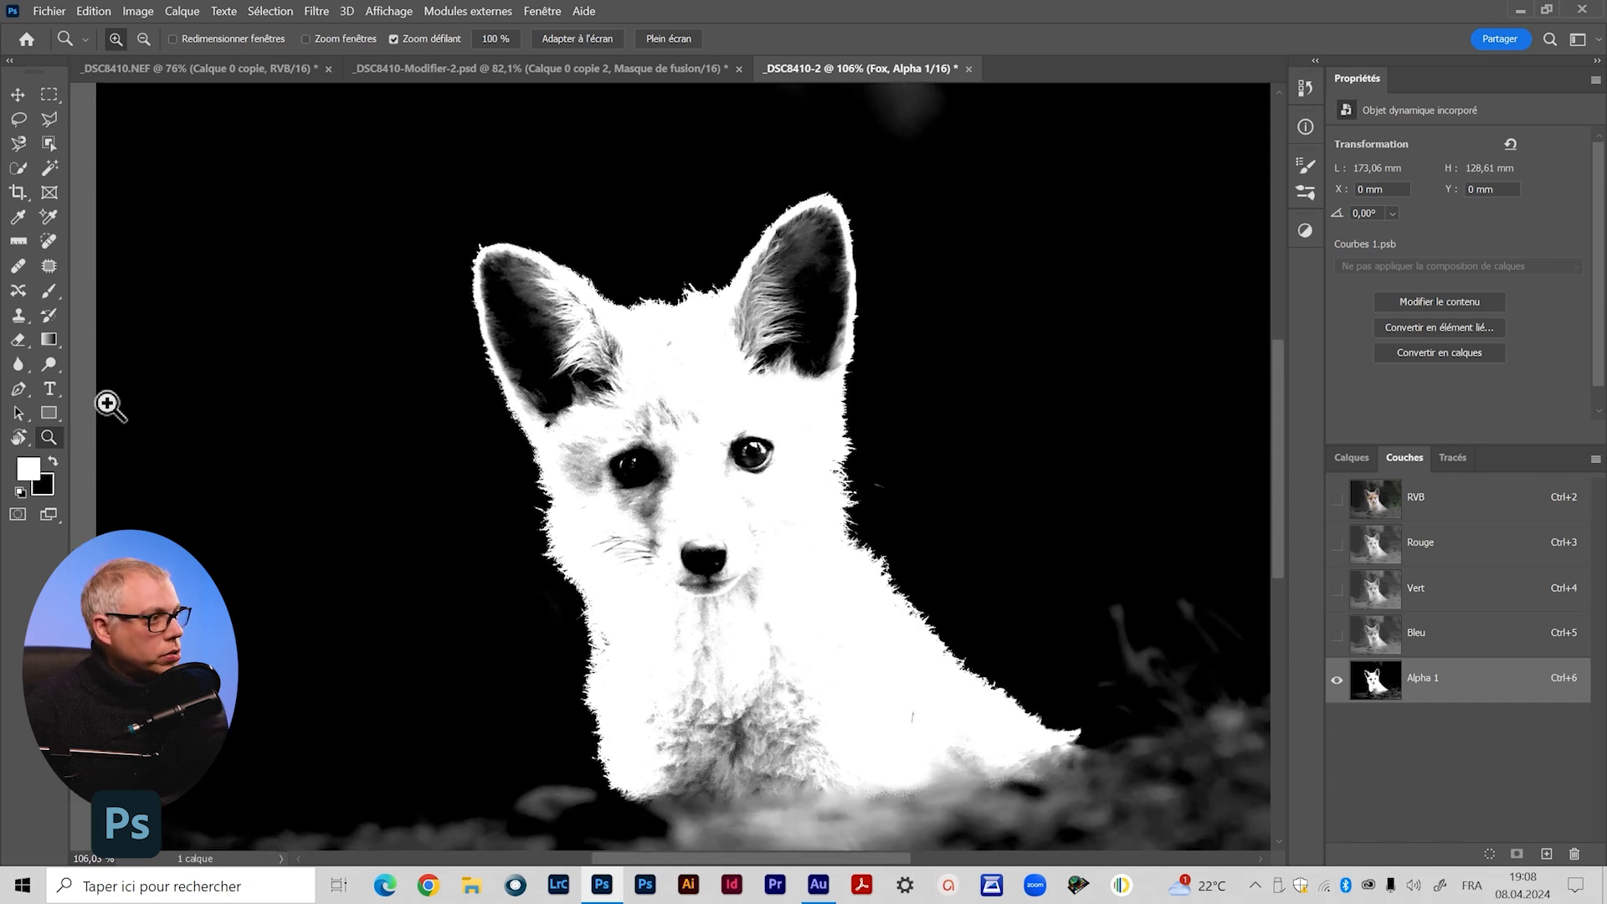
click(50, 293)
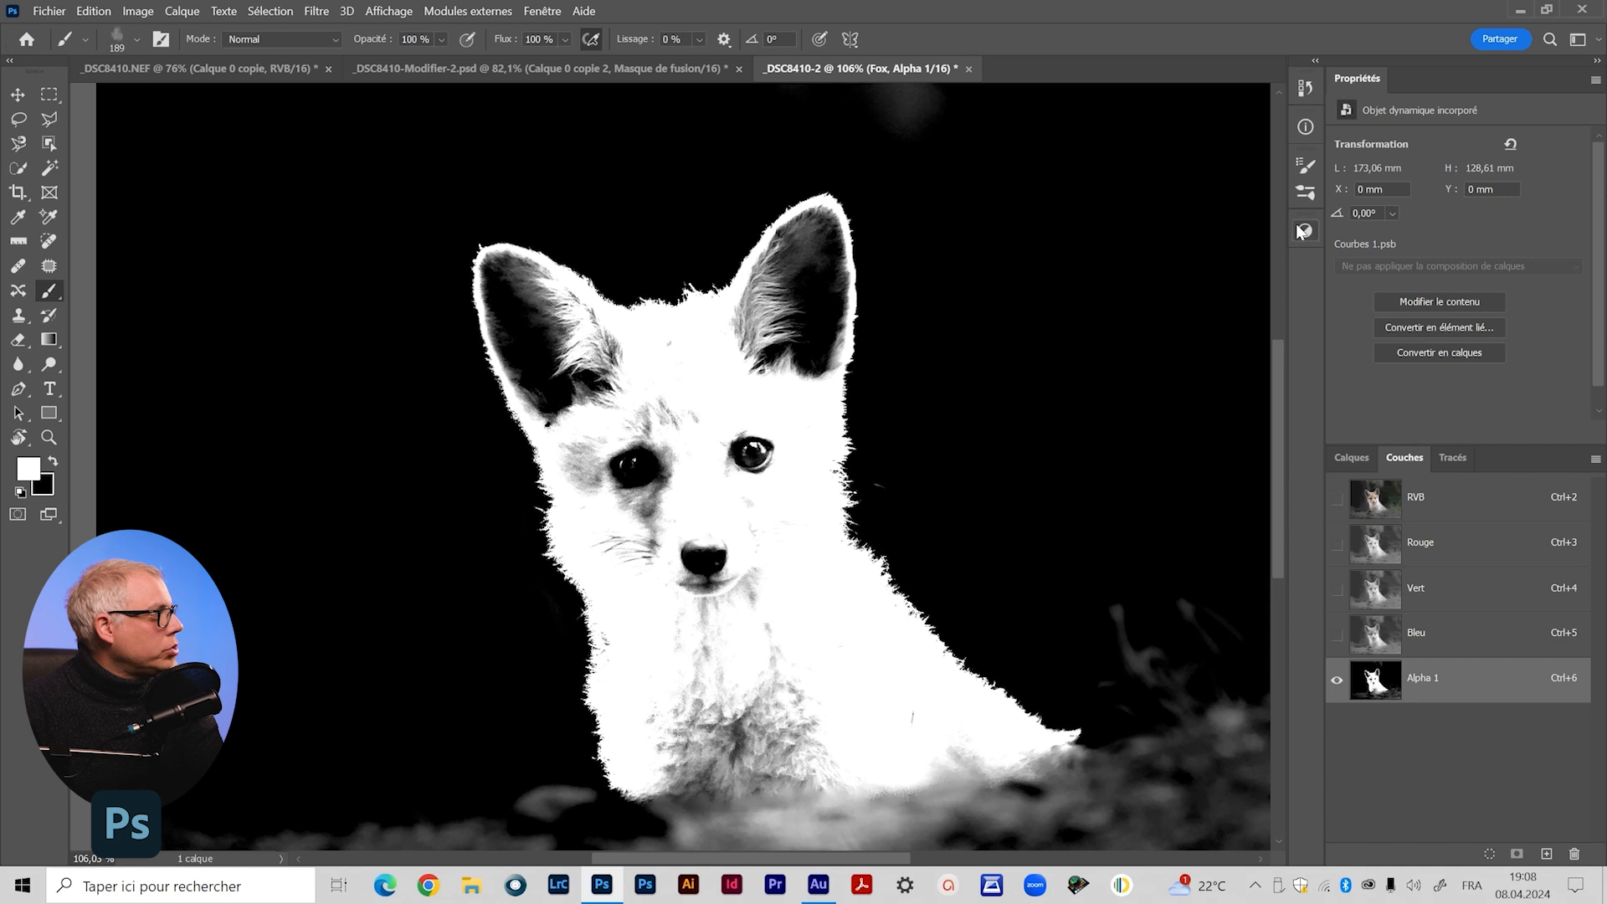
click(1305, 198)
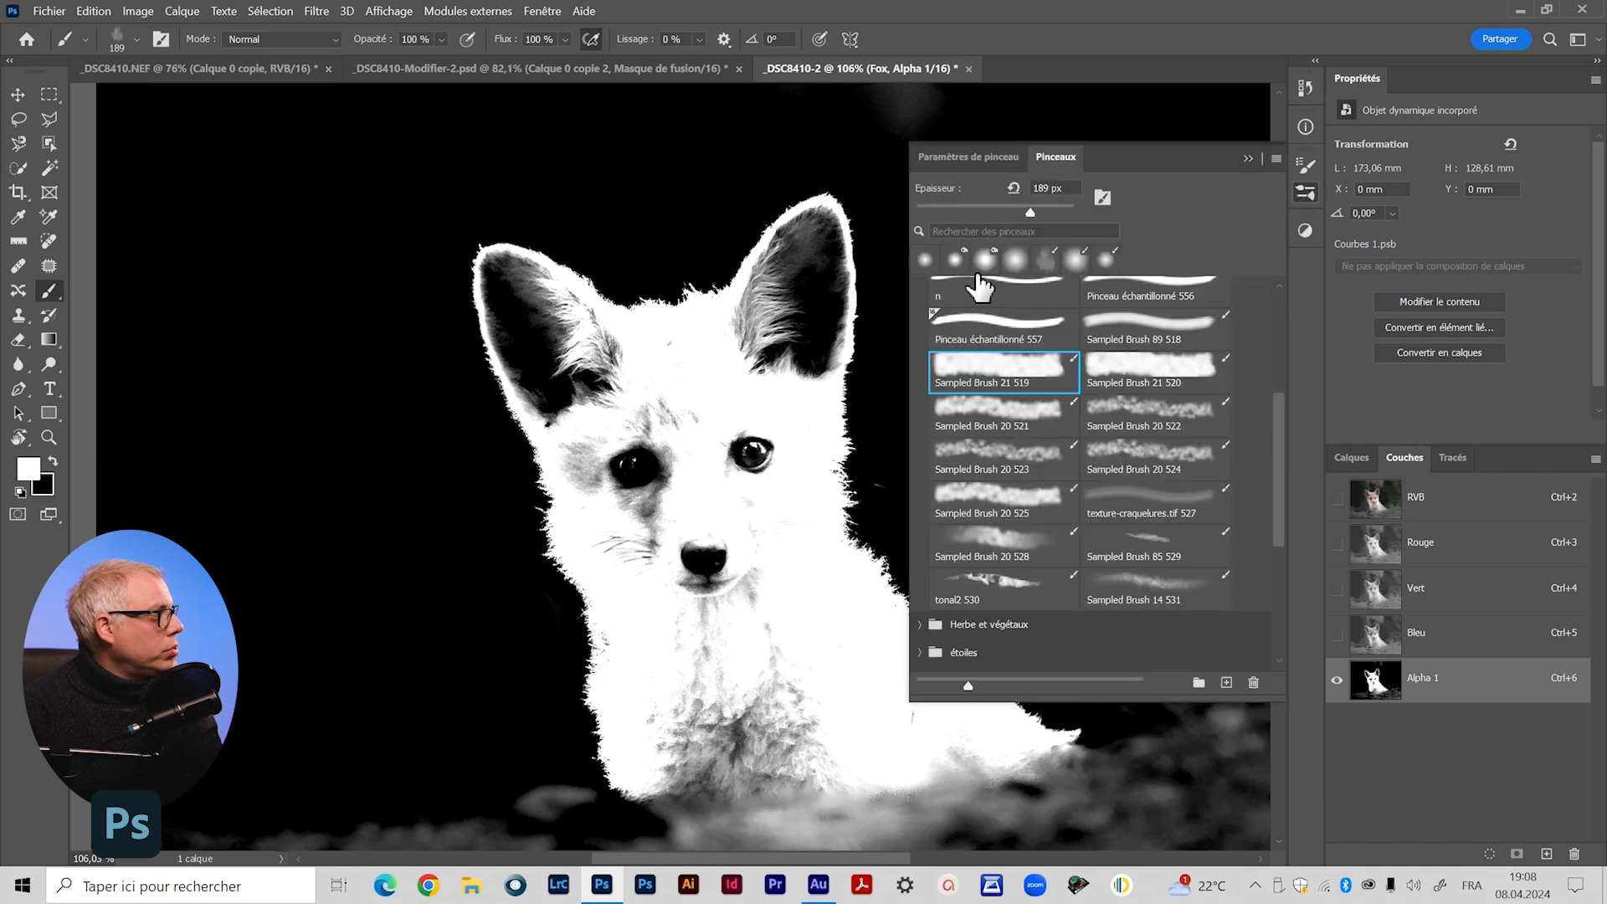
click(1077, 261)
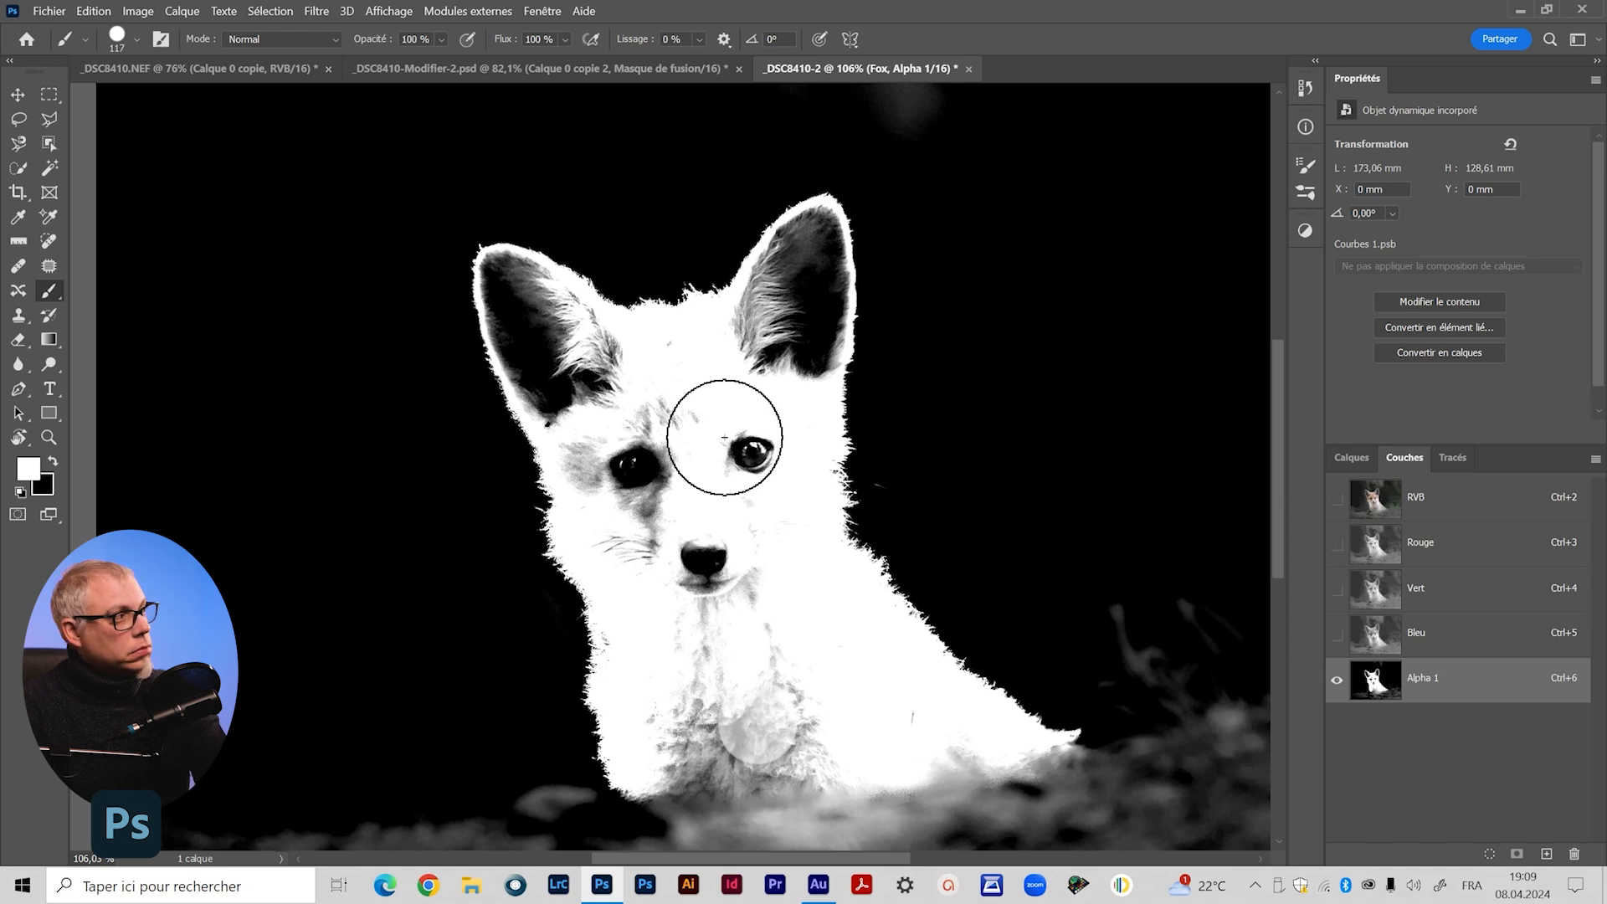
mouse_move(645, 478)
mouse_down()
mouse_move(582, 413)
mouse_move(586, 336)
mouse_move(569, 331)
mouse_move(644, 378)
mouse_move(674, 467)
mouse_move(653, 387)
mouse_move(711, 407)
mouse_move(743, 467)
mouse_move(709, 518)
mouse_move(641, 539)
mouse_up()
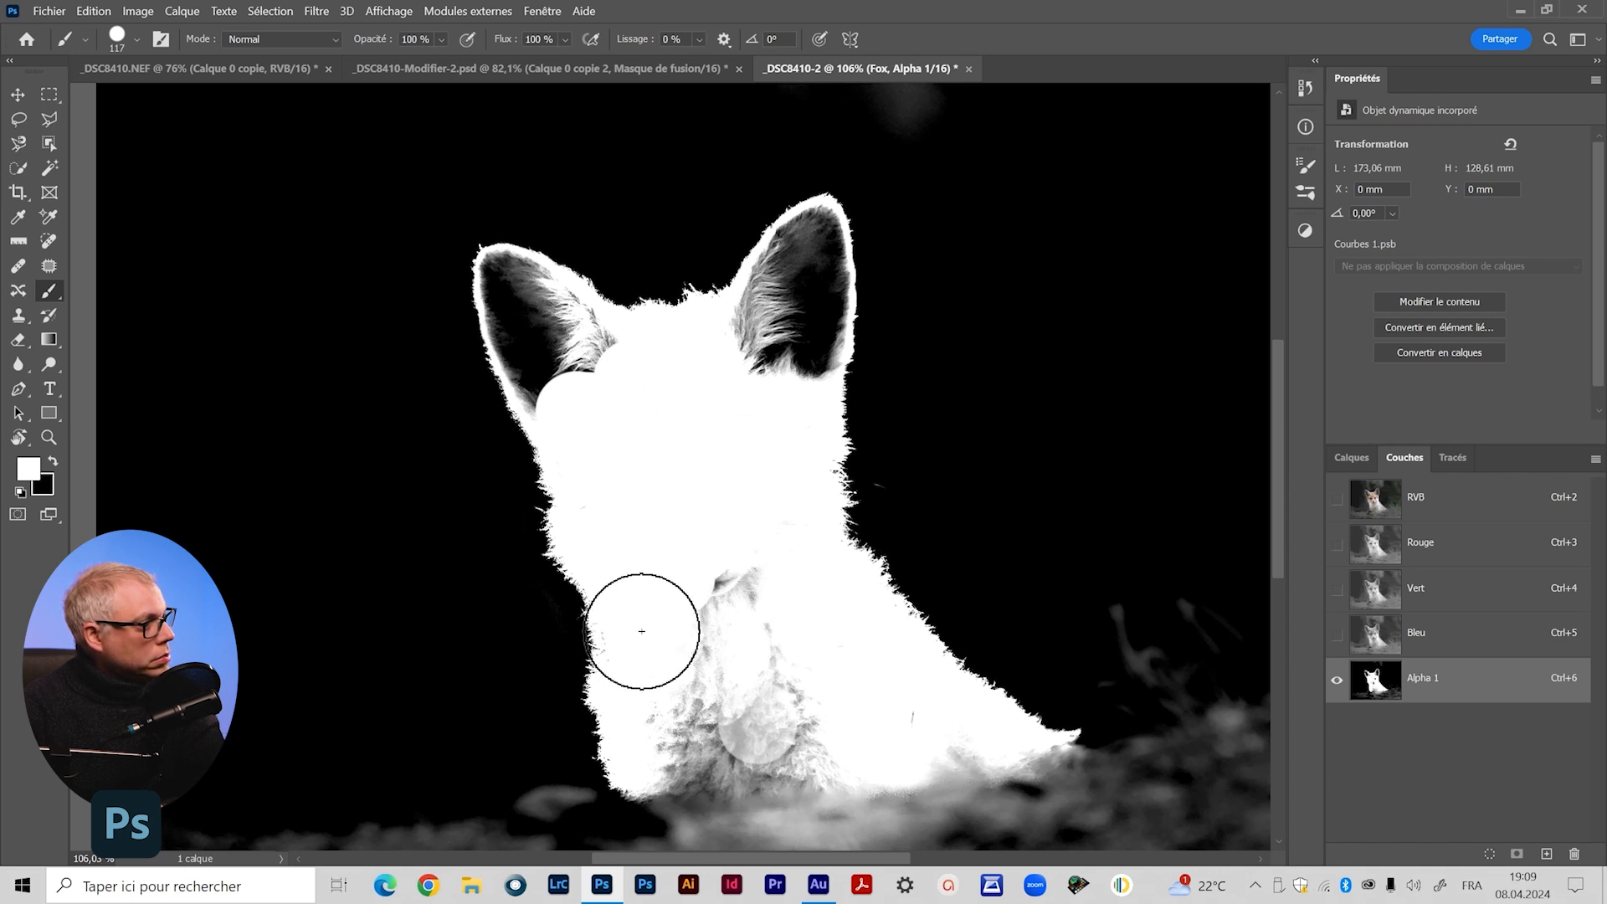
mouse_move(638, 647)
mouse_down()
mouse_move(675, 706)
mouse_move(677, 759)
mouse_move(986, 741)
mouse_move(808, 704)
mouse_move(799, 675)
mouse_move(737, 686)
mouse_move(728, 601)
mouse_up()
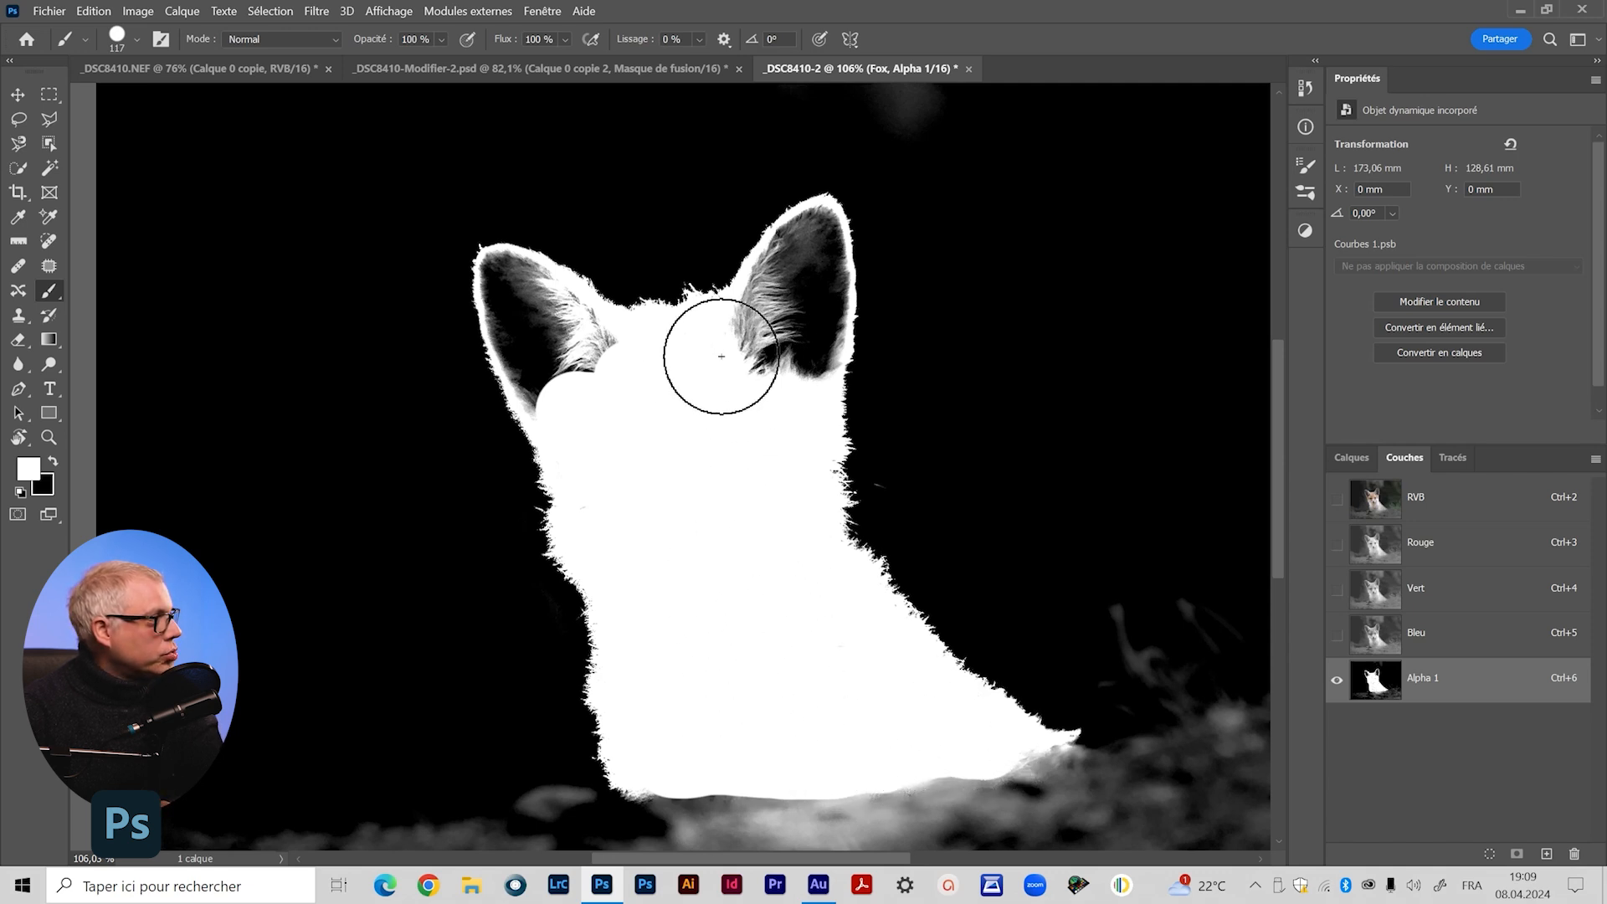
Fill the dark interiors of both ears with white in Alpha 1, reducing the brush to 67 px for the tighter areas
mouse_move(585, 368)
mouse_down()
mouse_move(536, 310)
mouse_move(584, 369)
mouse_move(558, 334)
mouse_move(586, 328)
mouse_up()
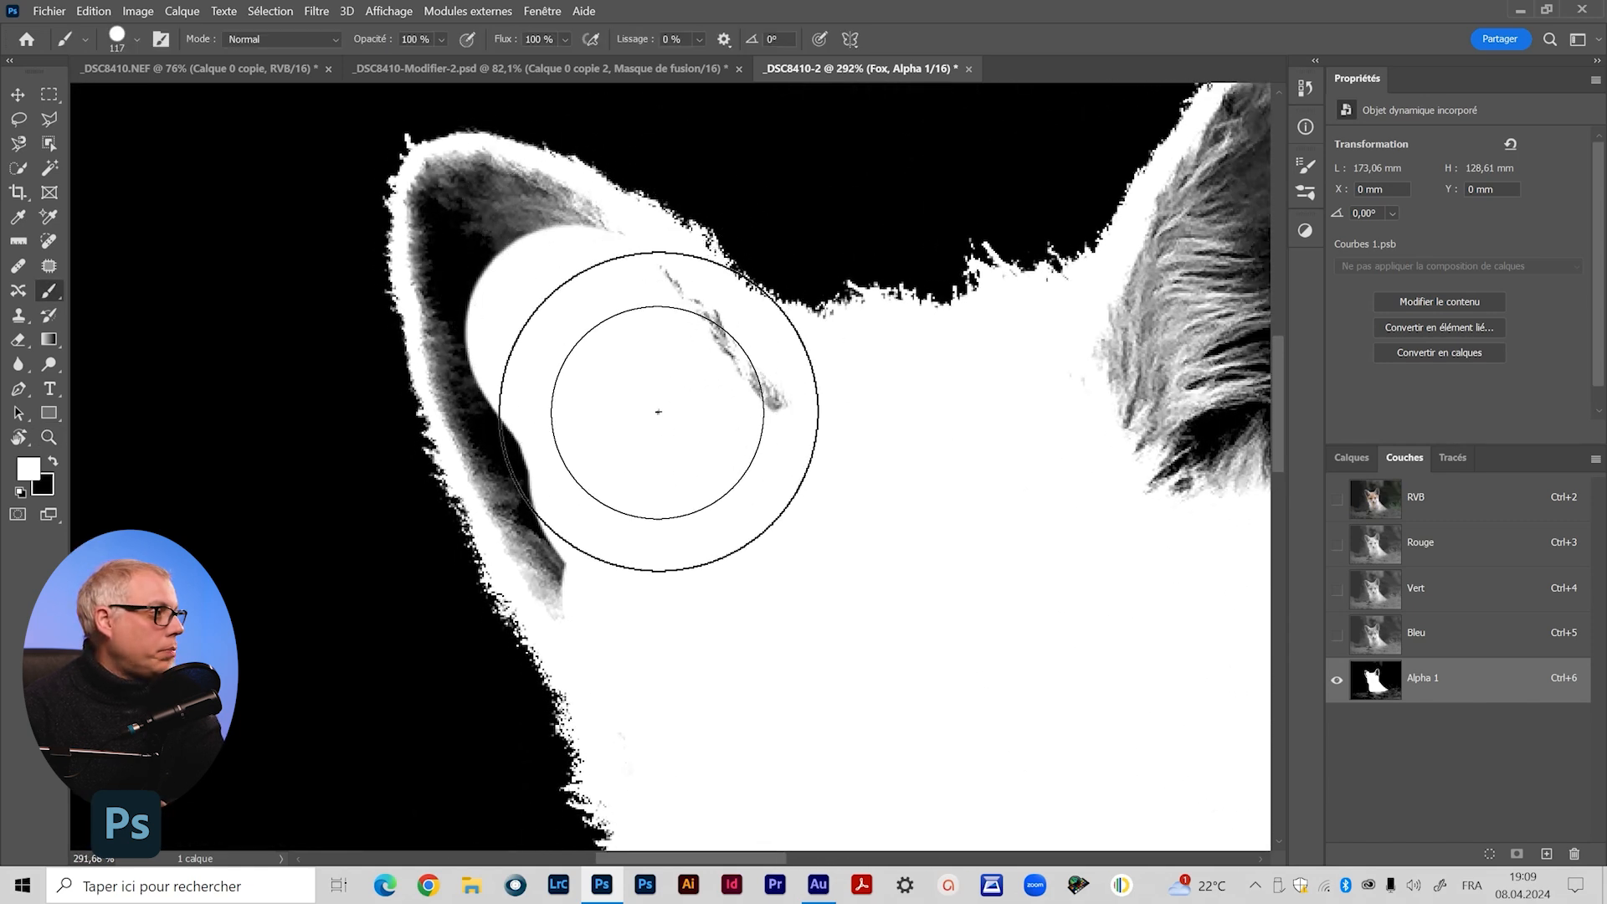
mouse_move(658, 407)
mouse_down()
mouse_move(597, 423)
mouse_move(554, 411)
mouse_move(647, 410)
mouse_move(561, 418)
mouse_move(577, 400)
mouse_up()
mouse_move(460, 197)
mouse_down()
mouse_move(466, 215)
mouse_move(546, 227)
mouse_move(645, 293)
mouse_move(746, 438)
mouse_move(631, 563)
mouse_move(580, 559)
mouse_move(561, 503)
mouse_move(559, 530)
mouse_move(477, 348)
mouse_move(468, 251)
mouse_up()
mouse_move(1050, 381)
mouse_down()
mouse_move(1094, 377)
mouse_move(1080, 373)
mouse_up()
drag(1090, 456, 574, 639)
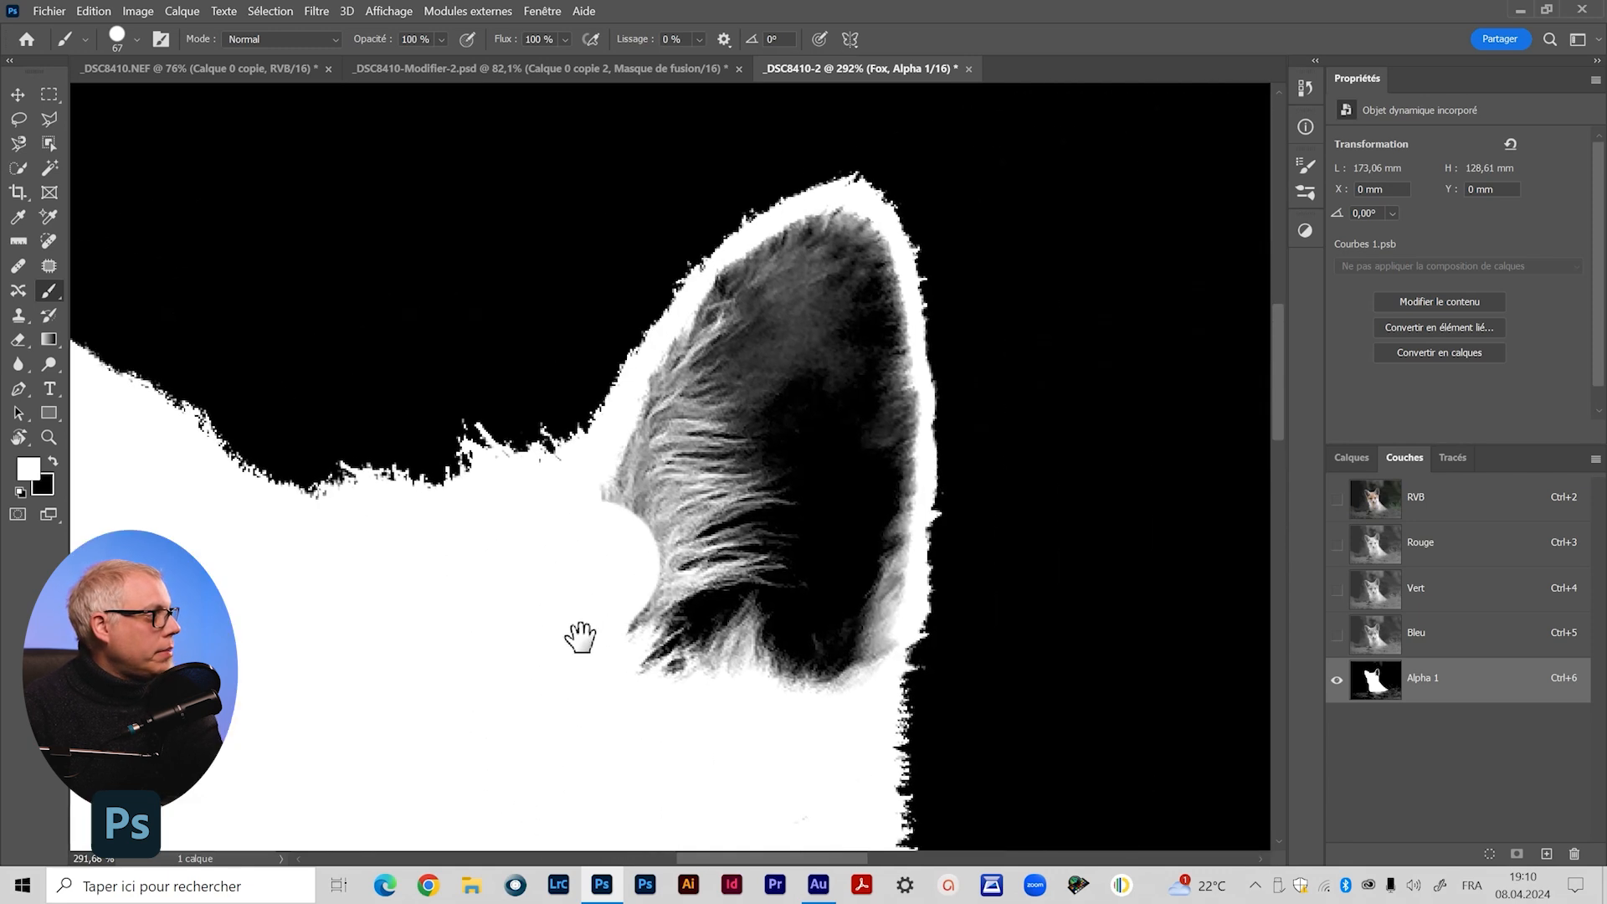
mouse_move(628, 519)
mouse_down()
mouse_move(753, 316)
mouse_move(836, 260)
mouse_move(862, 556)
mouse_move(801, 645)
mouse_move(719, 560)
mouse_move(777, 466)
mouse_up()
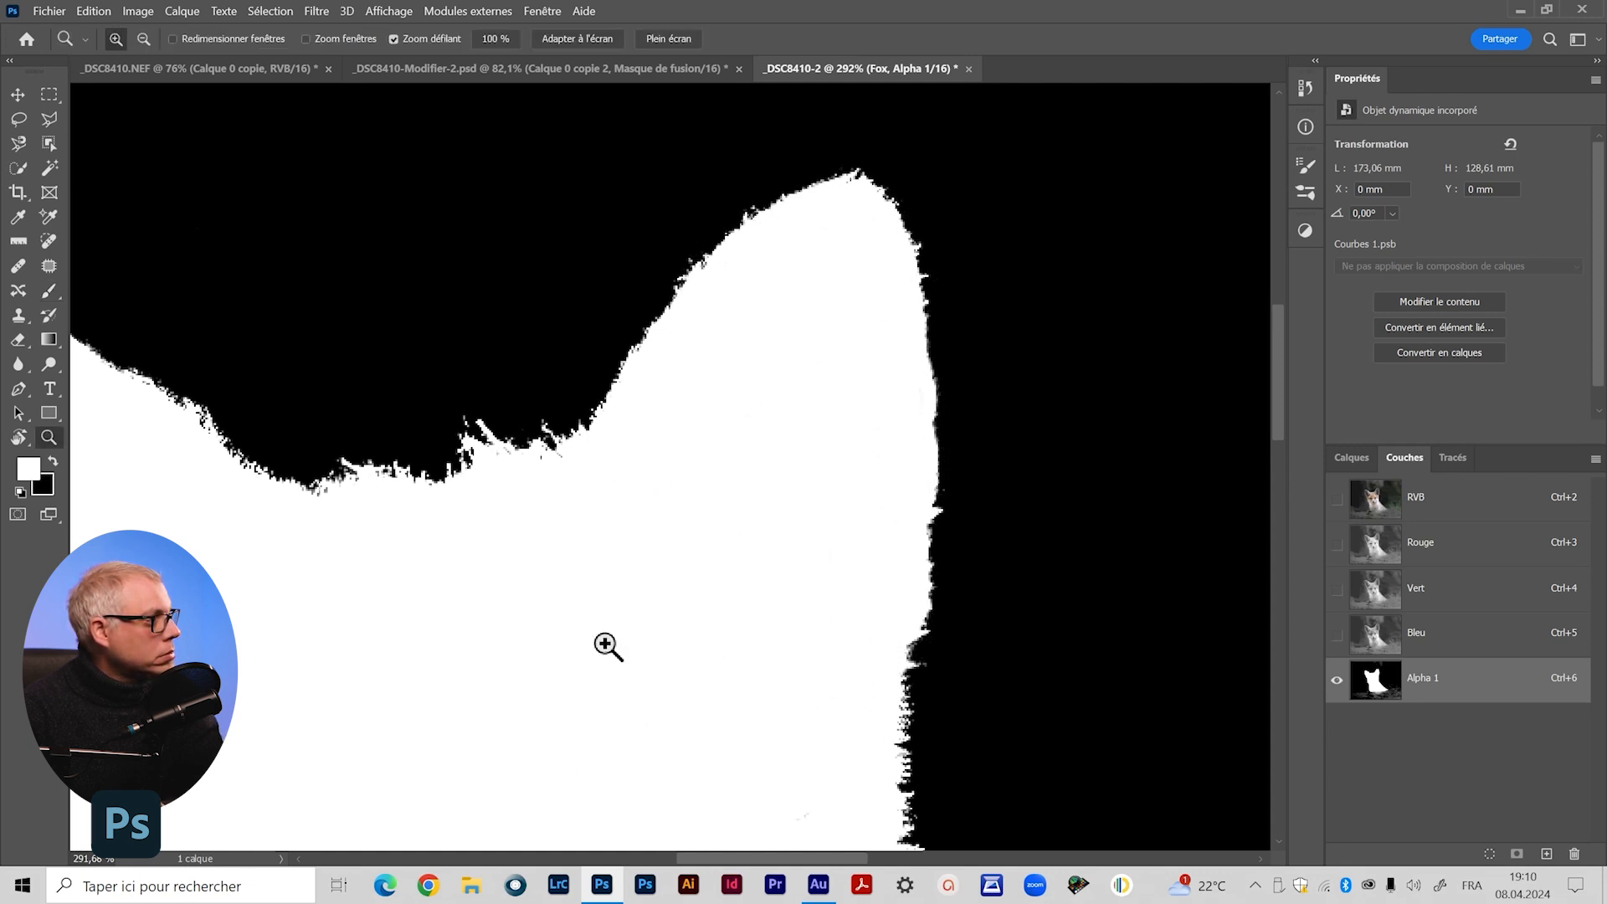
Paint the ground and the grey background patches around the fox black in Alpha 1 with a 169 px brush
drag(601, 643, 529, 653)
drag(759, 483, 795, 473)
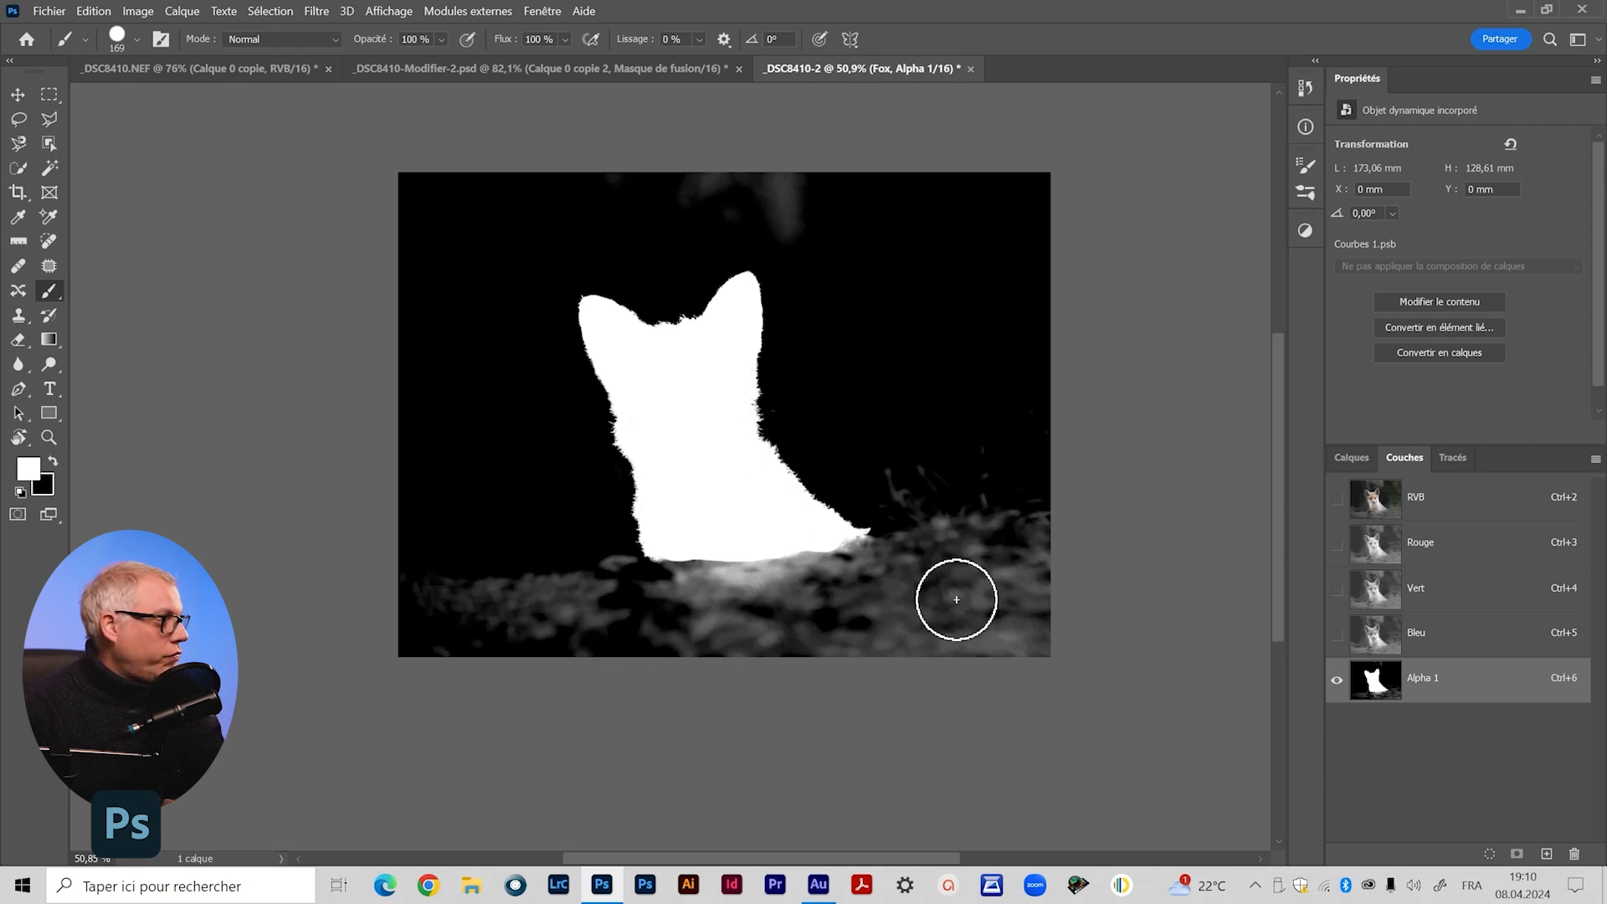
key(x)
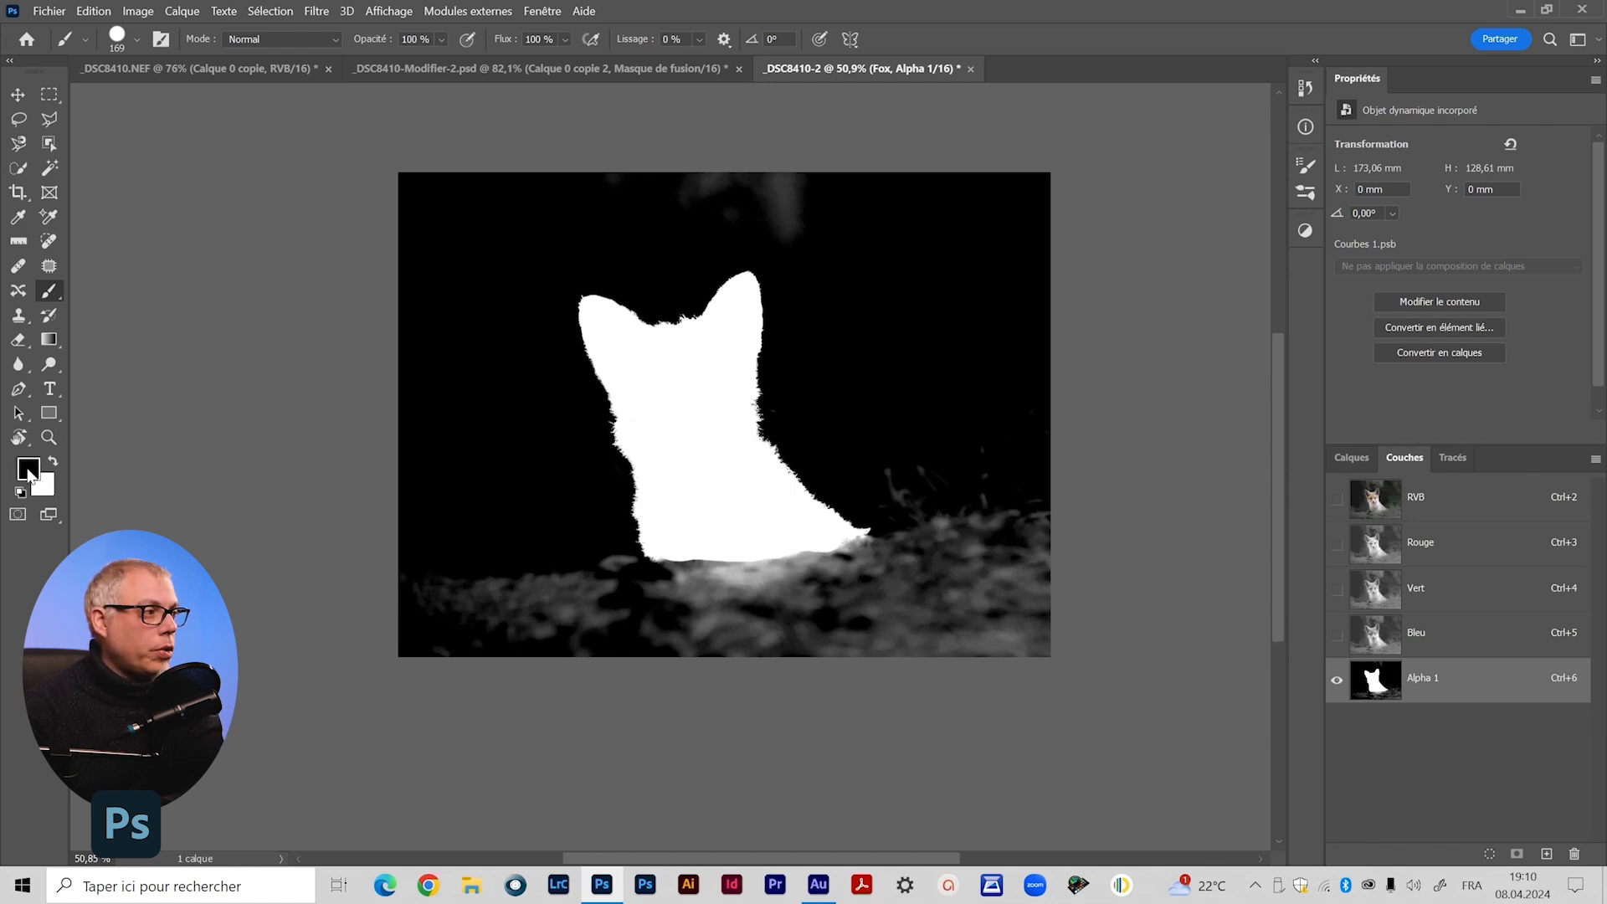
mouse_move(510, 591)
mouse_down()
mouse_move(434, 595)
mouse_move(527, 610)
mouse_move(587, 580)
mouse_move(811, 585)
mouse_move(786, 639)
mouse_move(592, 645)
mouse_move(1043, 643)
mouse_move(994, 527)
mouse_move(911, 486)
mouse_up()
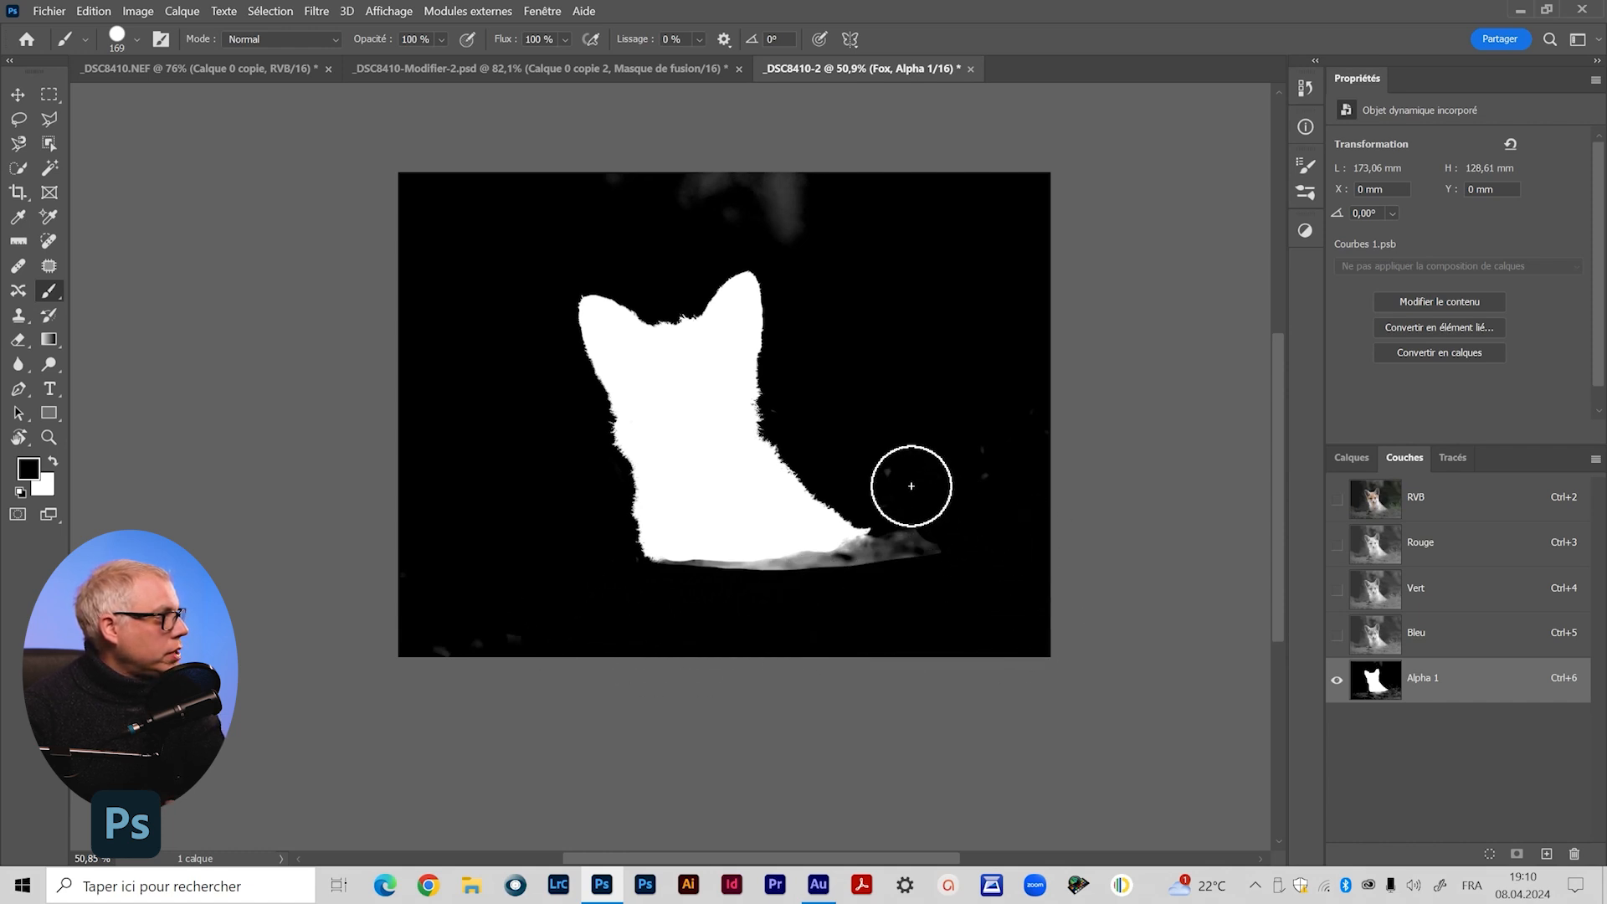
drag(793, 188, 690, 196)
drag(938, 511, 909, 554)
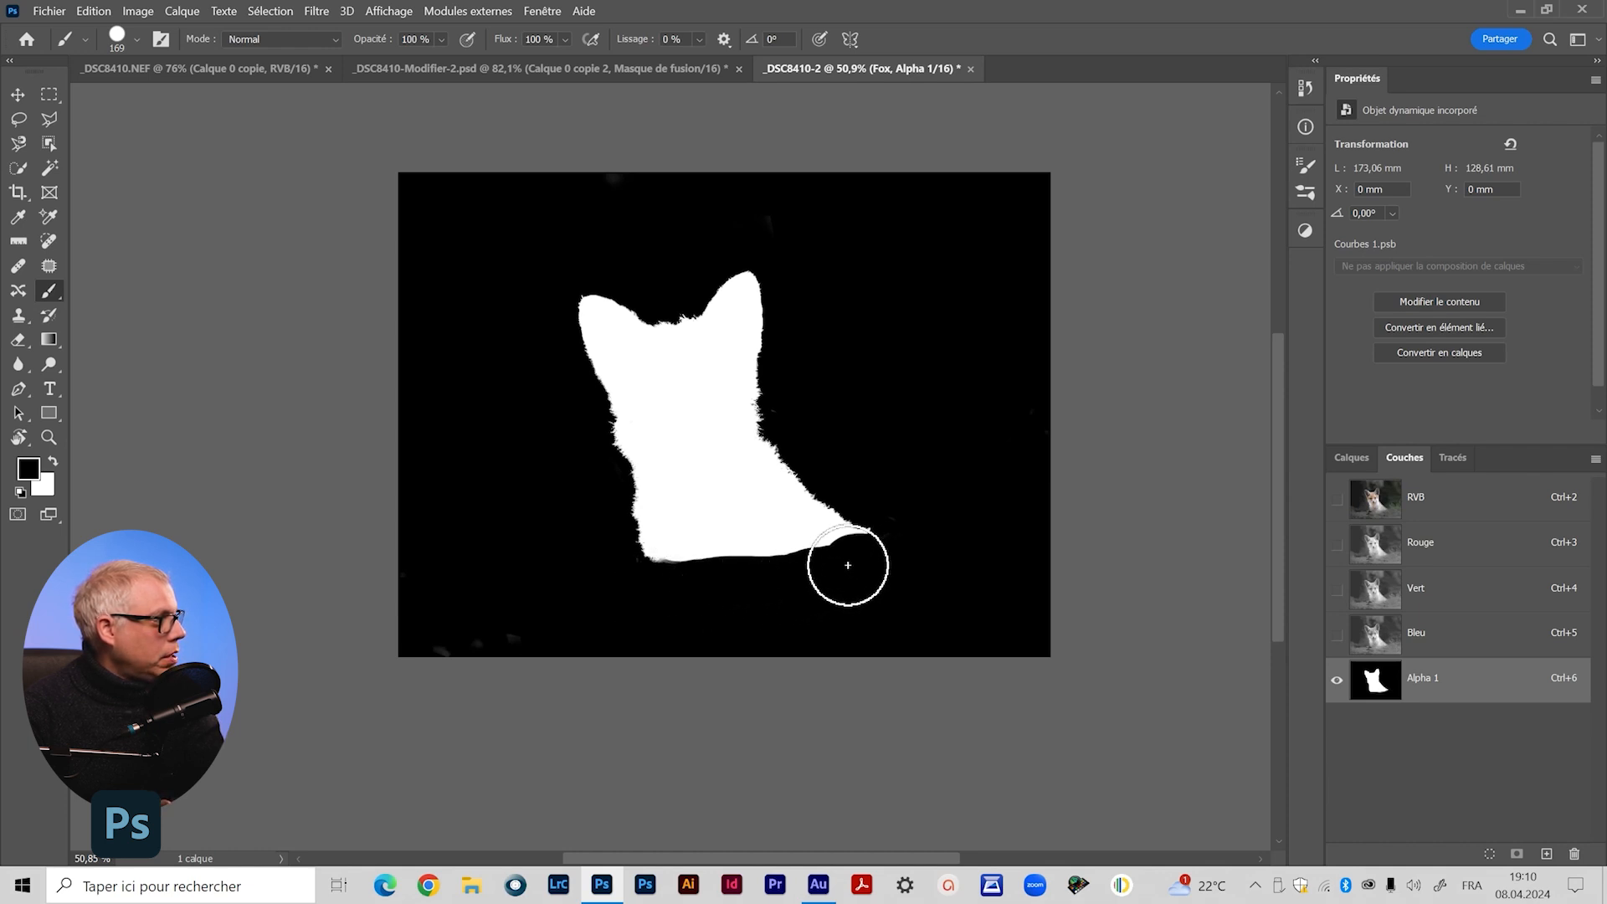
drag(1040, 334, 978, 349)
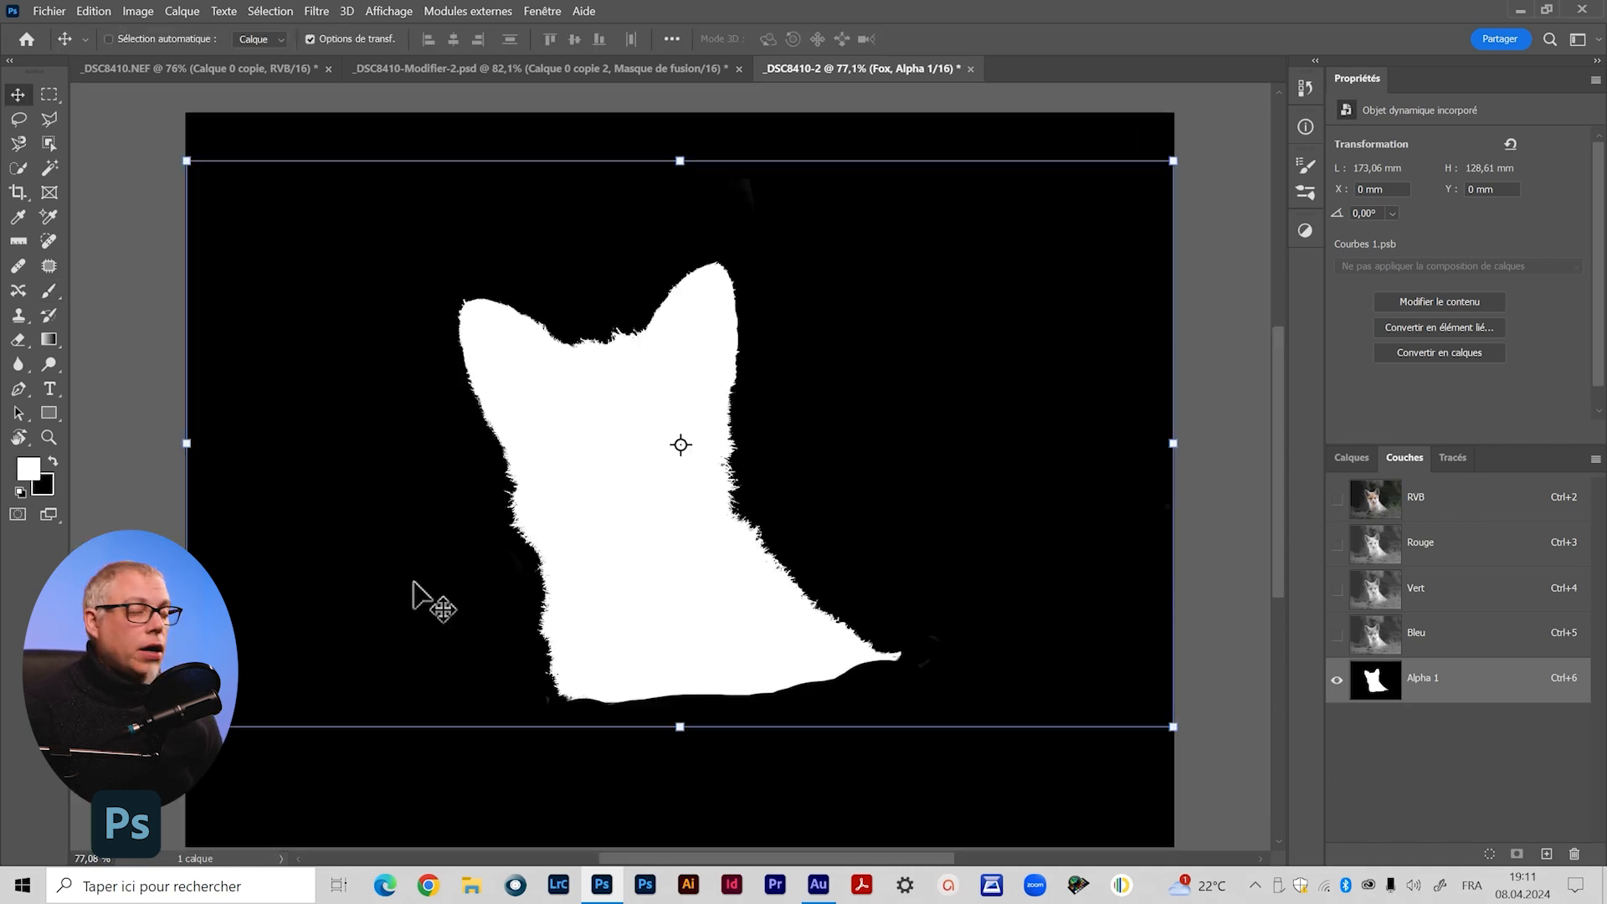
Load the Alpha 1 channel as a selection and turn it into a layer mask on the Fox layer
scroll(535, 591, down, 1)
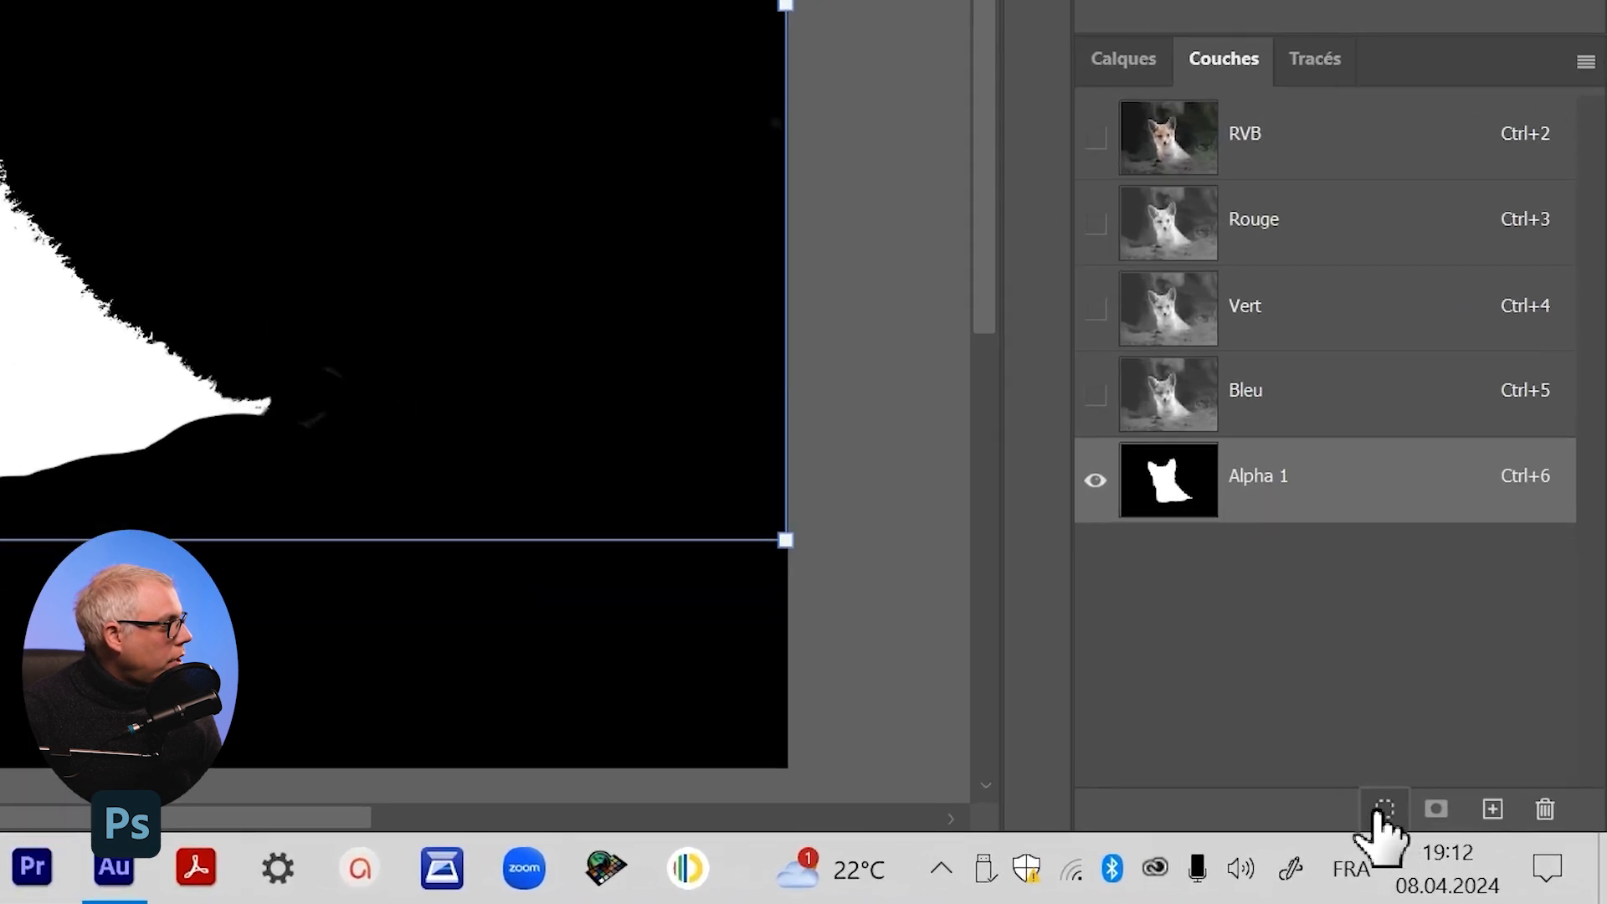
click(1384, 811)
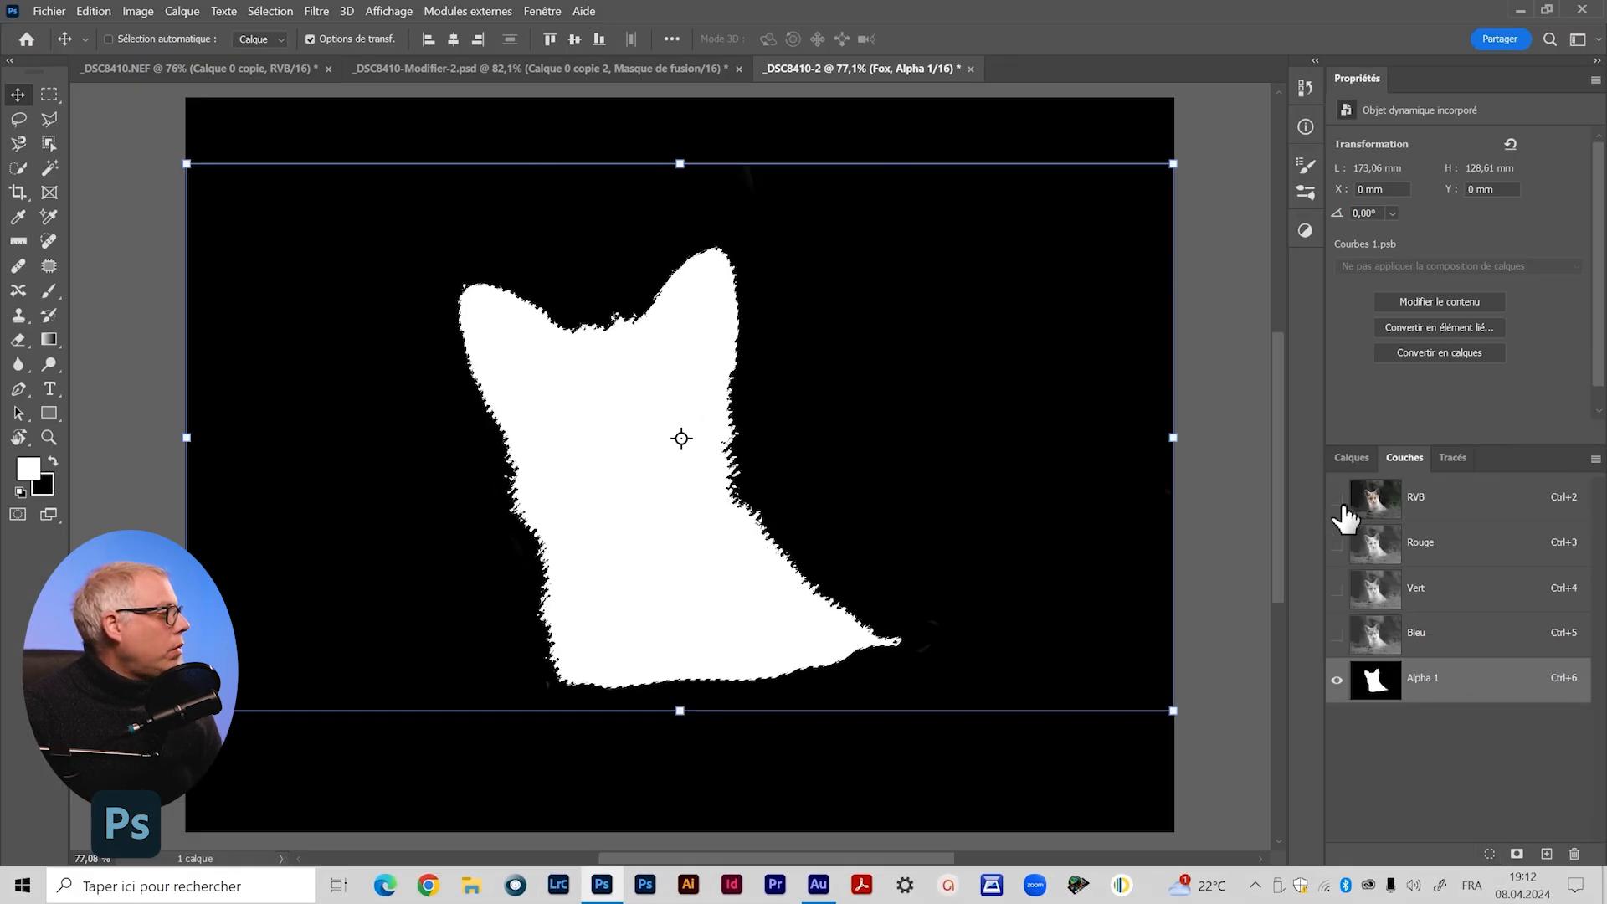
click(1351, 457)
click(1457, 604)
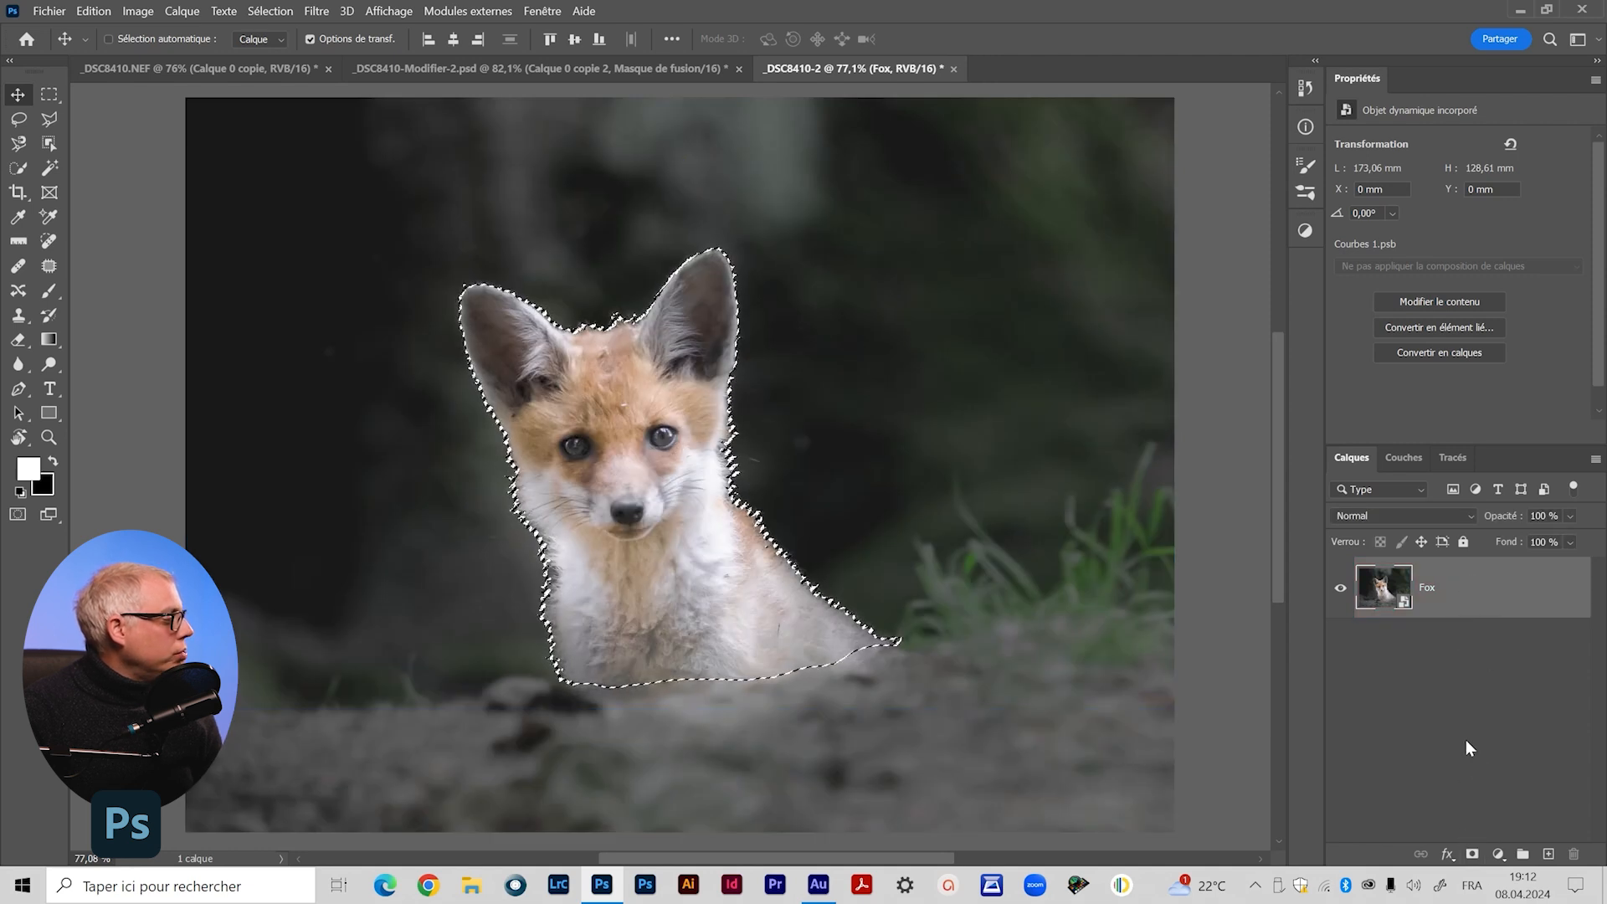
click(1472, 854)
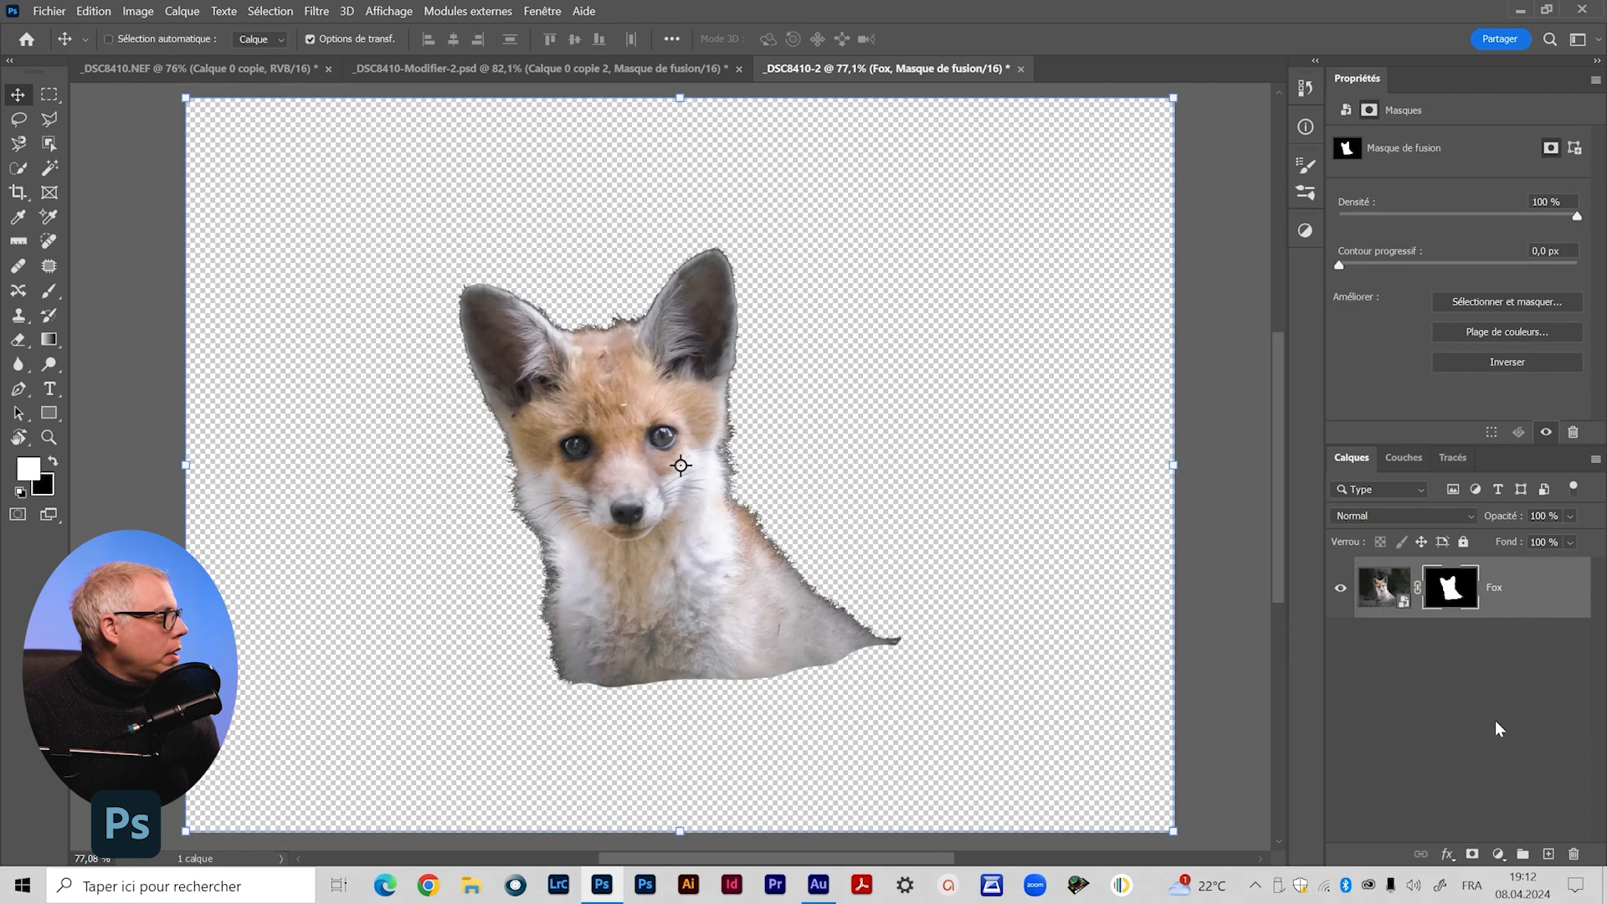
click(1467, 670)
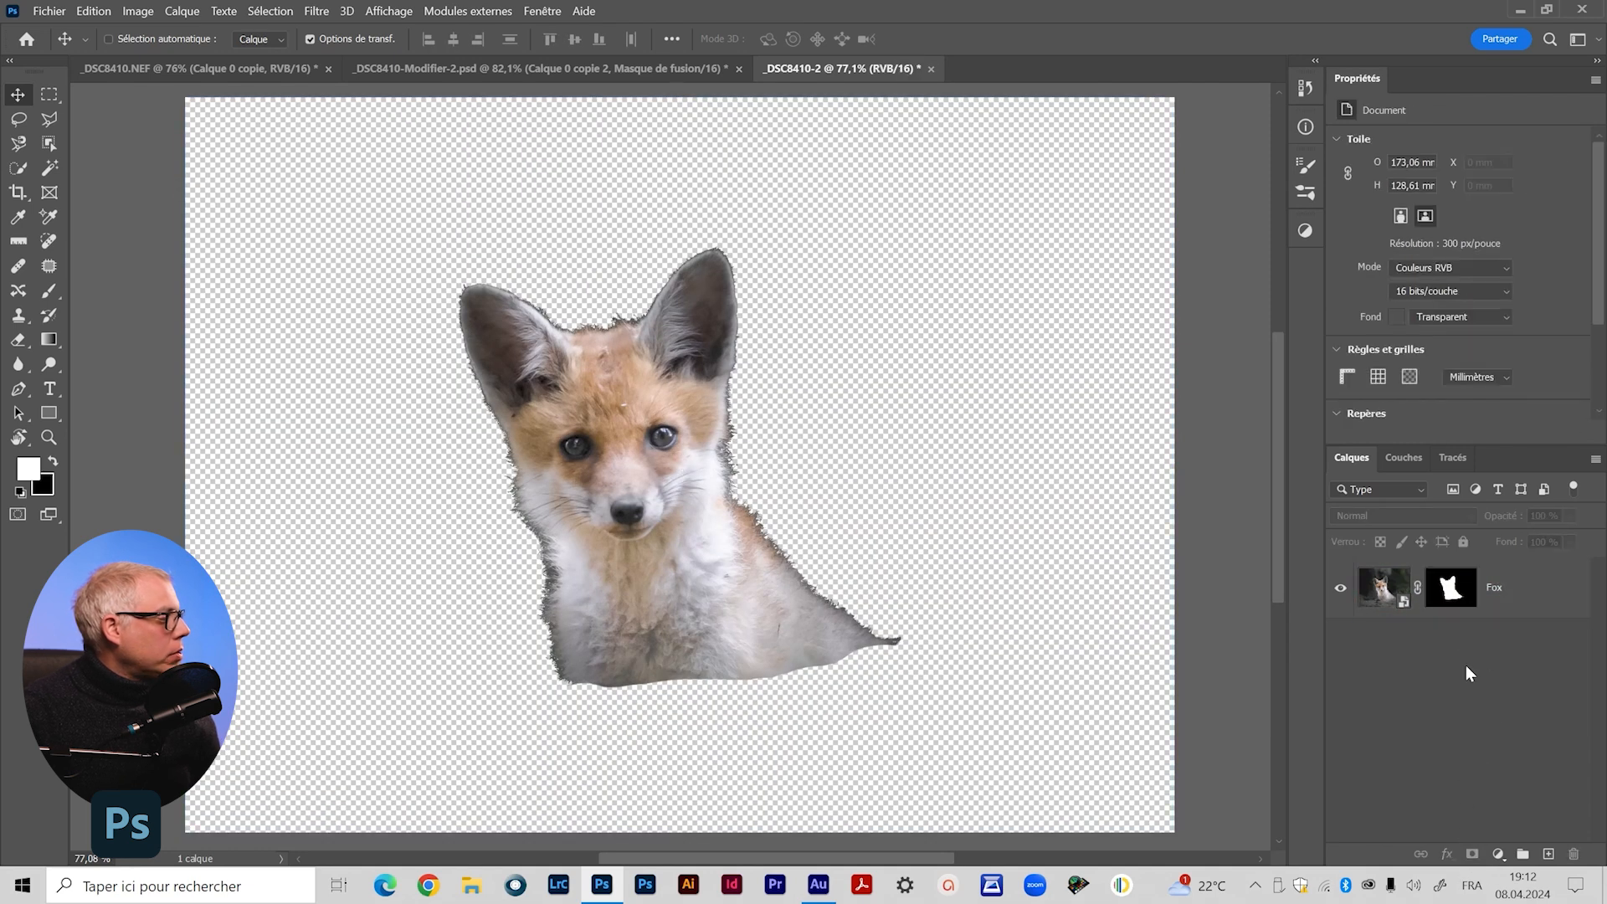
Add a Couleur unie fill layer in colour 96a590 and place it below the Fox layer
click(1516, 609)
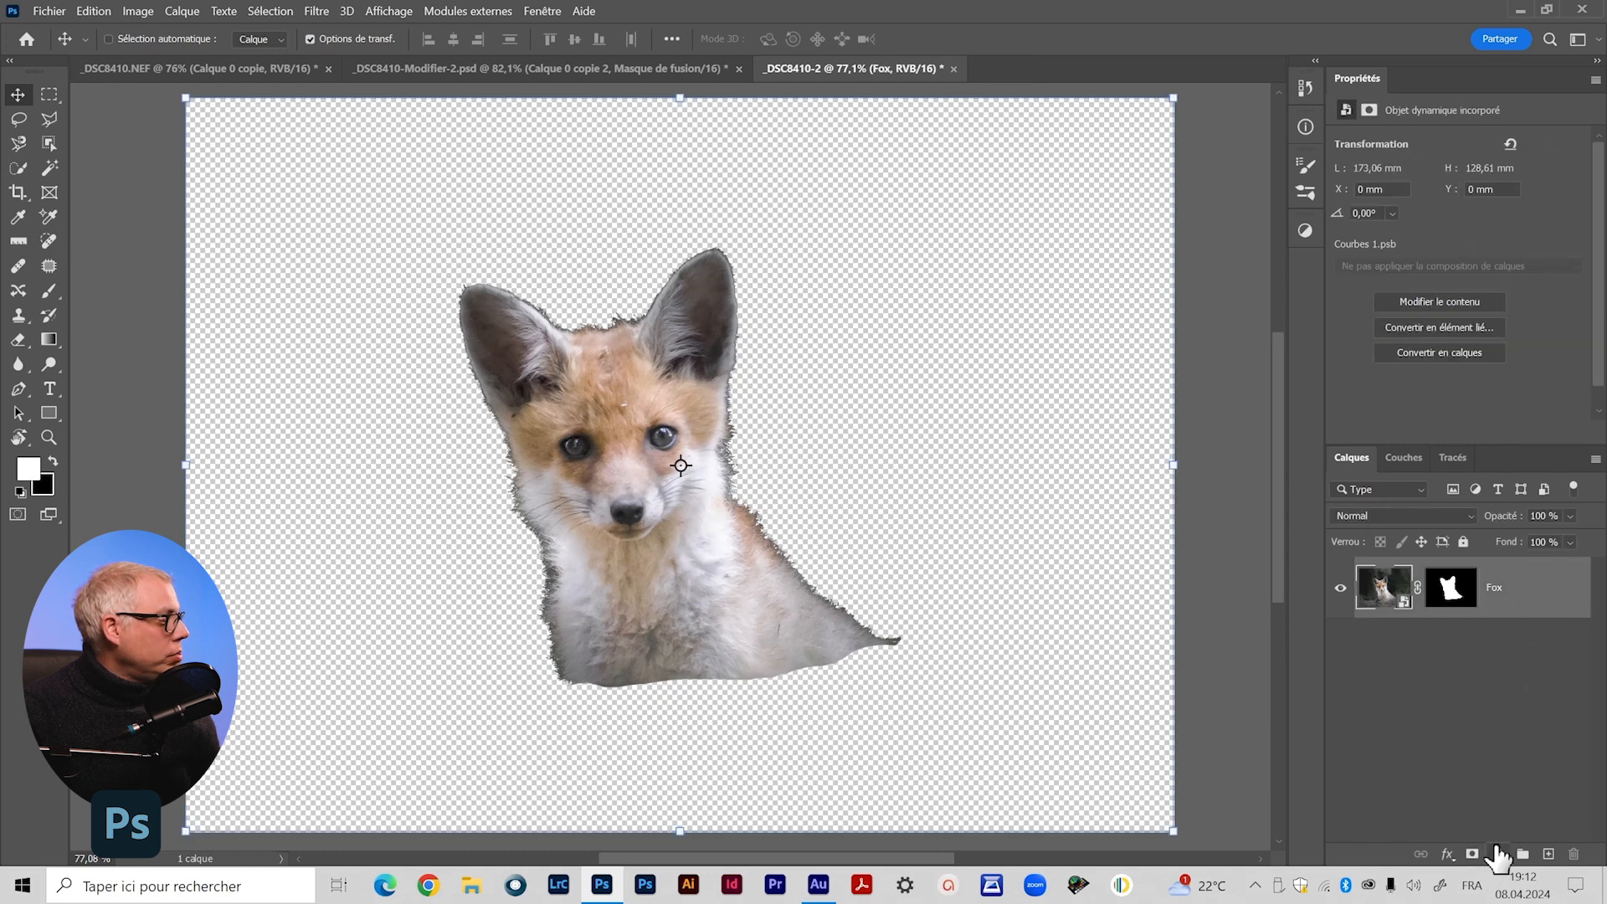
click(1497, 853)
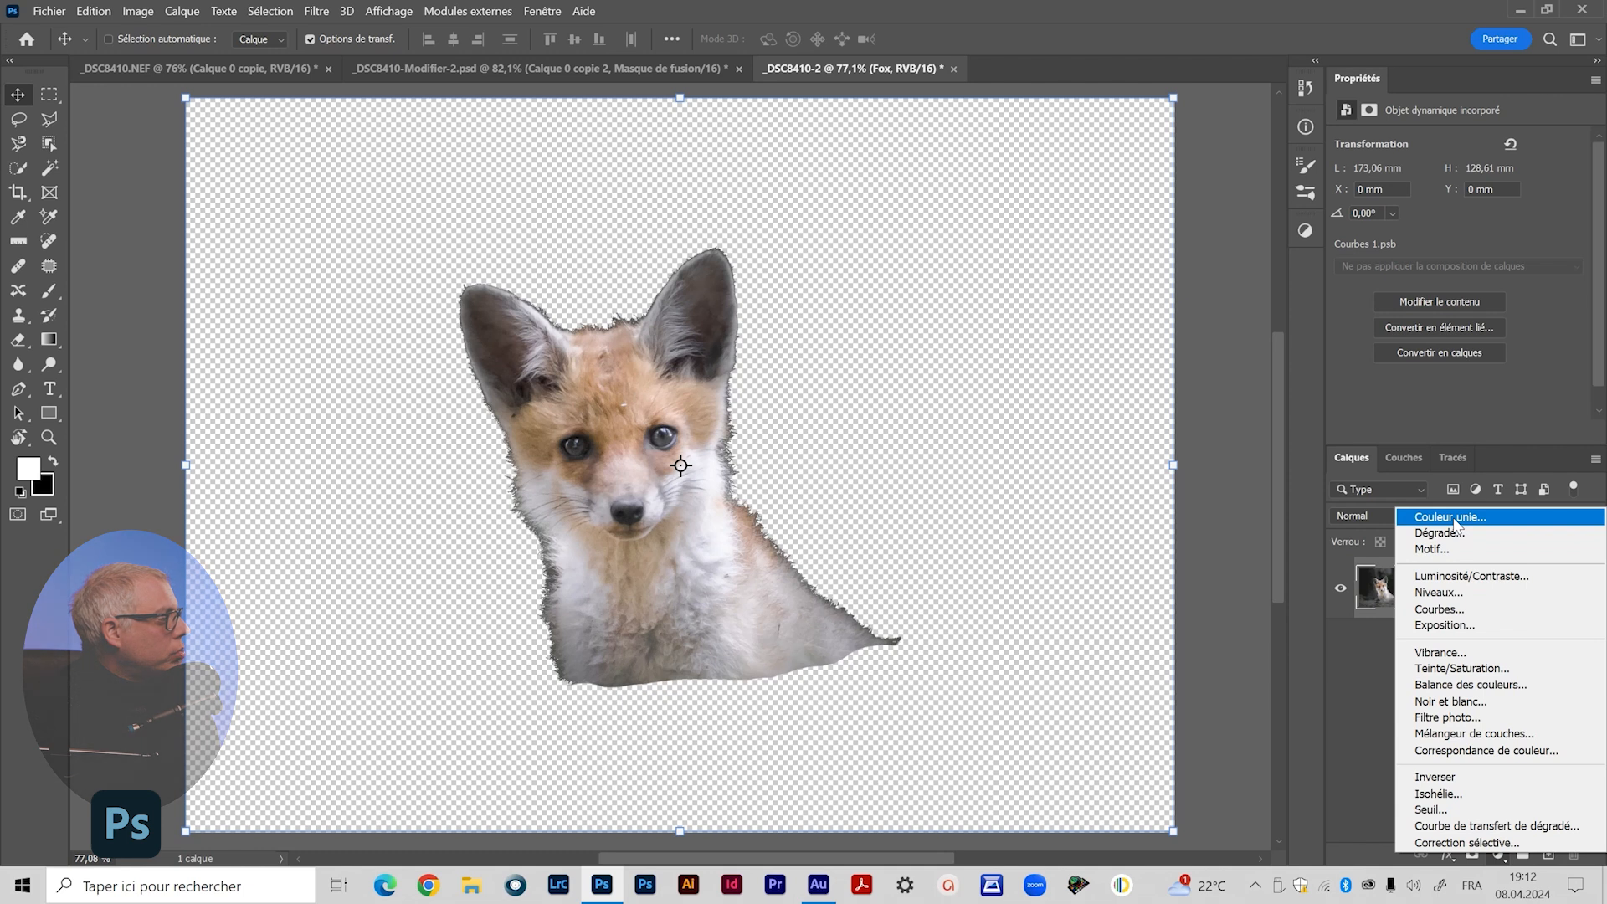
click(1423, 519)
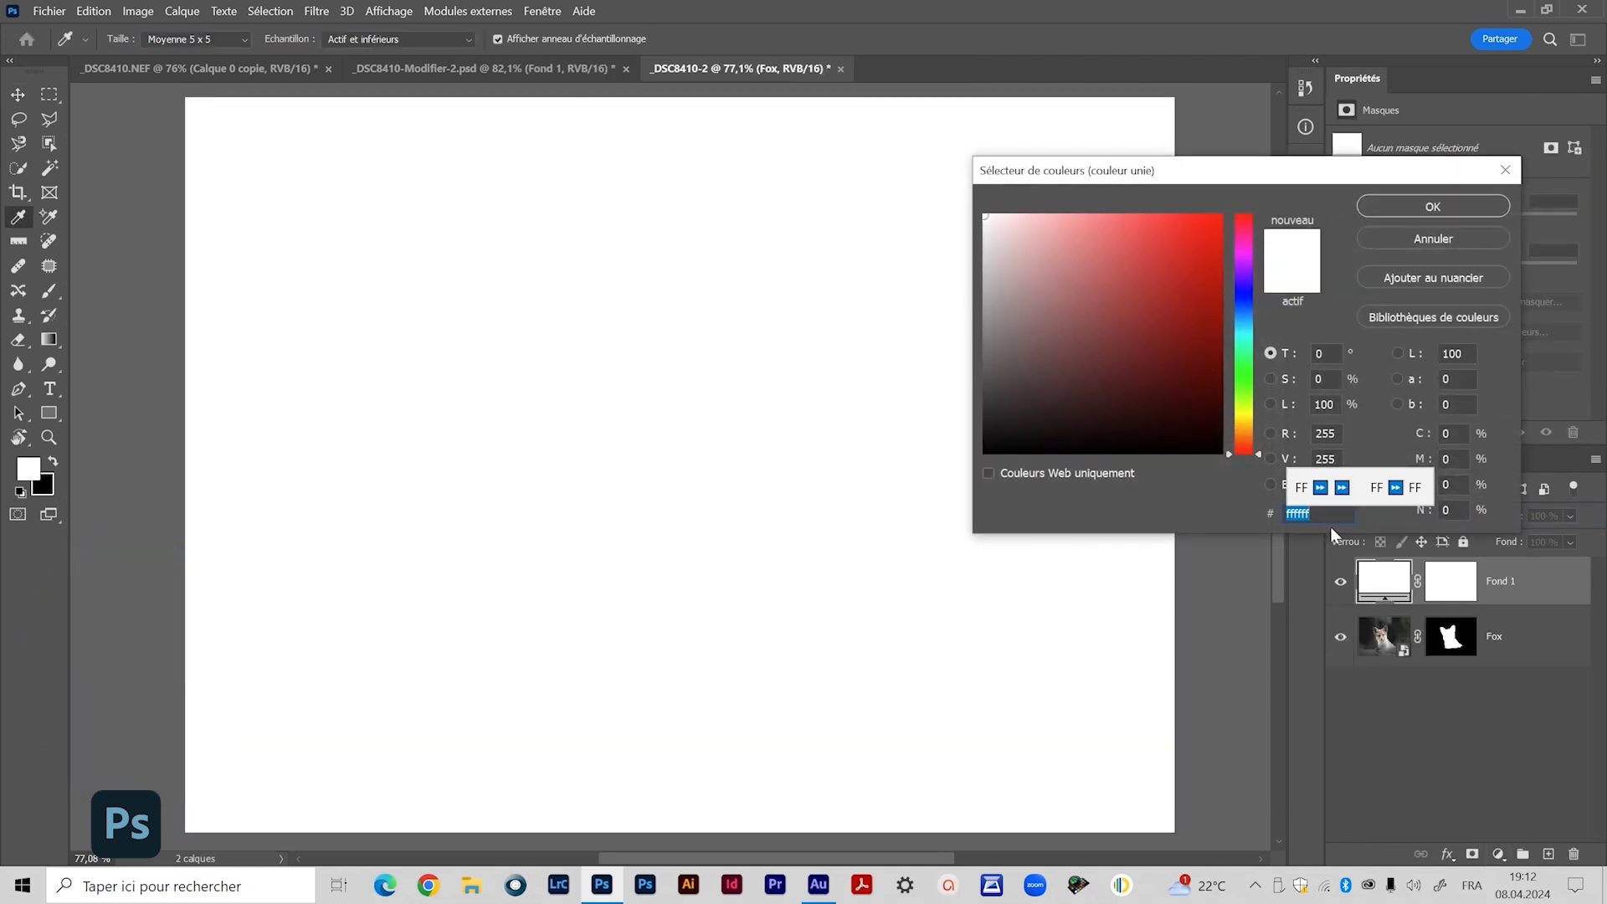
click(1324, 517)
text(96a590)
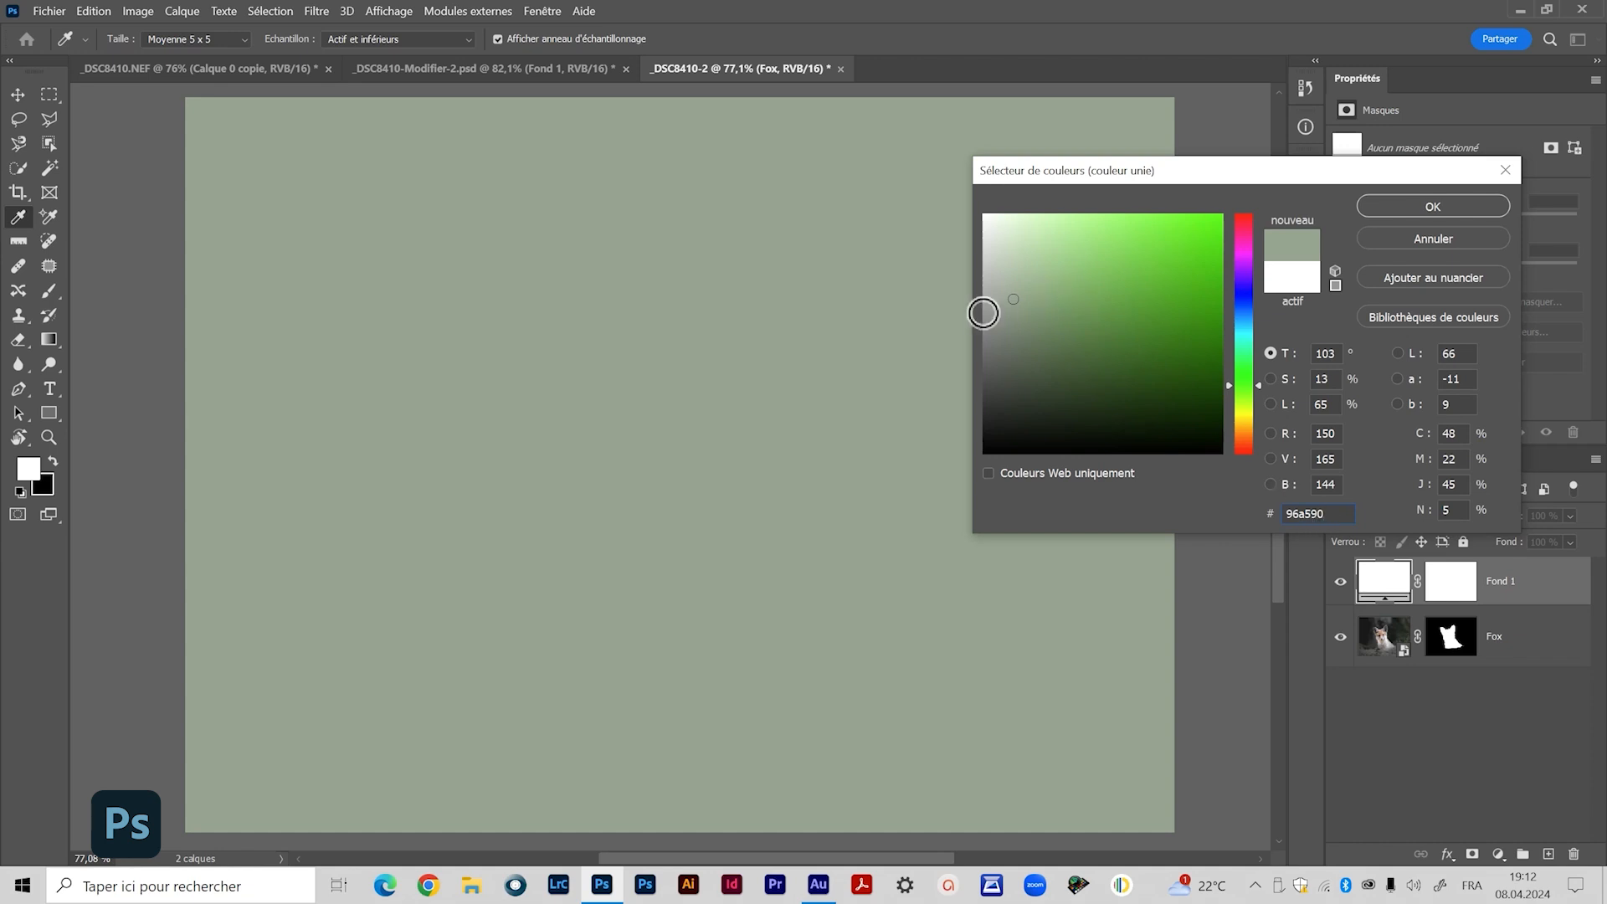
click(1425, 213)
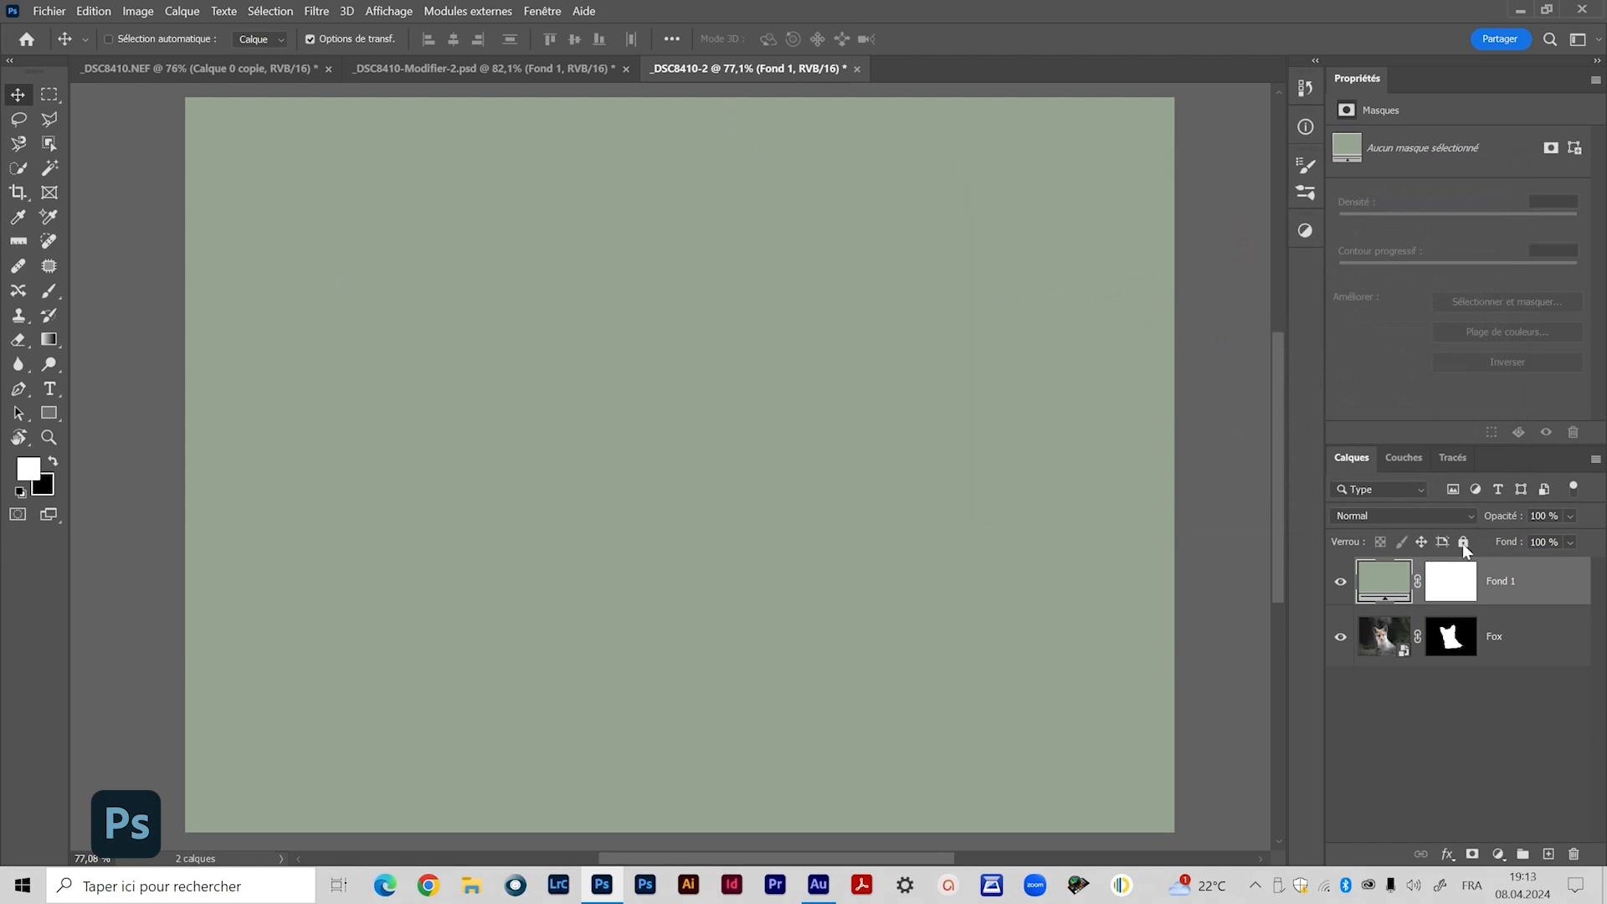
drag(1554, 594, 1549, 669)
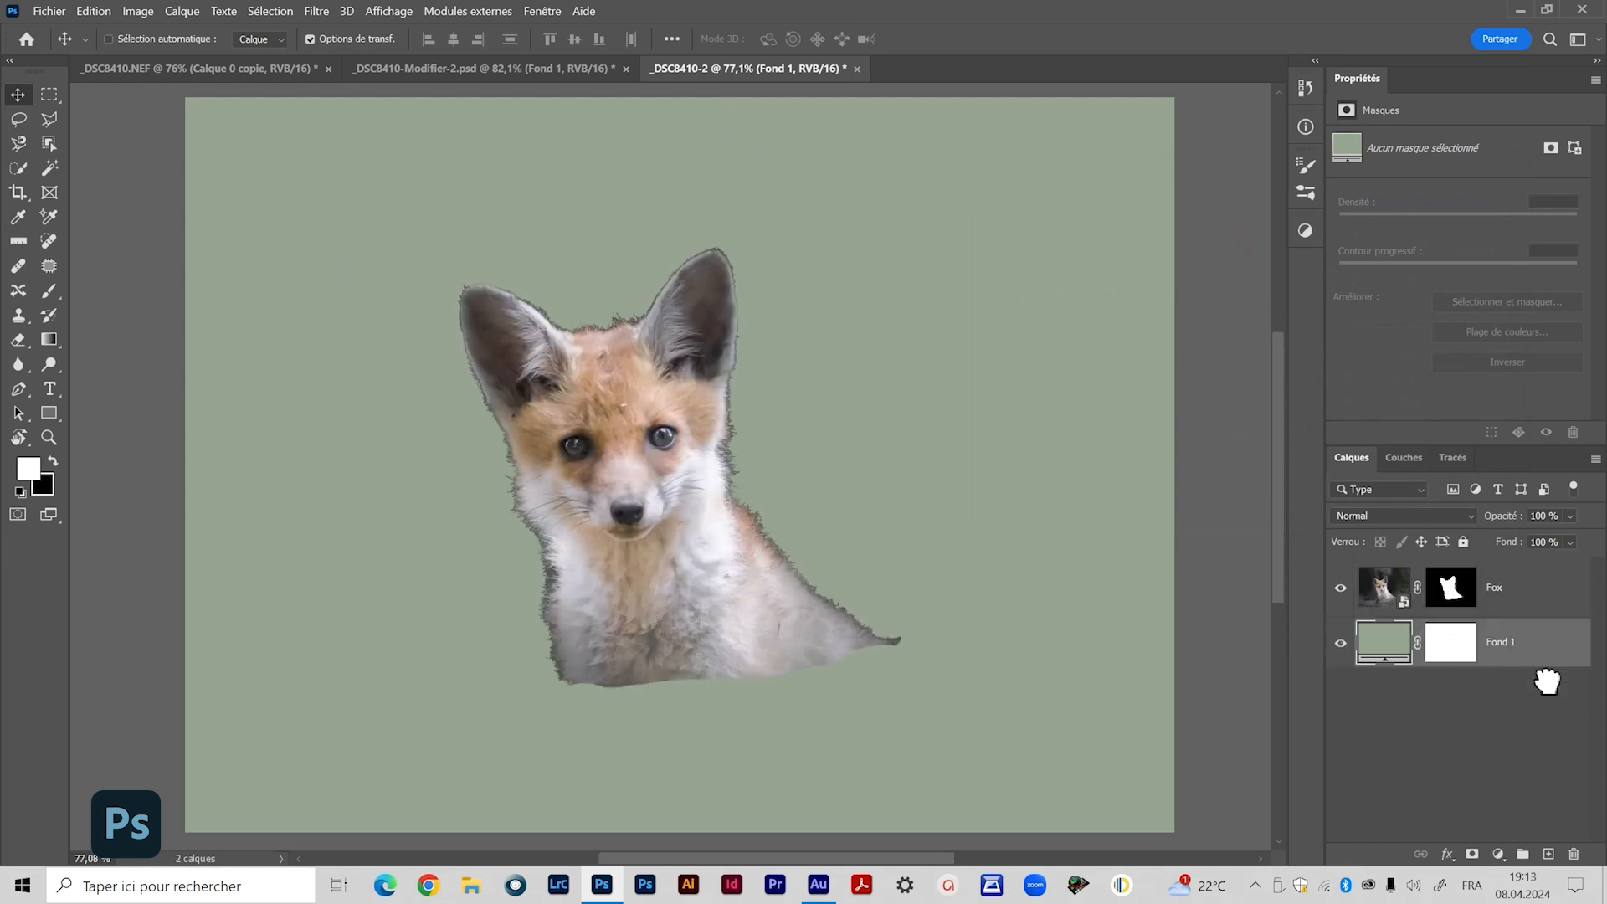
Examine the cut-out's fur edges around the ears, face and body against the green background at 200 %
key(z)
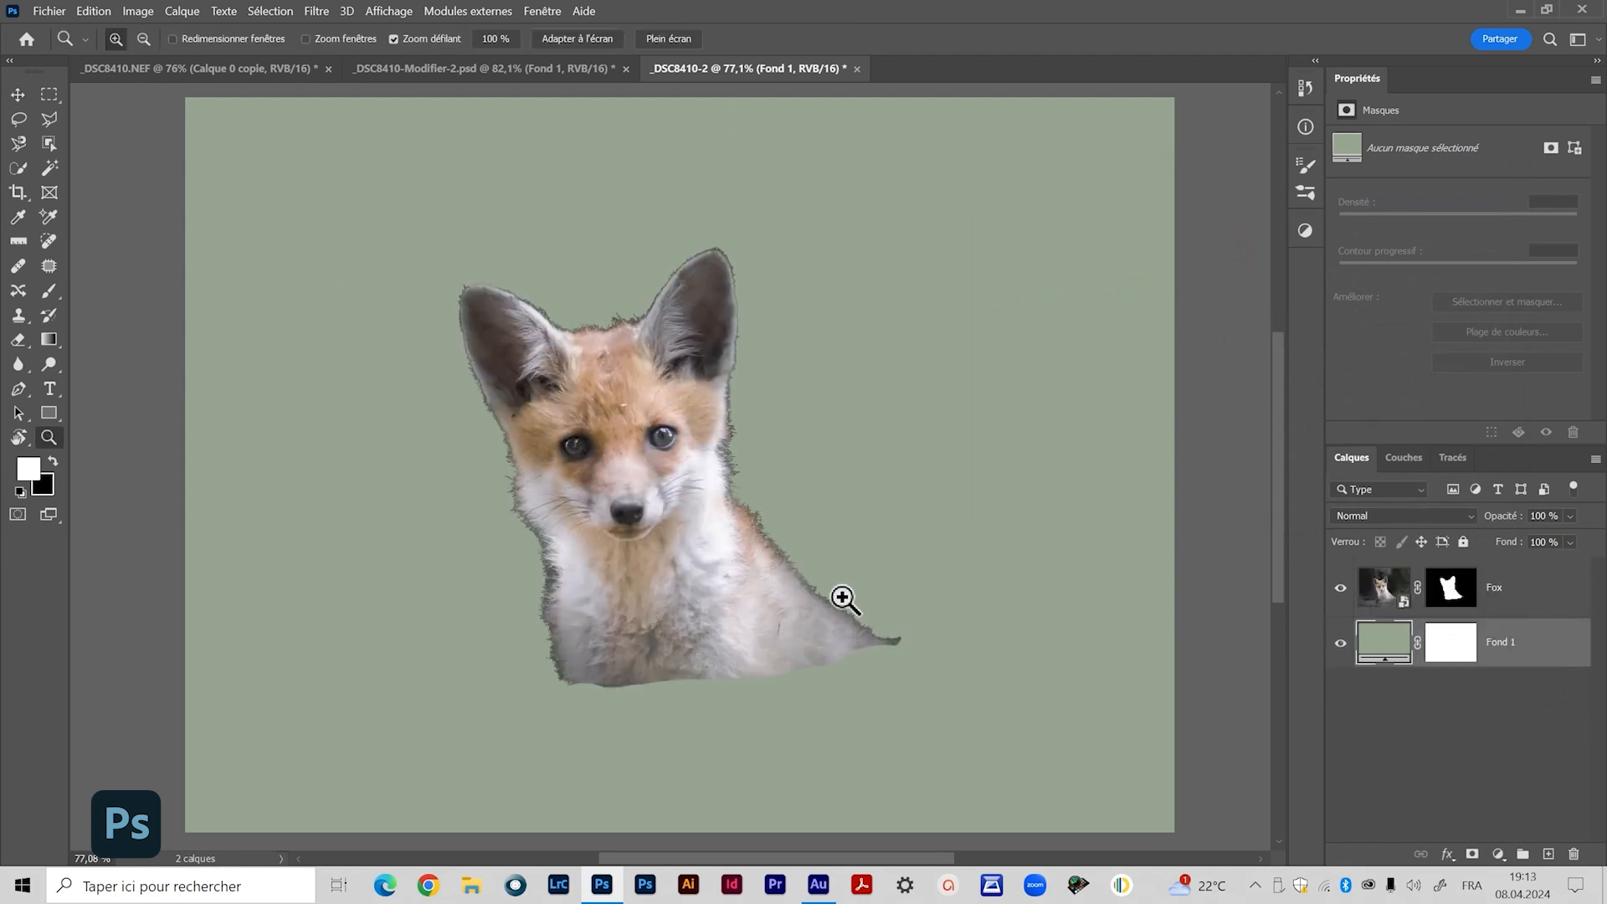
click(656, 555)
click(657, 555)
drag(728, 642, 628, 527)
drag(653, 392, 789, 626)
drag(660, 312, 768, 606)
drag(718, 758, 645, 348)
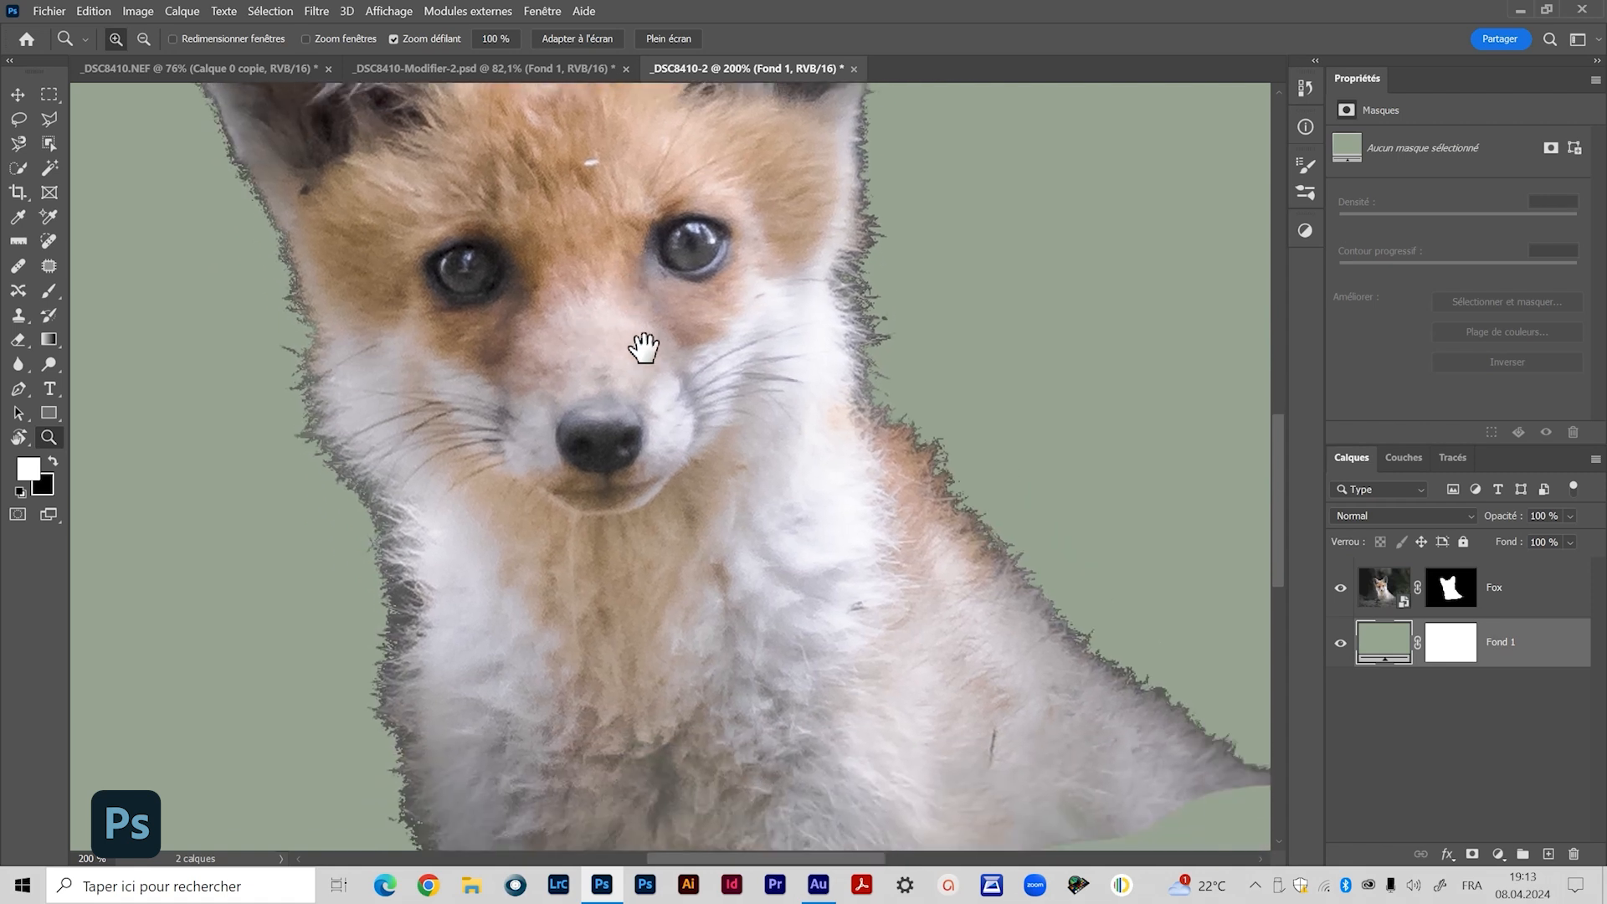
Set the Contour progressif of the Fox layer's mask to 0,6 px and check the softened fur edges
click(1458, 596)
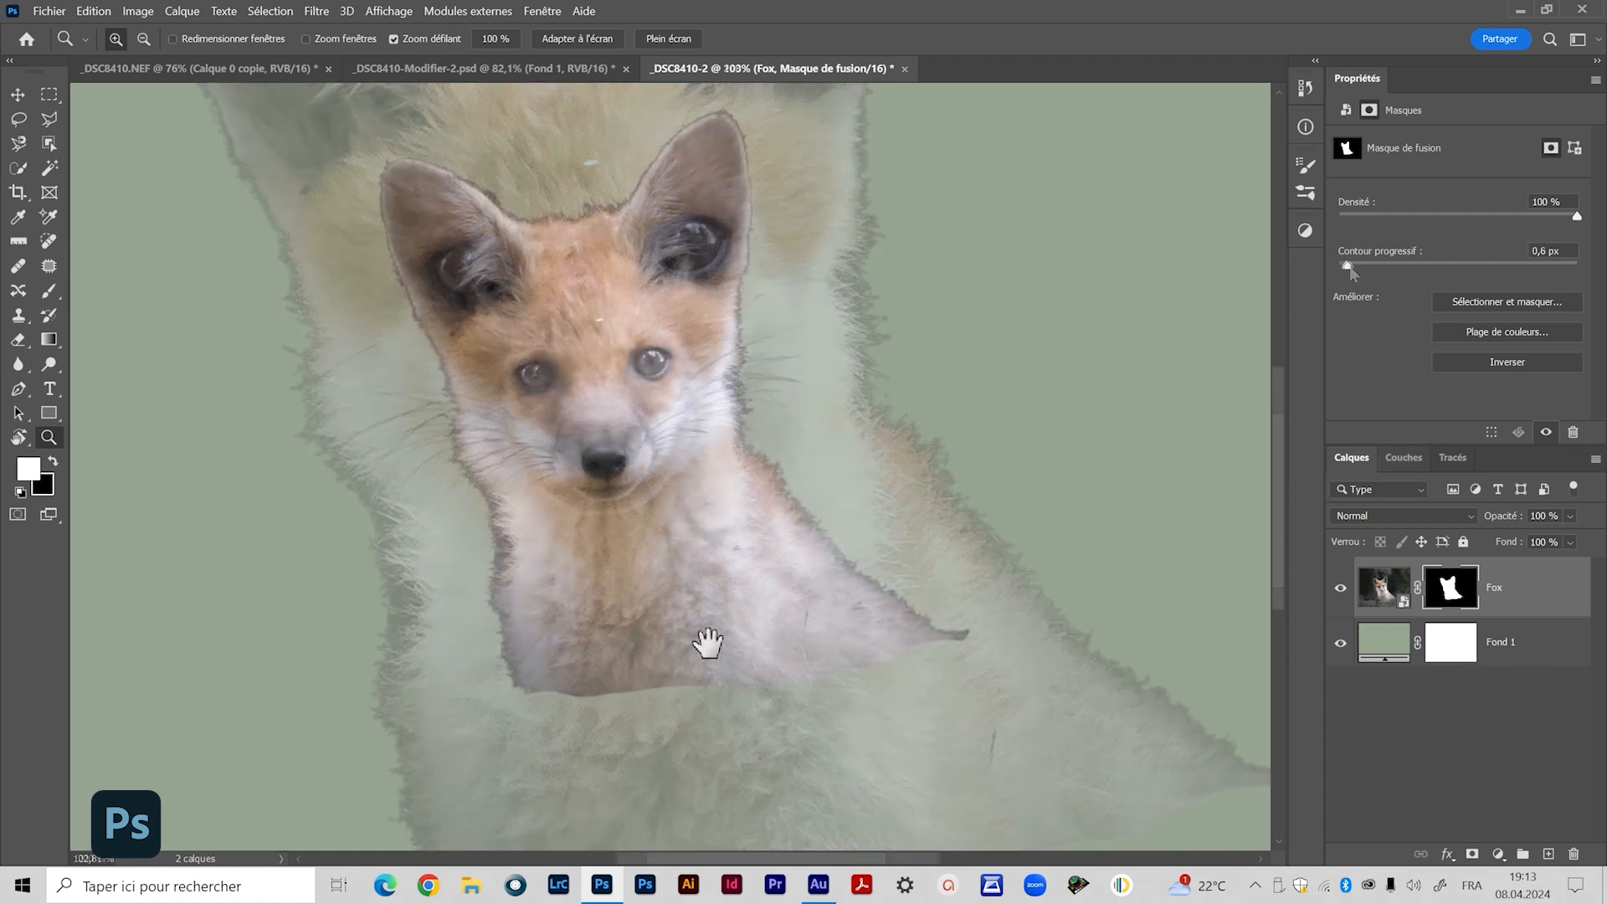
drag(707, 642, 710, 672)
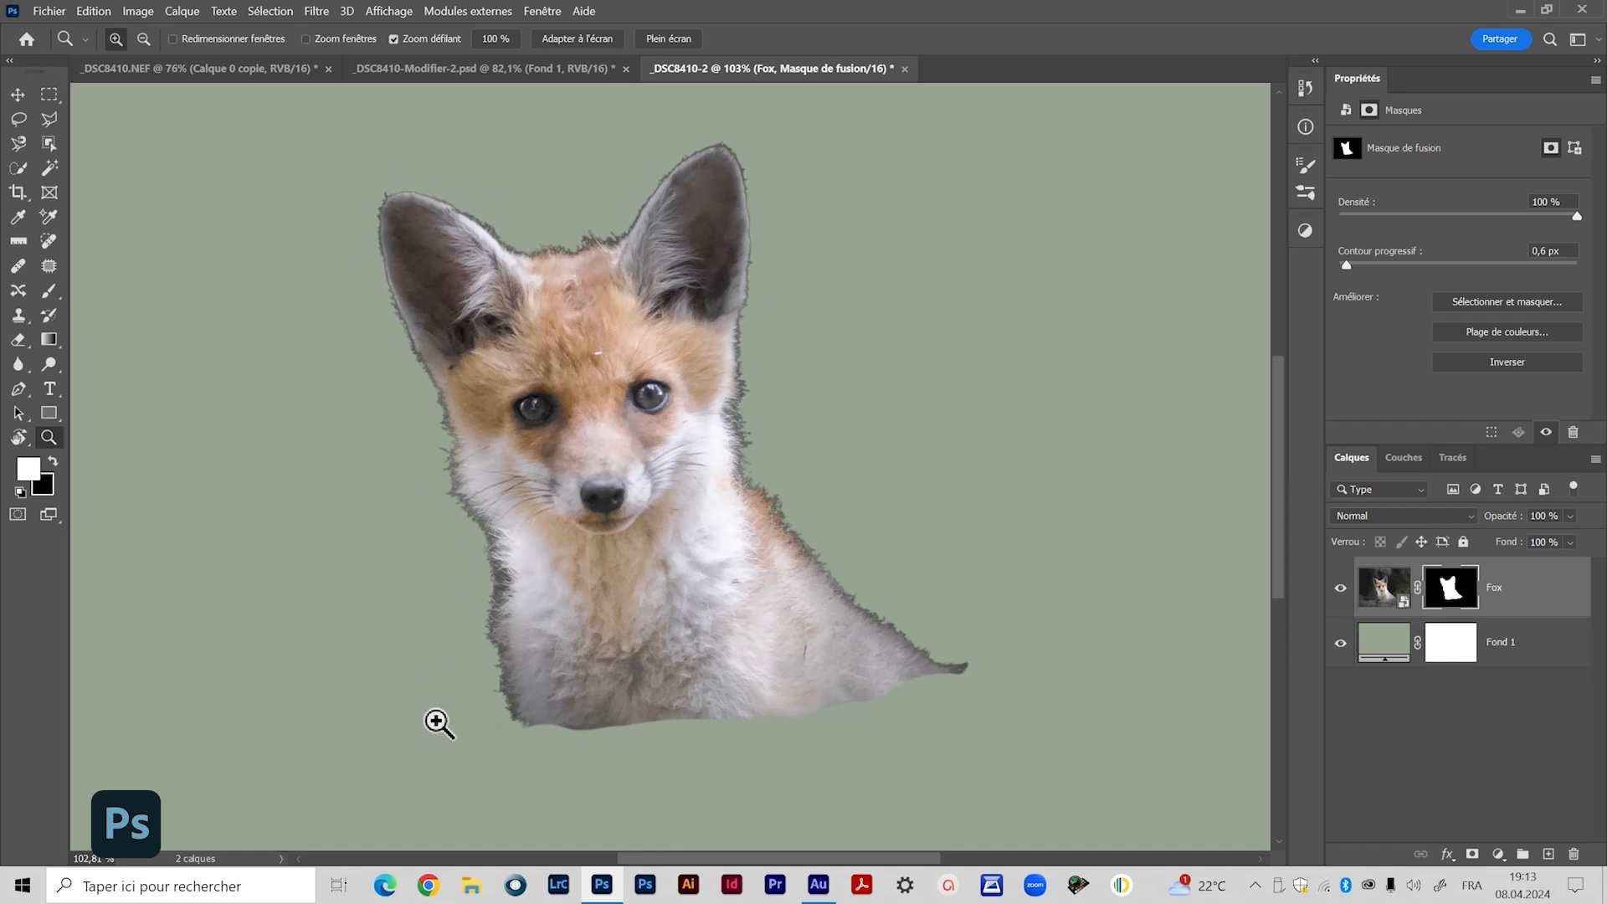
drag(796, 545, 837, 545)
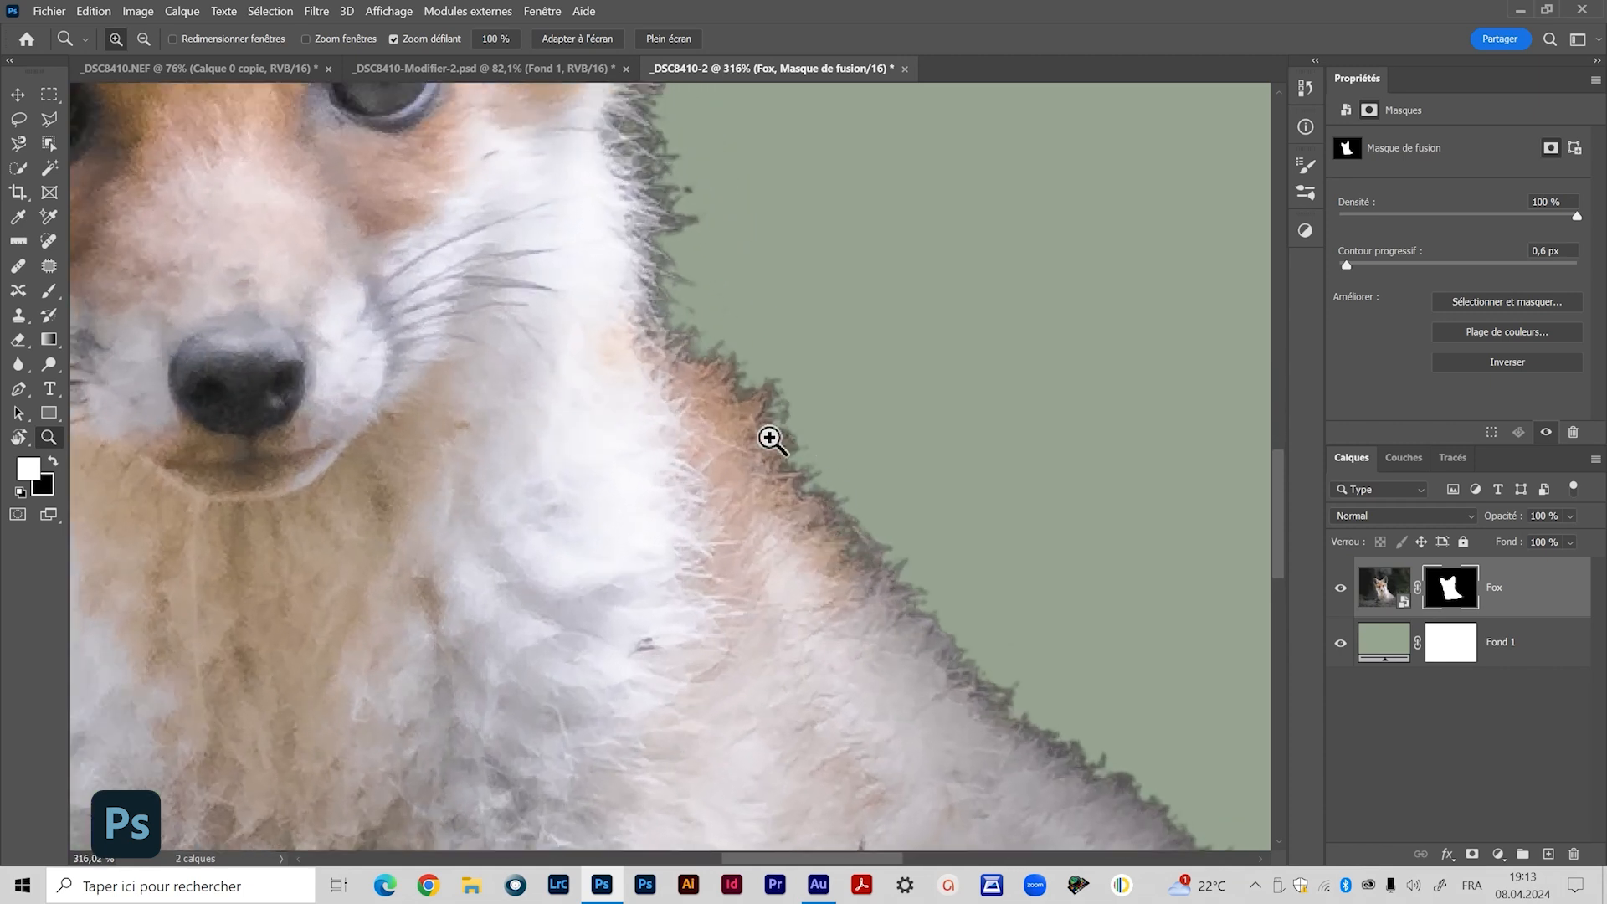
drag(586, 337, 590, 625)
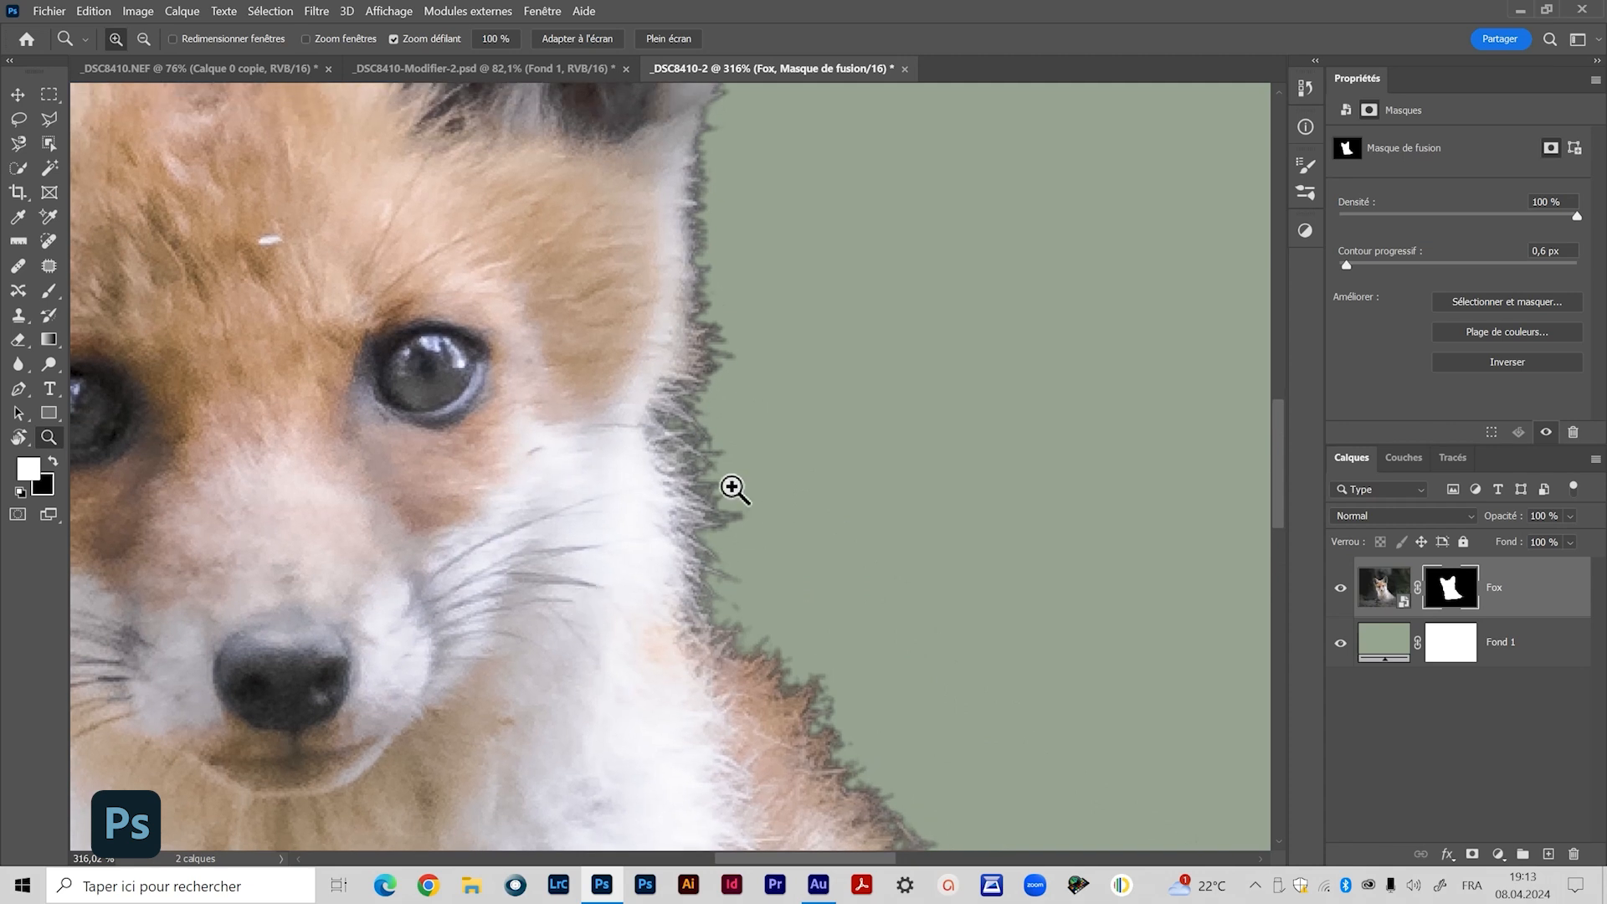
drag(648, 360, 587, 362)
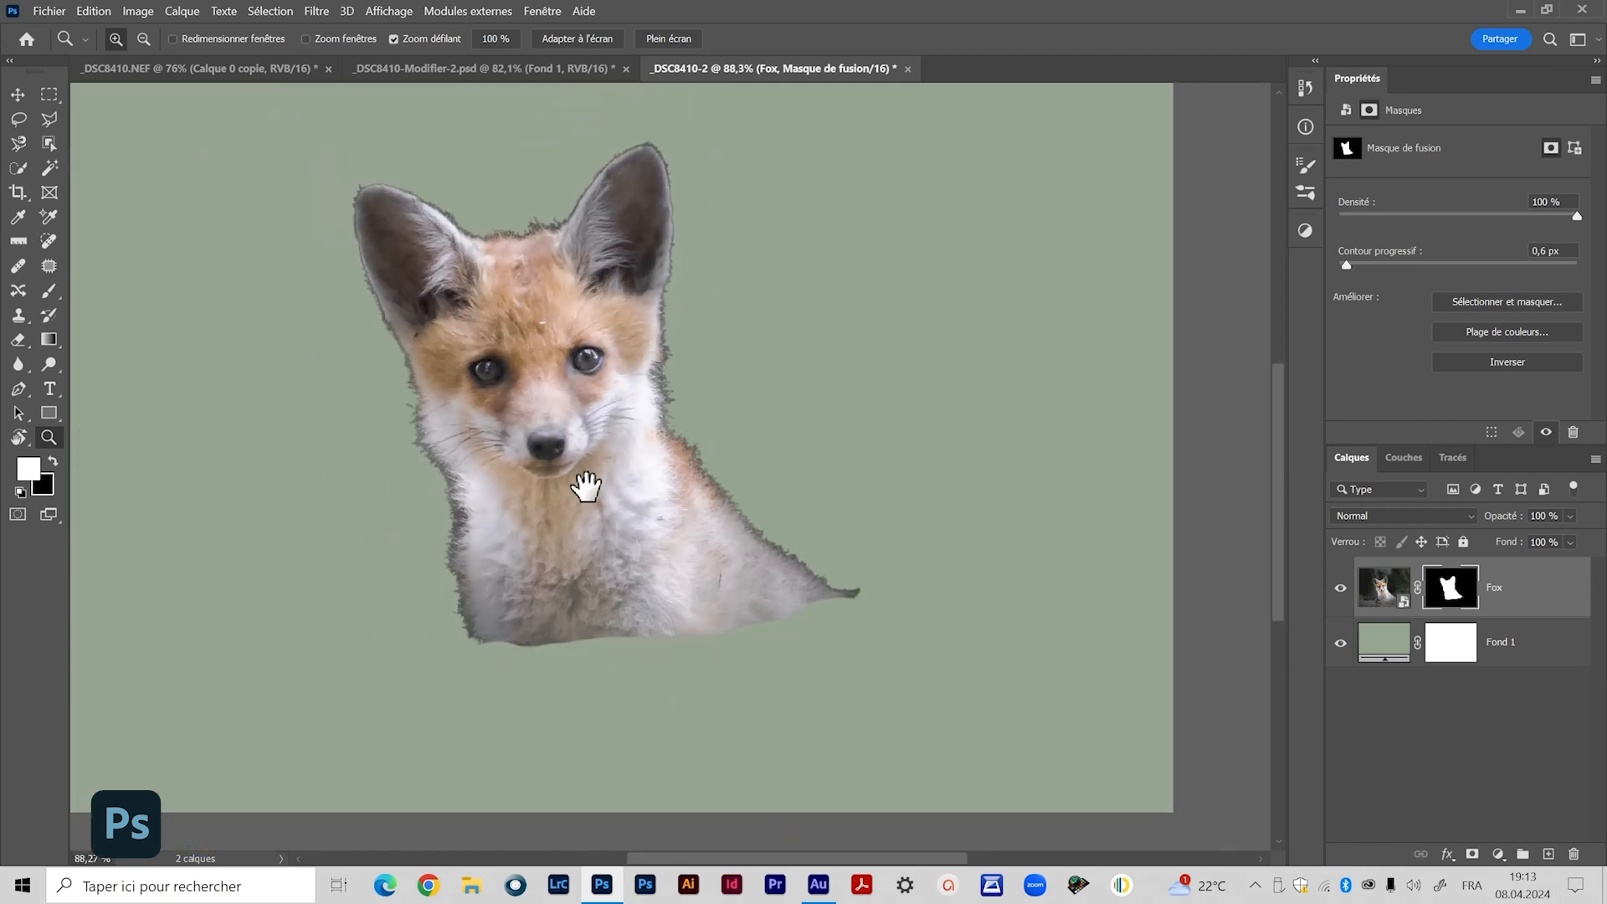
drag(586, 484, 644, 561)
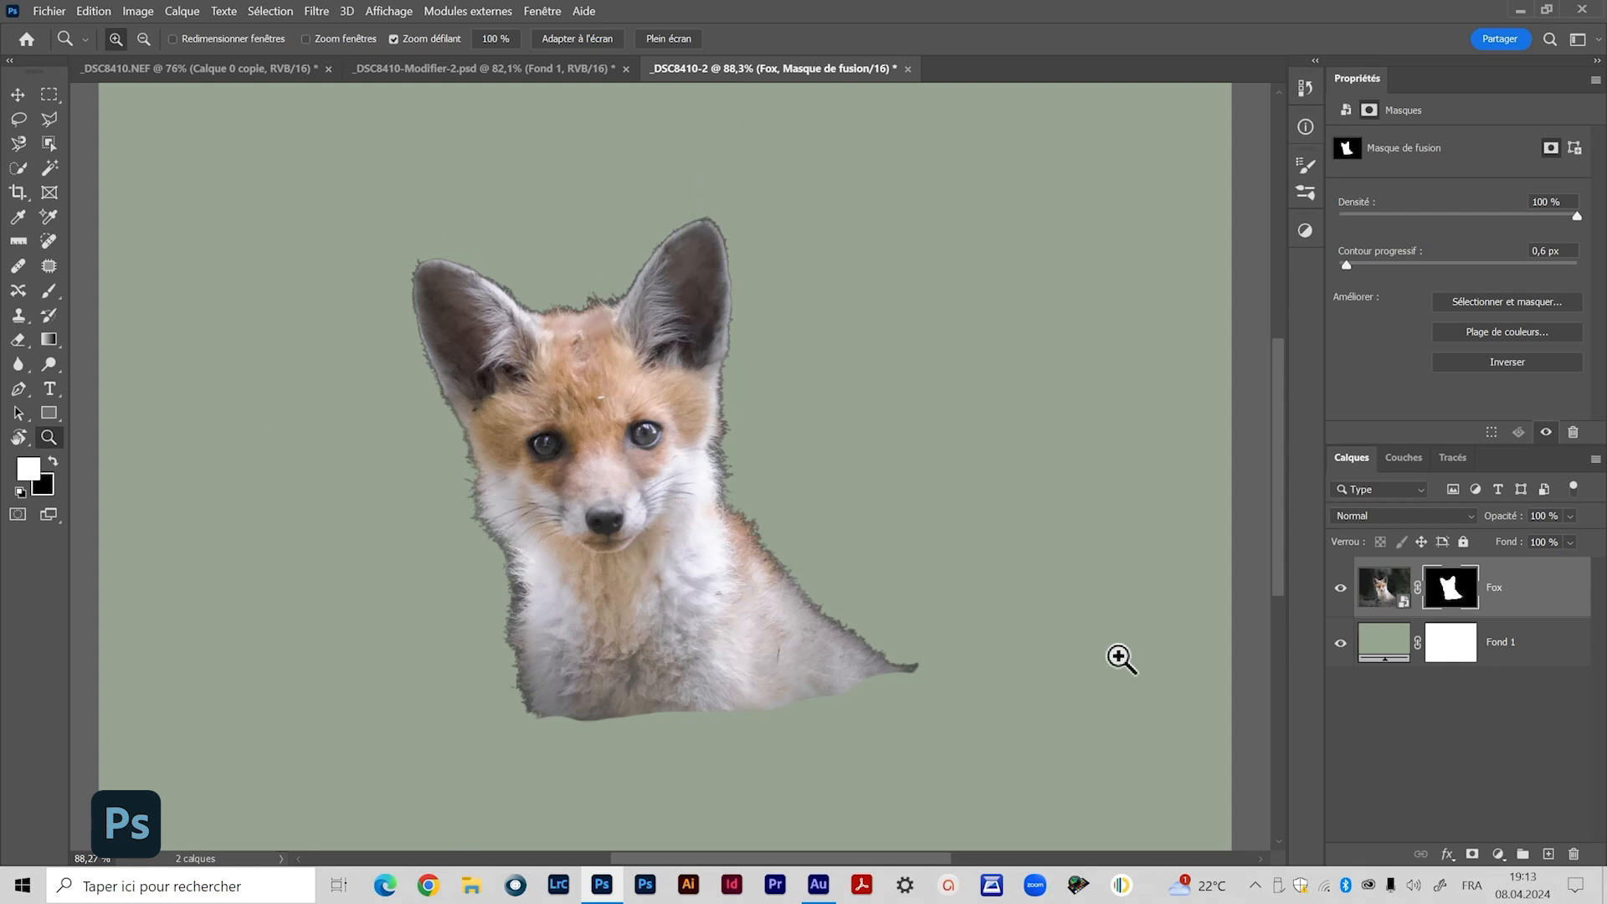
drag(732, 512, 718, 516)
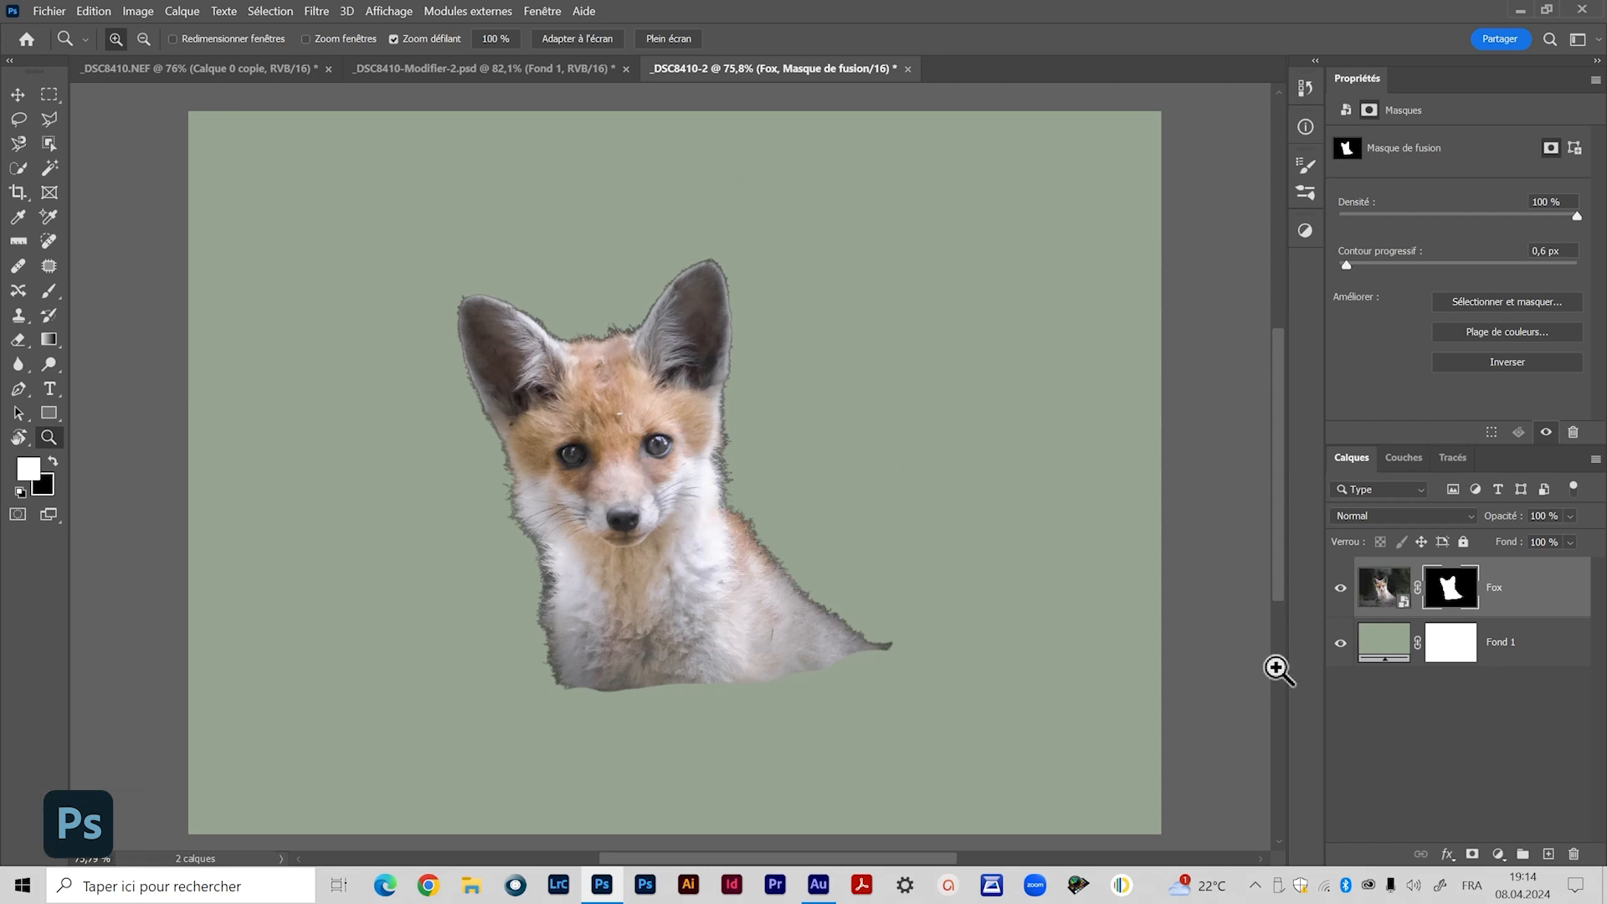
Duplicate the Fox layer, name the copy Fox 2 and hide it
click(1550, 616)
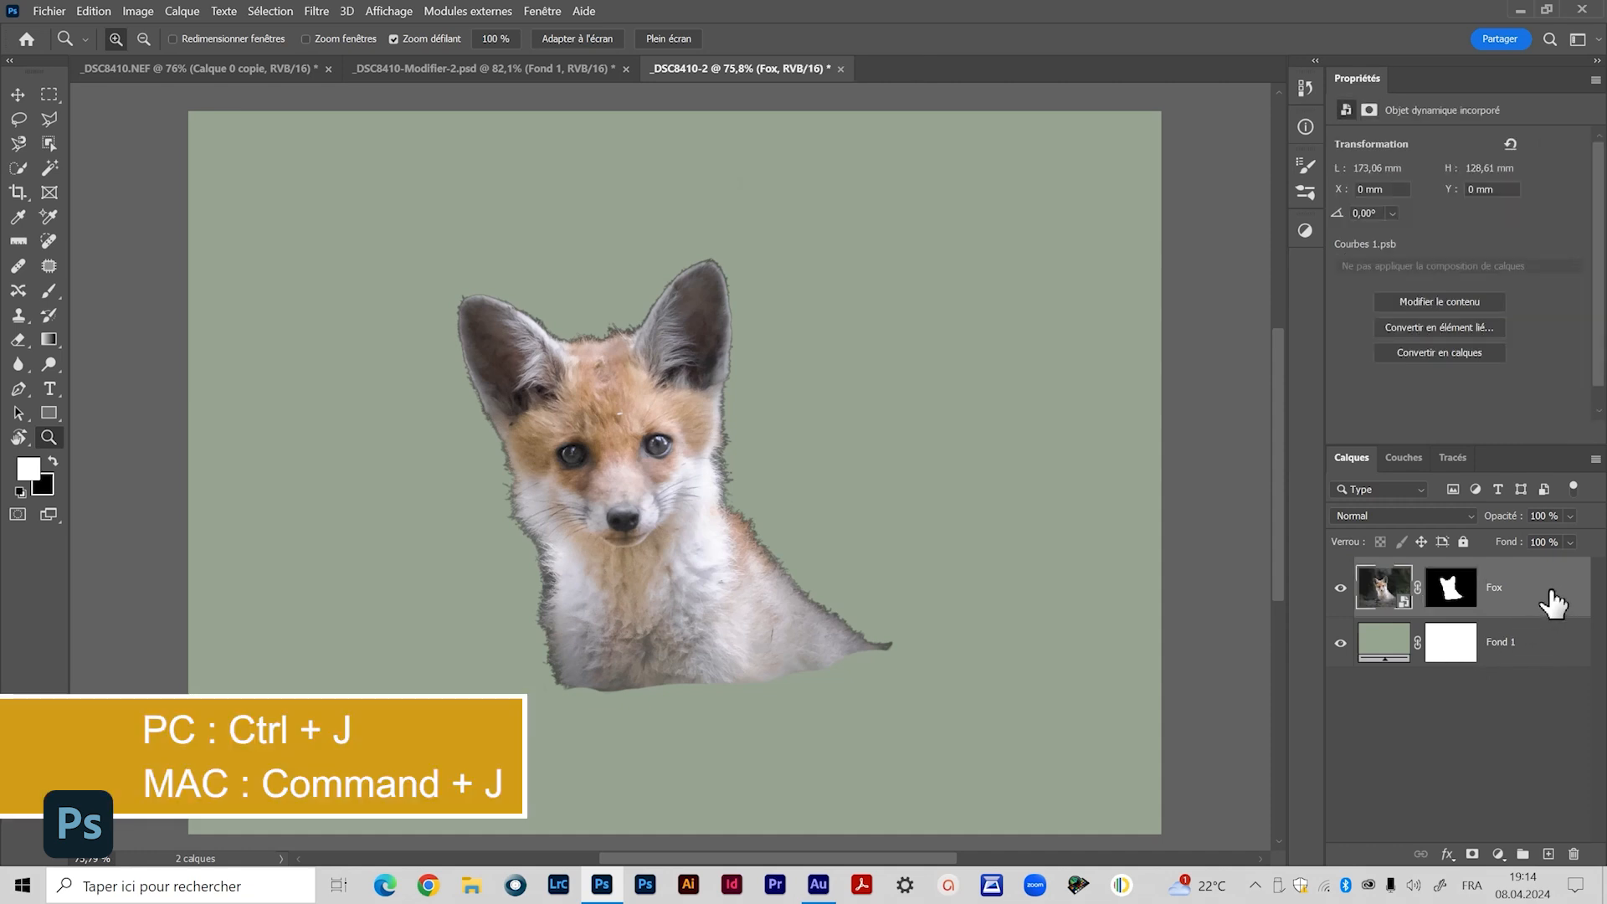
key(ctrl+j)
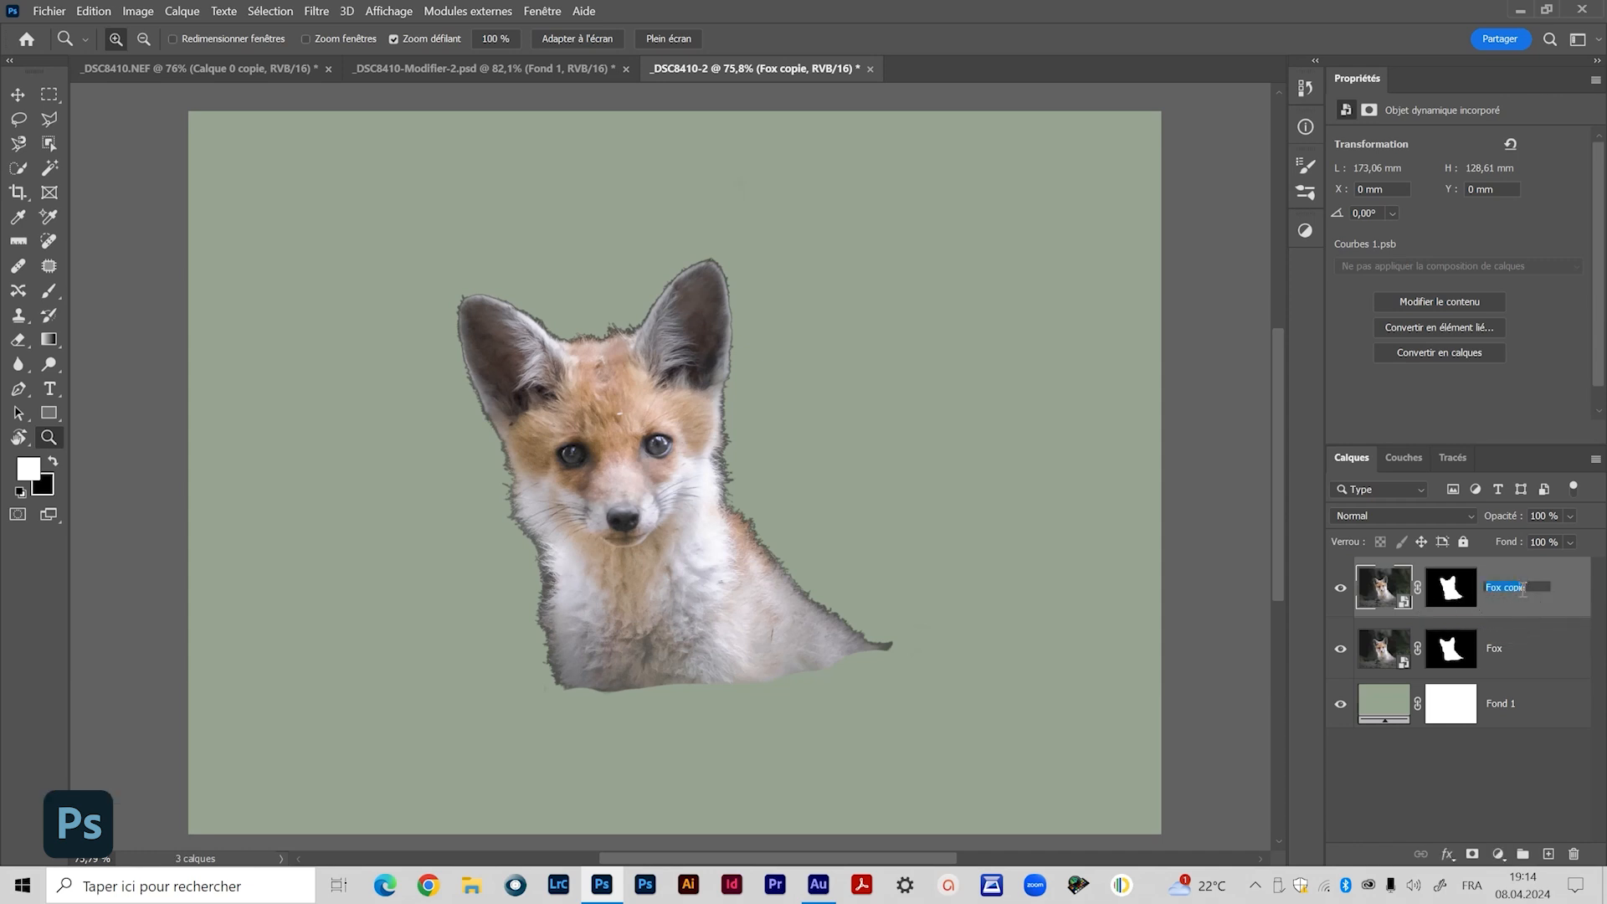
double_click(1522, 588)
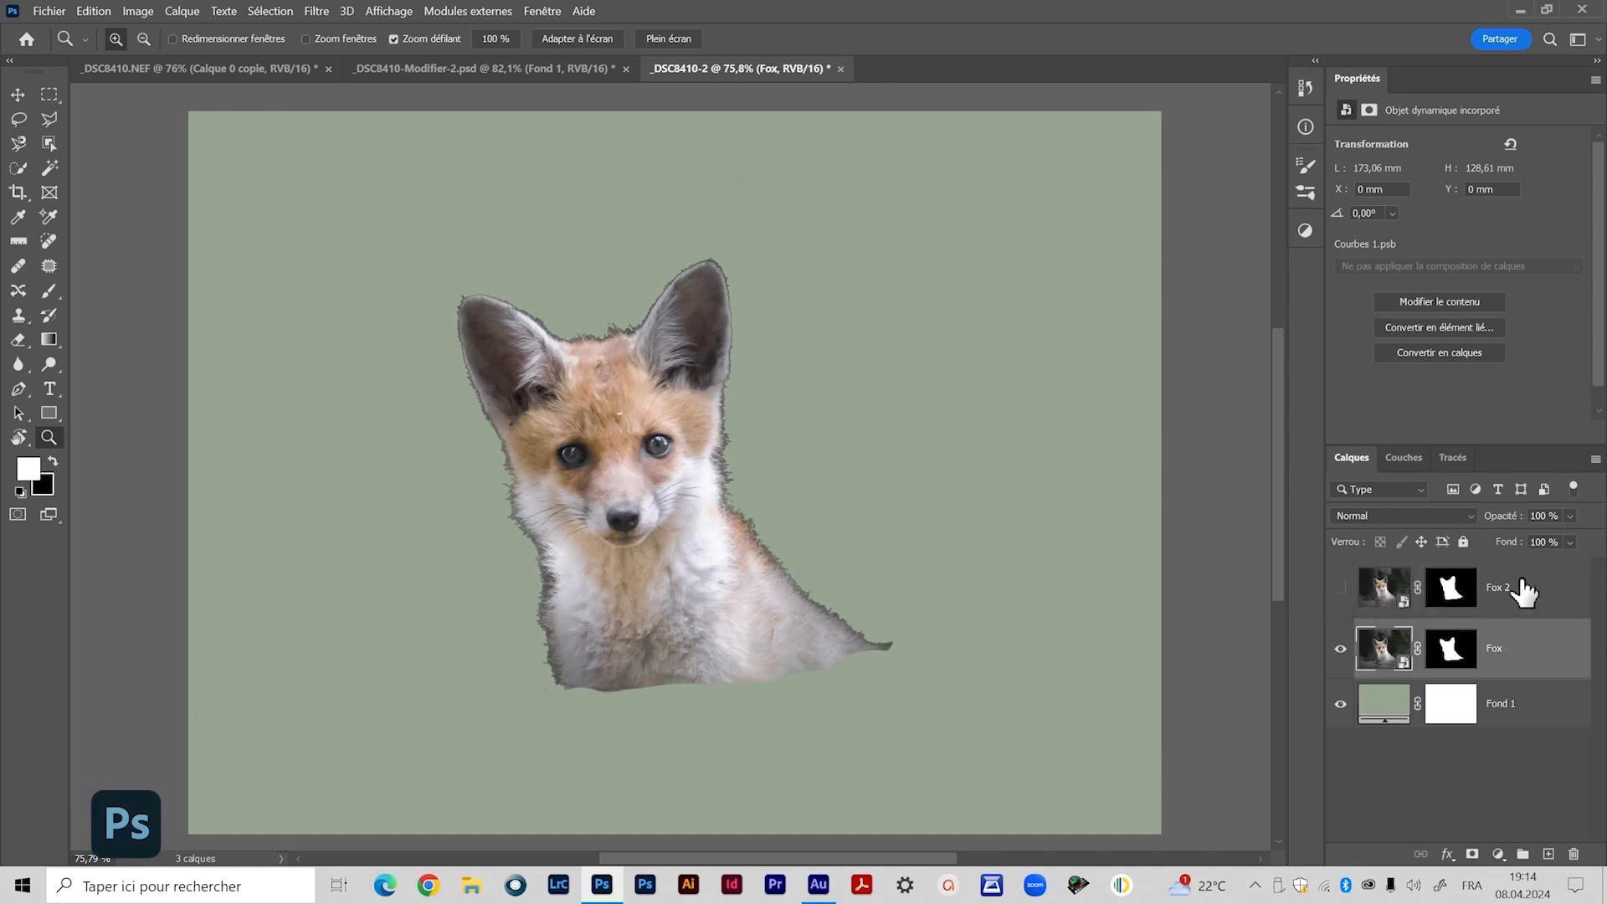
click(1525, 593)
Set the Fox layer's blend mode to Superposition and compare the fur edges with Fox 2 hidden and shown
click(1521, 656)
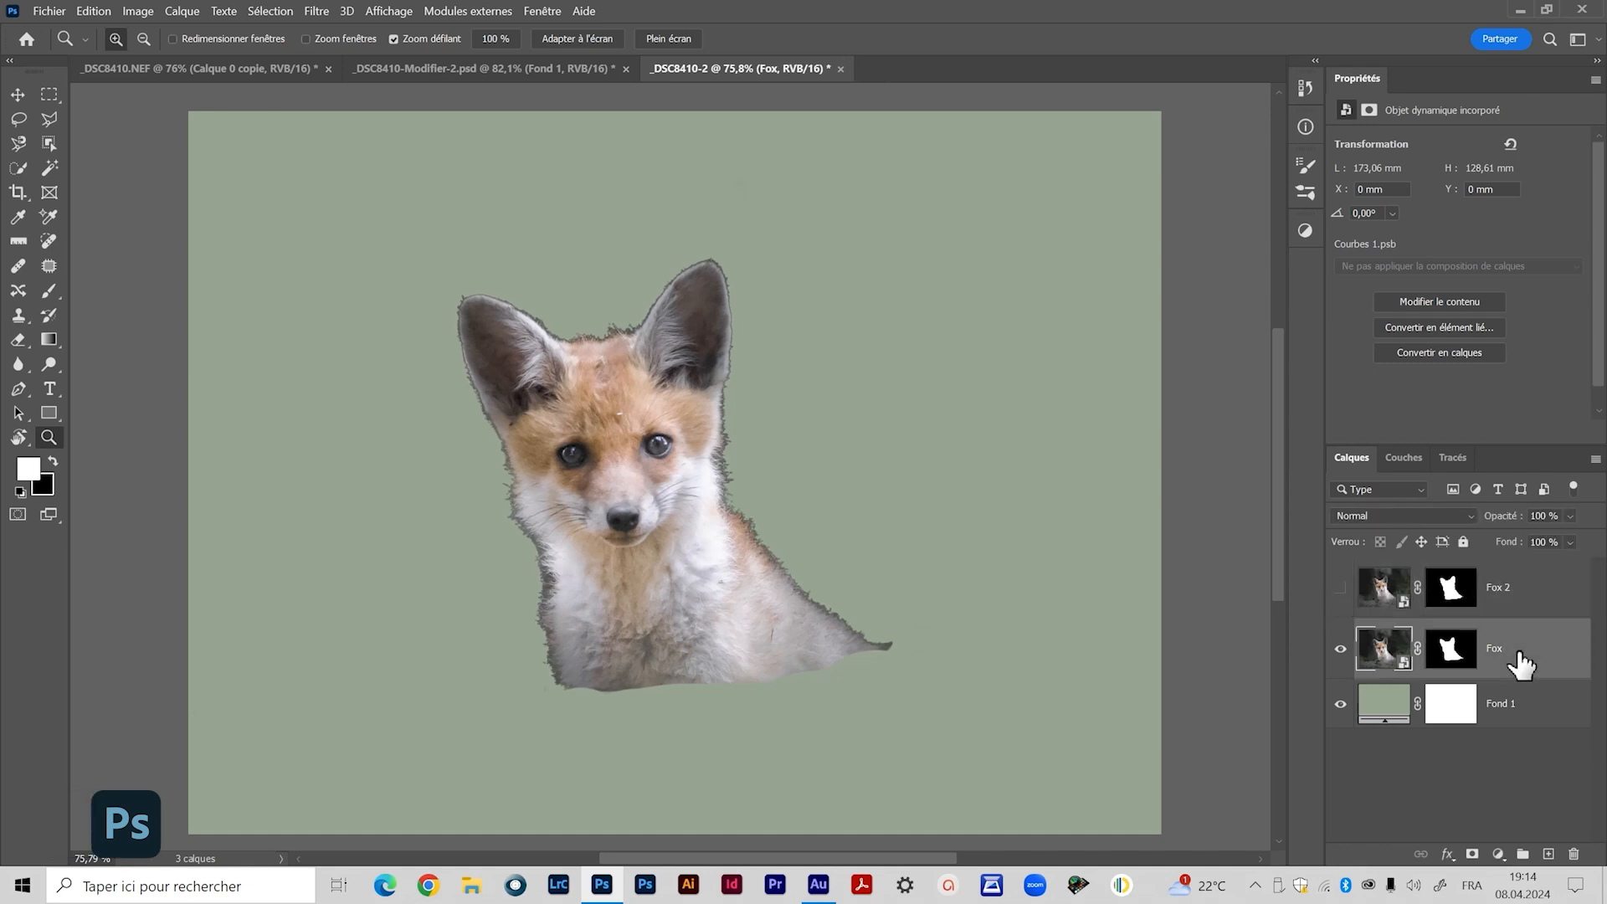
click(1402, 514)
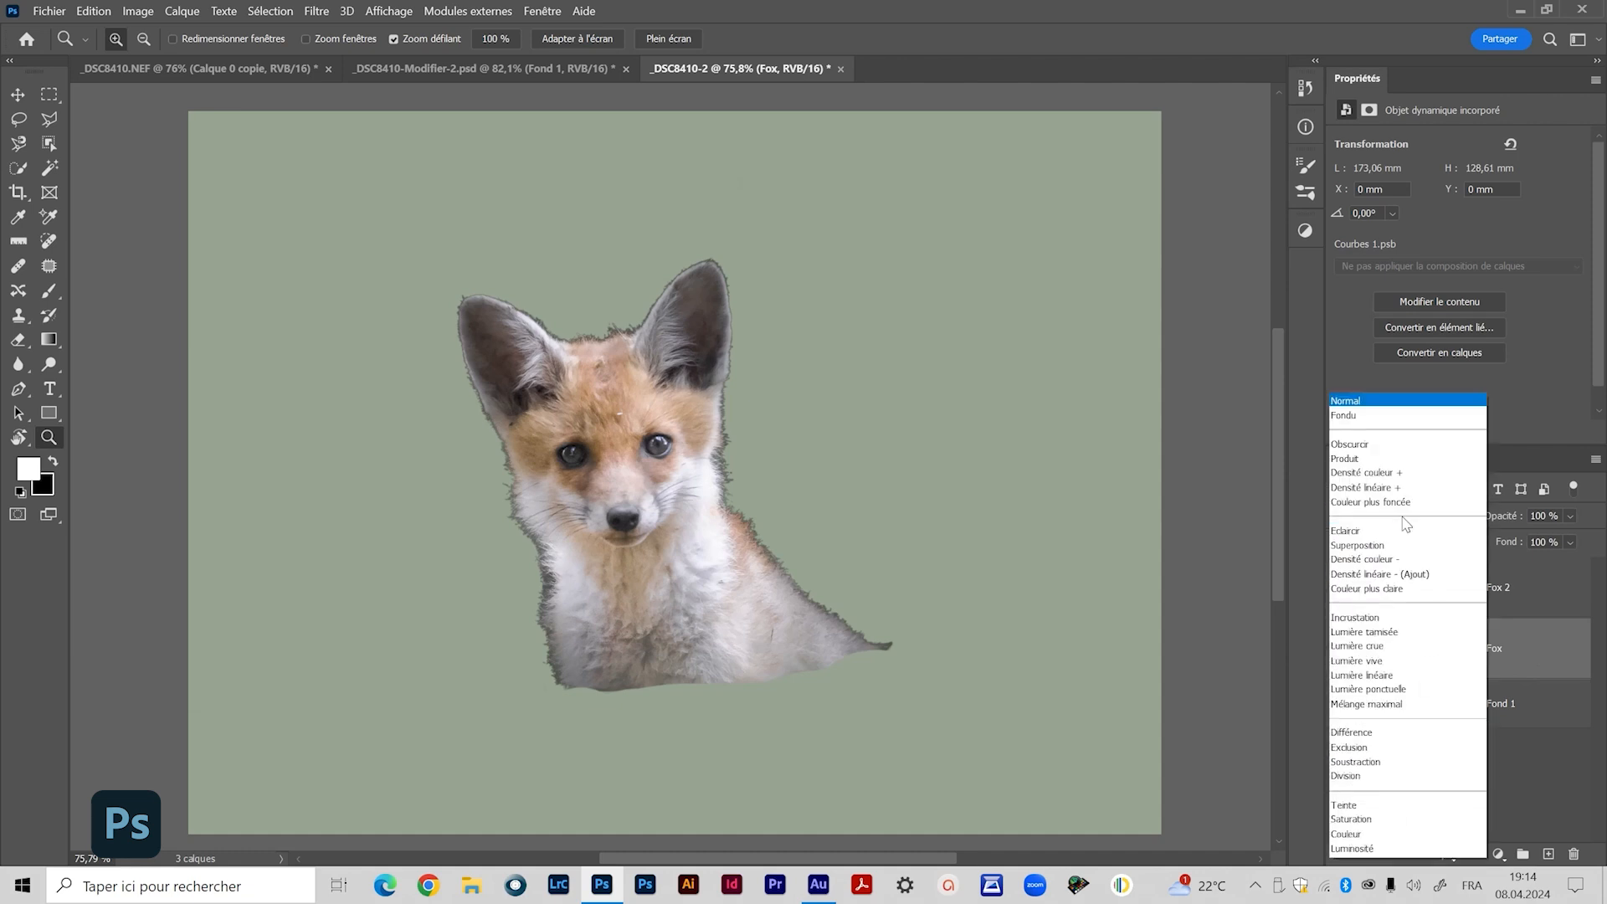
click(1372, 546)
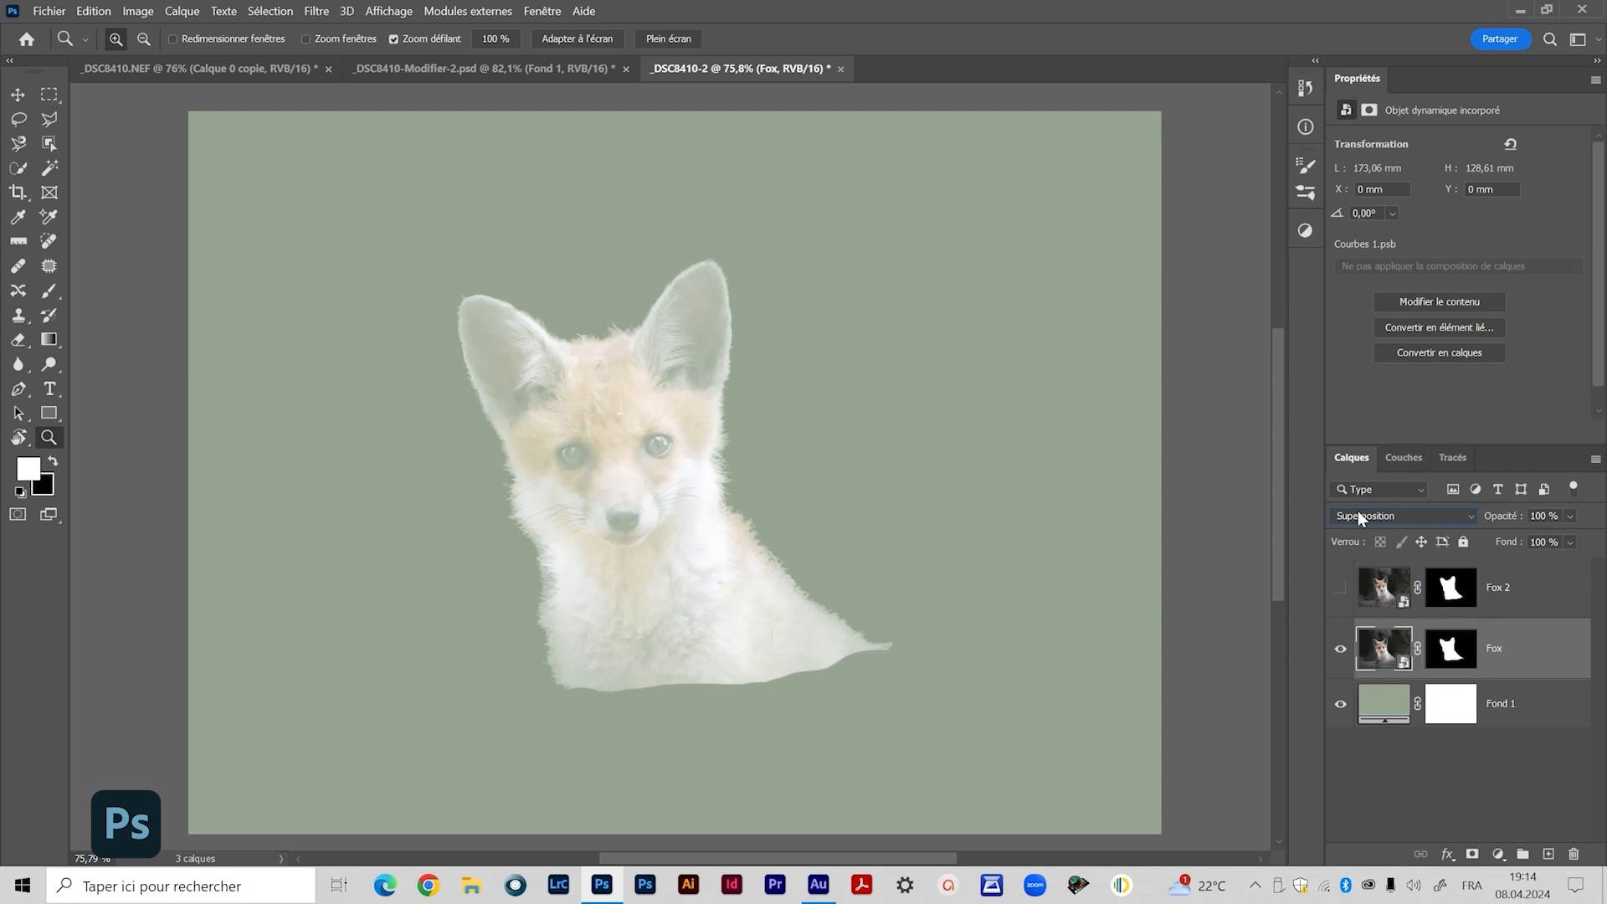
drag(627, 520, 743, 194)
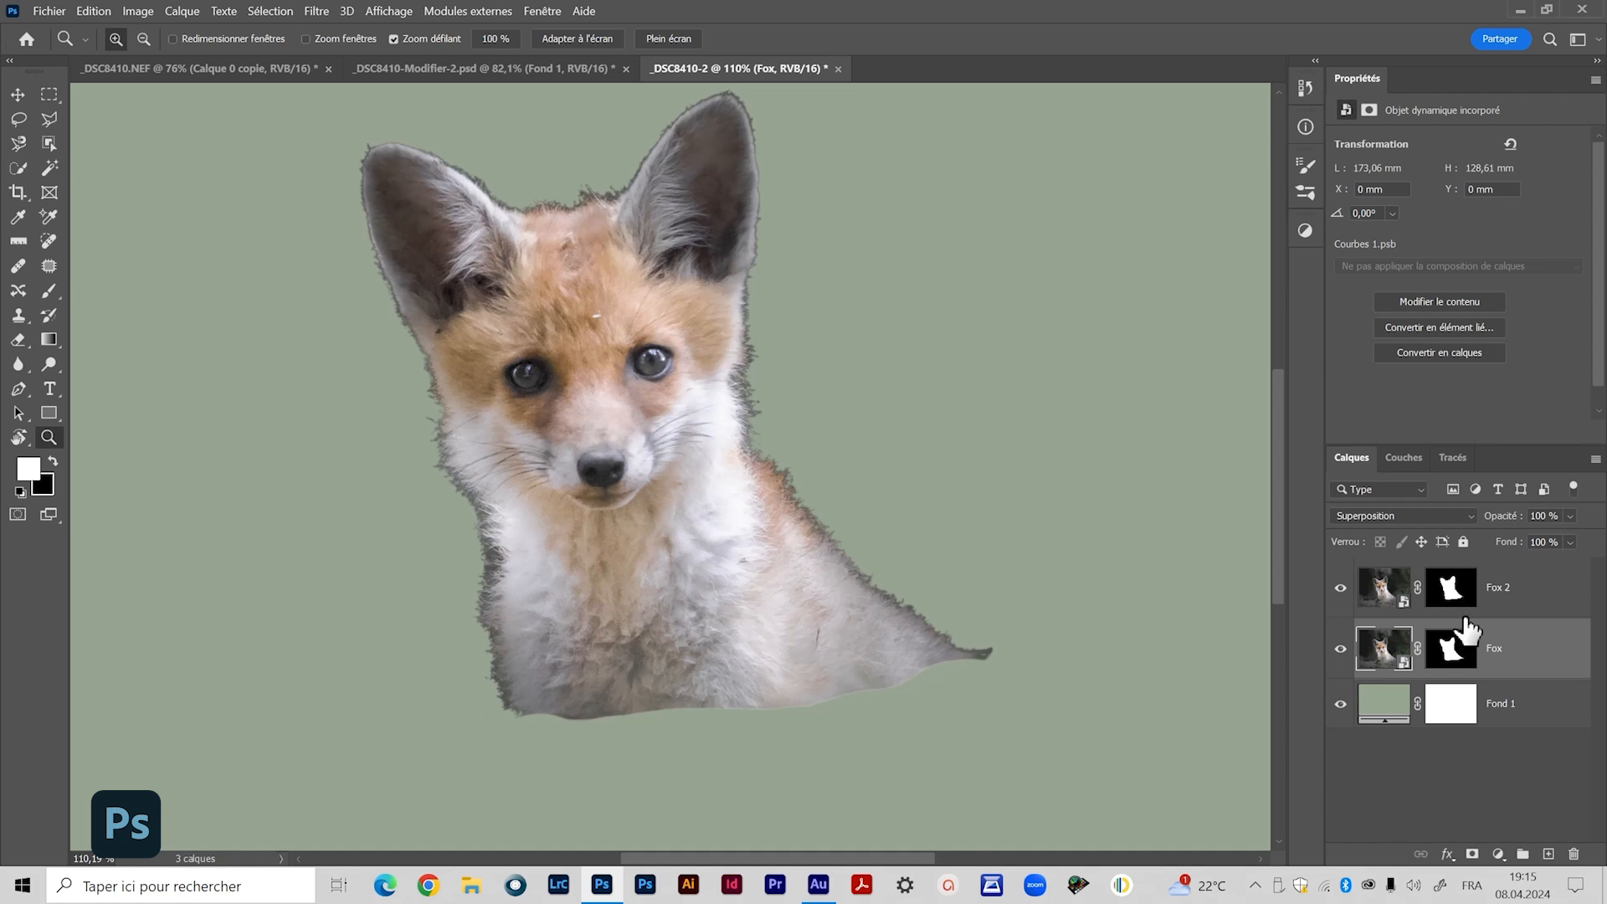
click(1342, 589)
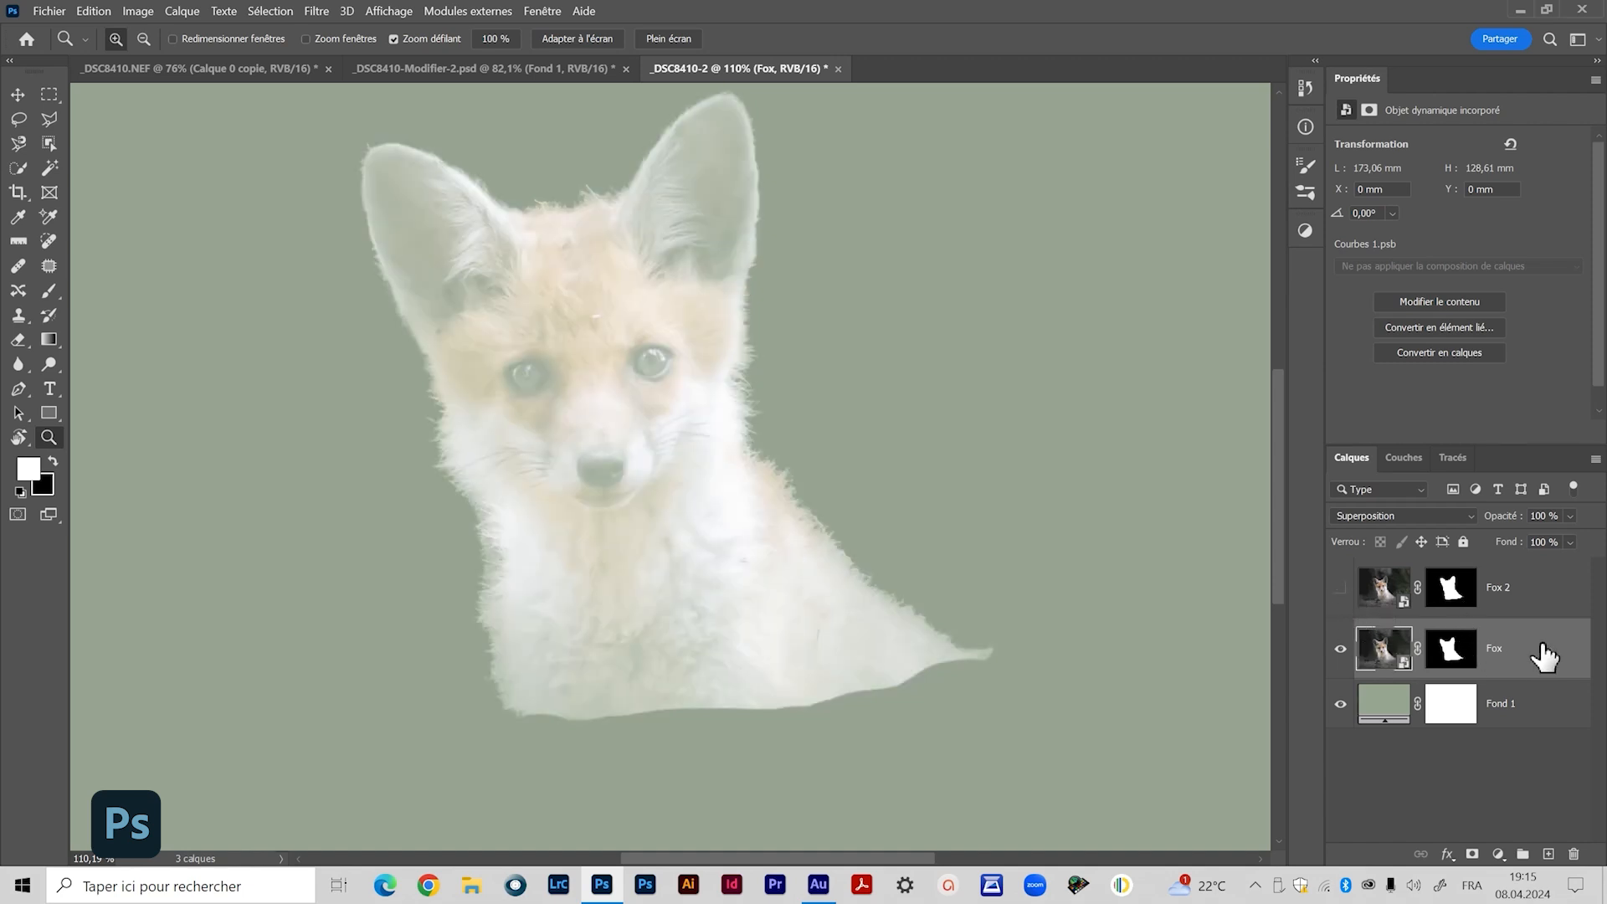
click(1340, 588)
Put the Fox 2 layer in a group named principale and add a layer mask to the group
click(1380, 577)
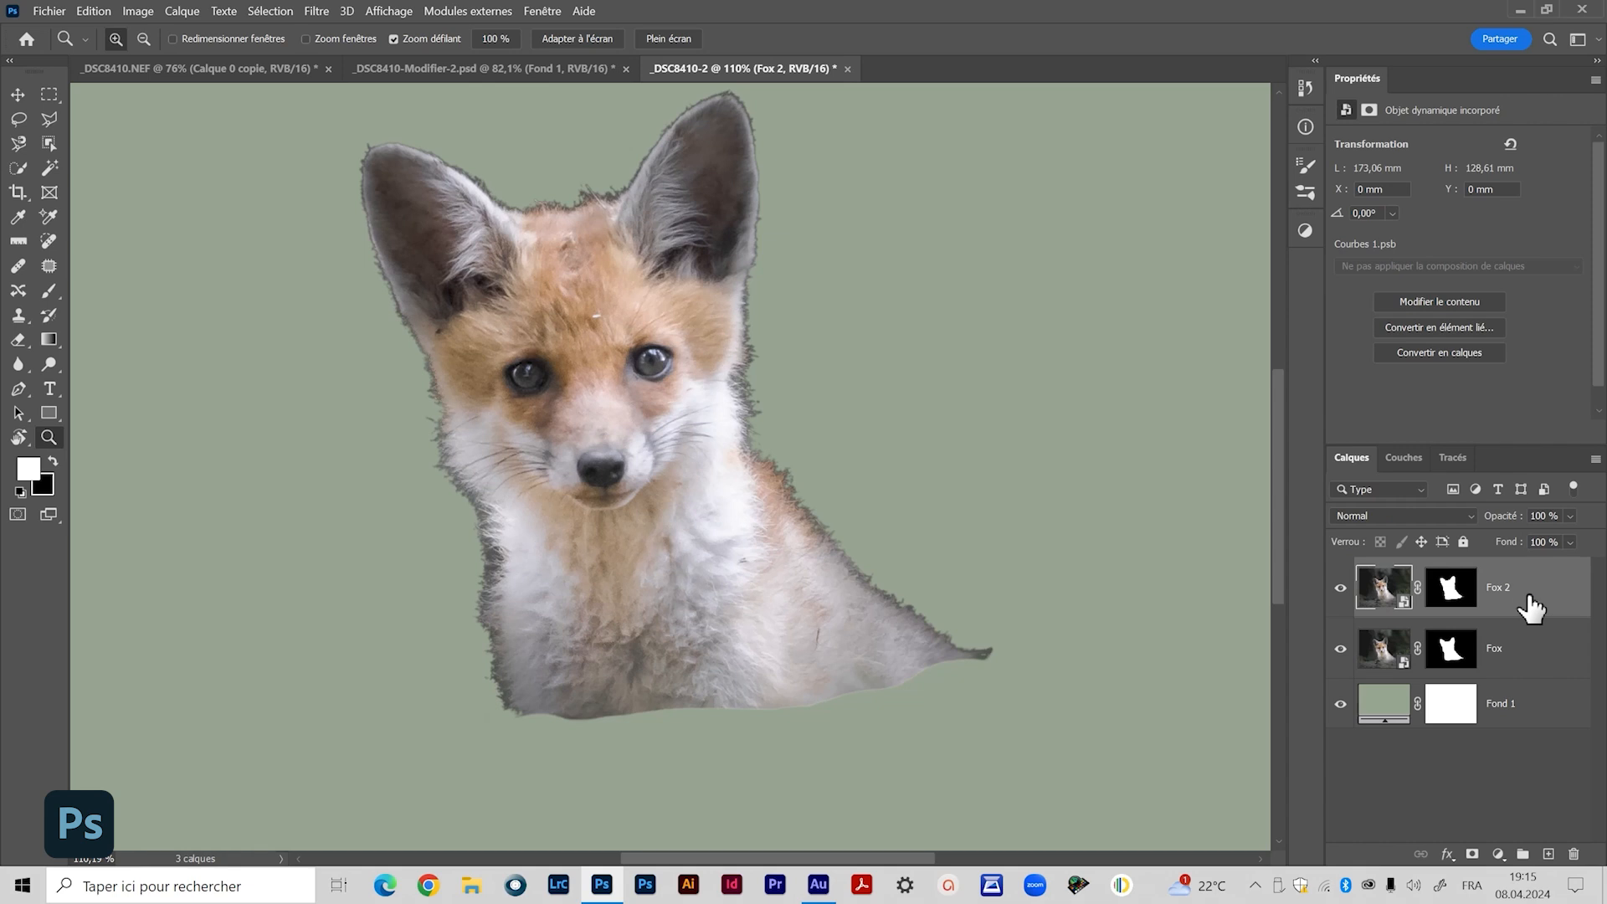
key(ctrl+g)
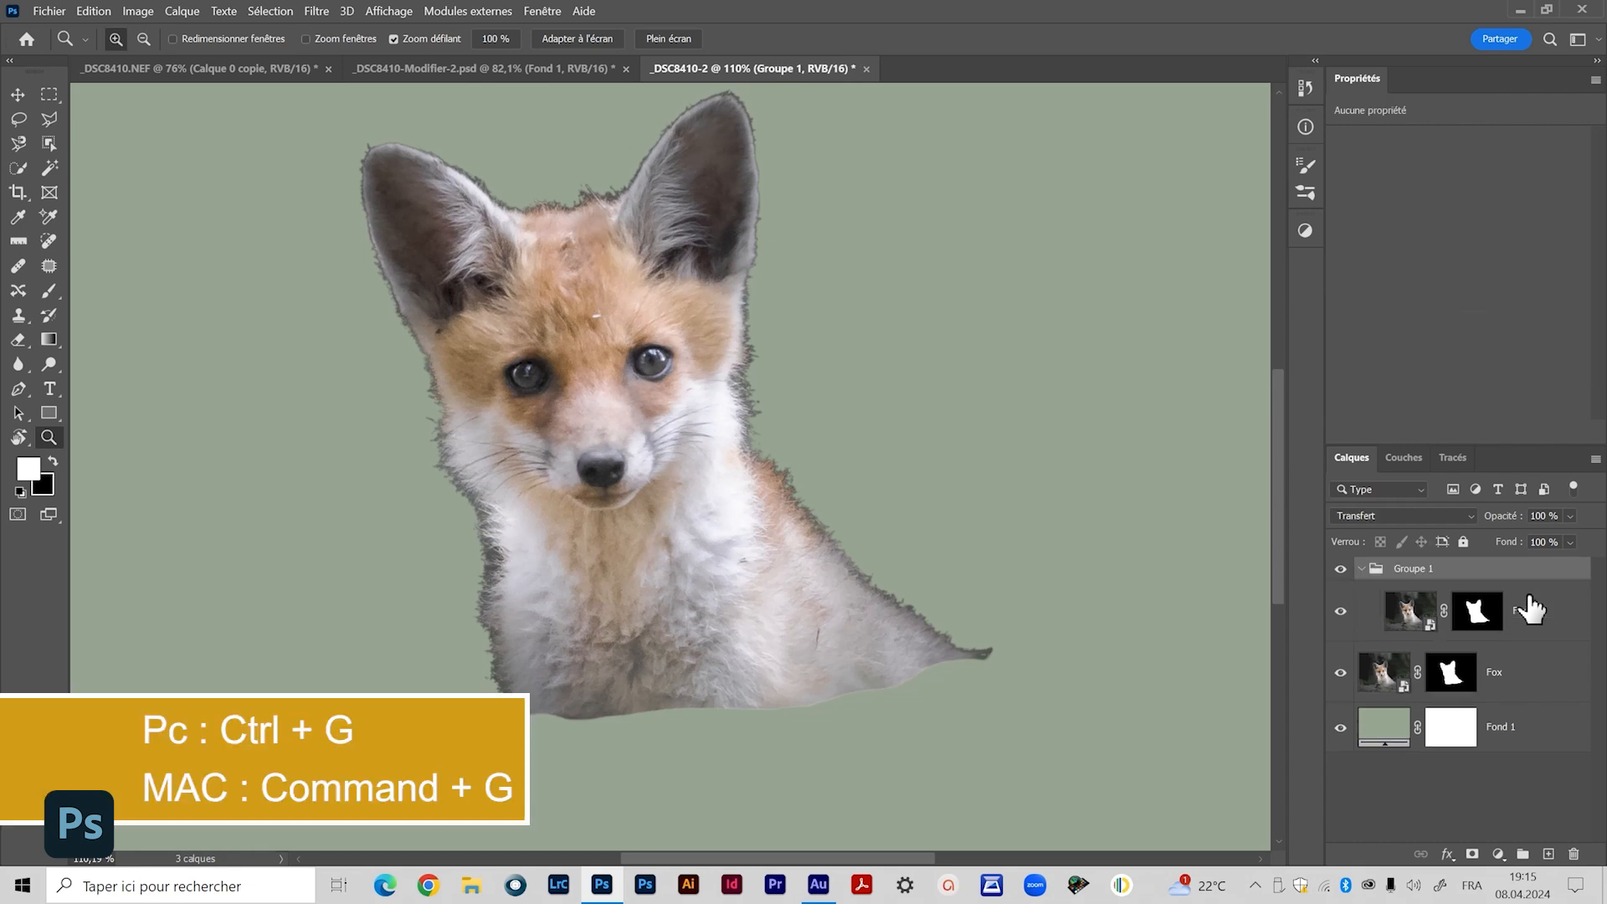
click(1360, 569)
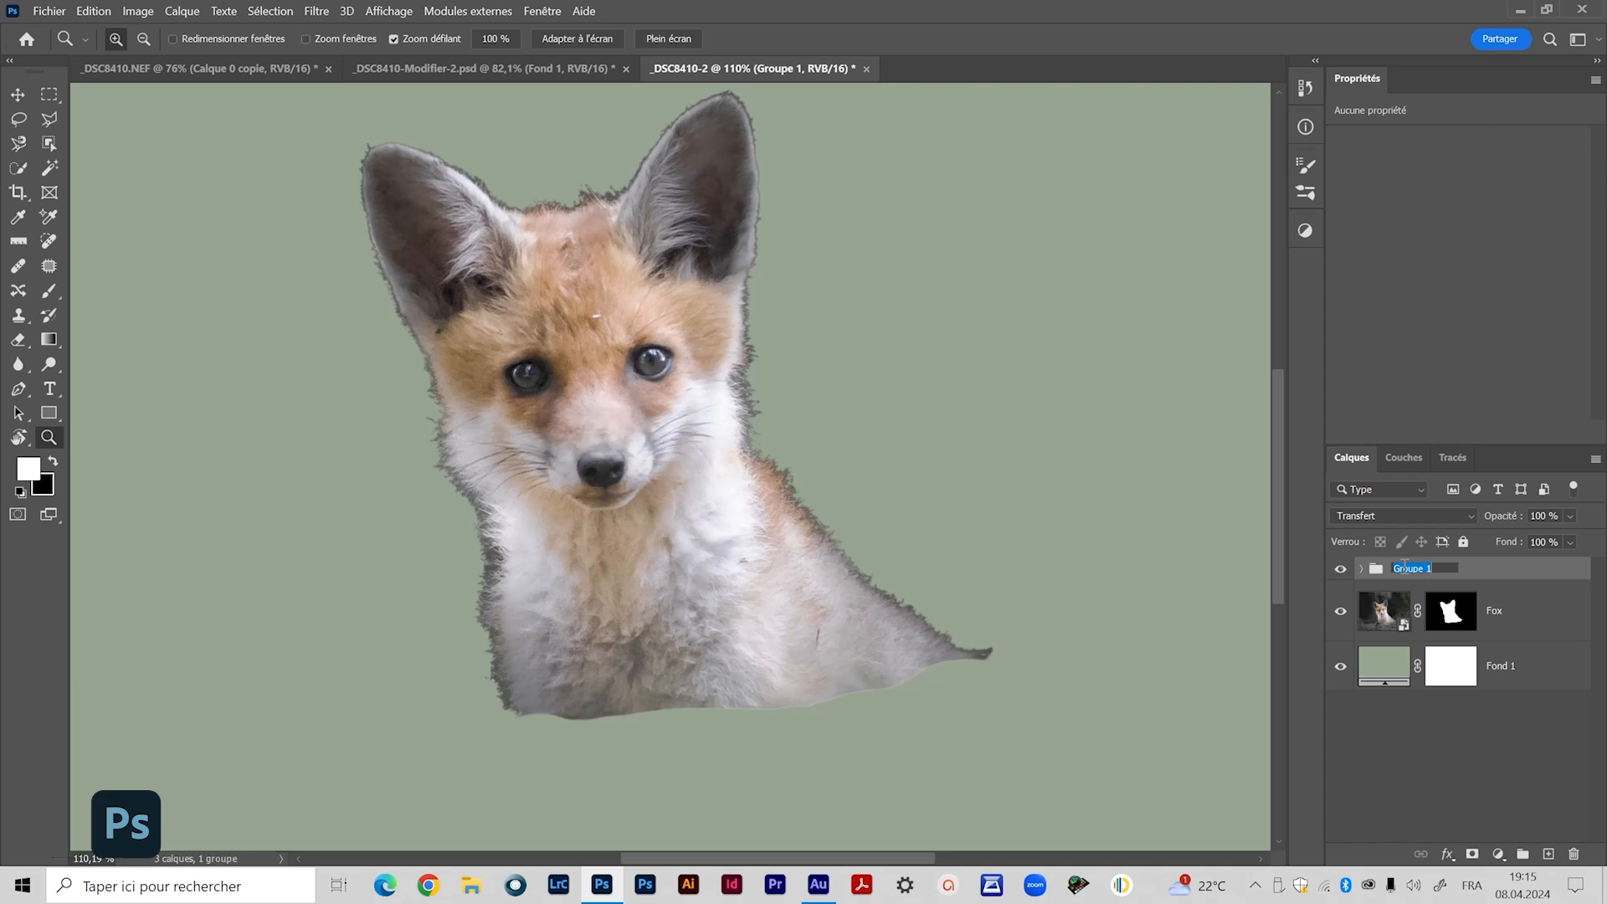
text(principale)
key(Return)
click(1472, 854)
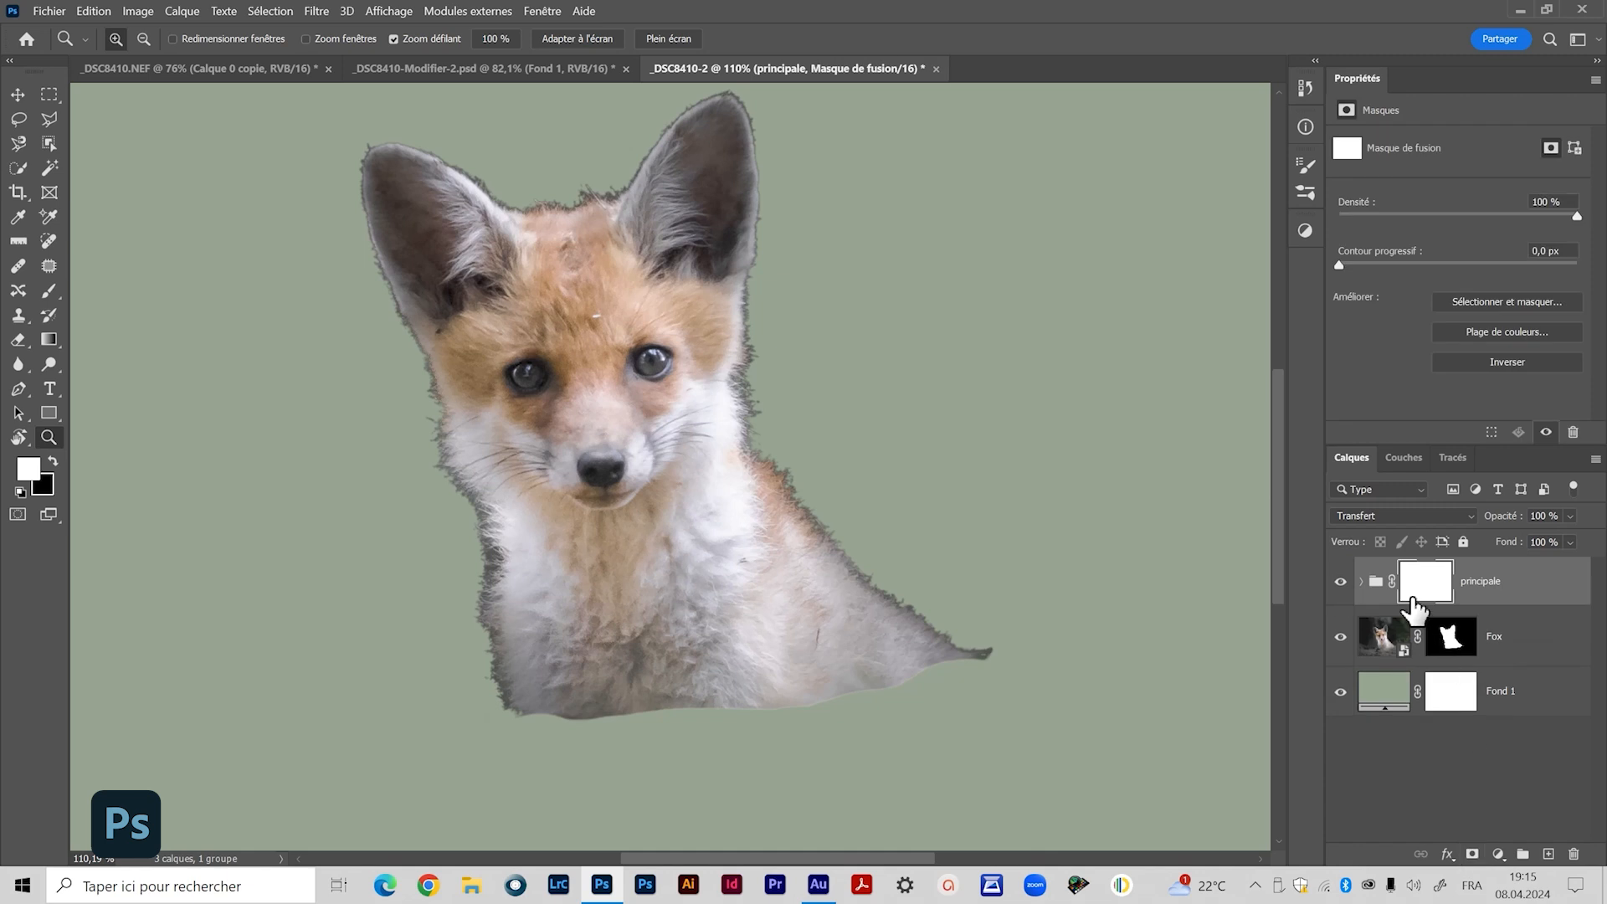
Paint black on the principale mask with a soft 90 px brush at 20 % opacity along the right side, right ear and top of the head
click(50, 292)
drag(836, 447, 850, 12)
drag(921, 444, 913, 338)
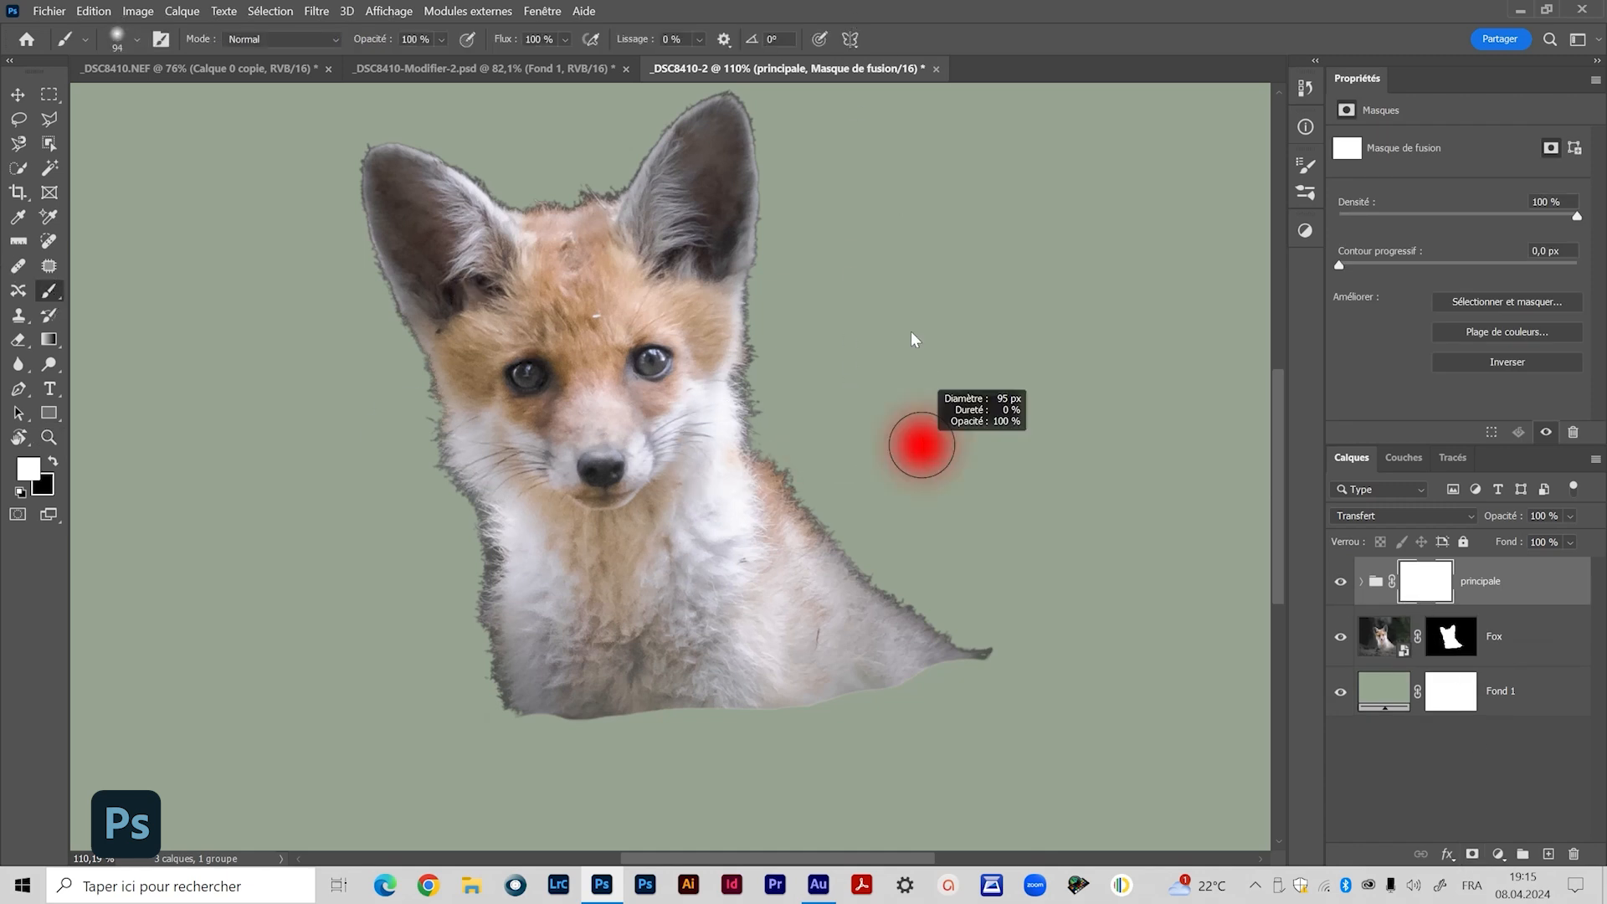
drag(891, 258, 891, 258)
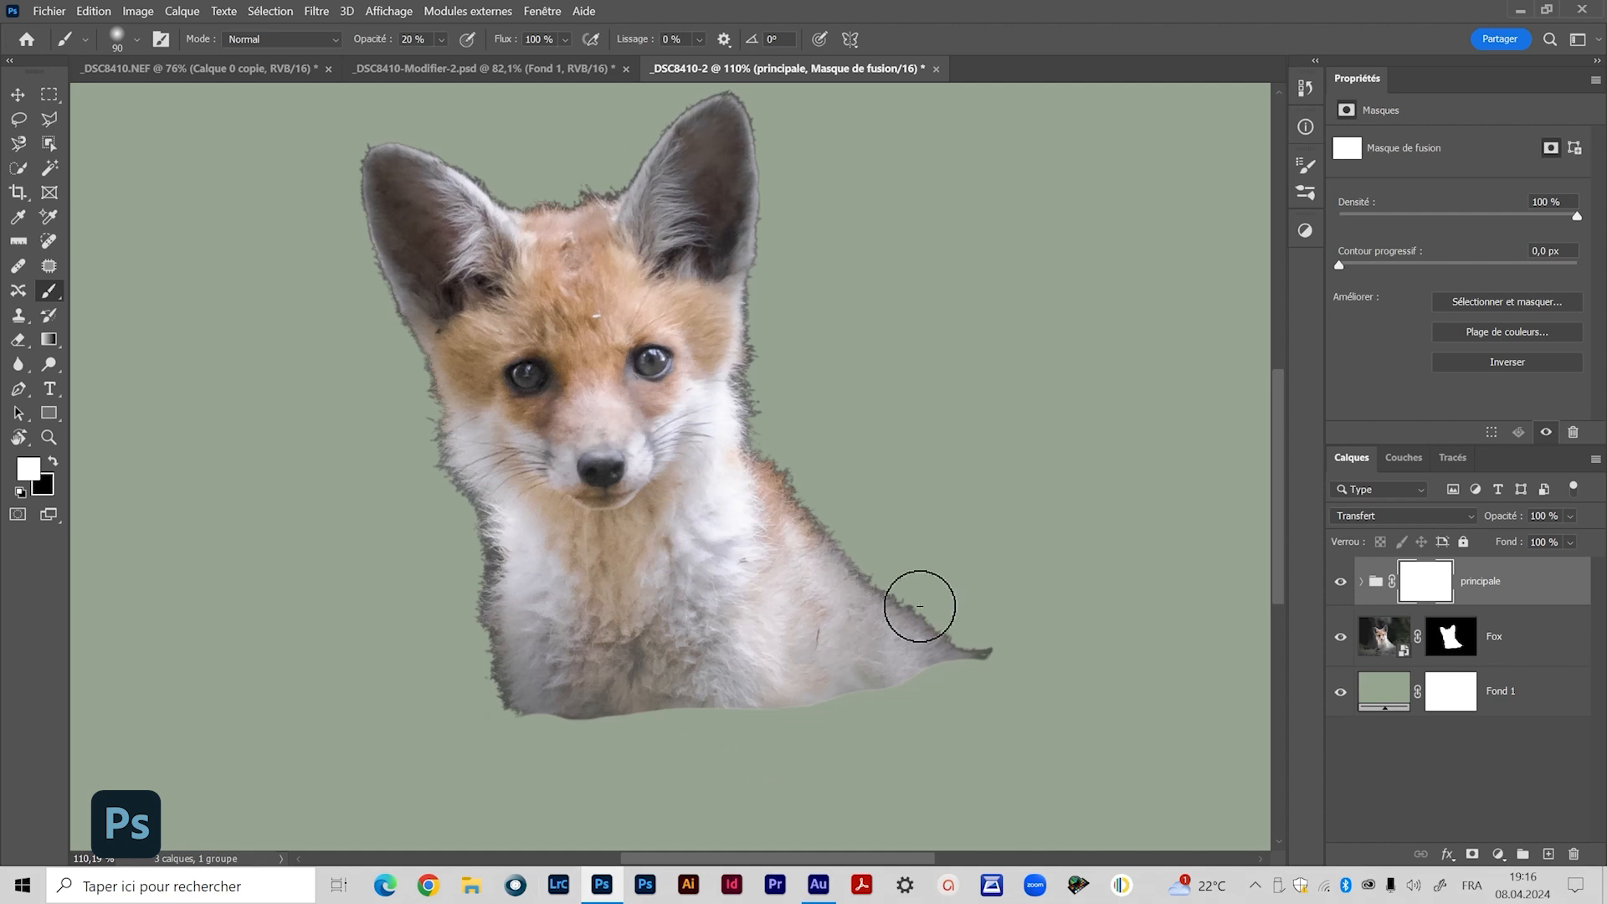
key(x)
mouse_move(781, 430)
mouse_down()
mouse_move(819, 413)
mouse_move(848, 491)
mouse_move(790, 406)
mouse_move(826, 459)
mouse_move(804, 384)
mouse_move(795, 448)
mouse_move(809, 347)
mouse_move(793, 448)
mouse_move(794, 335)
mouse_move(771, 391)
mouse_move(791, 406)
mouse_move(824, 338)
mouse_move(819, 378)
mouse_move(780, 418)
mouse_move(793, 343)
mouse_move(779, 410)
mouse_move(791, 355)
mouse_move(776, 378)
mouse_move(681, 374)
mouse_move(760, 379)
mouse_move(825, 346)
mouse_move(786, 364)
mouse_move(788, 311)
mouse_move(784, 369)
mouse_move(782, 280)
mouse_move(776, 341)
mouse_move(790, 202)
mouse_move(797, 232)
mouse_move(822, 221)
mouse_move(839, 244)
mouse_move(843, 463)
mouse_move(843, 440)
mouse_move(646, 377)
mouse_move(716, 301)
mouse_move(693, 324)
mouse_move(770, 306)
mouse_move(748, 311)
mouse_move(795, 314)
mouse_move(774, 312)
mouse_move(830, 351)
mouse_move(803, 343)
mouse_move(682, 385)
mouse_move(599, 376)
mouse_move(607, 399)
mouse_move(585, 391)
mouse_move(627, 371)
mouse_move(568, 419)
mouse_move(545, 395)
mouse_move(662, 410)
mouse_move(617, 424)
mouse_move(645, 359)
mouse_move(614, 409)
mouse_move(565, 422)
mouse_up()
mouse_move(525, 411)
mouse_down()
mouse_move(510, 374)
mouse_move(510, 405)
mouse_move(452, 338)
mouse_up()
Paint black on the principale mask around the dark fringe of the cub's left ear in the image
key(z)
mouse_move(603, 437)
mouse_down()
mouse_move(650, 427)
mouse_move(667, 460)
mouse_move(569, 457)
mouse_up()
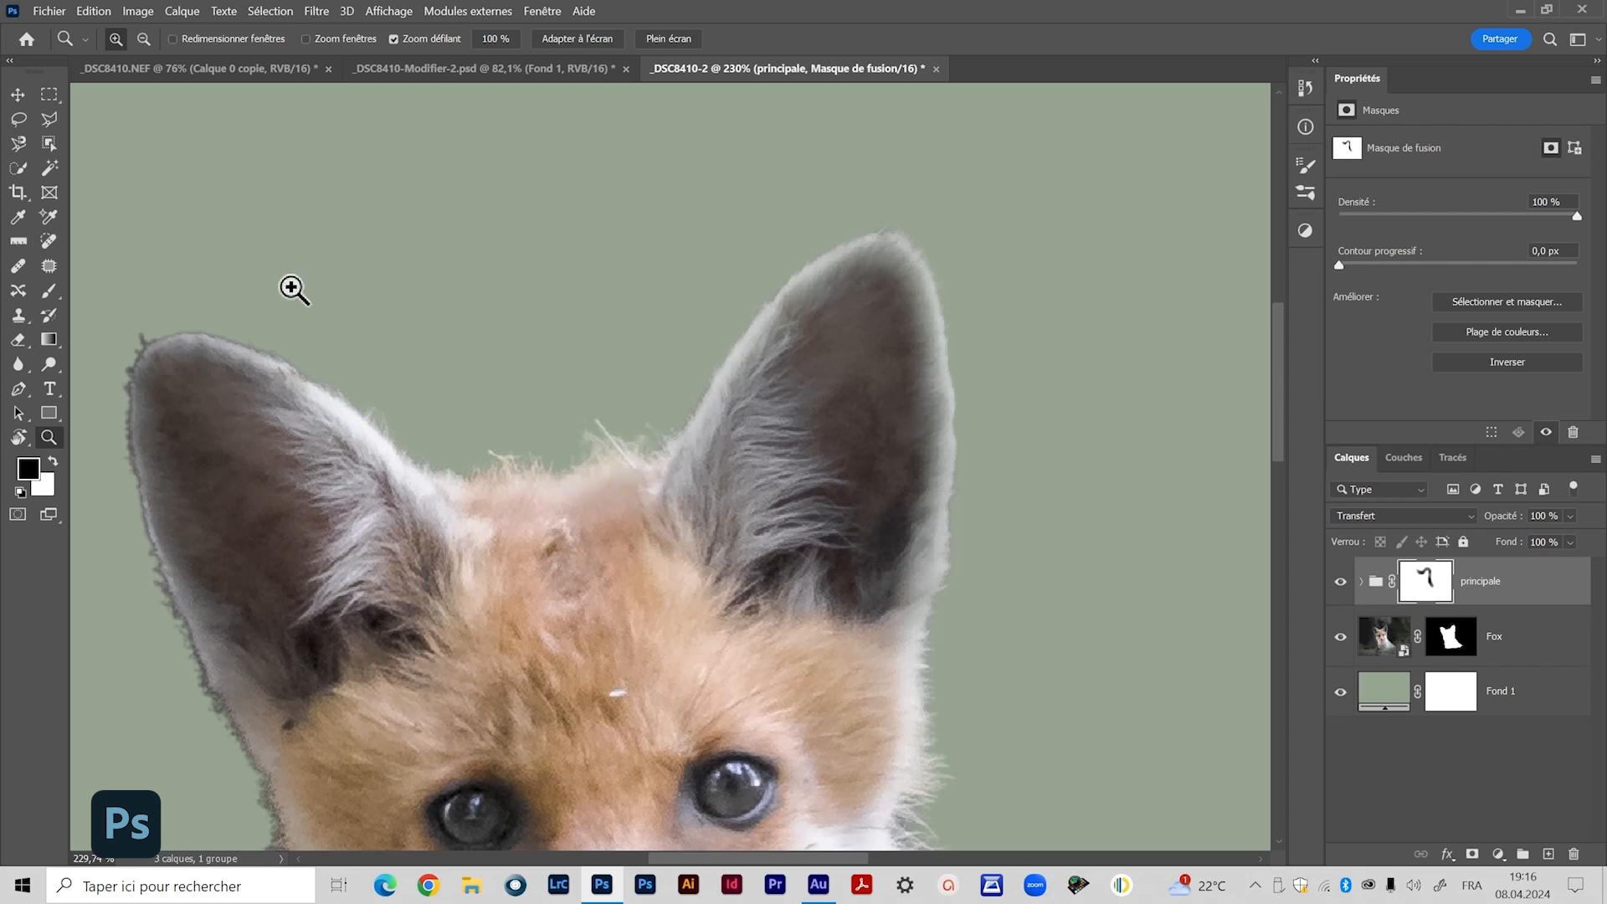
drag(545, 527, 811, 513)
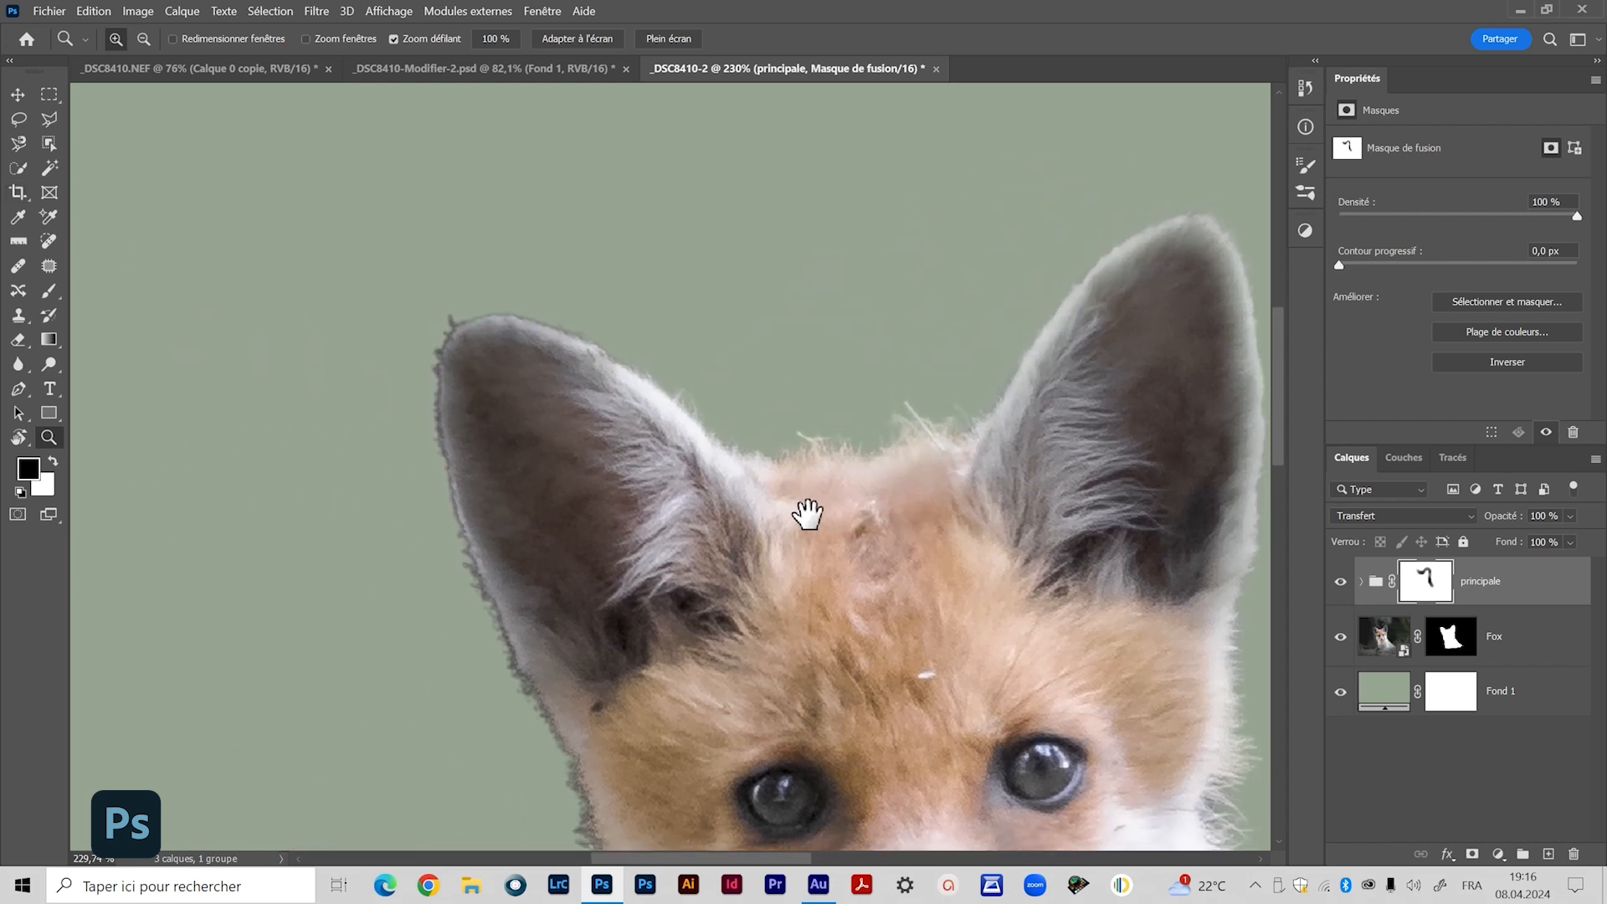
key(b)
mouse_move(628, 273)
mouse_down()
mouse_move(757, 326)
mouse_move(735, 326)
mouse_up()
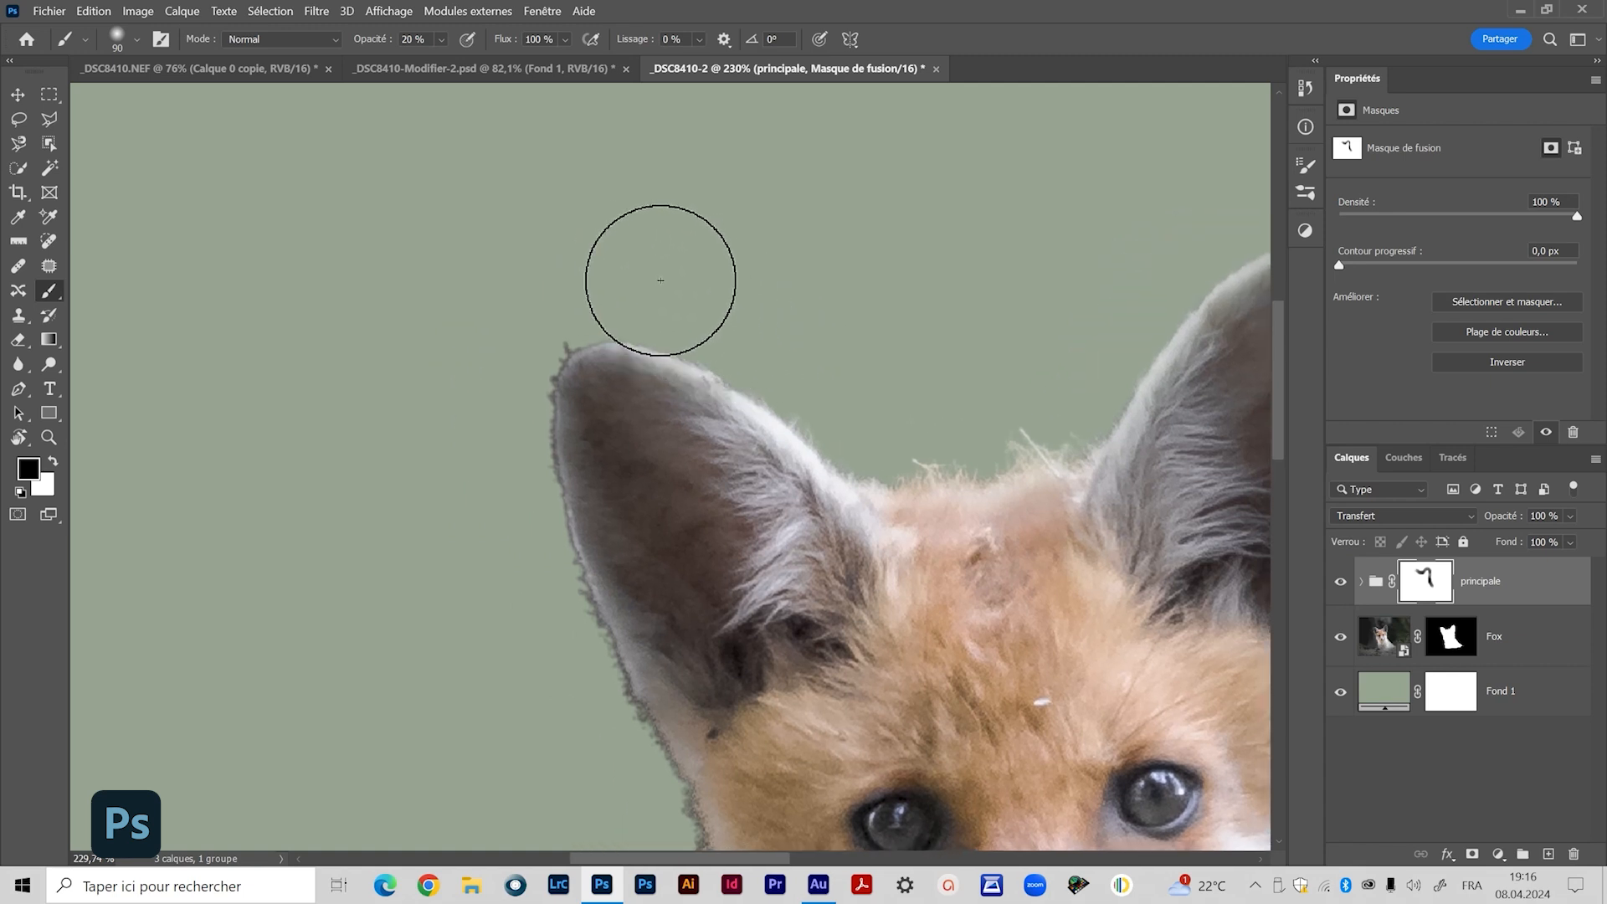
mouse_move(570, 296)
mouse_down()
mouse_move(525, 292)
mouse_move(499, 344)
mouse_move(488, 446)
mouse_up()
alt+right_click(498, 349)
drag(525, 286, 488, 385)
Continue painting the principale mask in black along the left cheek and down to the chest fur
mouse_move(509, 317)
mouse_down()
mouse_move(491, 357)
mouse_move(511, 539)
mouse_move(476, 403)
mouse_move(502, 531)
mouse_up()
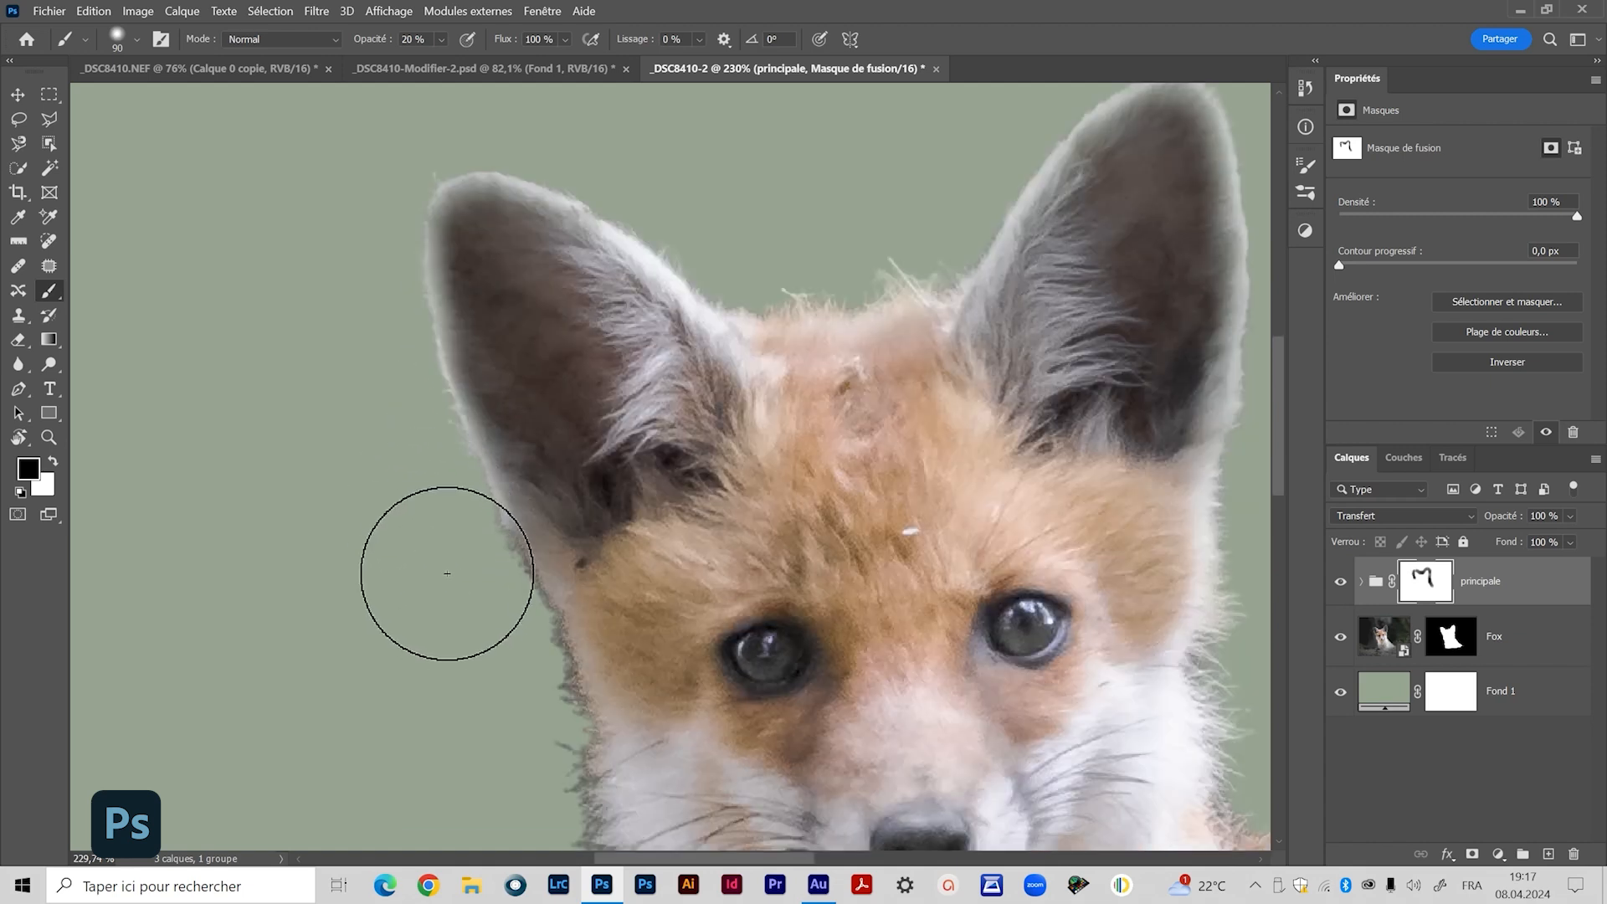
mouse_move(445, 574)
mouse_down()
mouse_move(398, 446)
mouse_move(502, 700)
mouse_move(435, 366)
mouse_up()
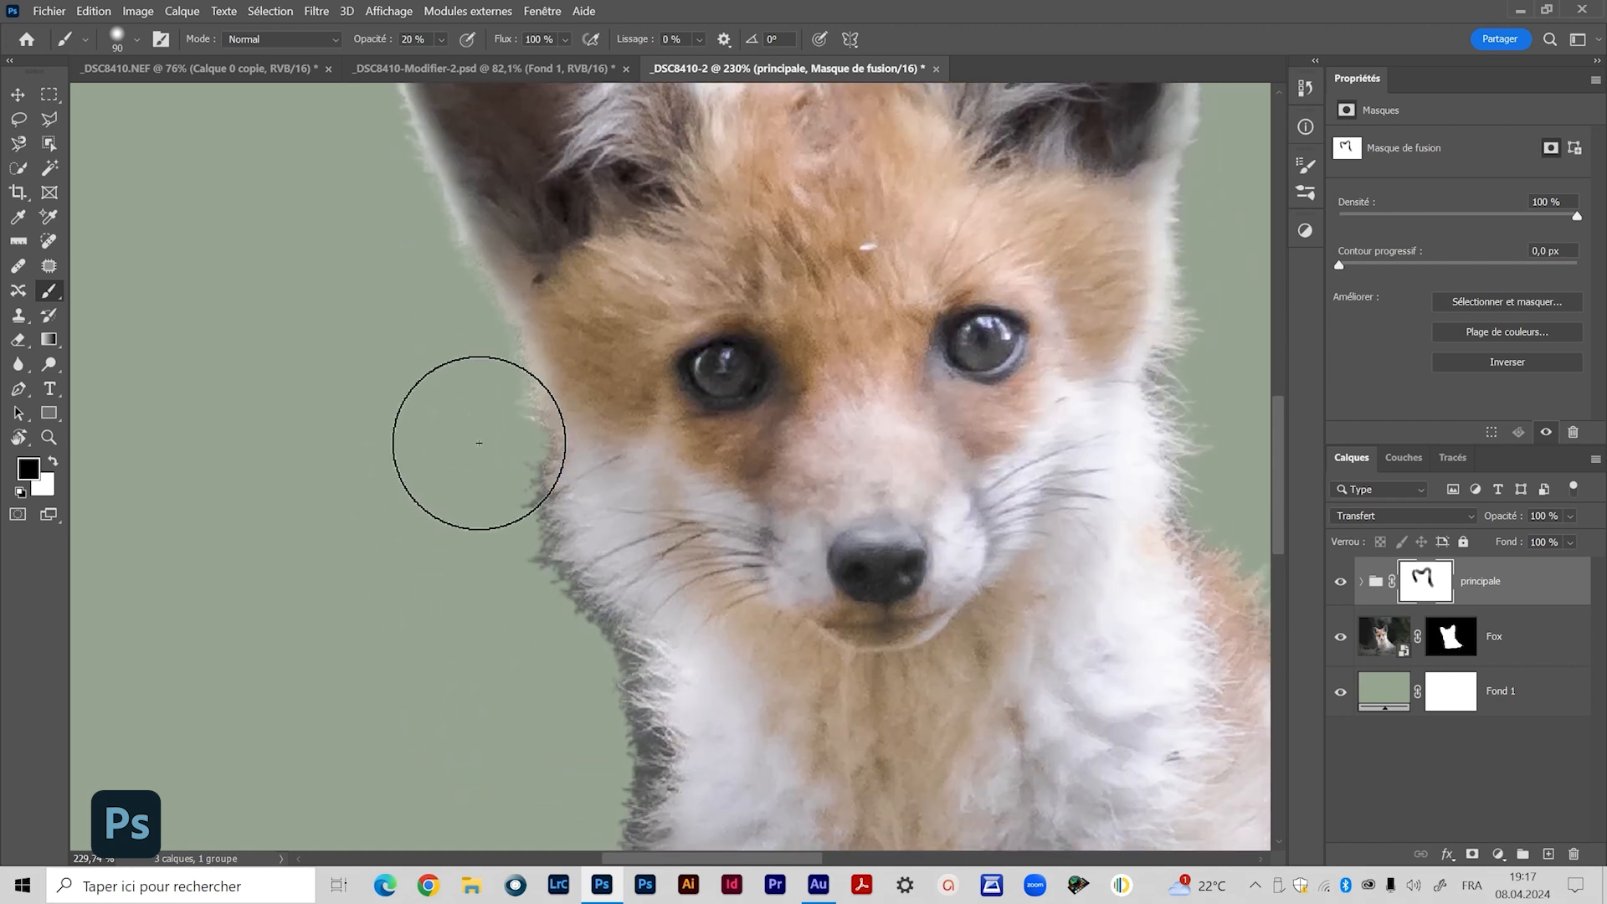
mouse_move(474, 552)
mouse_down()
mouse_move(551, 646)
mouse_move(573, 748)
mouse_move(564, 655)
mouse_move(577, 758)
mouse_move(587, 720)
mouse_move(499, 448)
mouse_move(521, 350)
mouse_move(552, 529)
mouse_move(541, 571)
mouse_move(593, 712)
mouse_up()
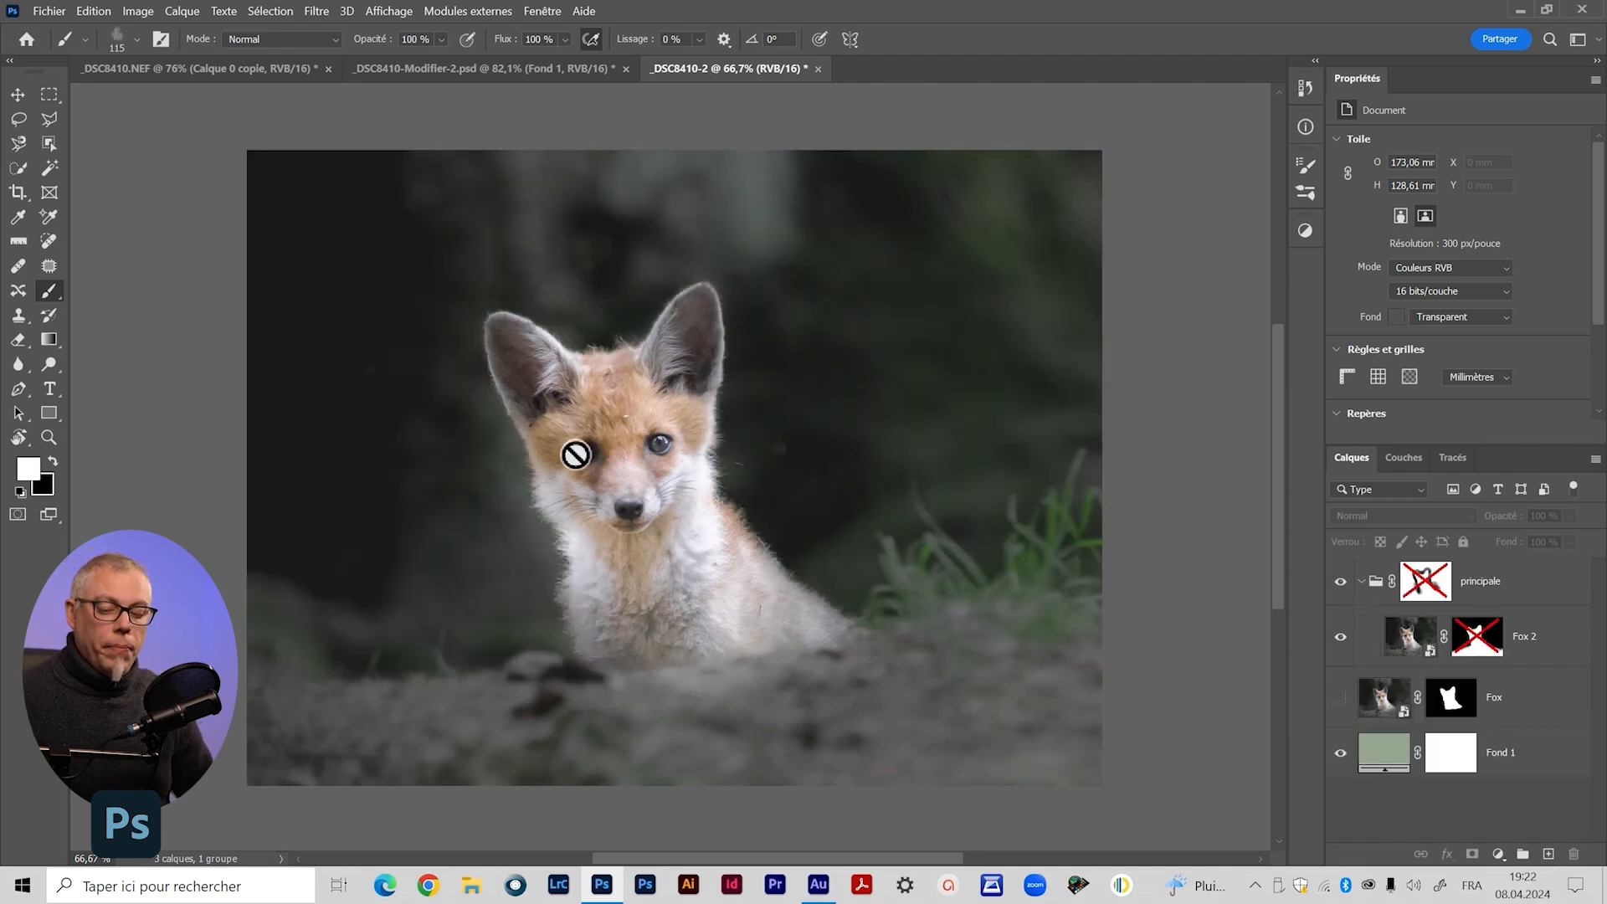
Examine the original fox photo with its masks disabled and show the document's channels
key(z)
drag(605, 458, 710, 579)
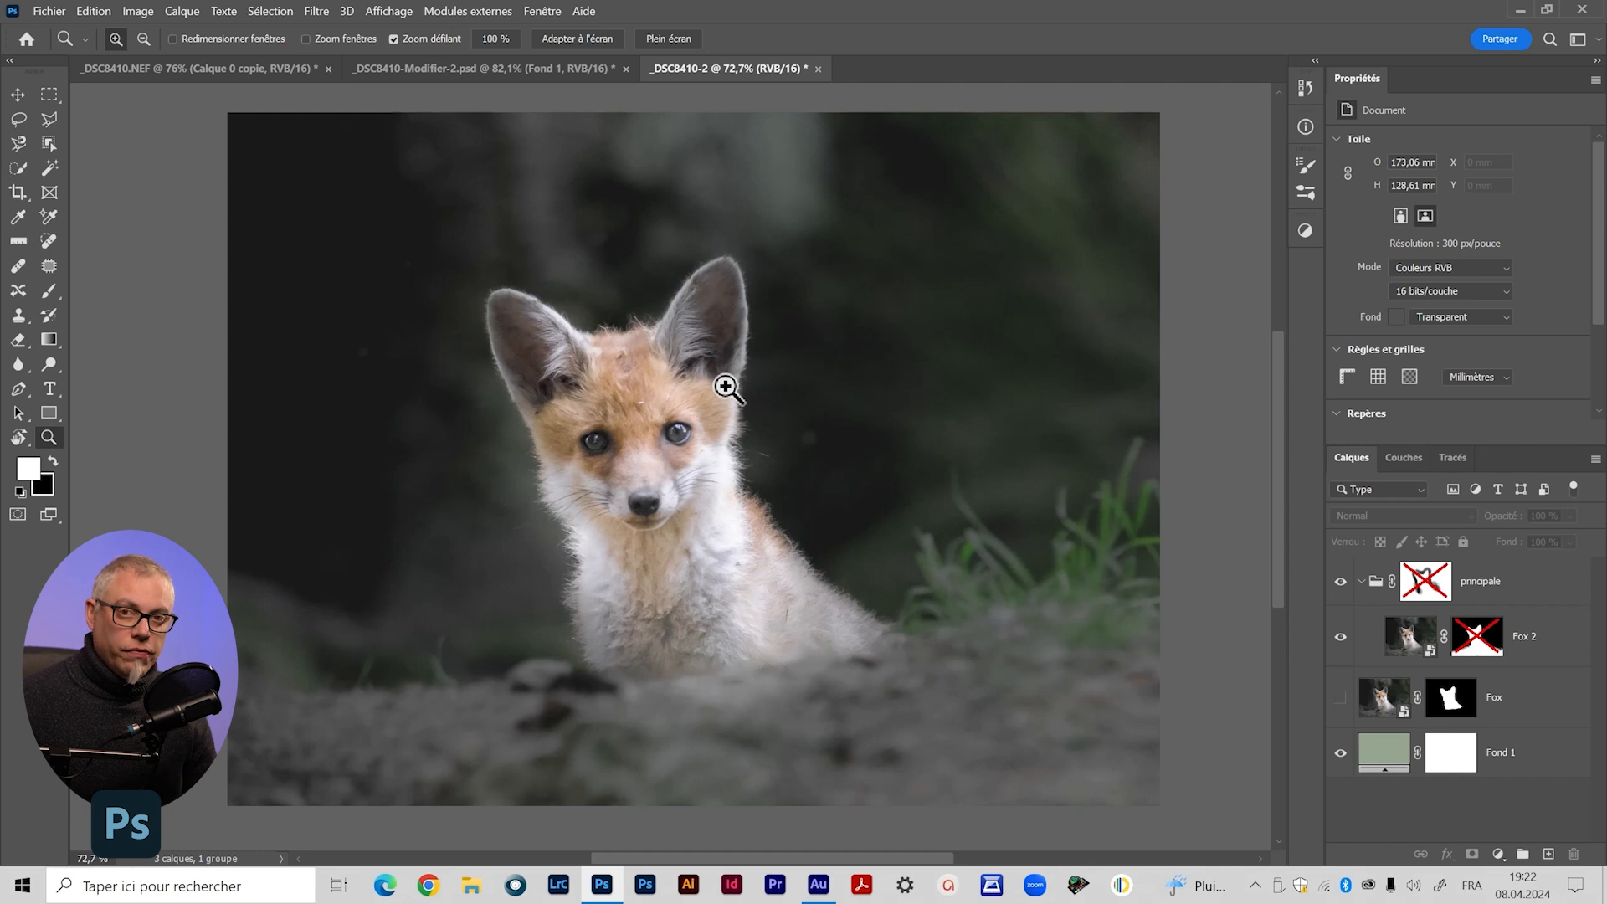
click(1406, 457)
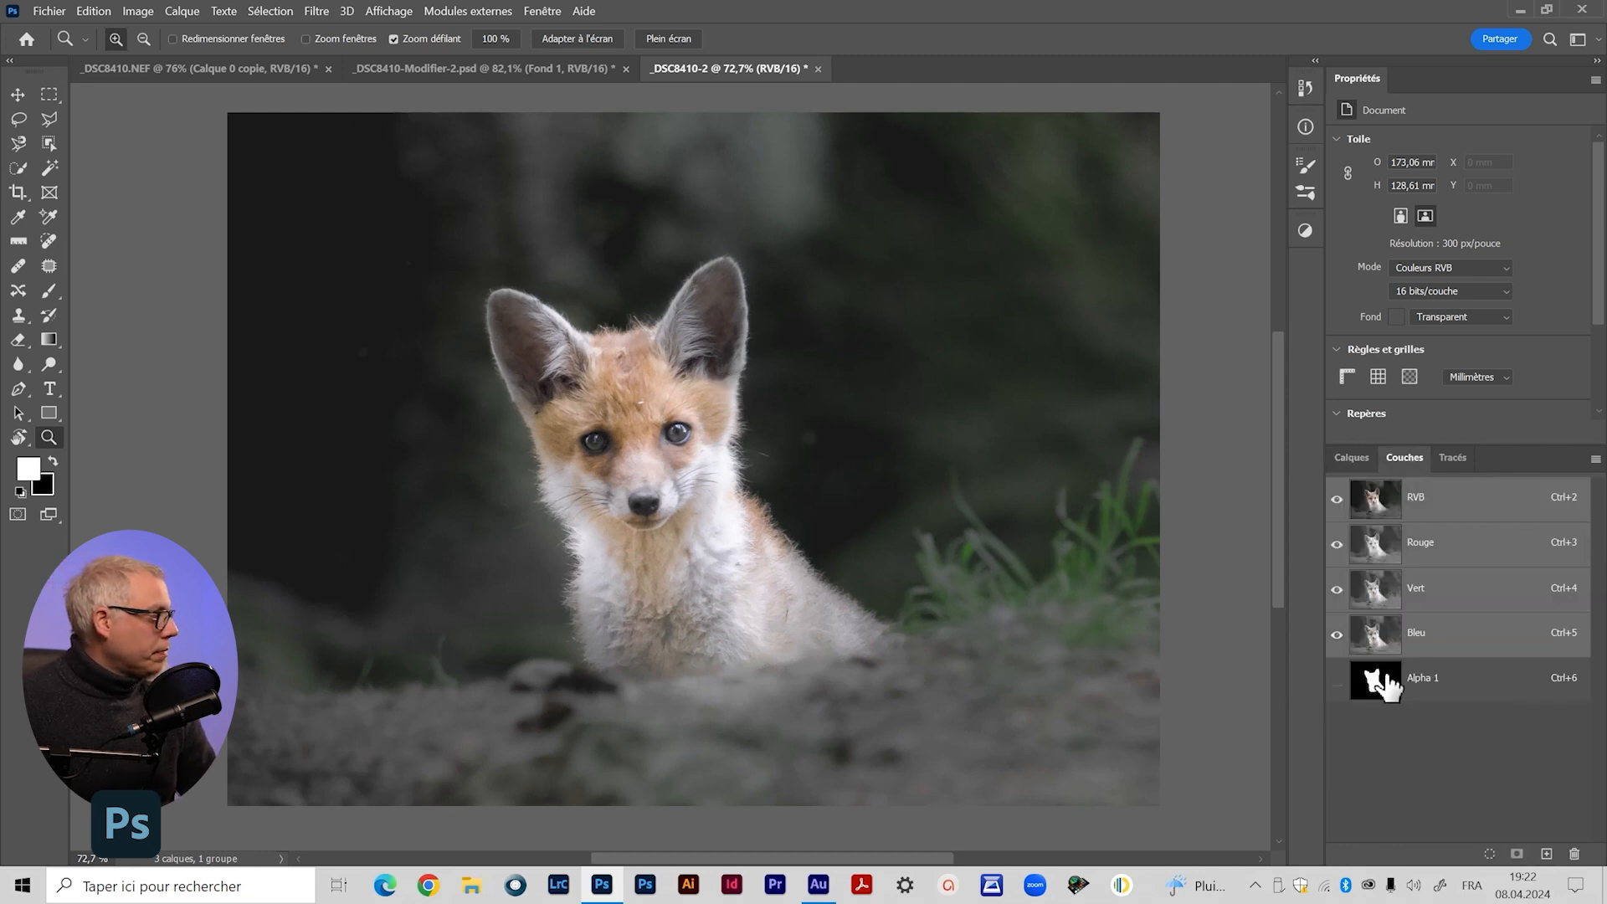
Review the source channels and blending operations offered by the Opérations command for the Fox 2 layer, then cancel it
click(87, 15)
mouse_move(139, 11)
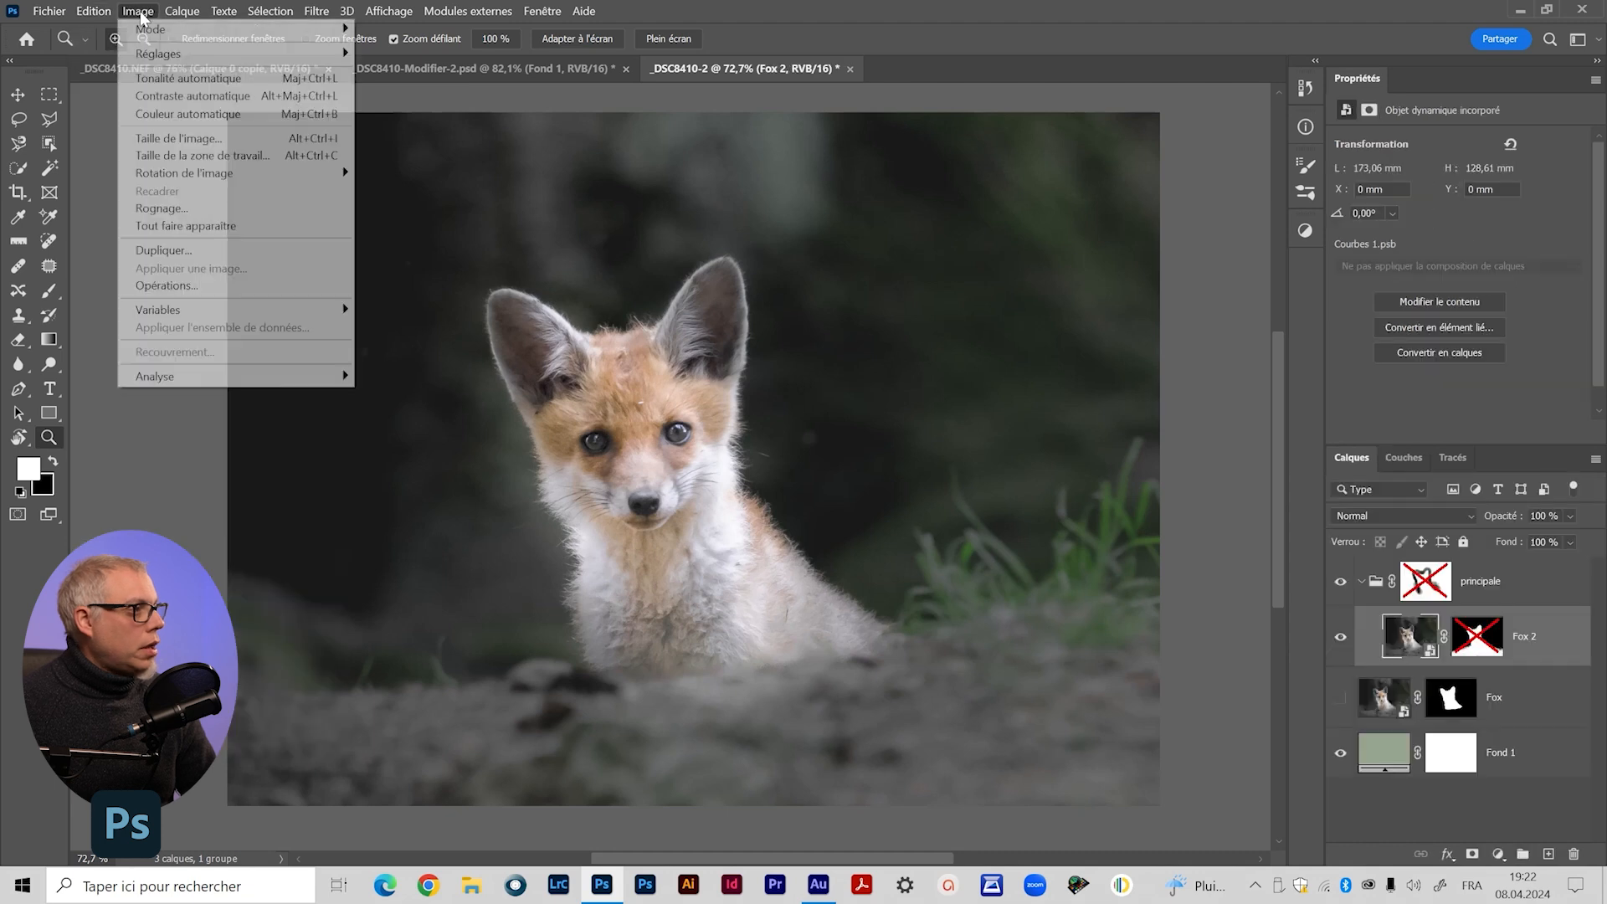
click(146, 285)
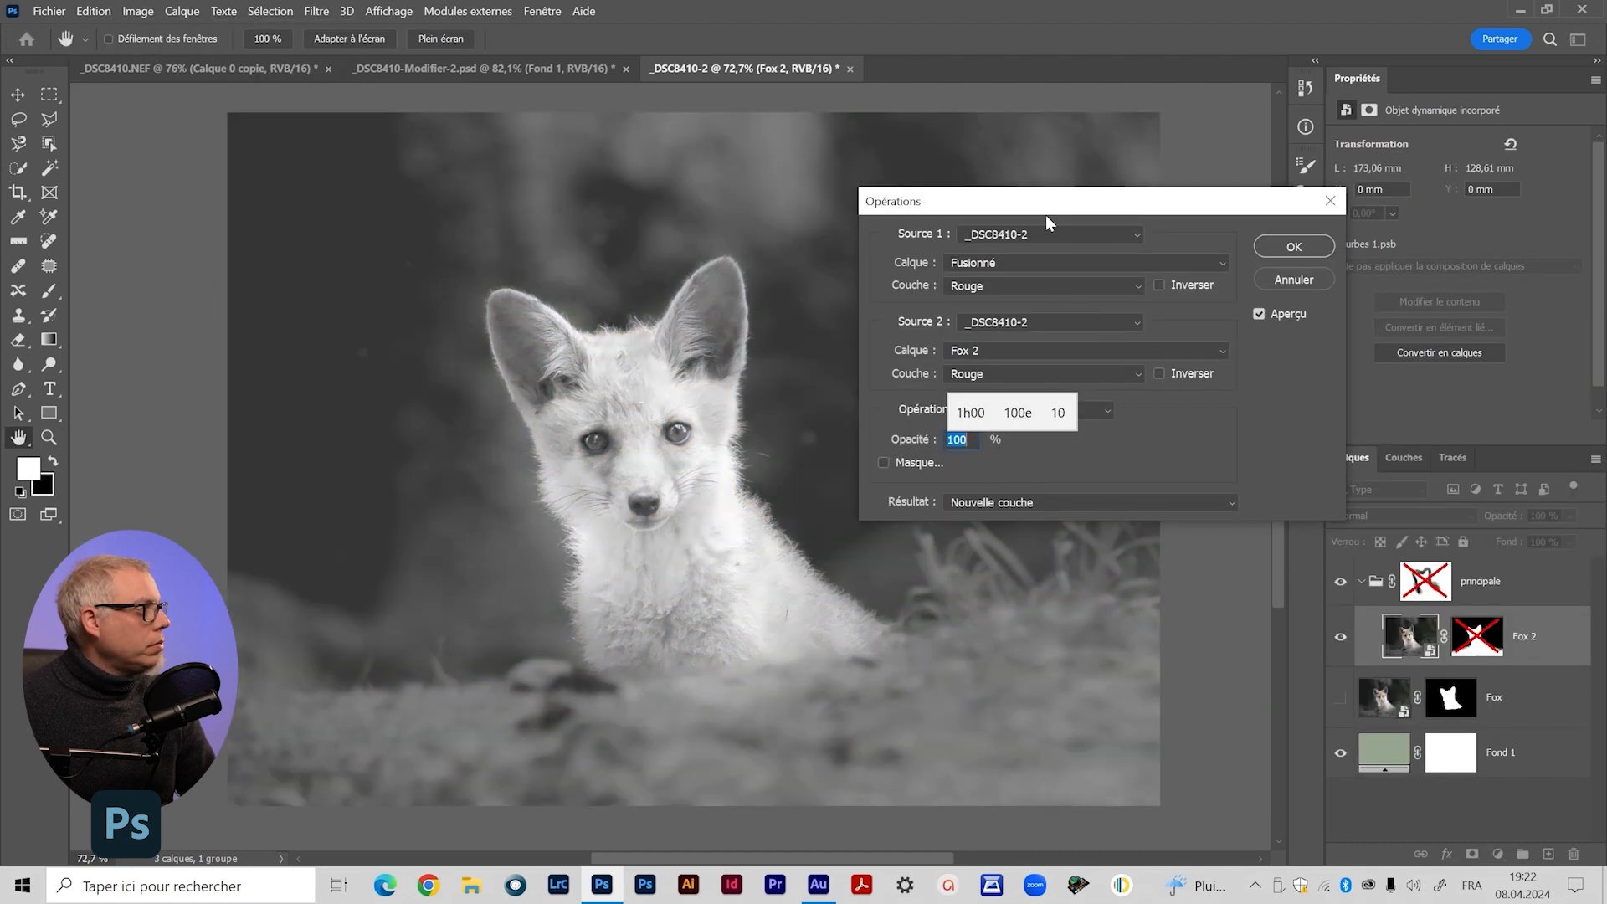
drag(1046, 214, 870, 256)
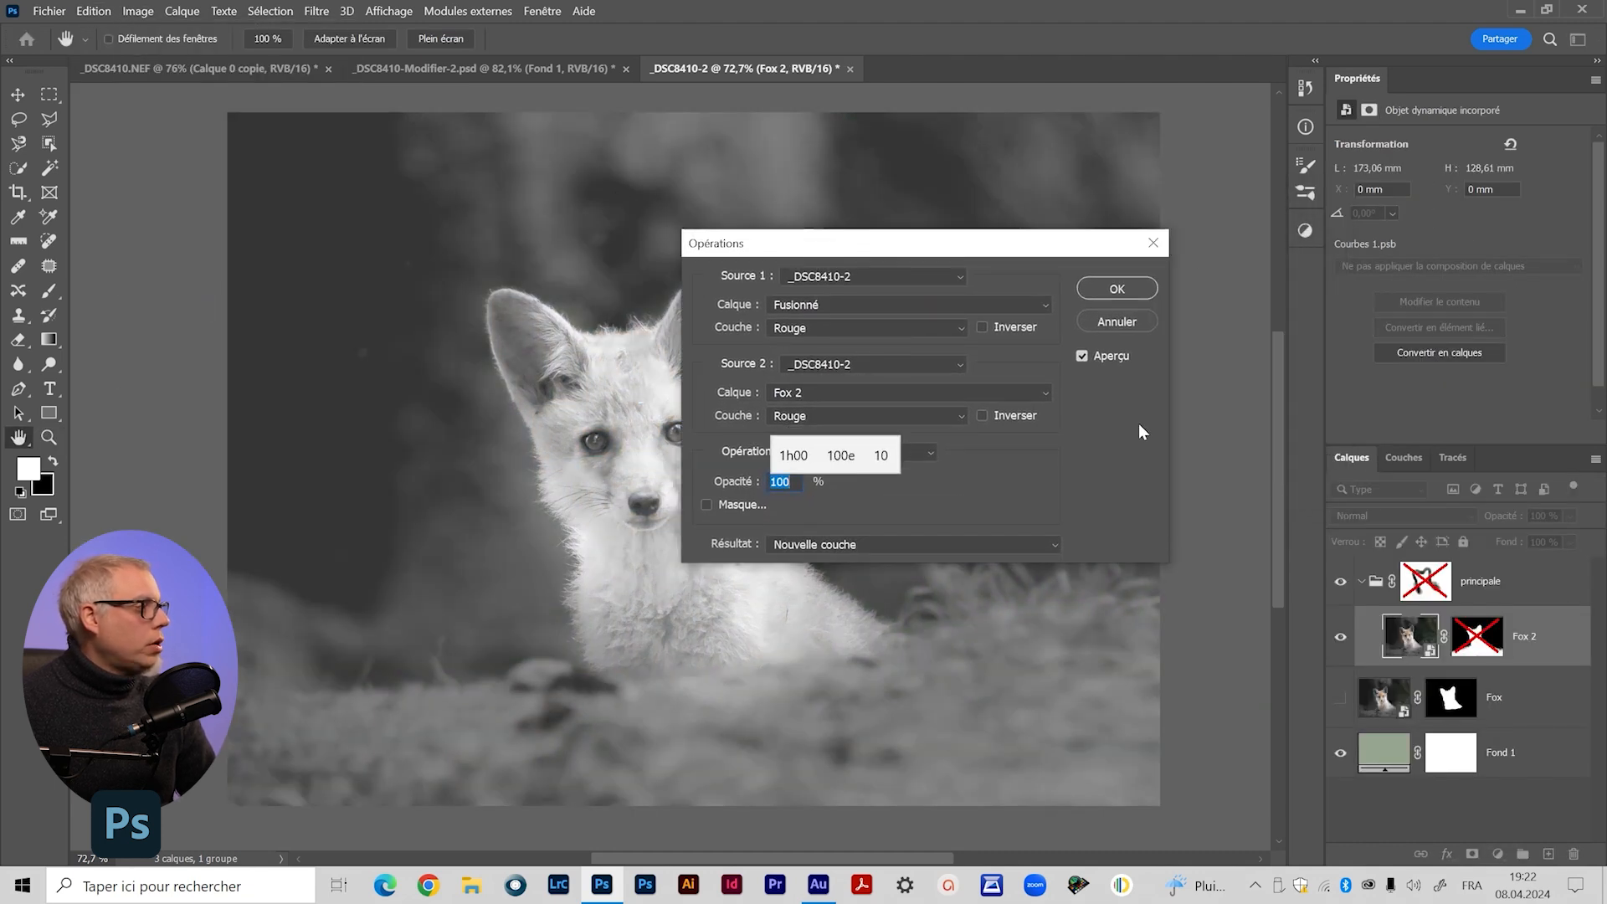
drag(754, 252, 805, 240)
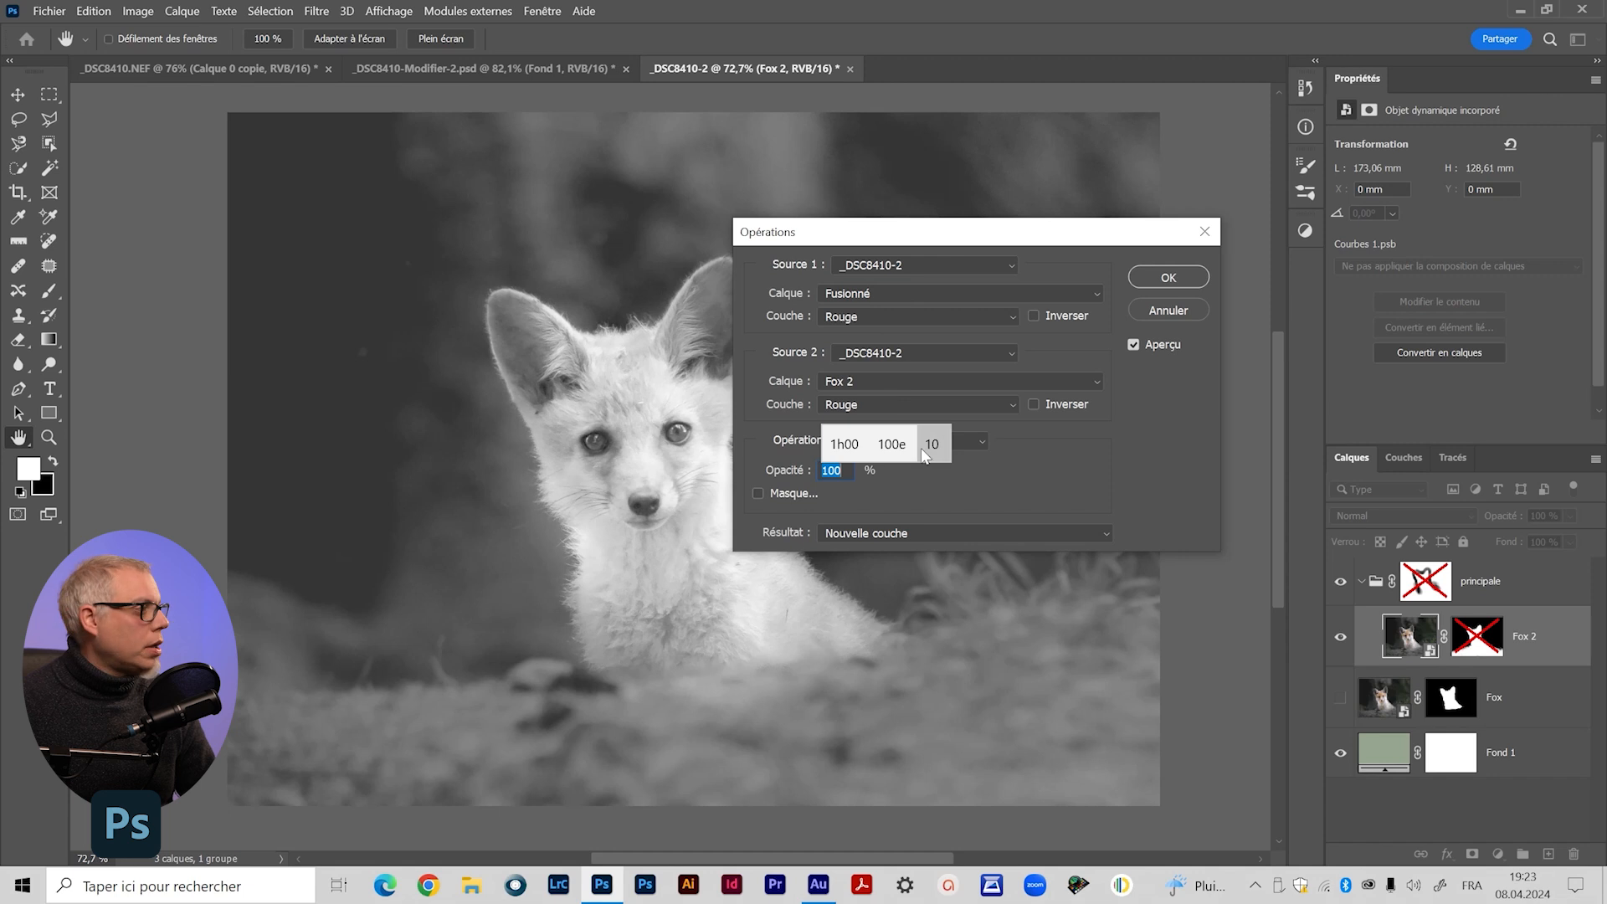
click(971, 406)
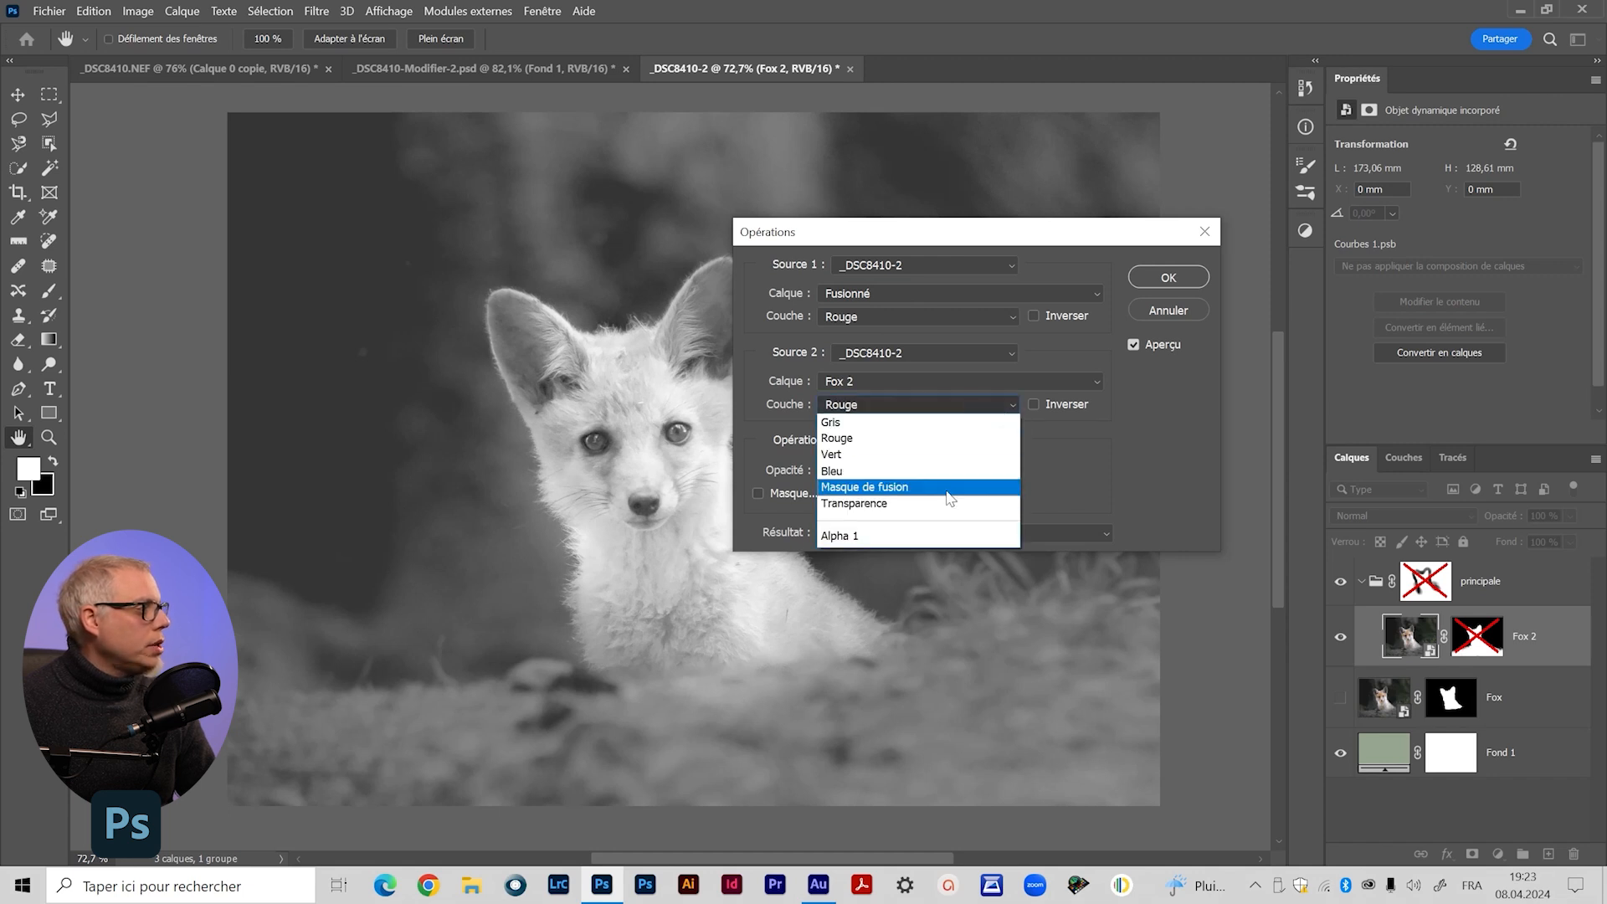
click(1042, 473)
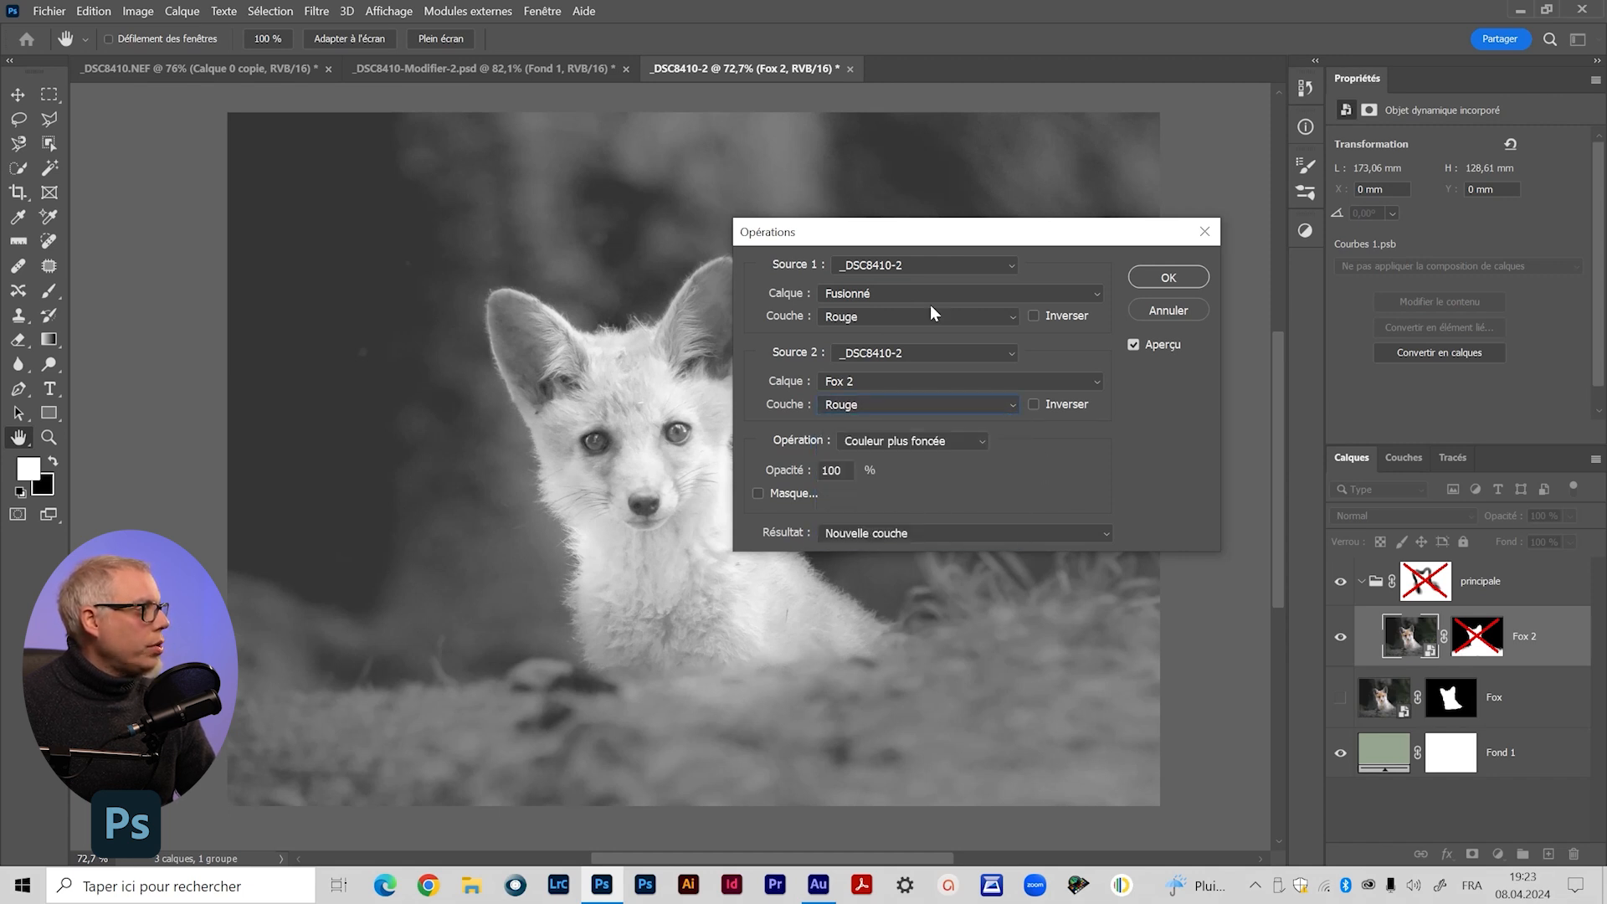
click(931, 308)
click(1115, 481)
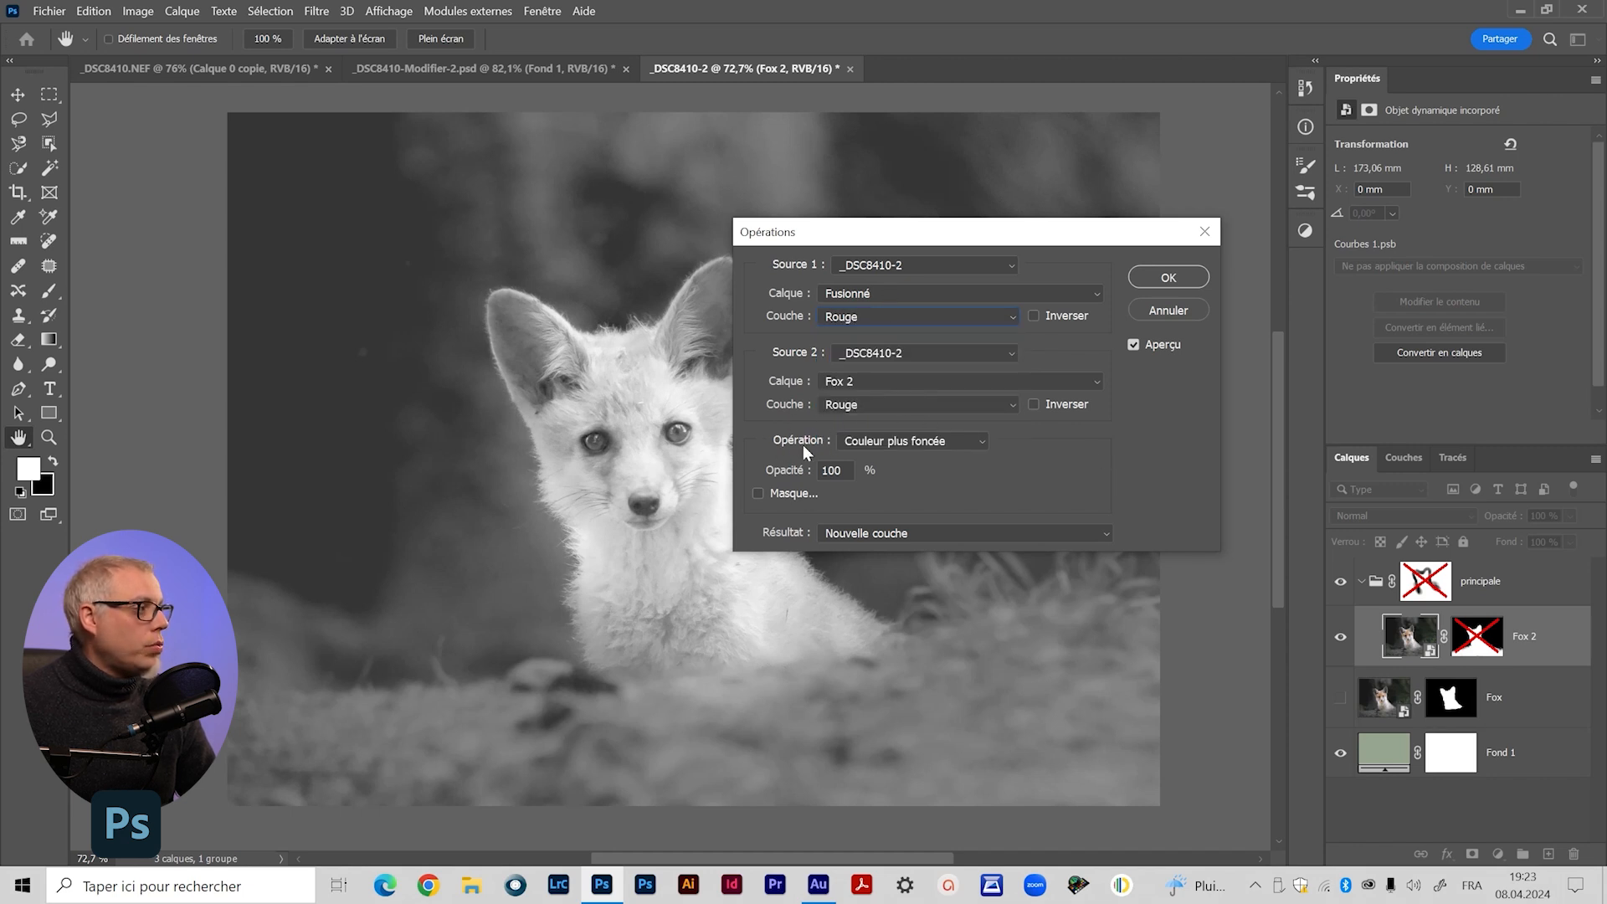
click(872, 442)
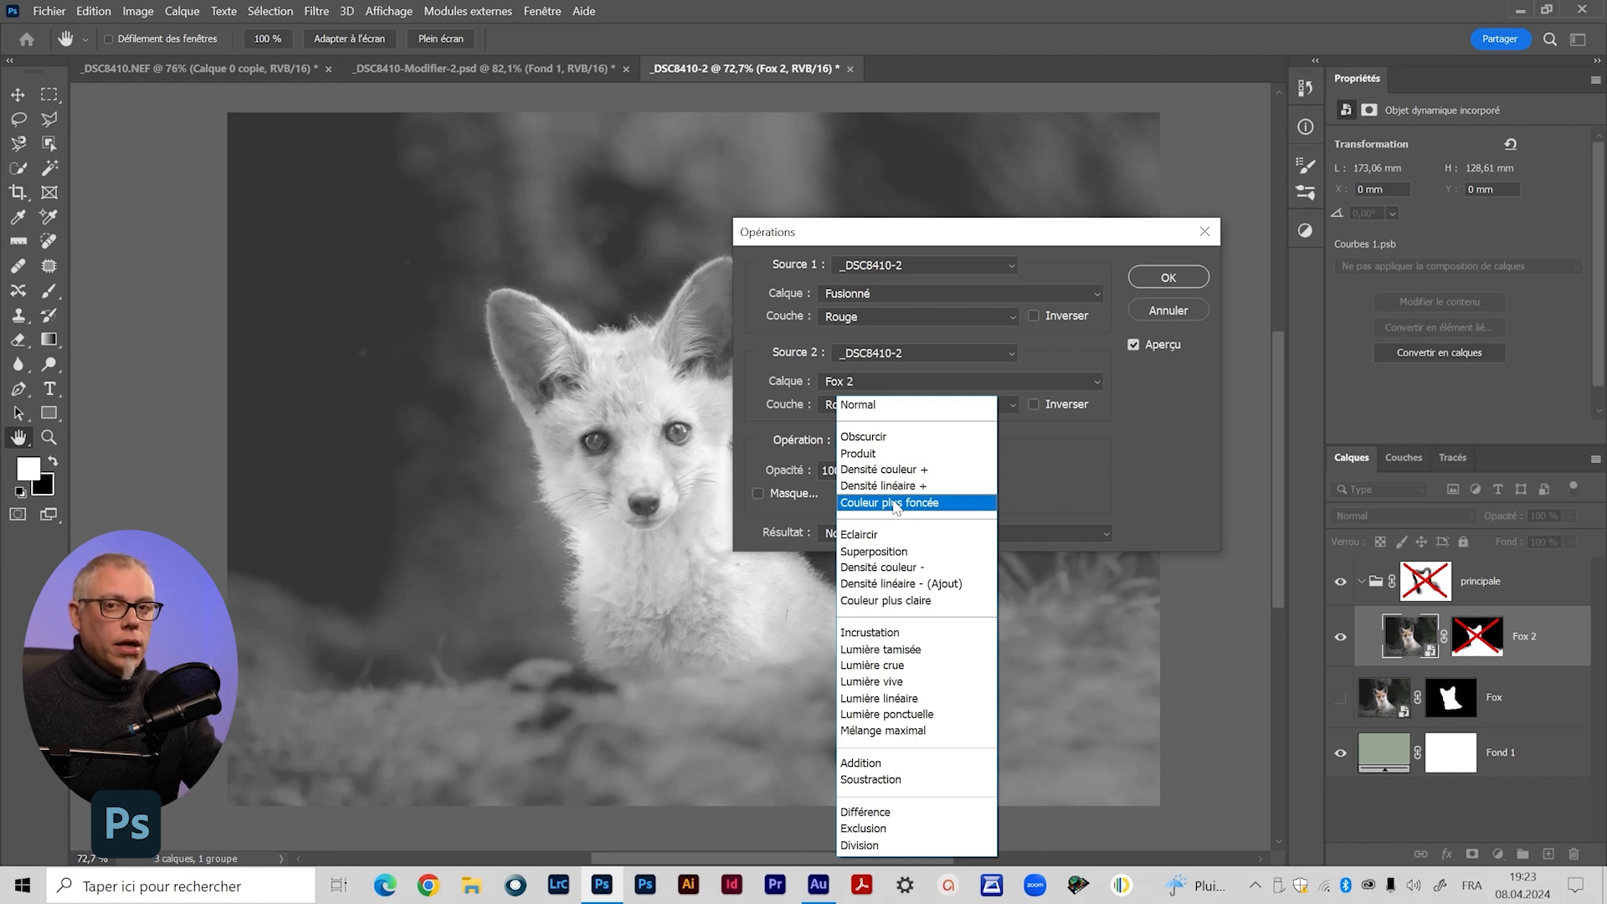
click(871, 502)
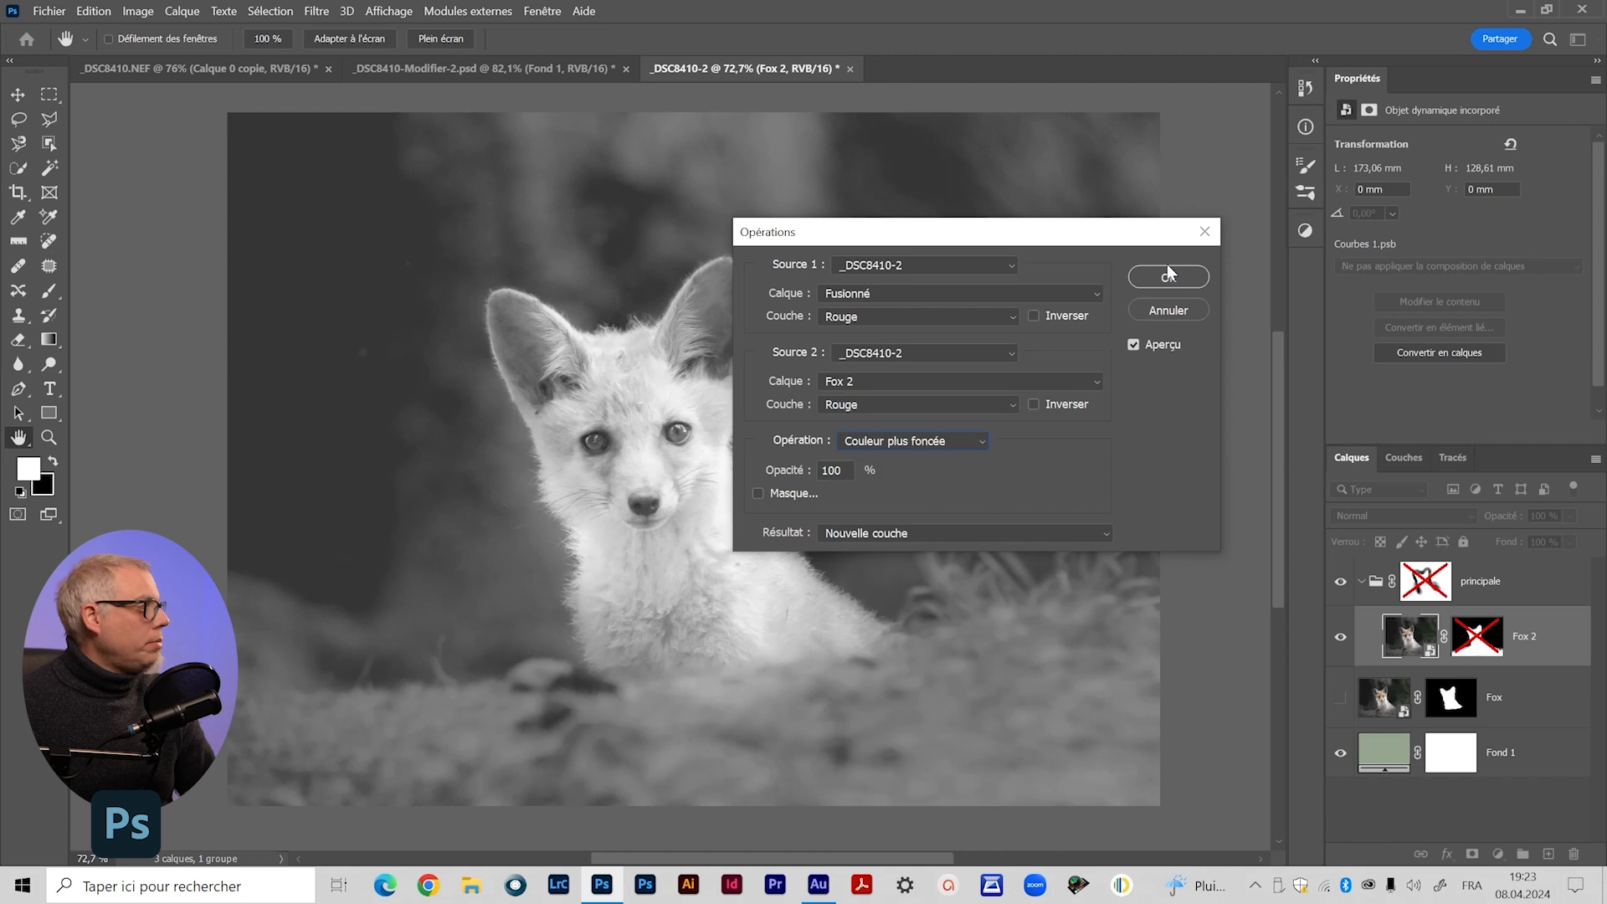
click(1170, 312)
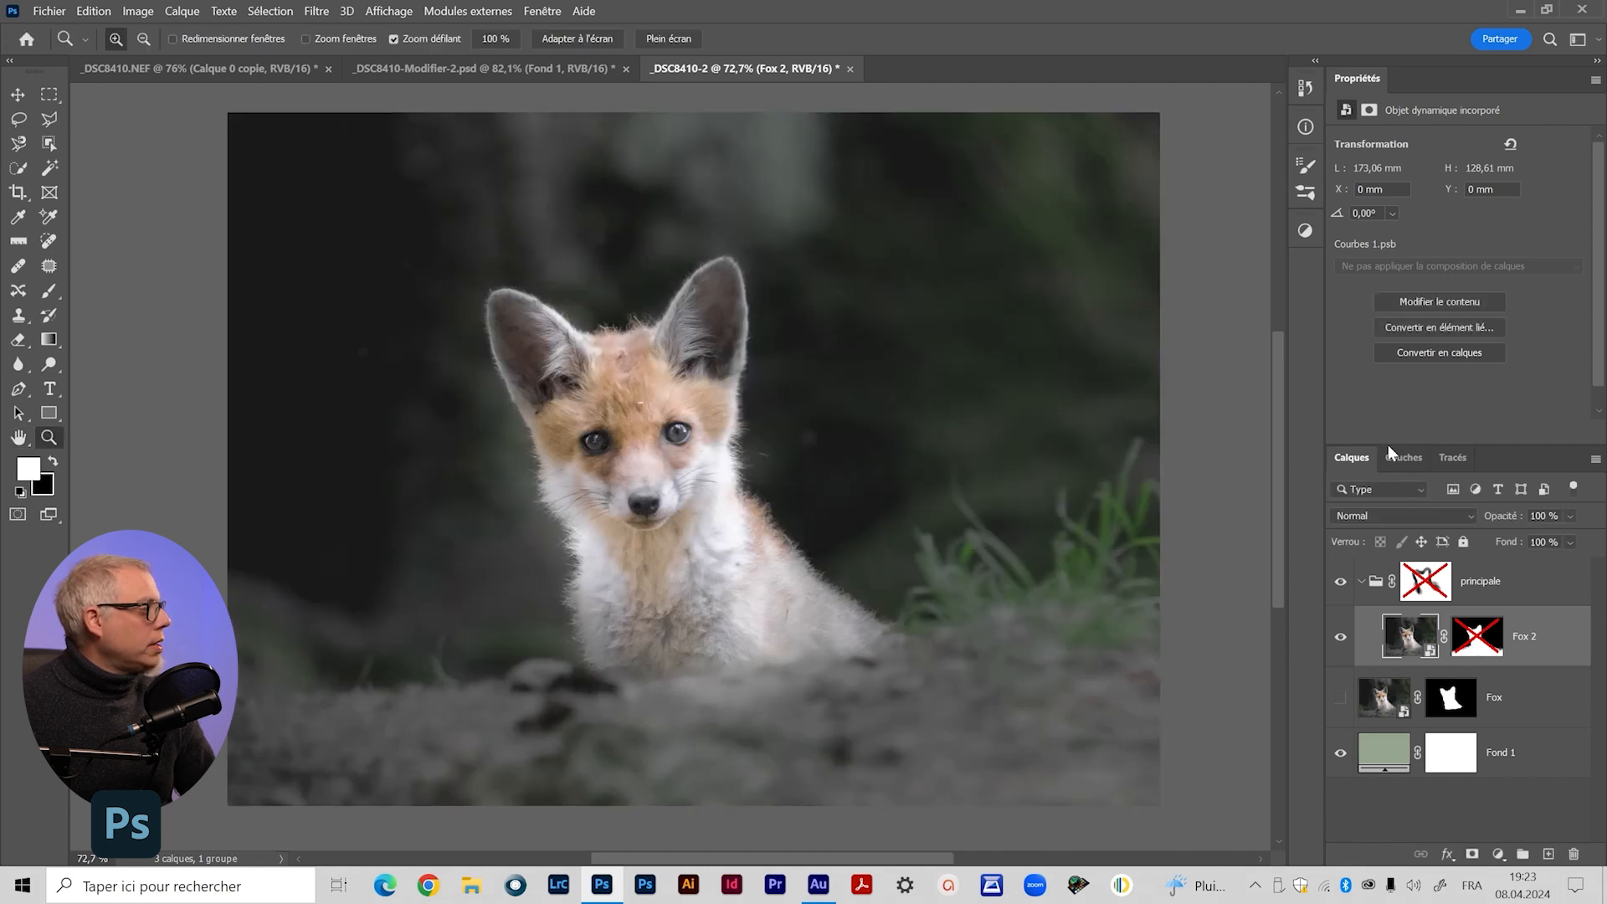
Display the Alpha 1 channel on its own and review the tonal adjustments available for it
click(1404, 458)
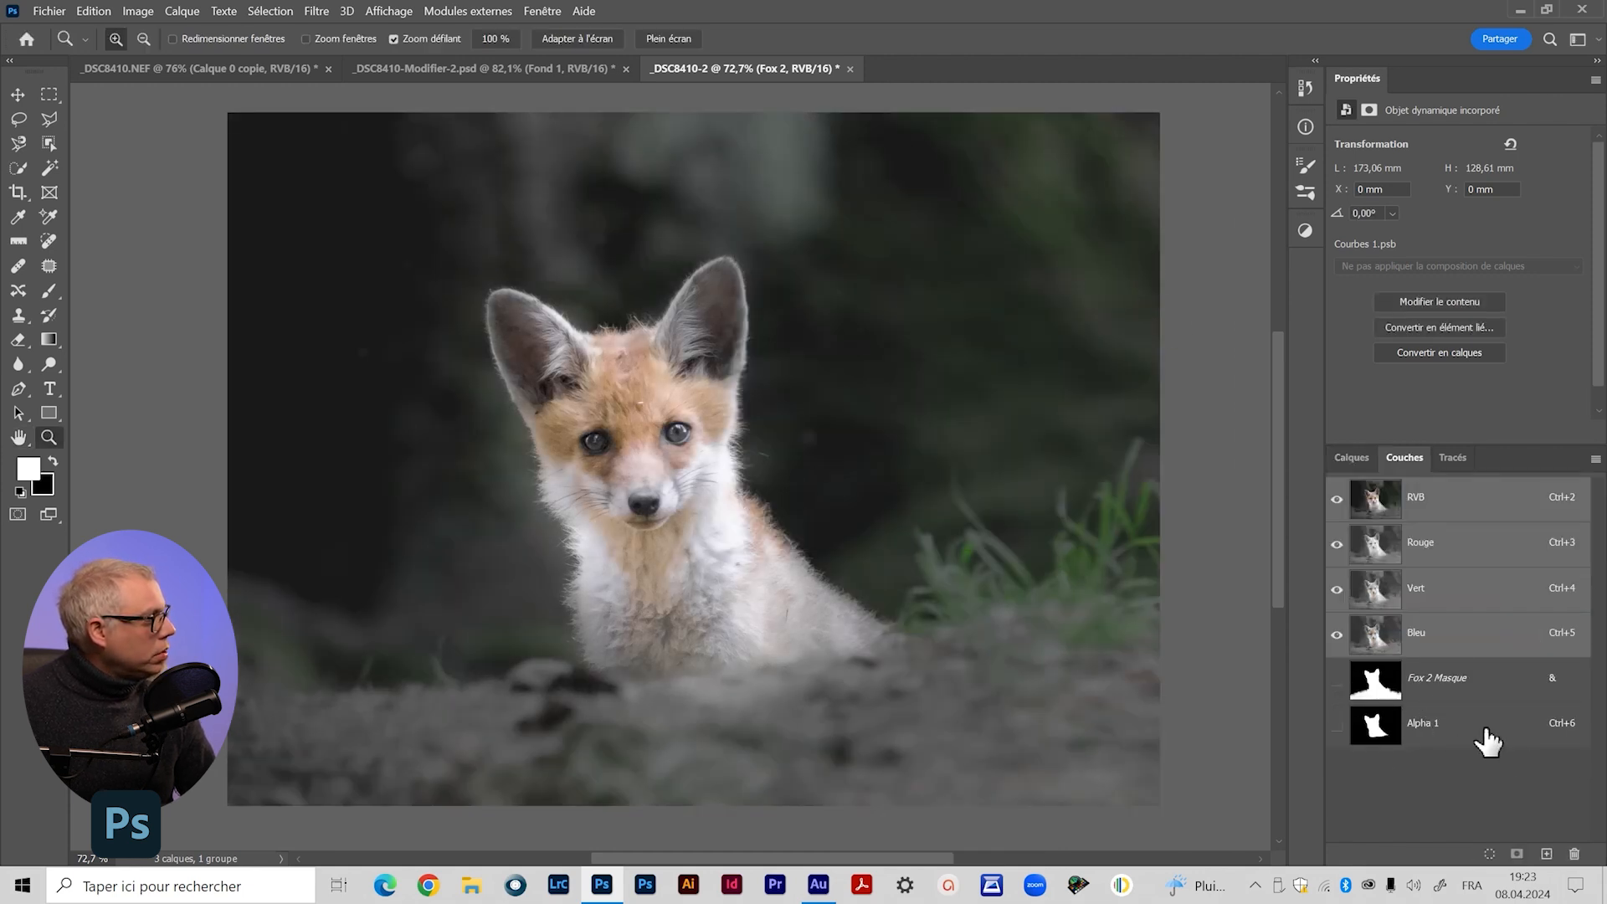
click(1425, 724)
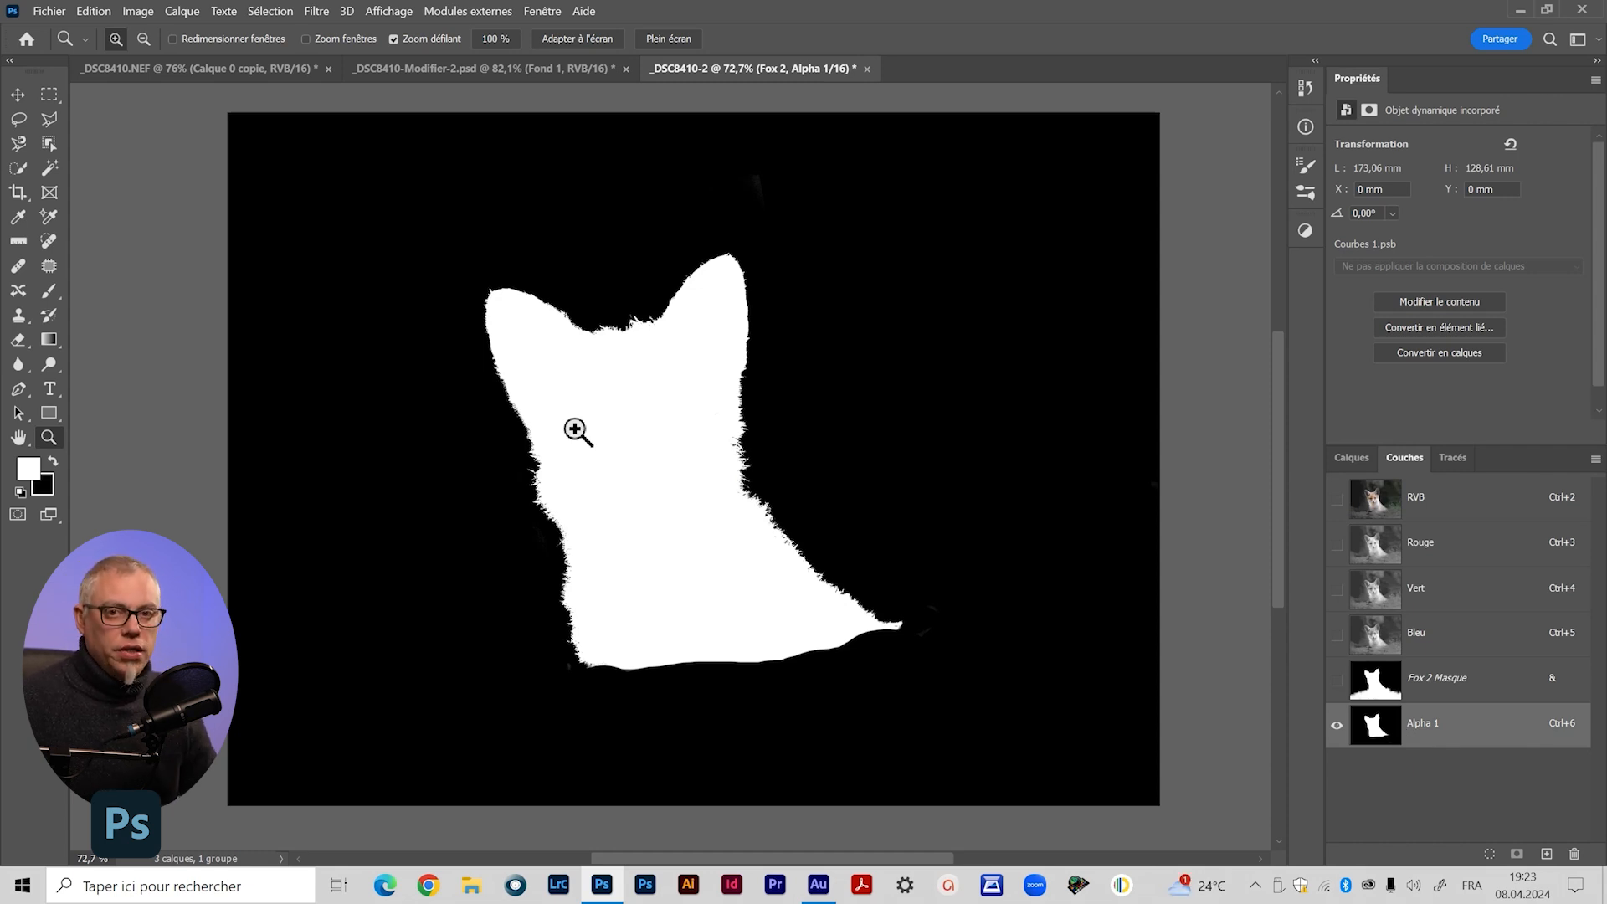
click(139, 11)
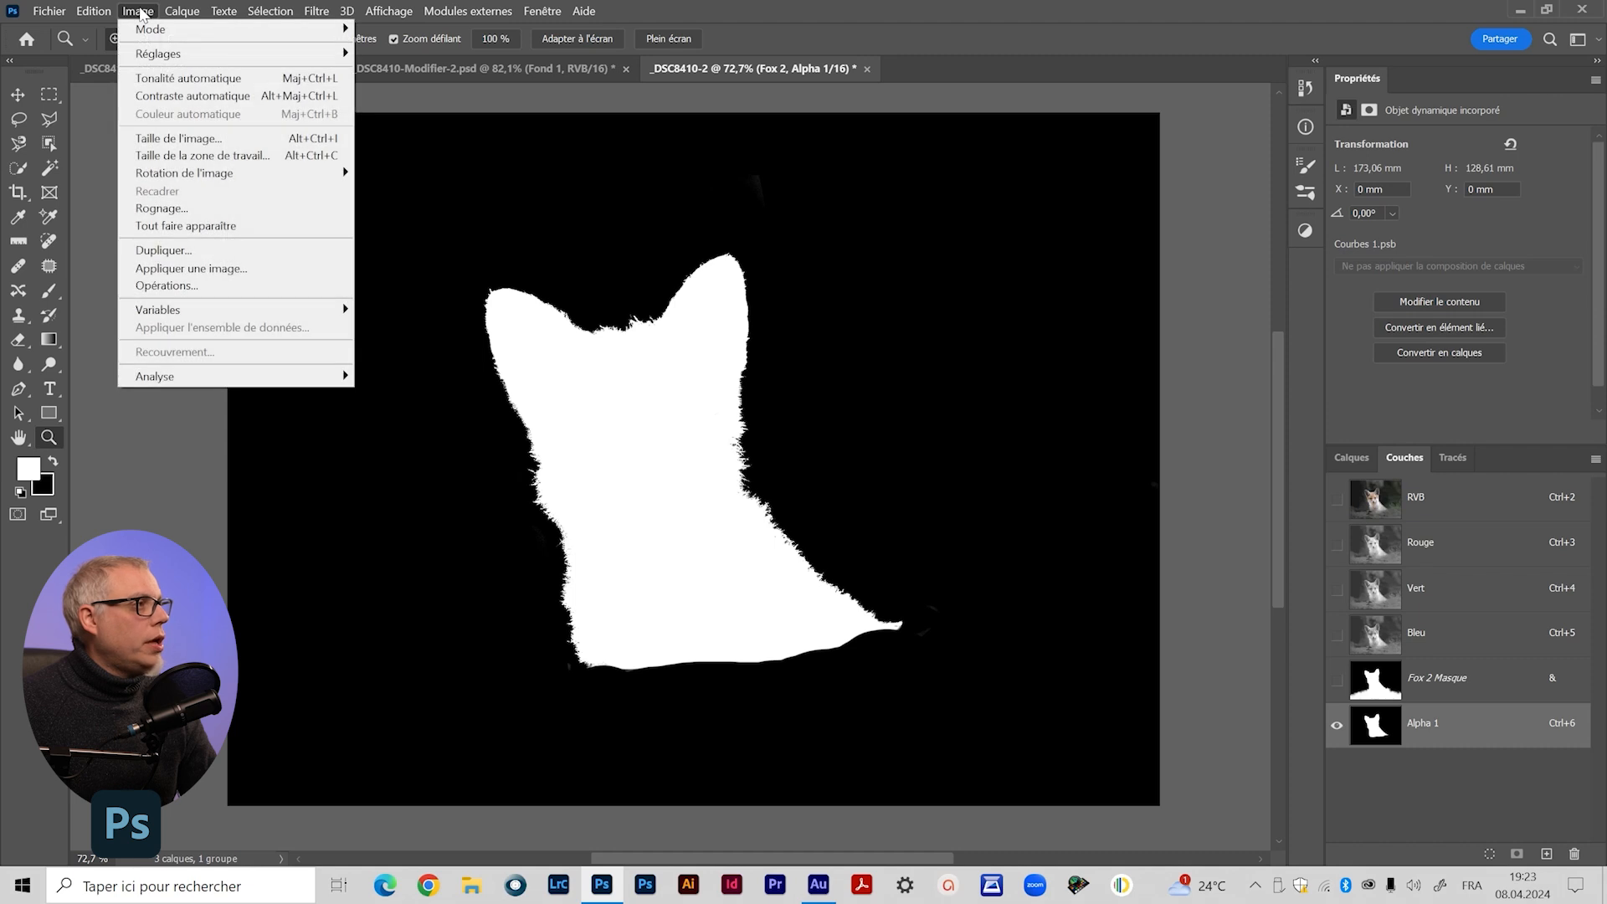
mouse_move(158, 56)
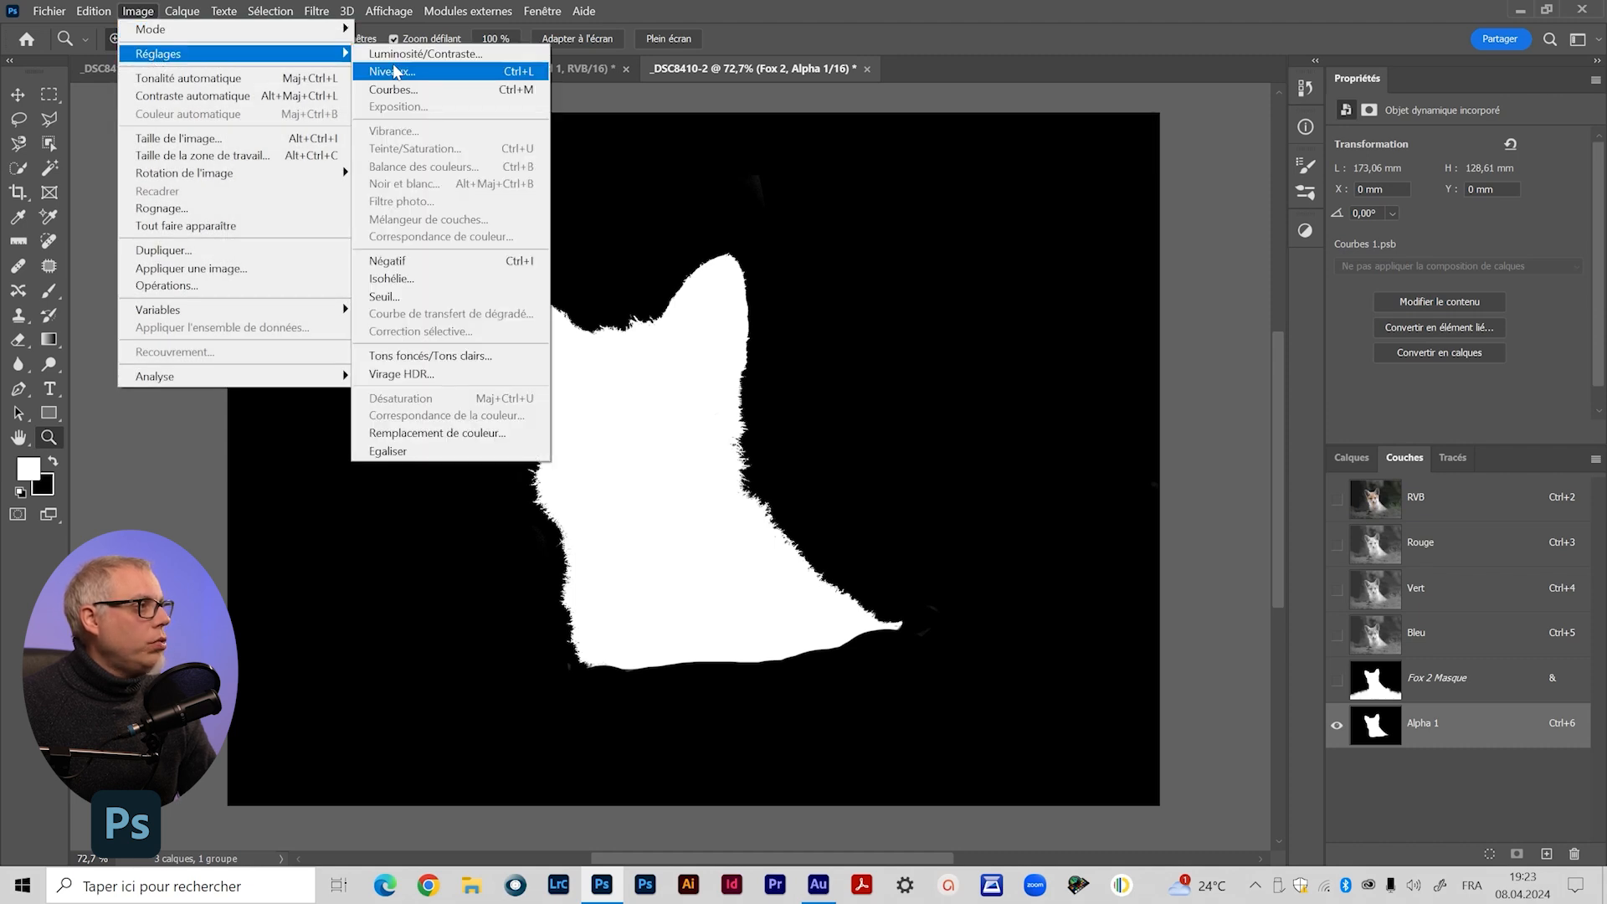
click(1242, 751)
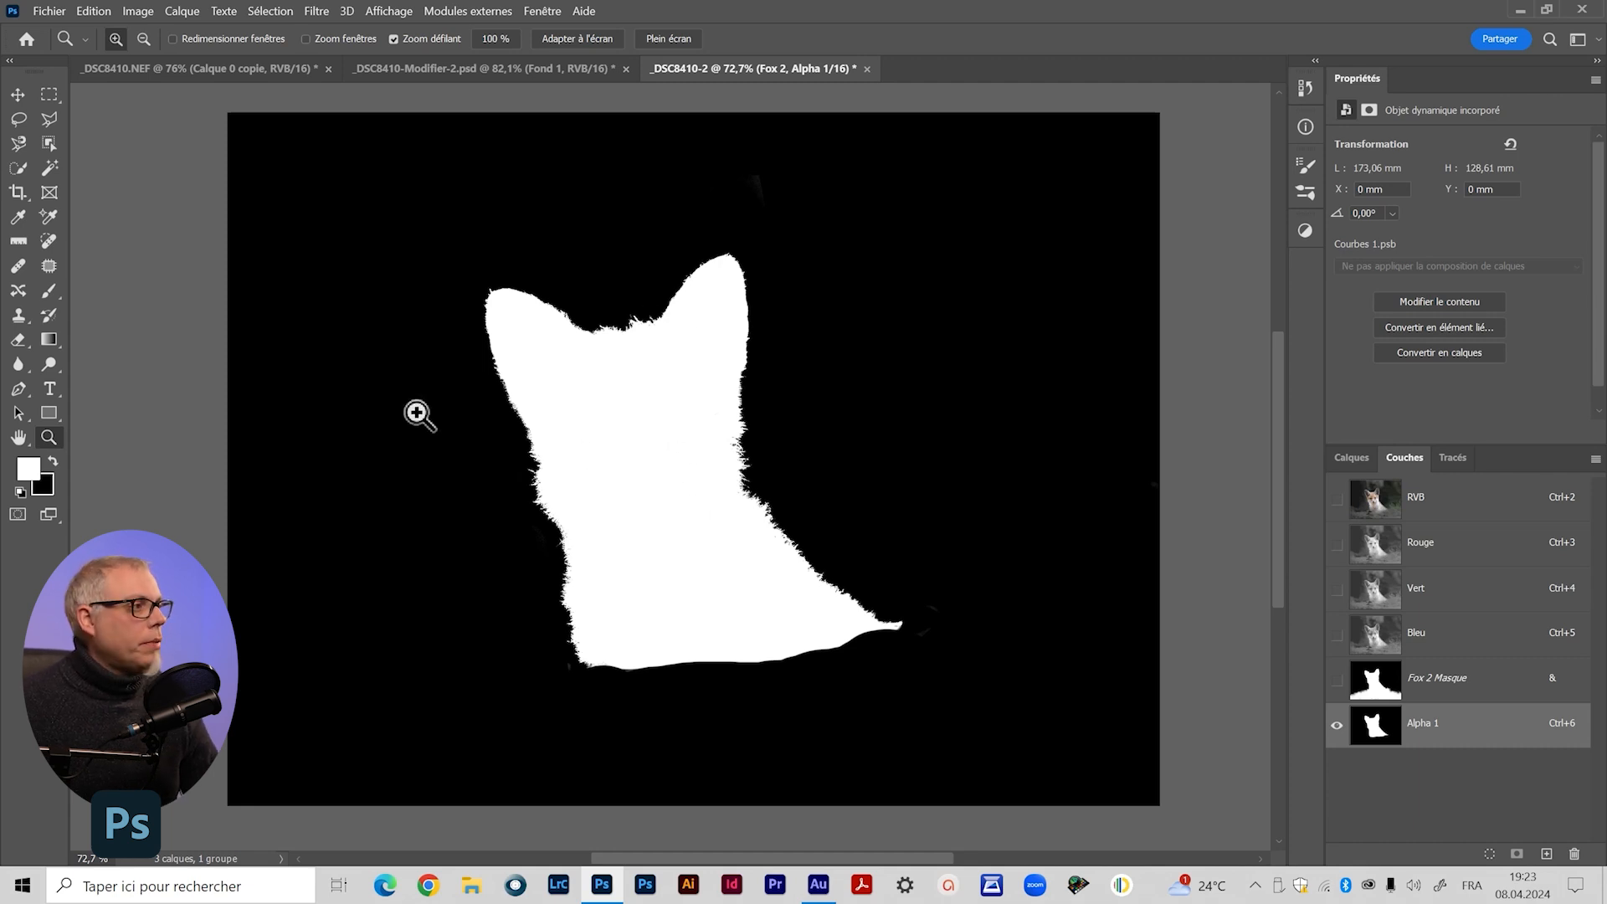
Choose the Densité - (Dodge) tool and set its tonal range to Tons clairs
click(49, 365)
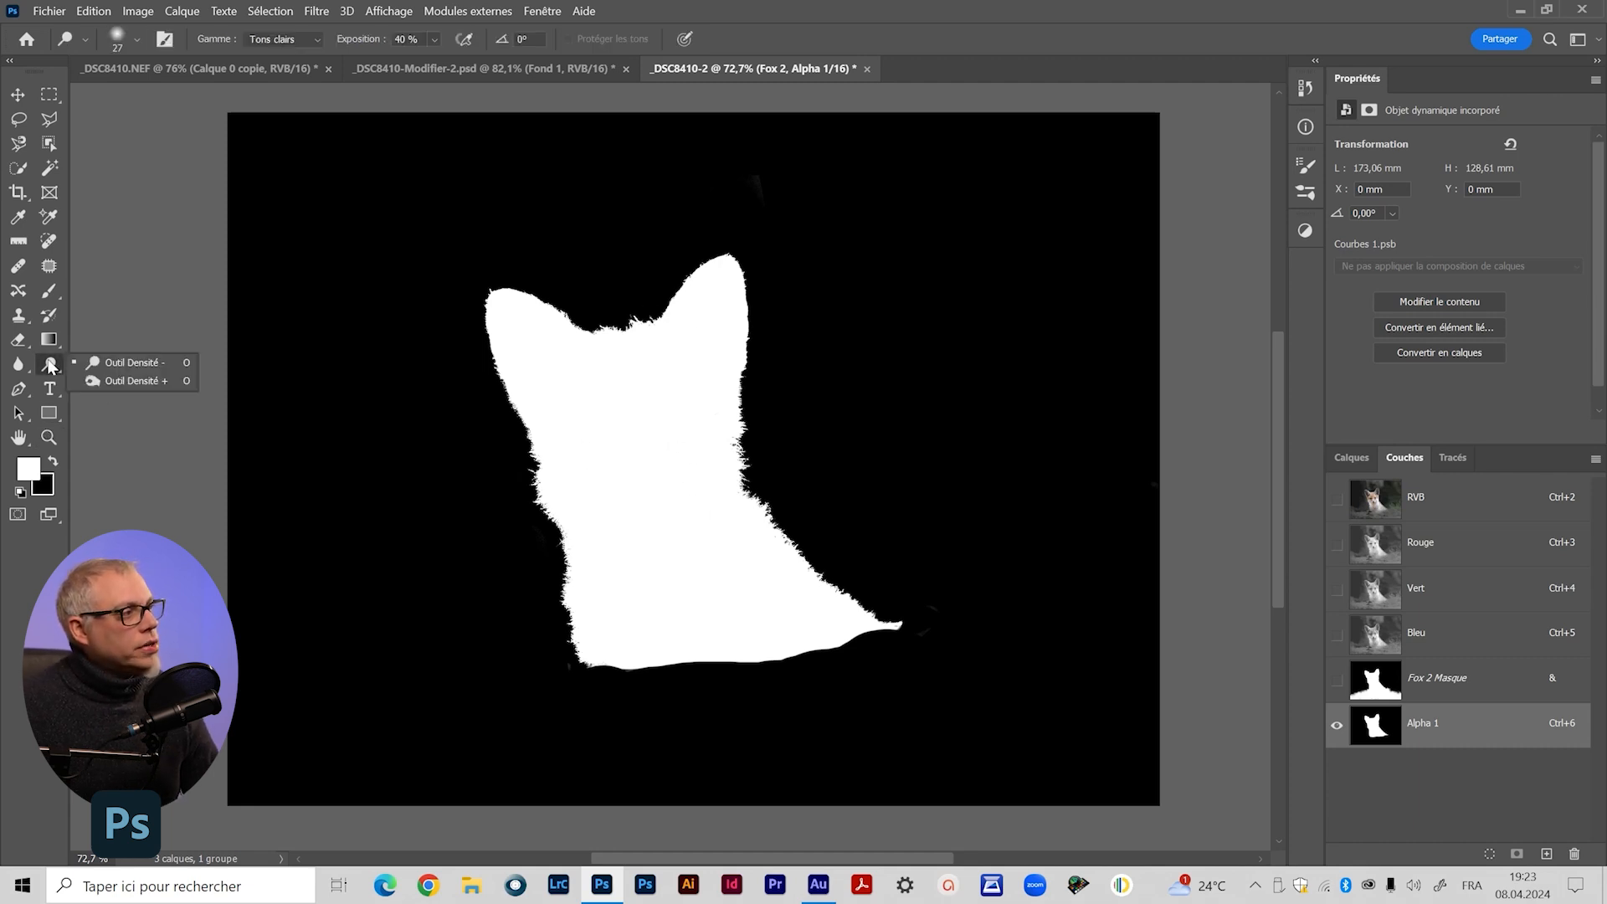
click(123, 362)
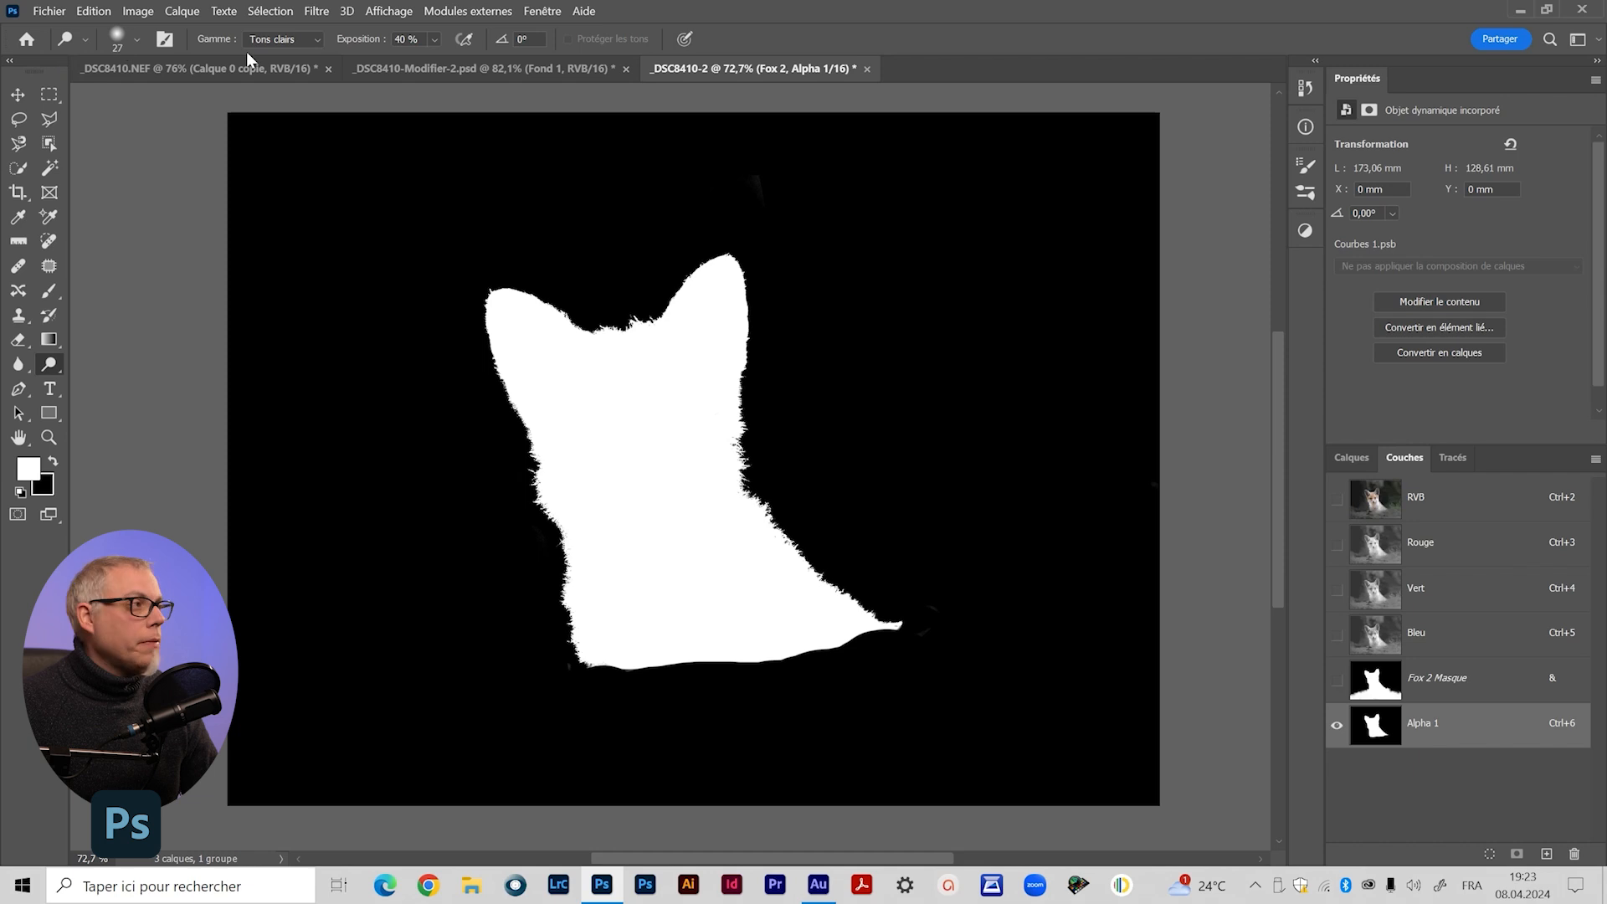
click(283, 39)
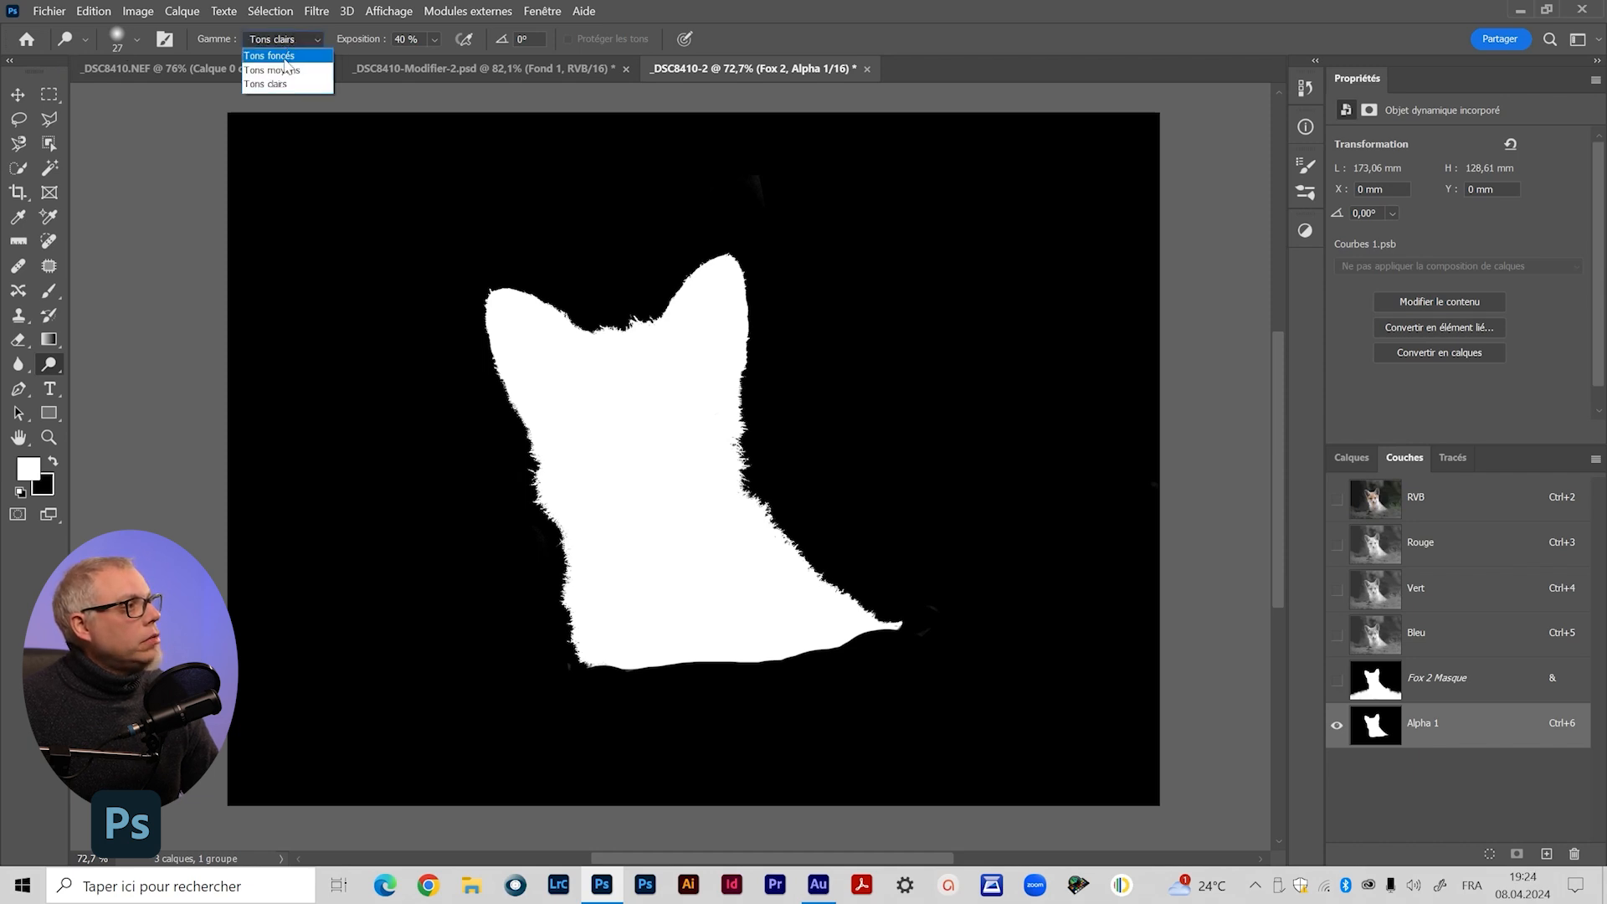
click(281, 83)
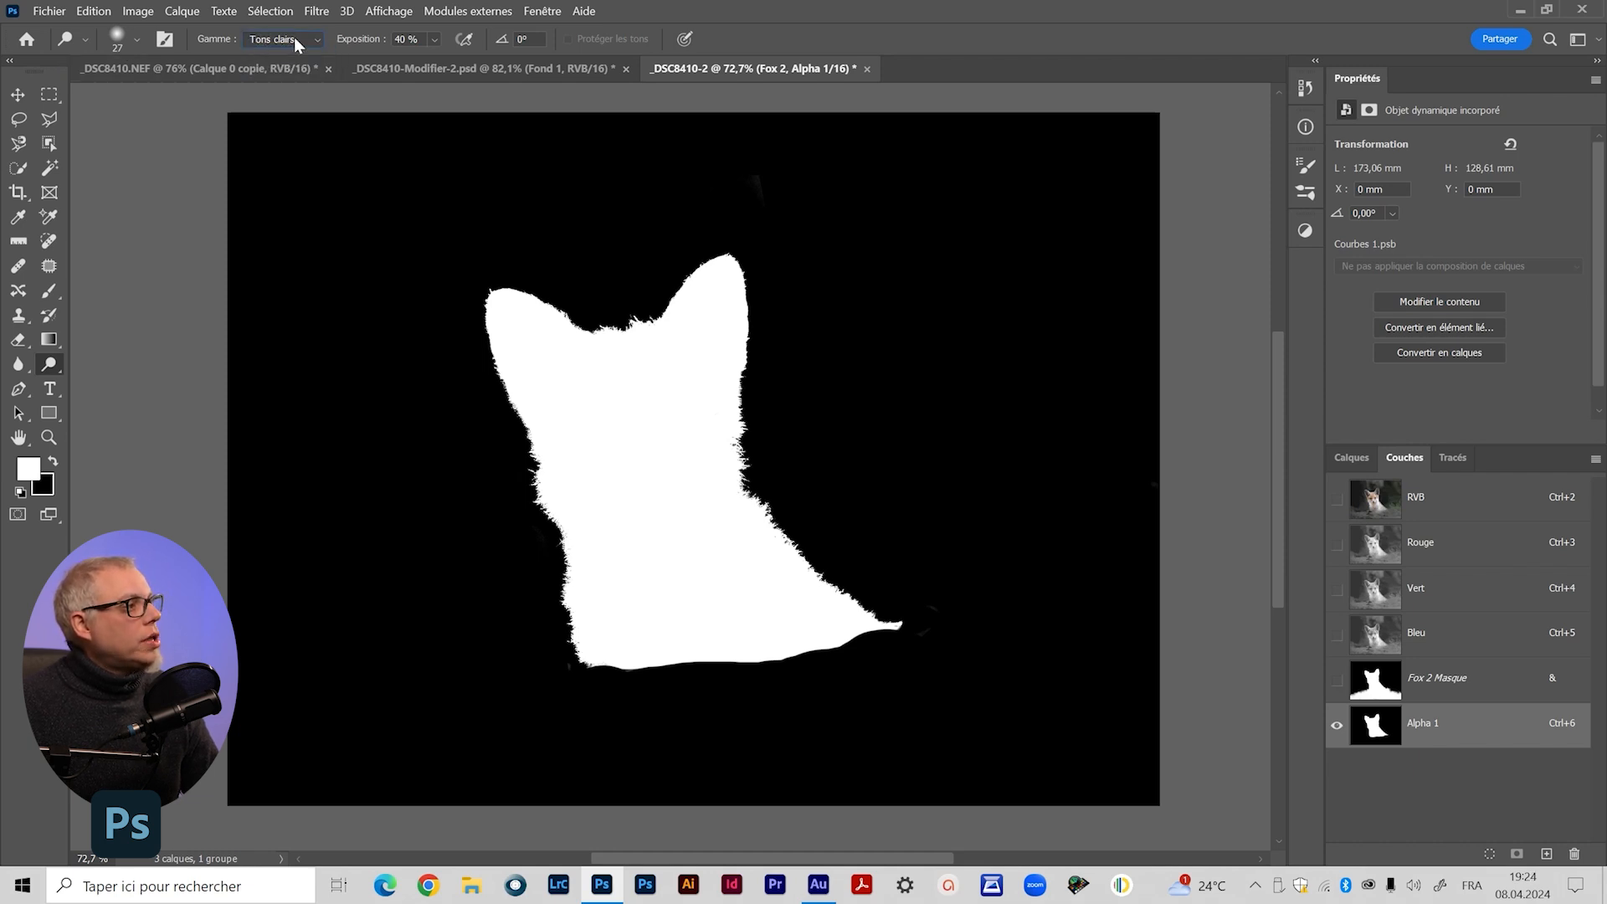
Switch to the Densité + (Burn) tool, set its range to Tons foncés and review the other tonal ranges
right_click(51, 369)
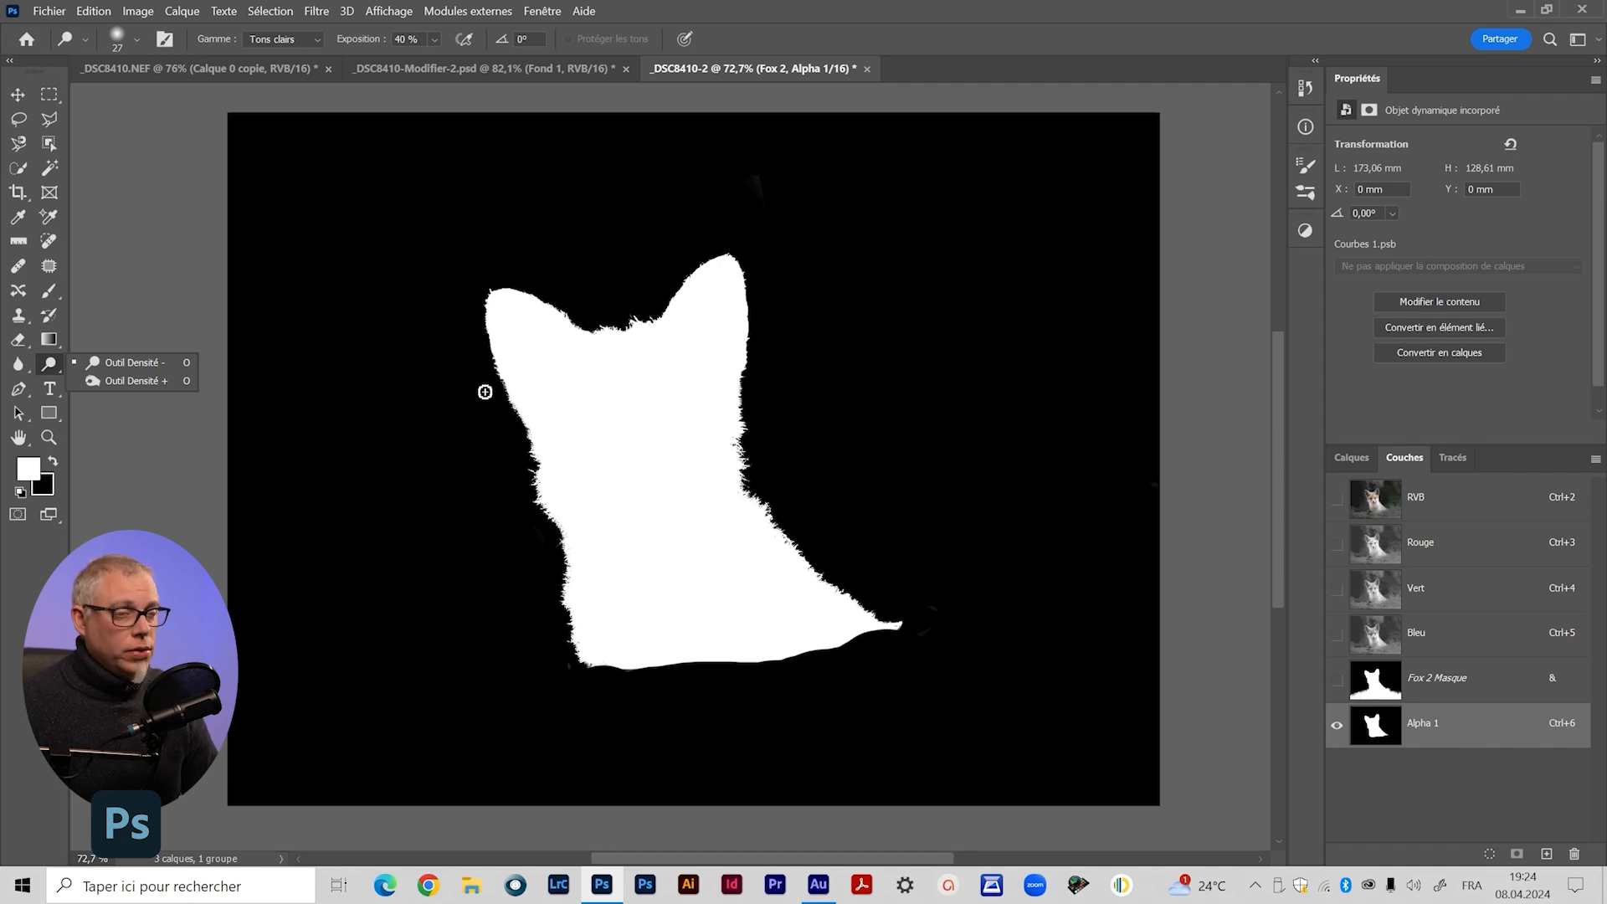
click(117, 382)
click(268, 42)
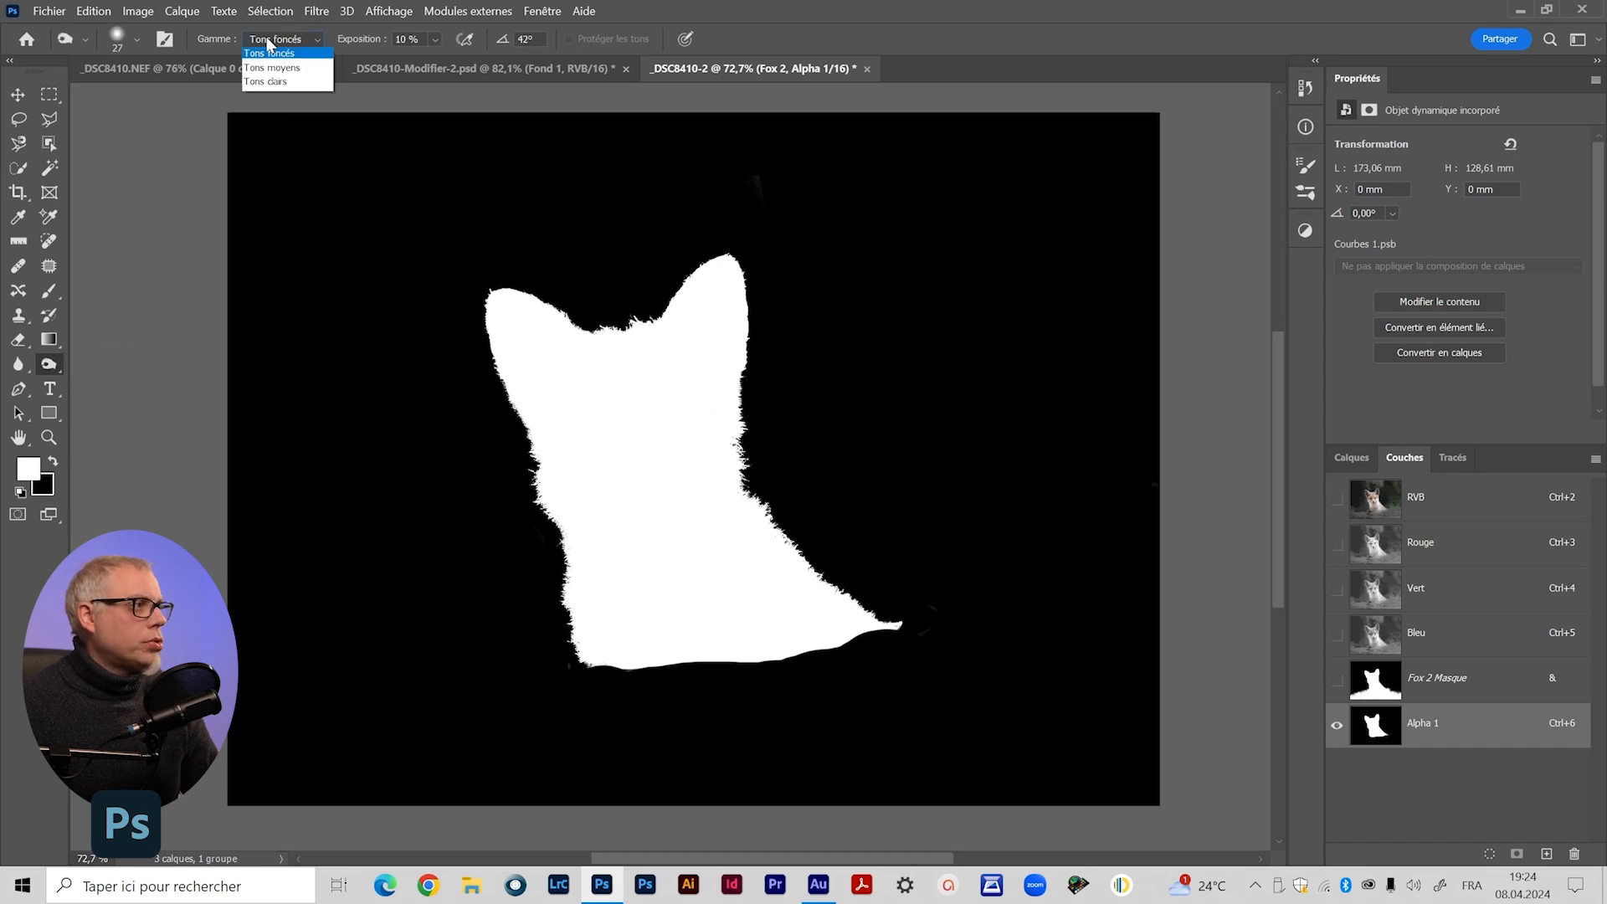
click(310, 57)
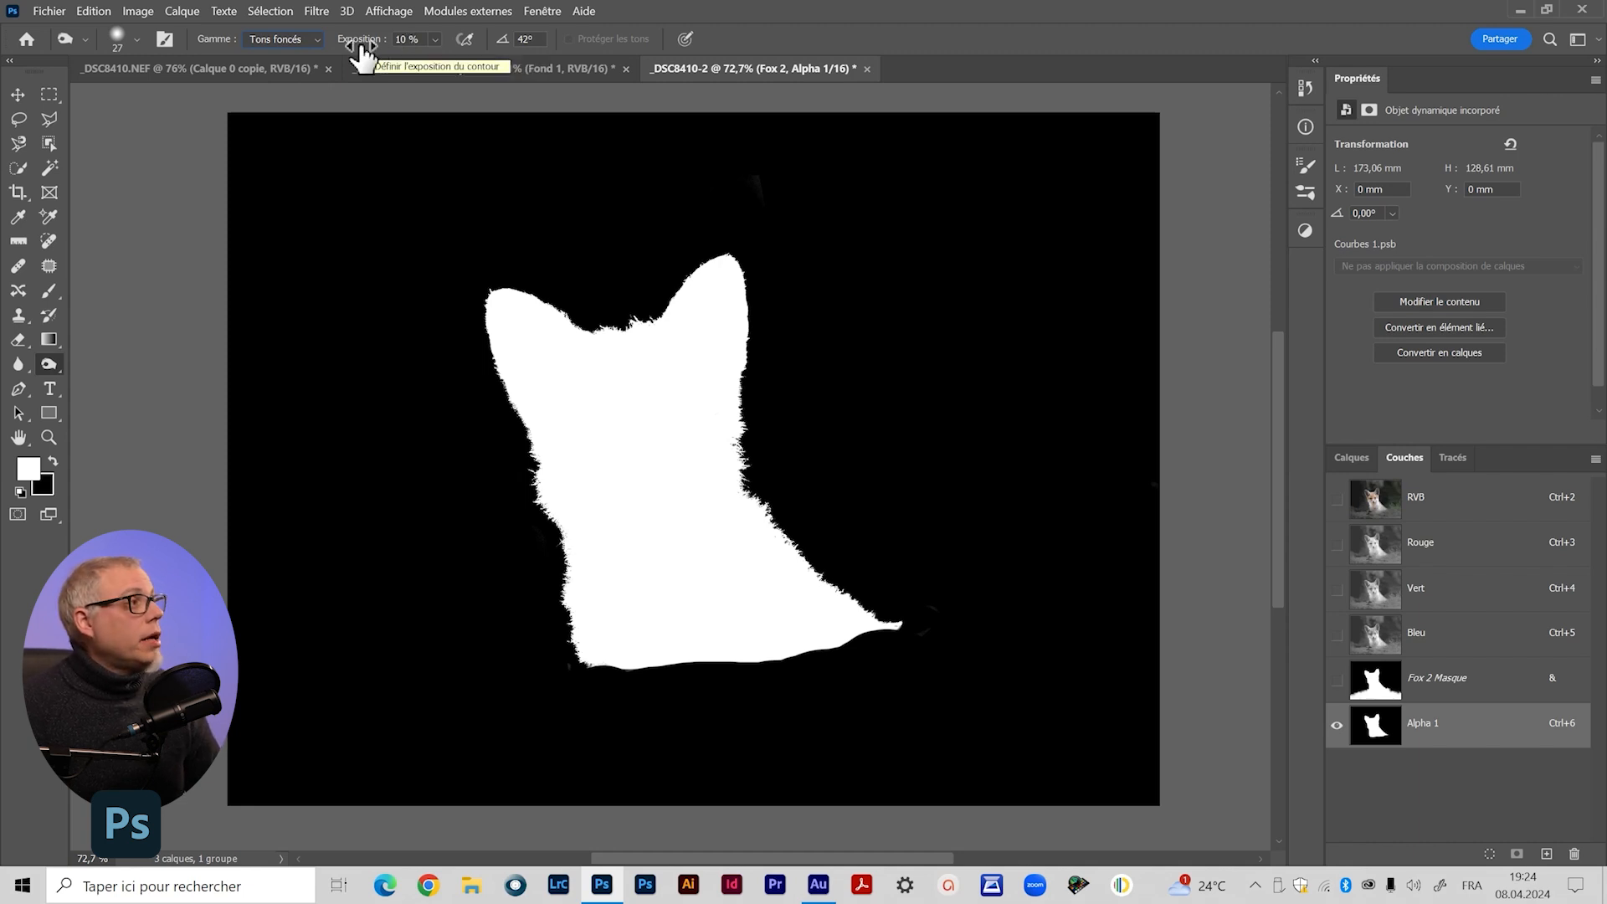
click(400, 40)
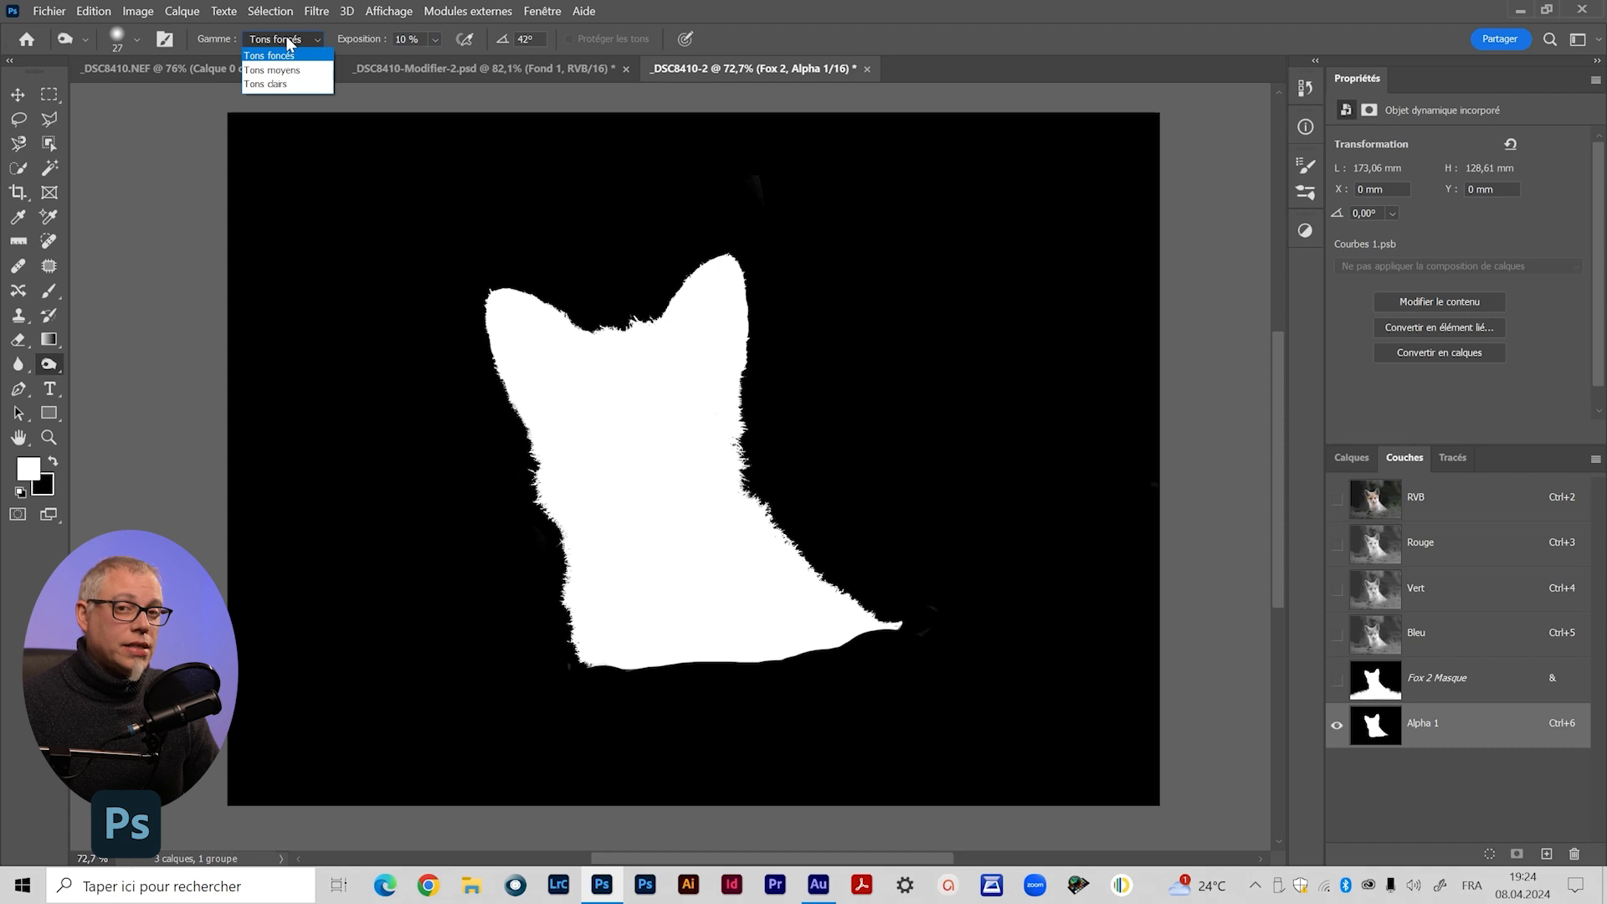
click(266, 84)
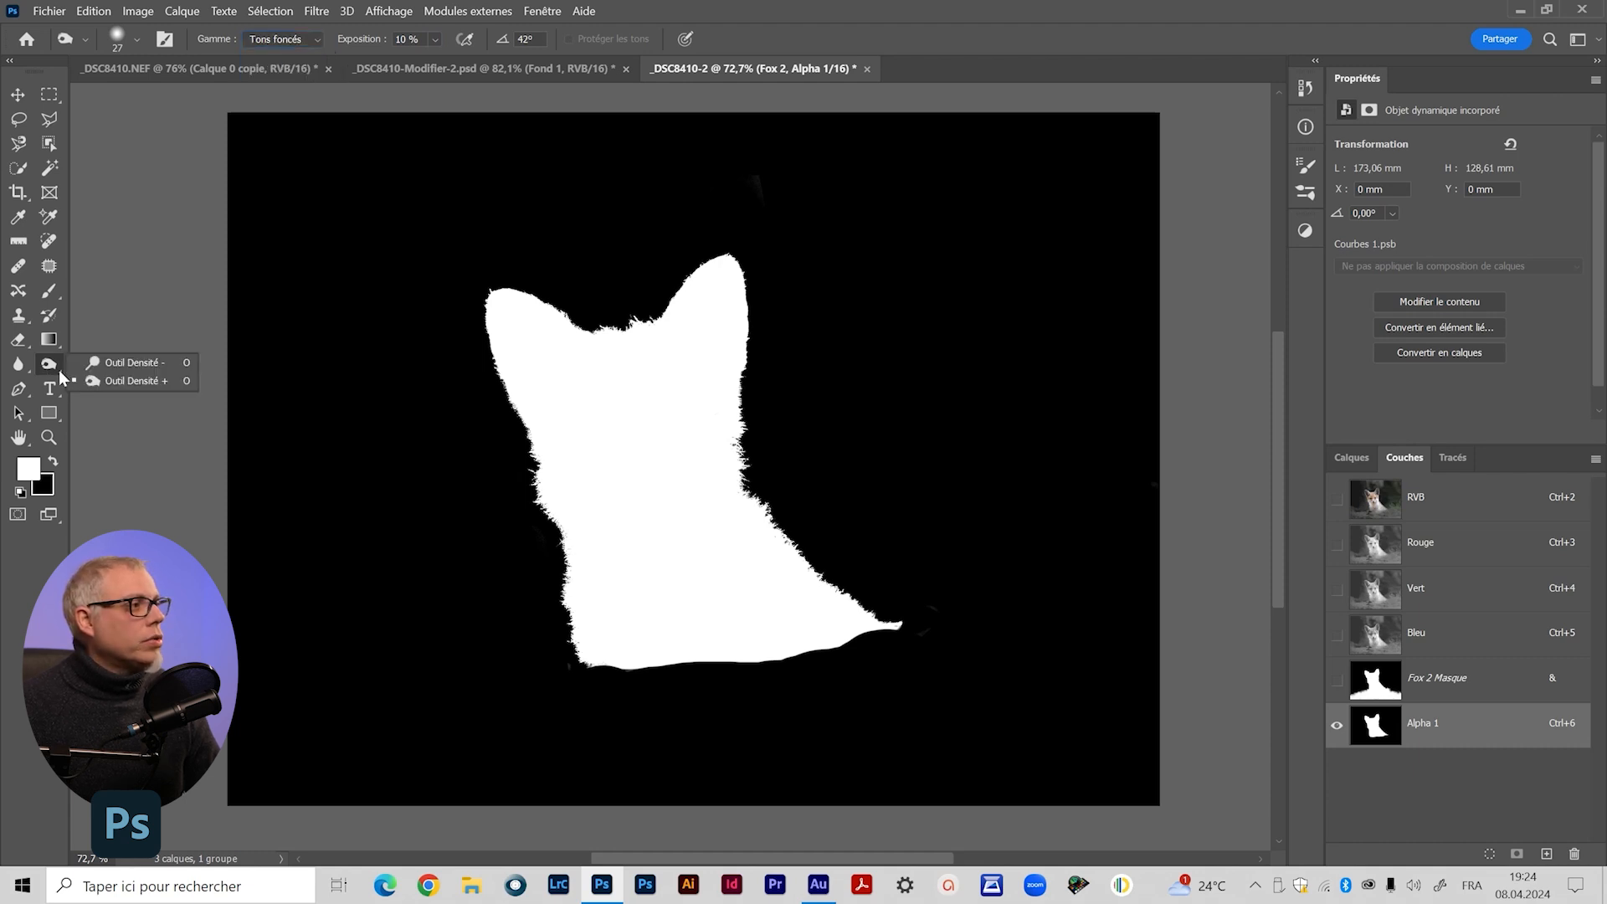
Return to the Densité - tool and keep its range on Tons clairs
key(shift+o)
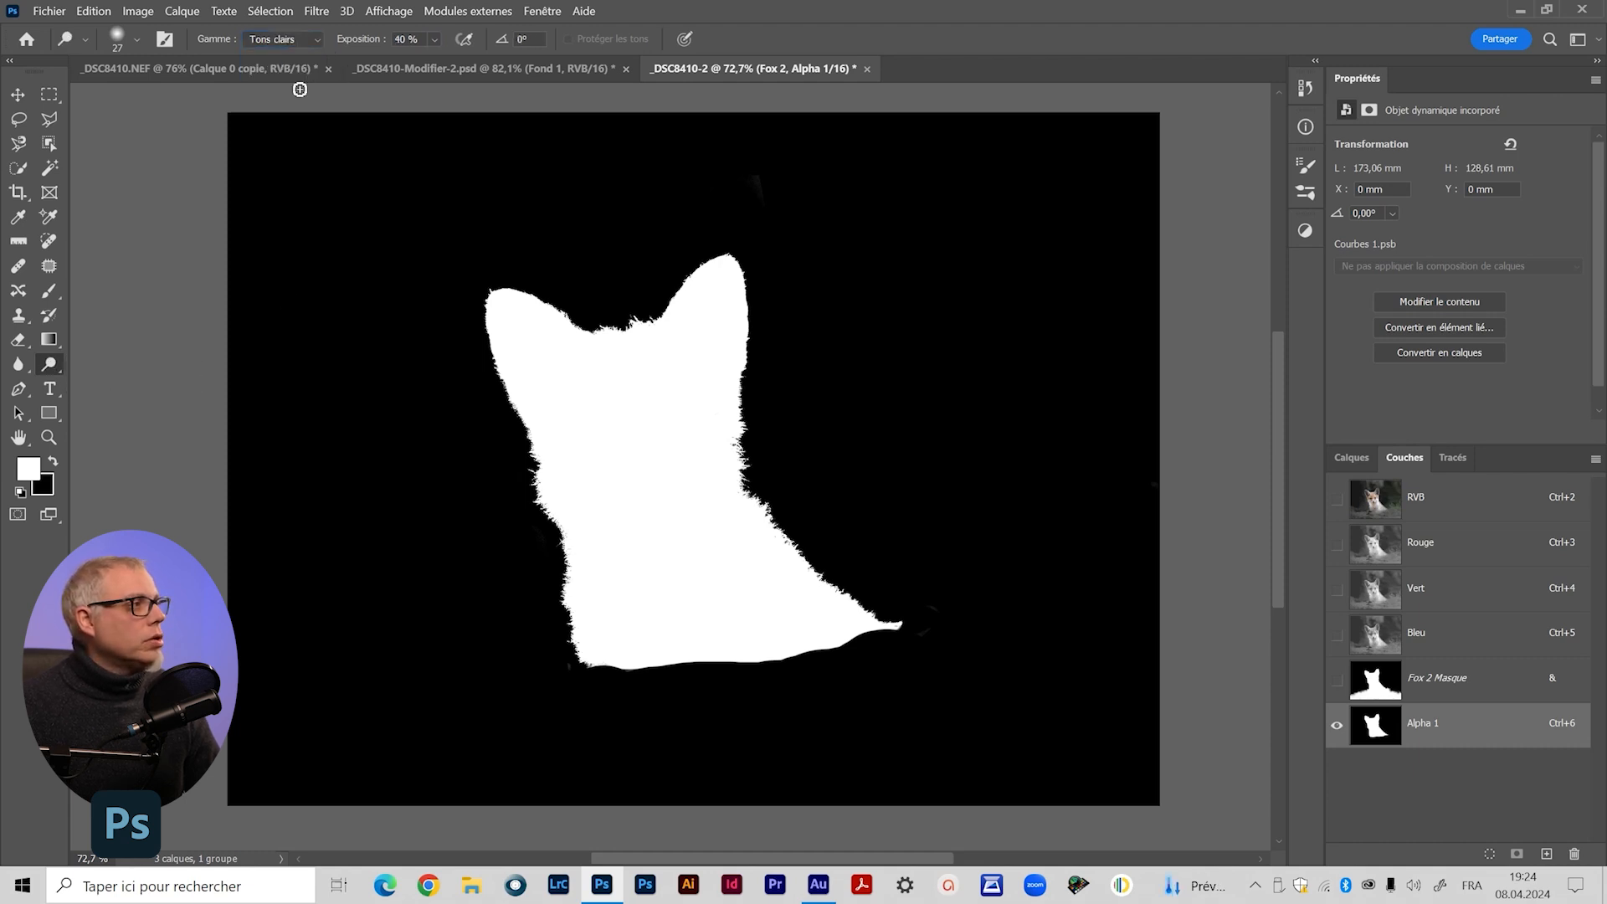
click(270, 38)
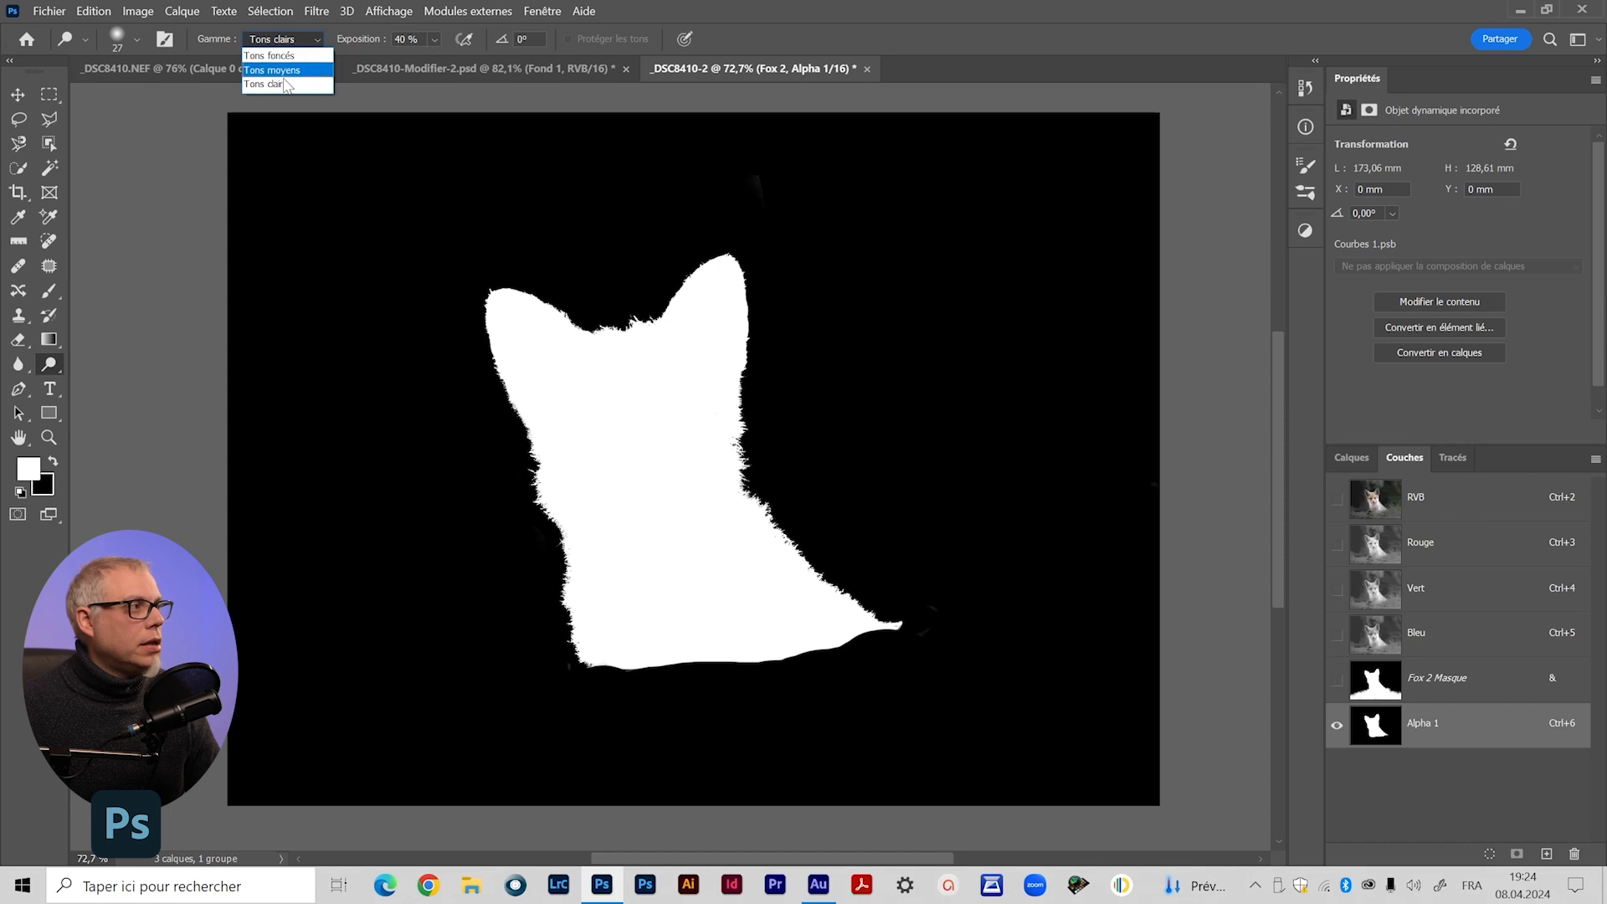
click(281, 81)
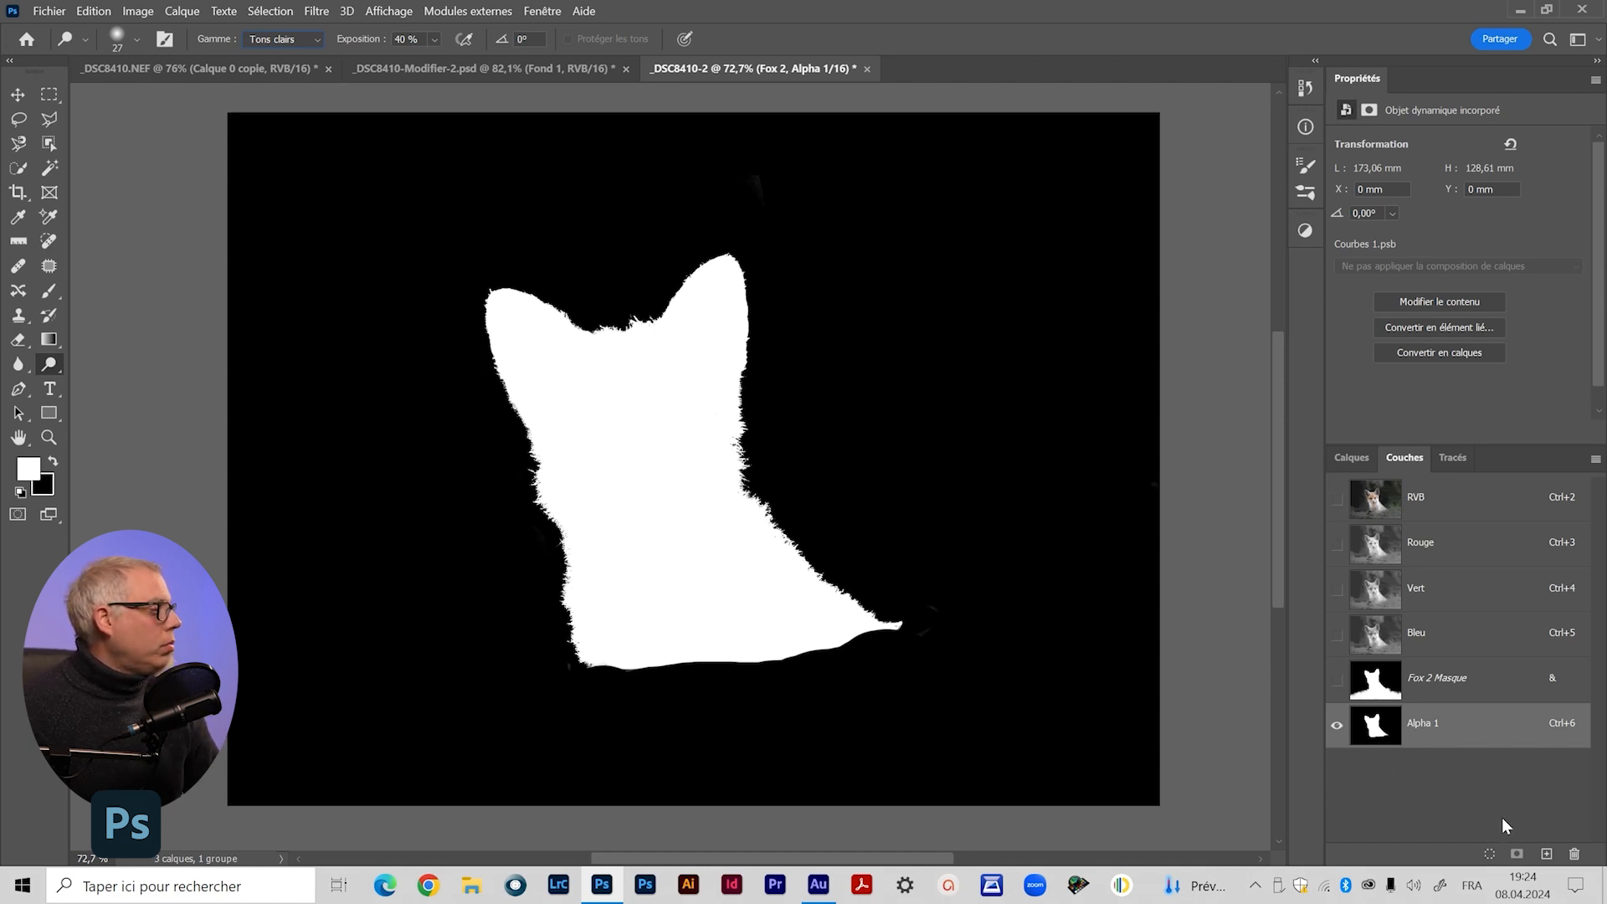
Load the Alpha 1 channel as a selection, show it over the RVB composite, then return to the layers and deselect
click(1490, 853)
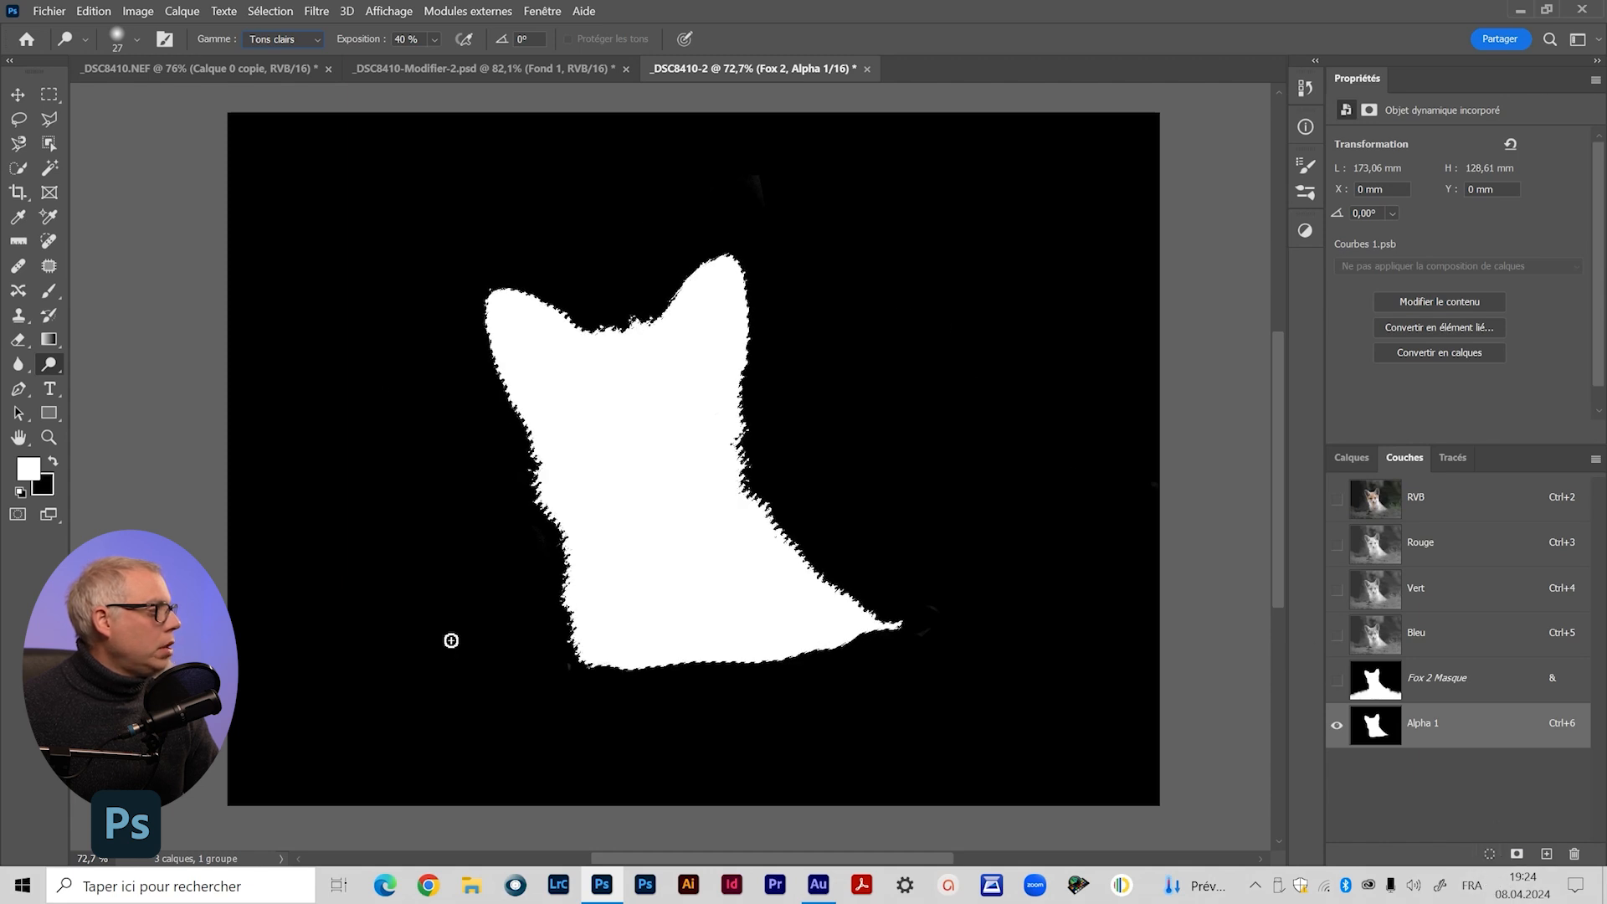
click(1374, 500)
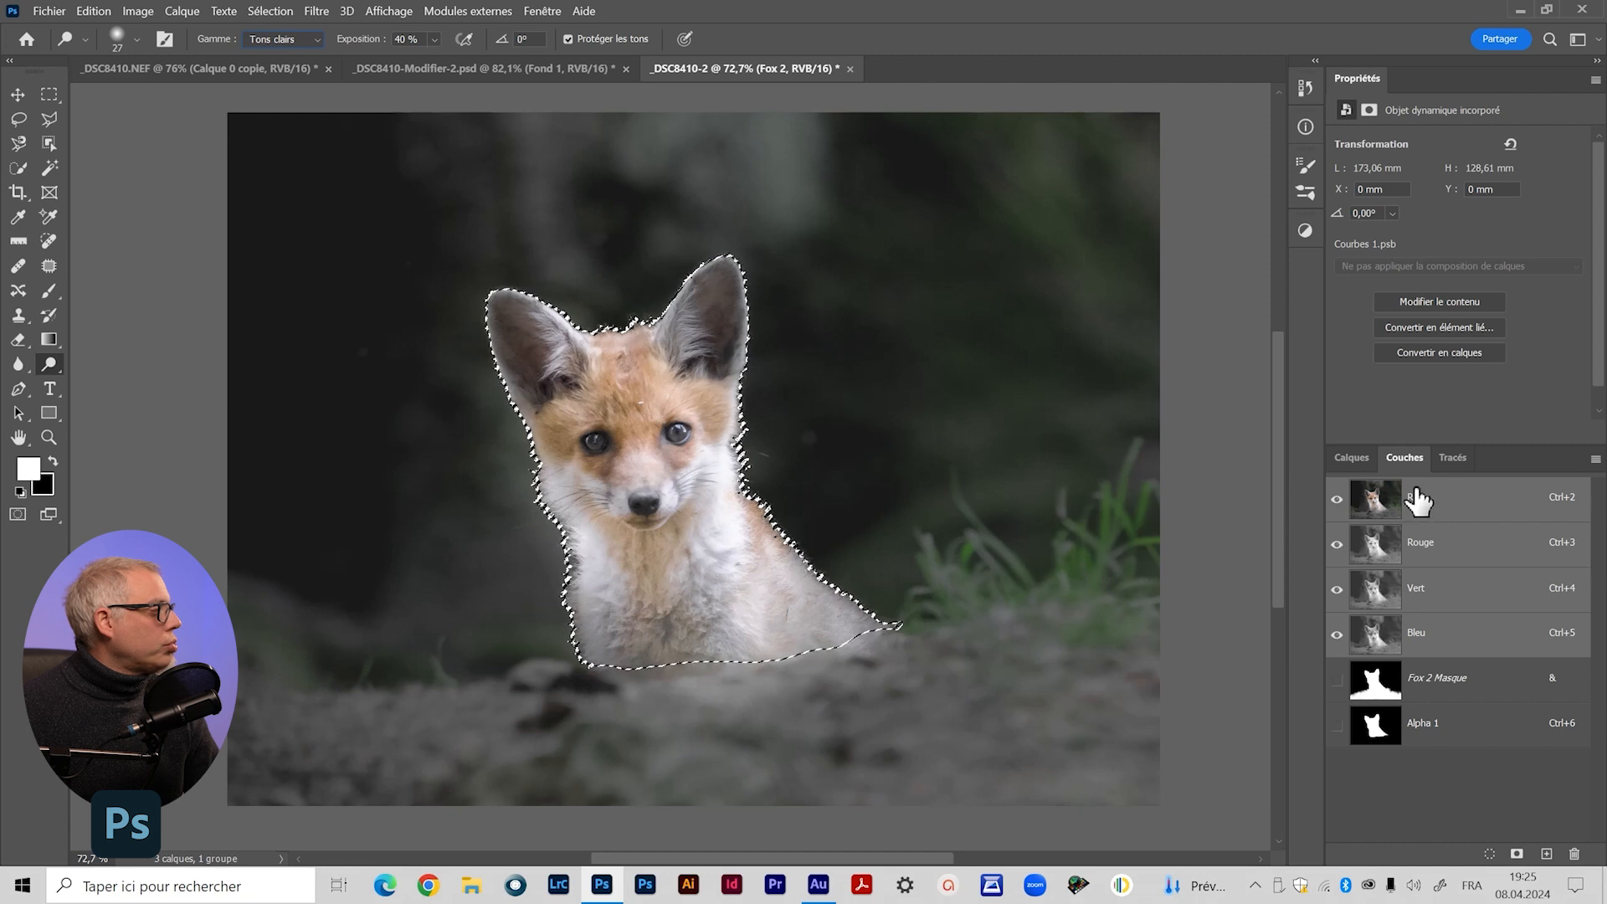
click(1356, 458)
click(1383, 638)
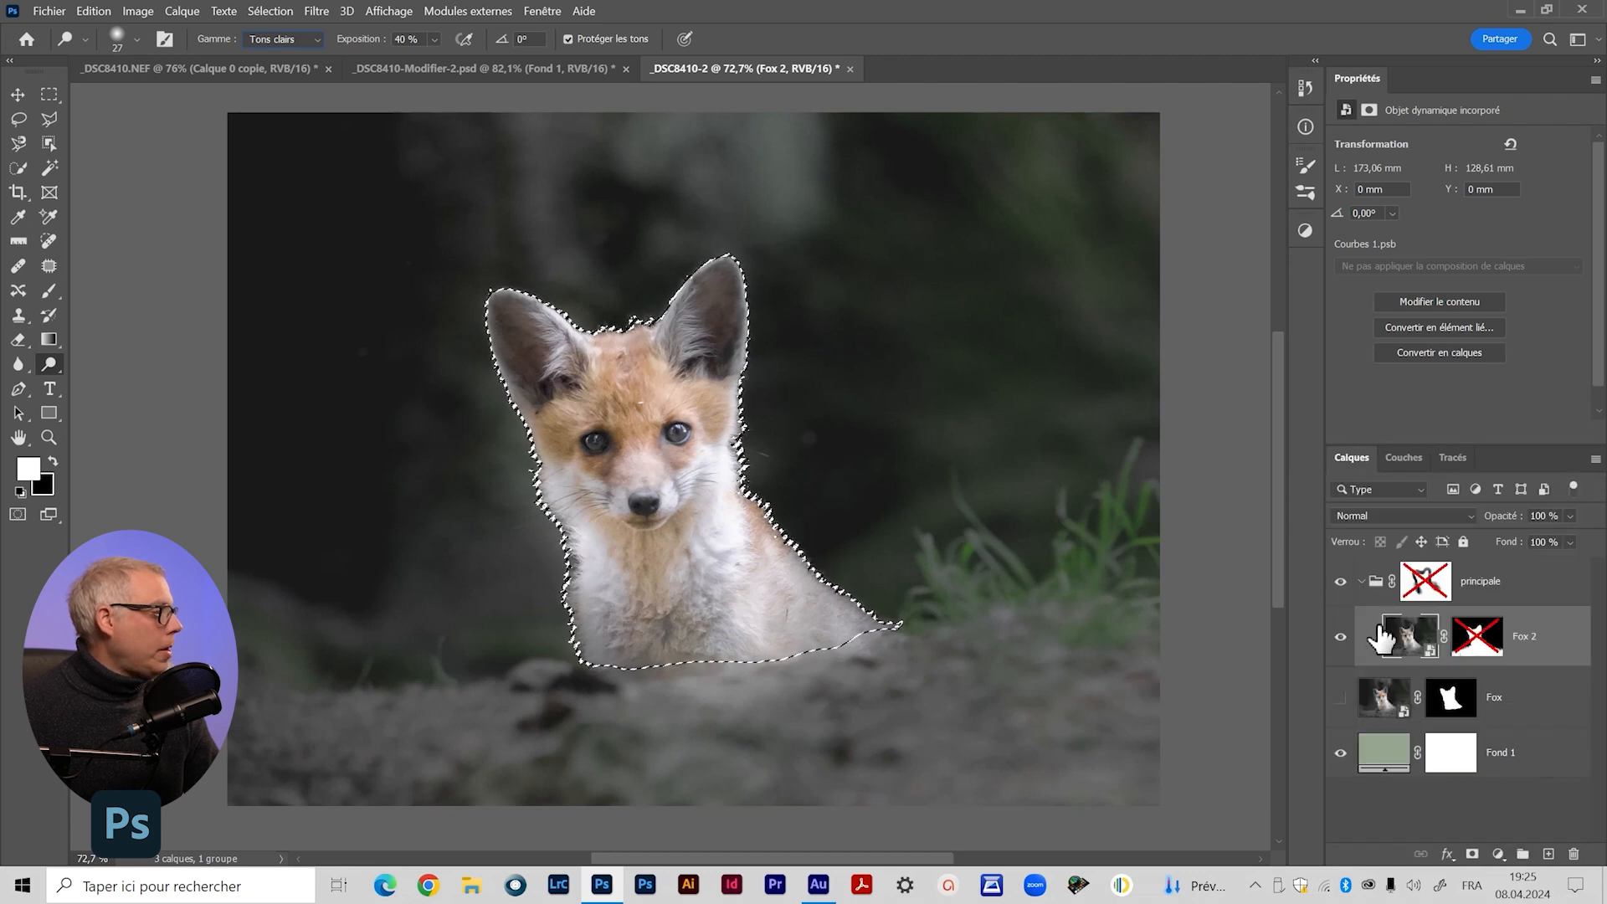
key(ctrl+d)
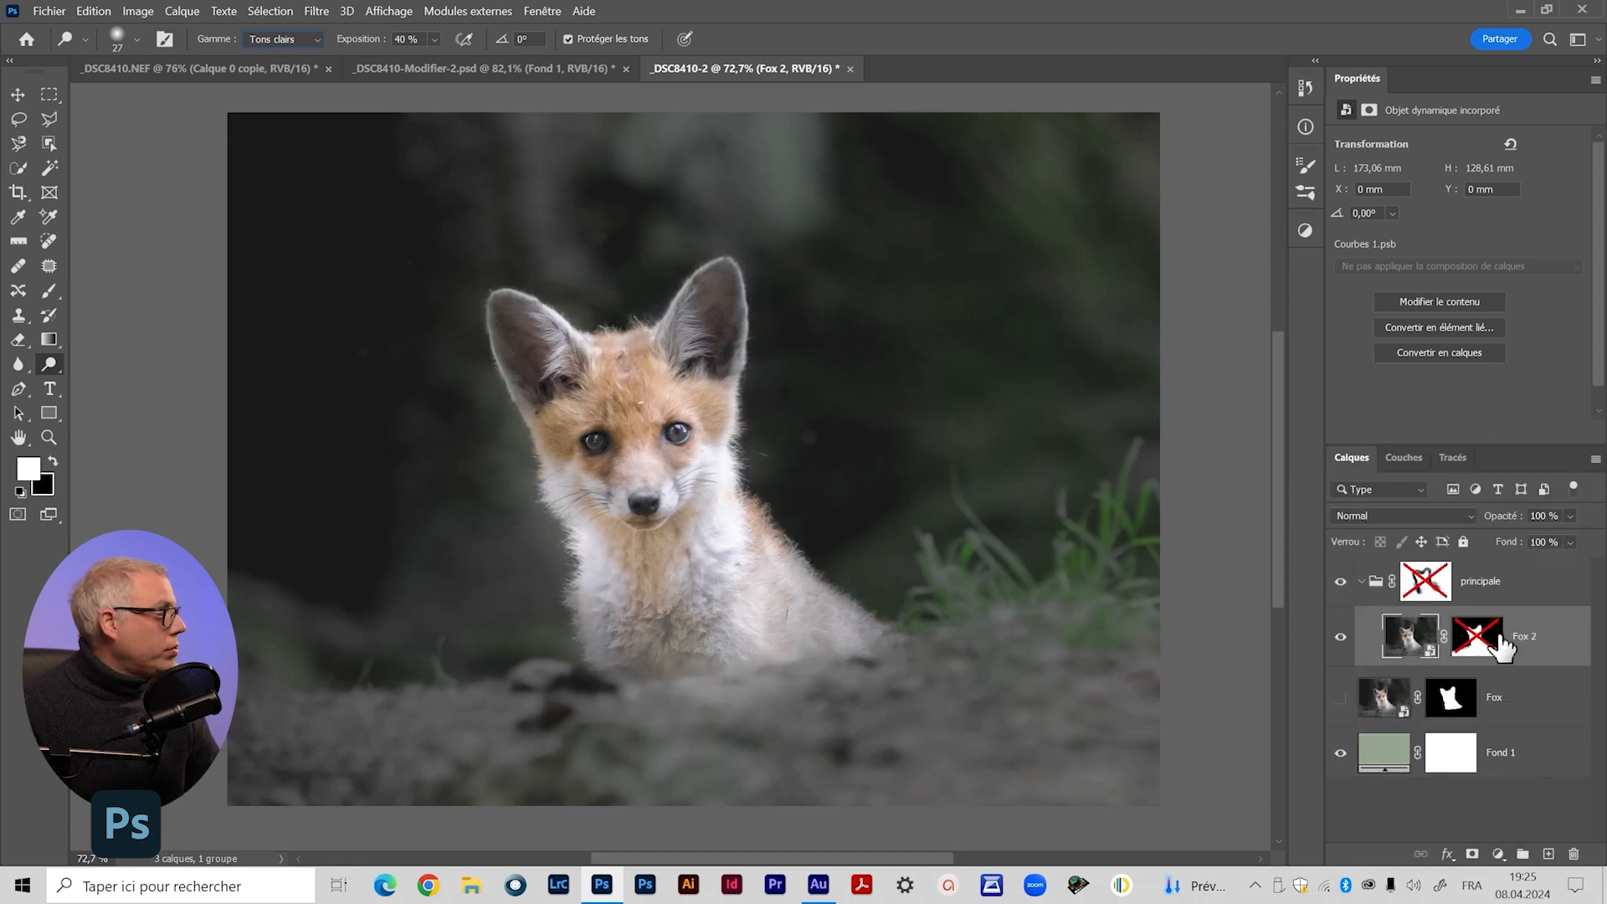
Re-enable the Fox 2 layer mask and examine the fringe along the cub's ears, cheeks and chest fur
shift+click(1482, 640)
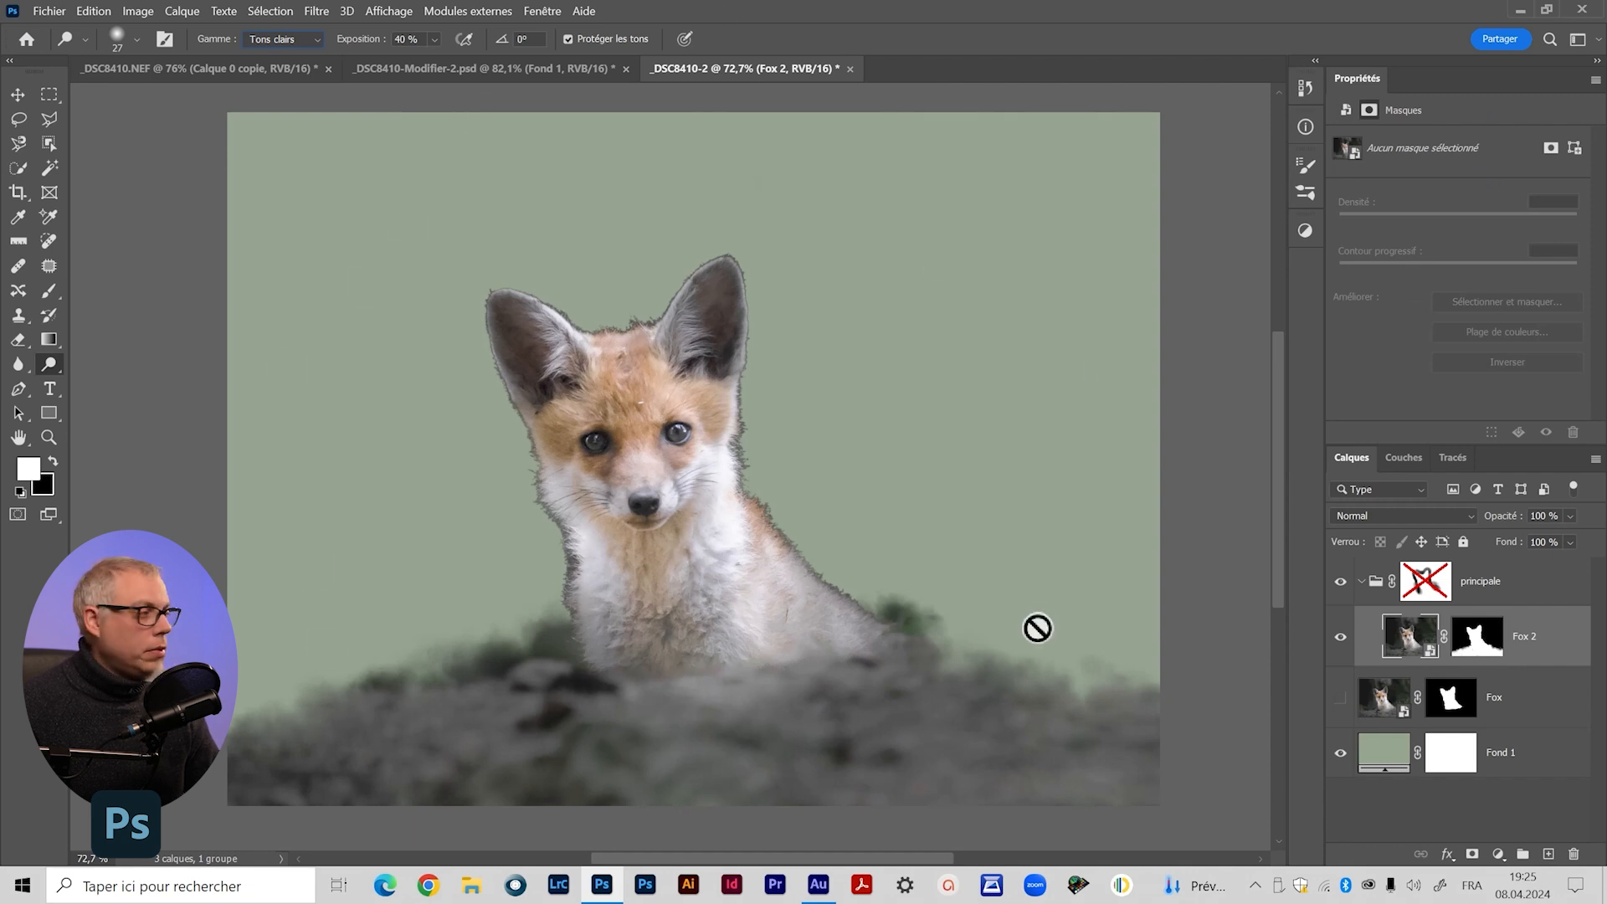
key(z)
drag(674, 447, 714, 434)
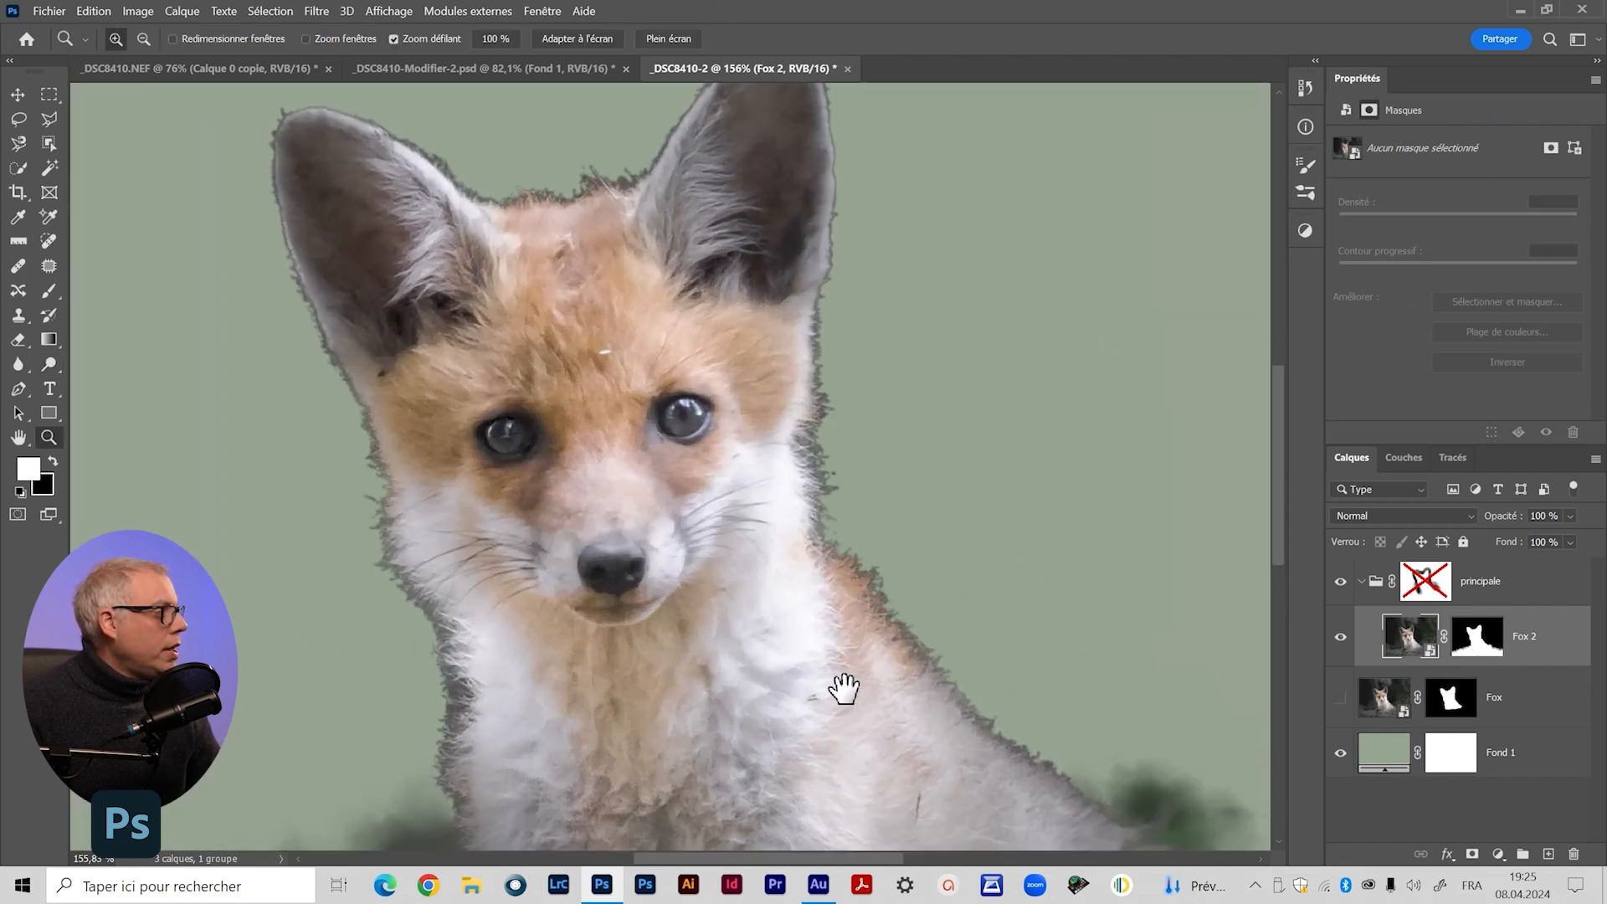
drag(840, 689, 796, 617)
drag(408, 599, 438, 645)
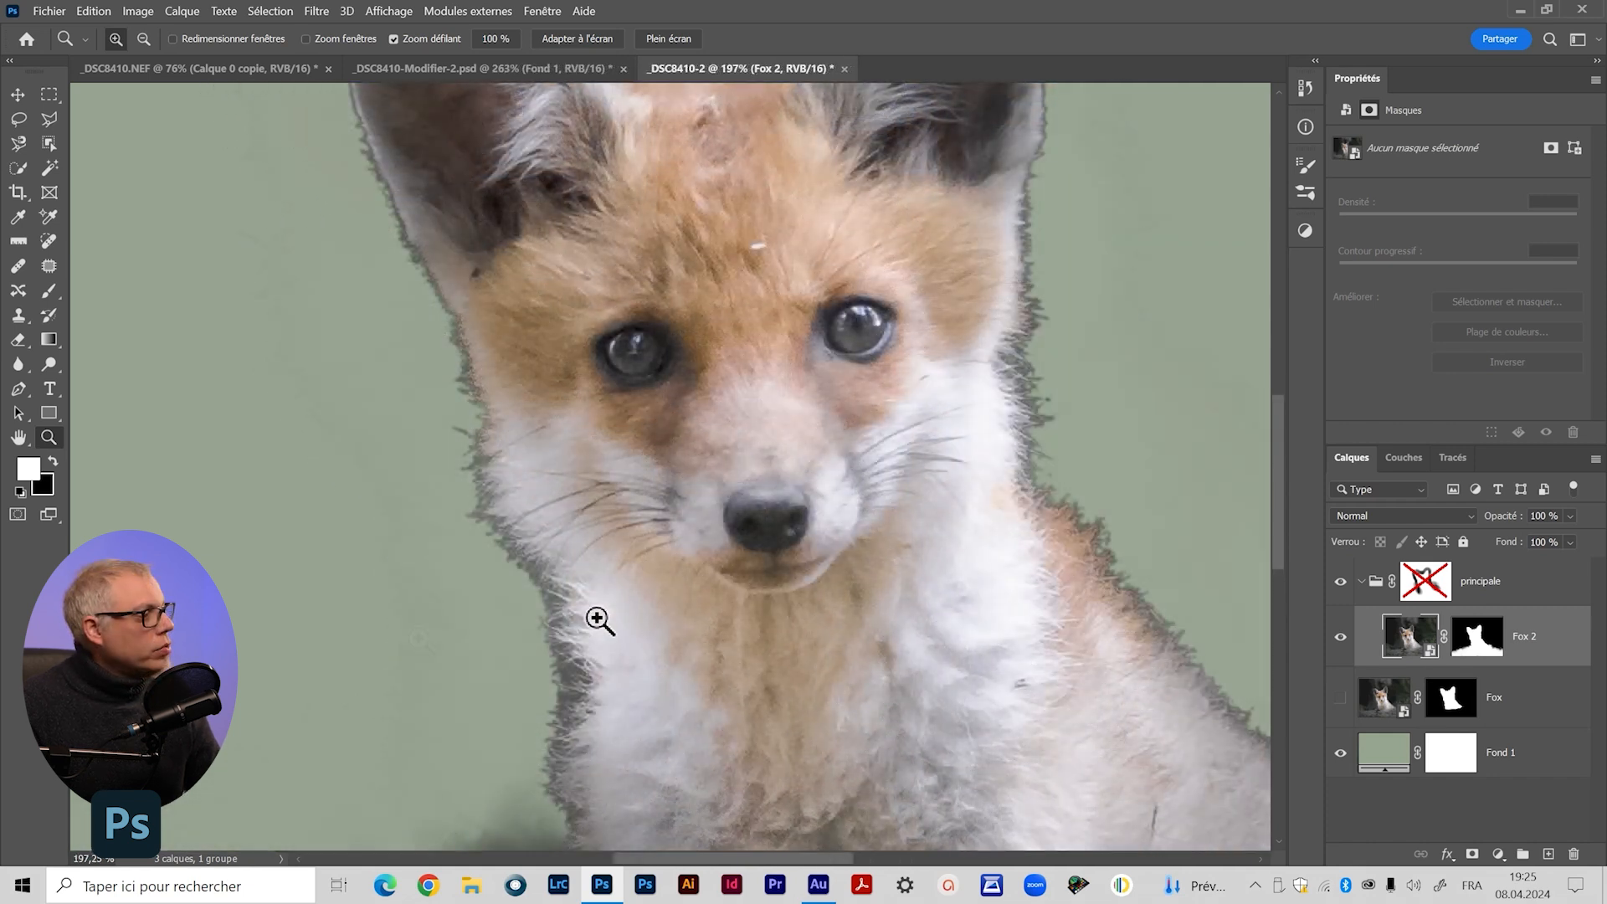
drag(597, 618, 607, 746)
drag(549, 208, 503, 315)
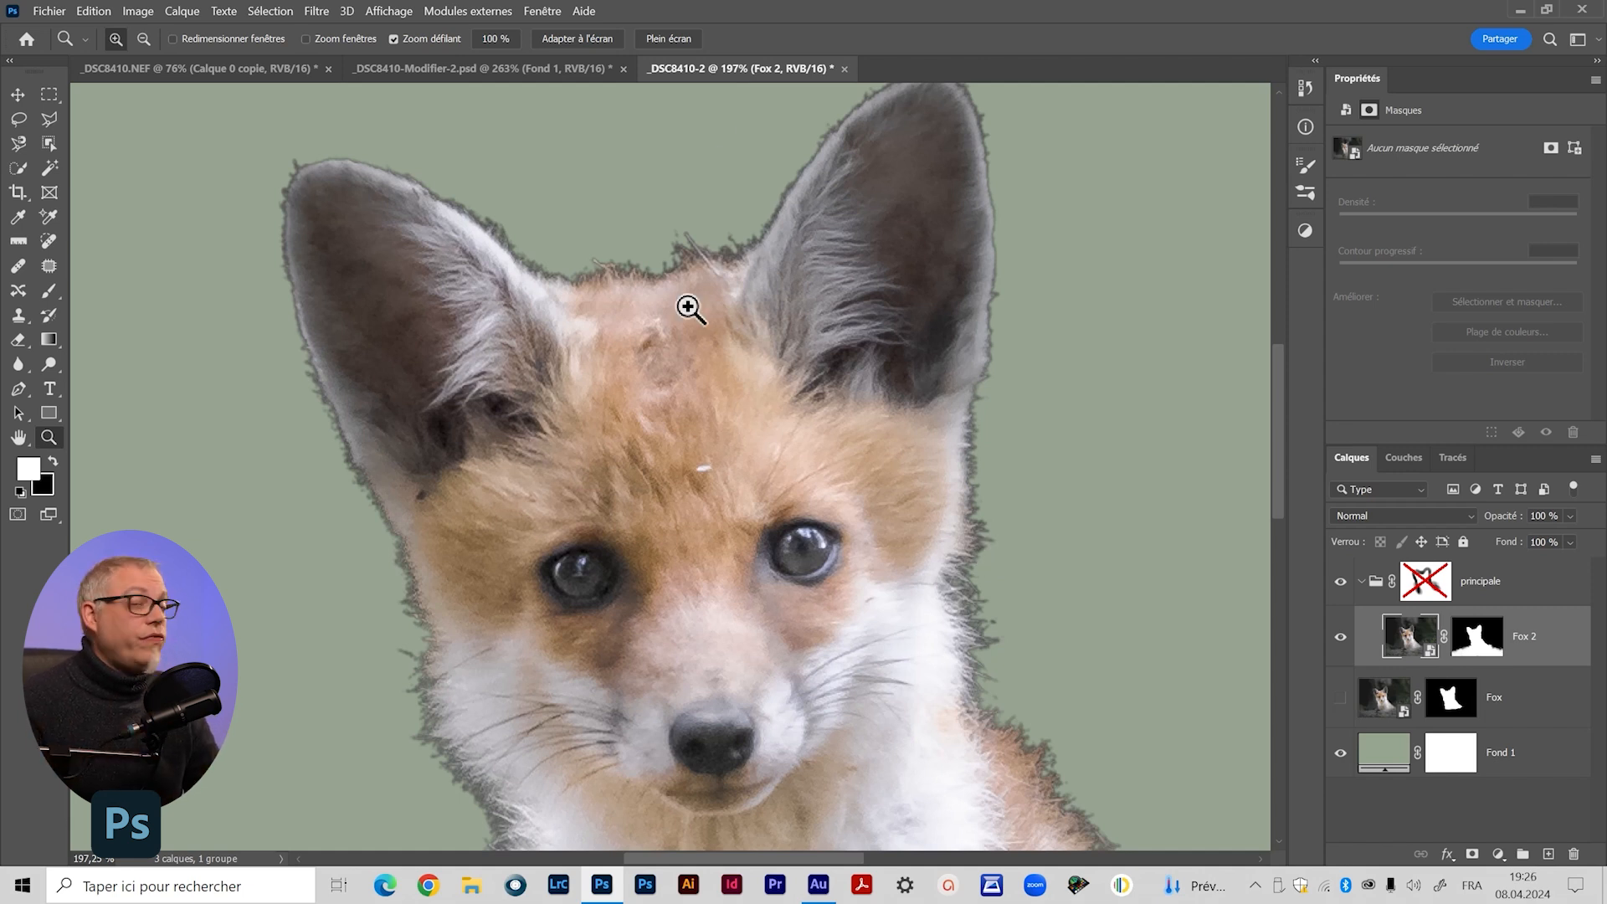
drag(829, 682, 660, 578)
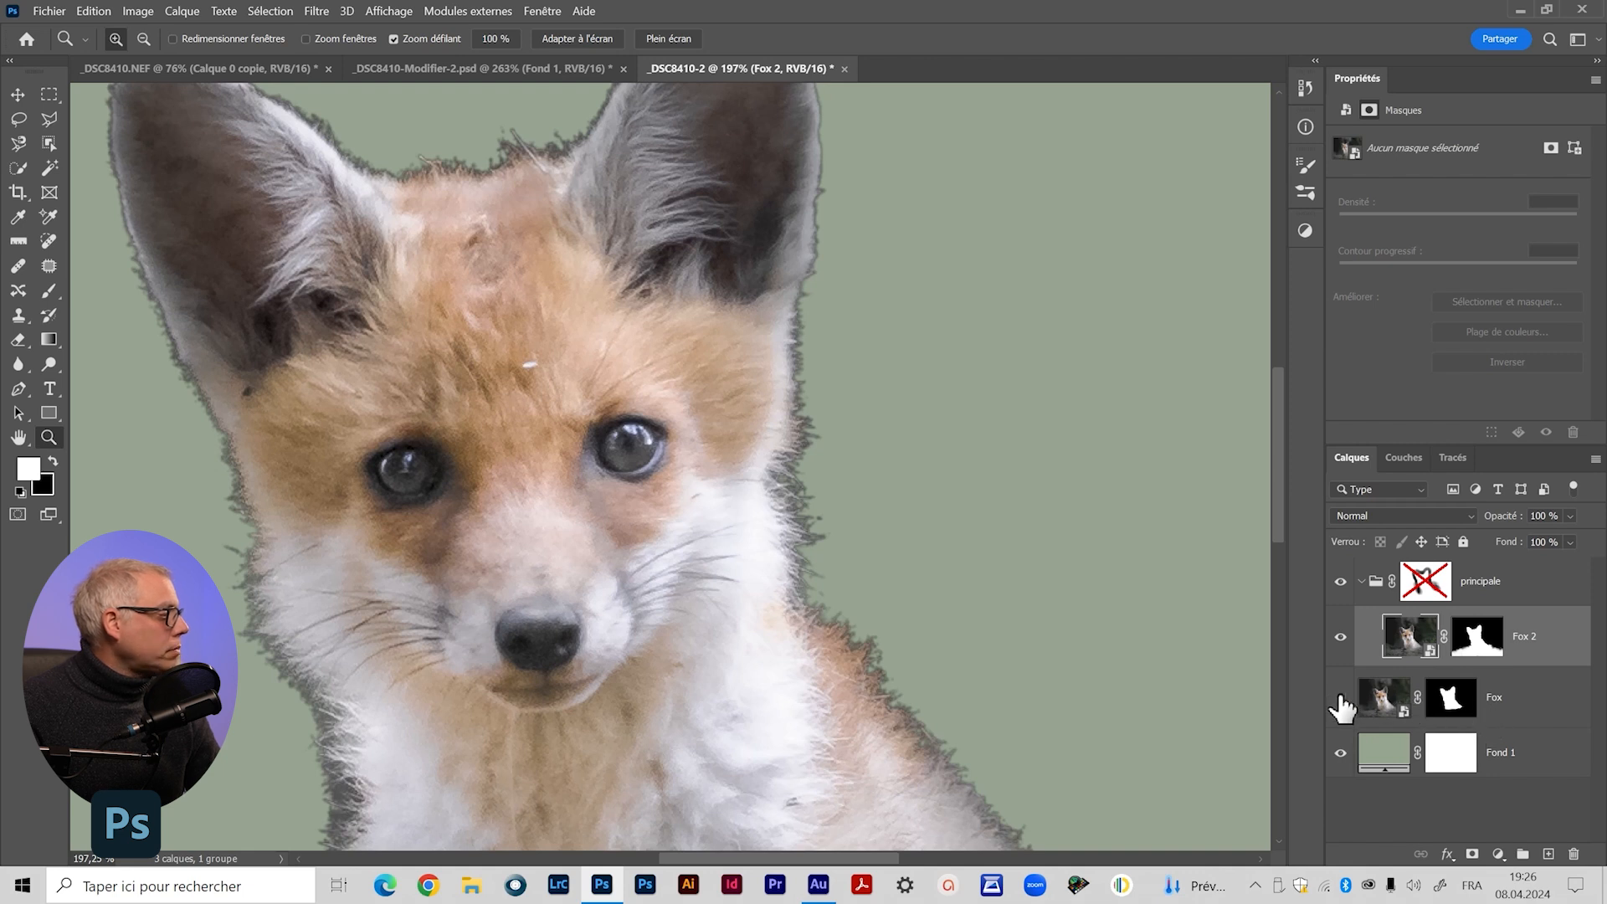
Show the Fox layer with the principale group hidden, and compare blend modes, keeping Superposition
click(1341, 583)
click(1383, 698)
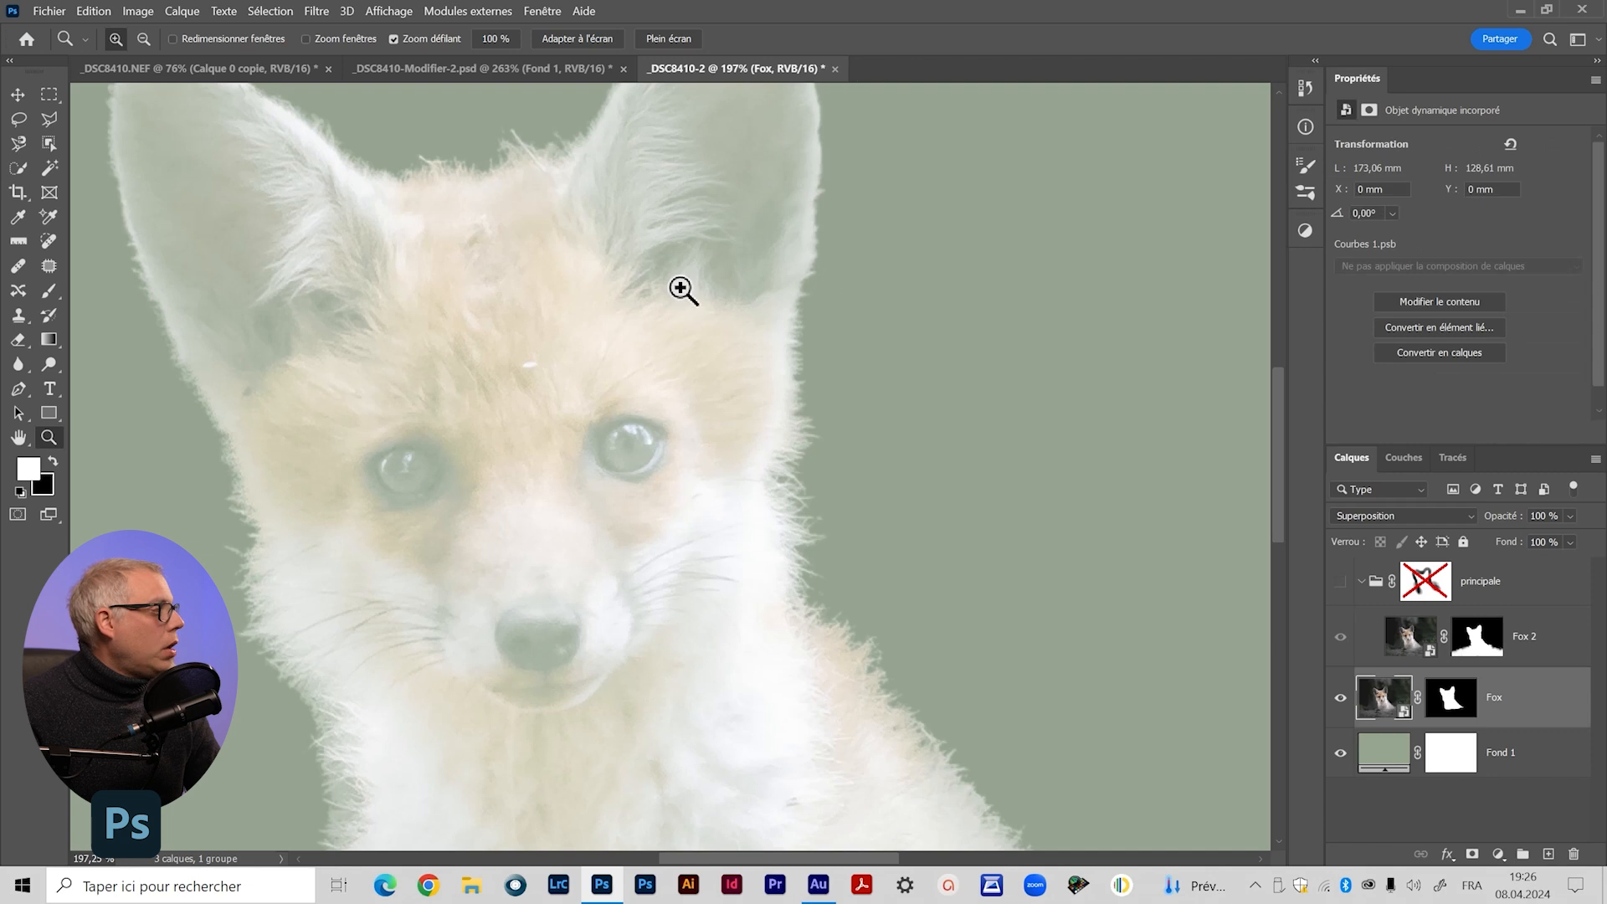
click(1356, 519)
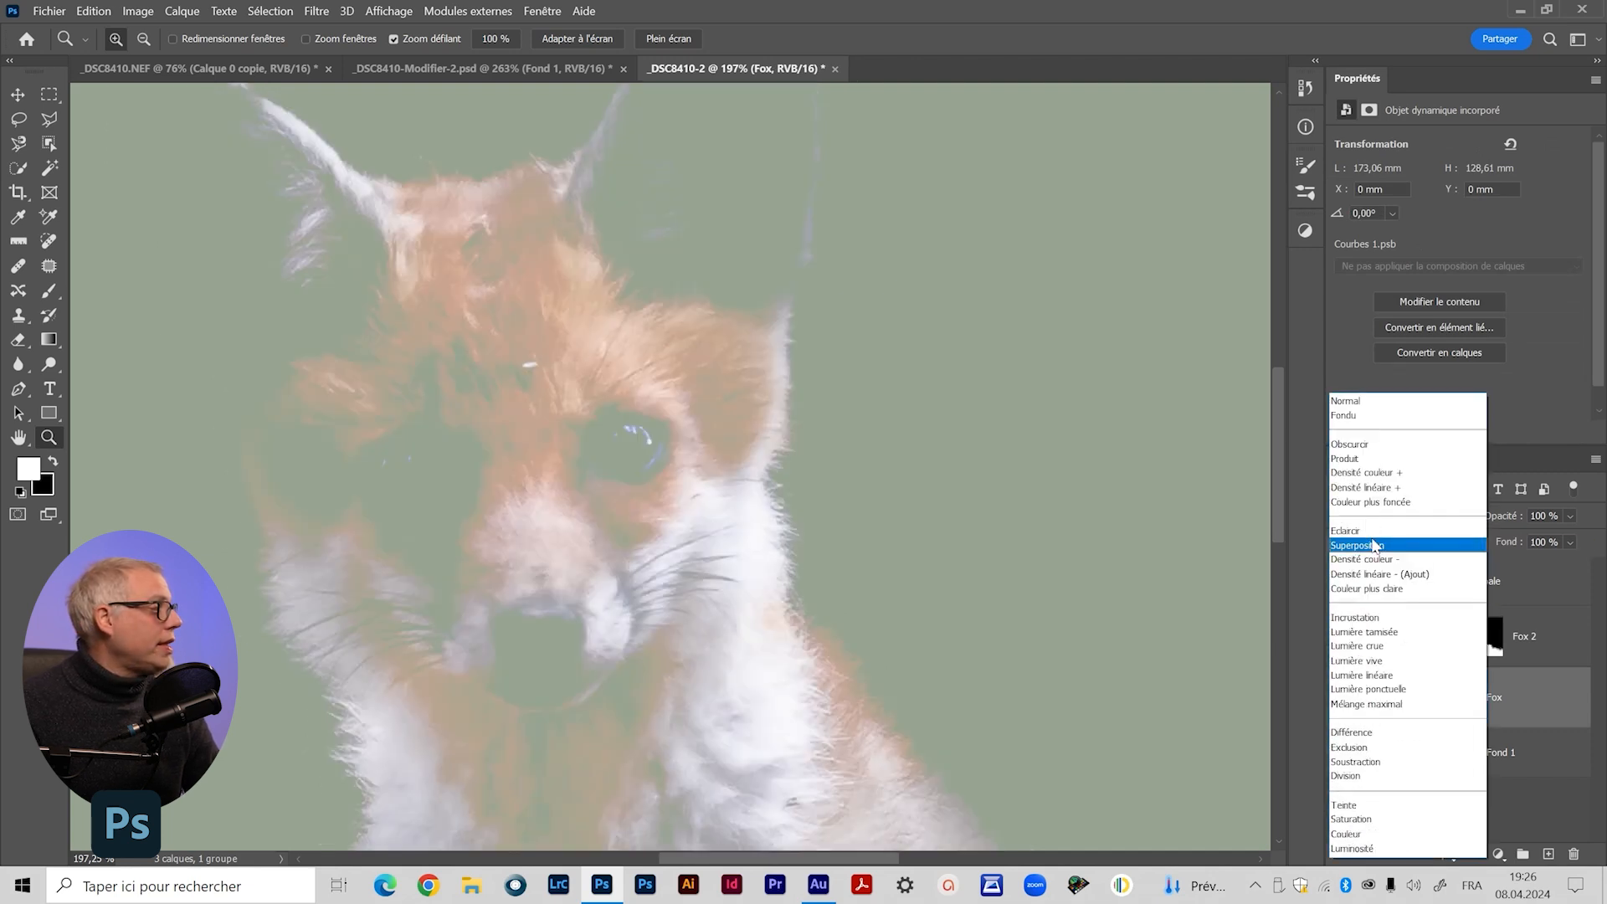
click(1373, 546)
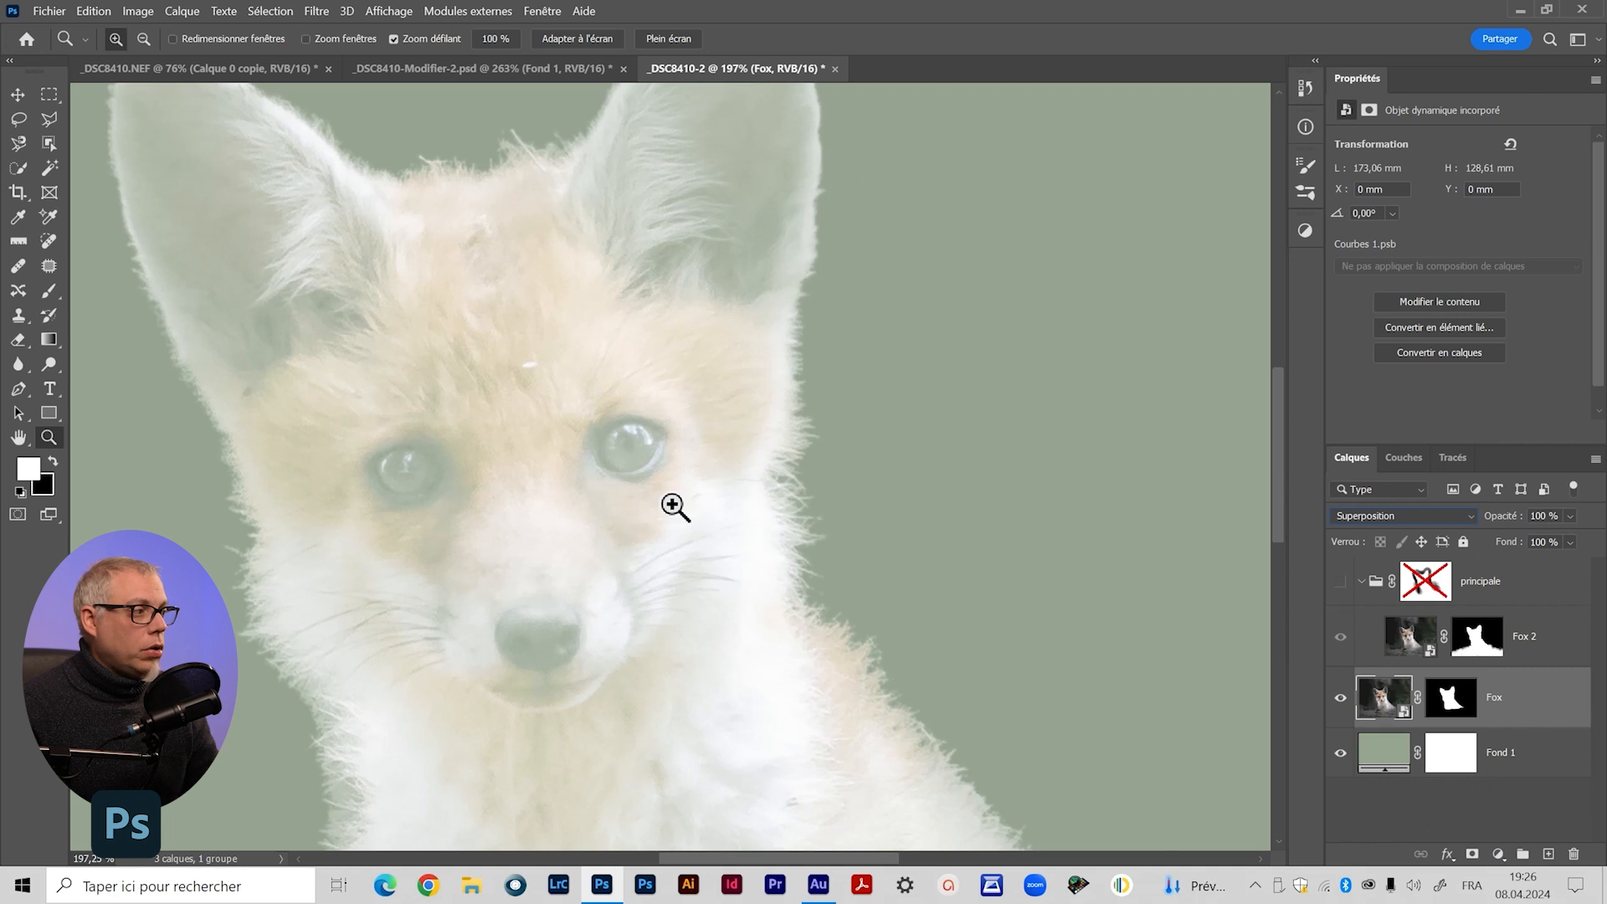
drag(621, 377, 944, 517)
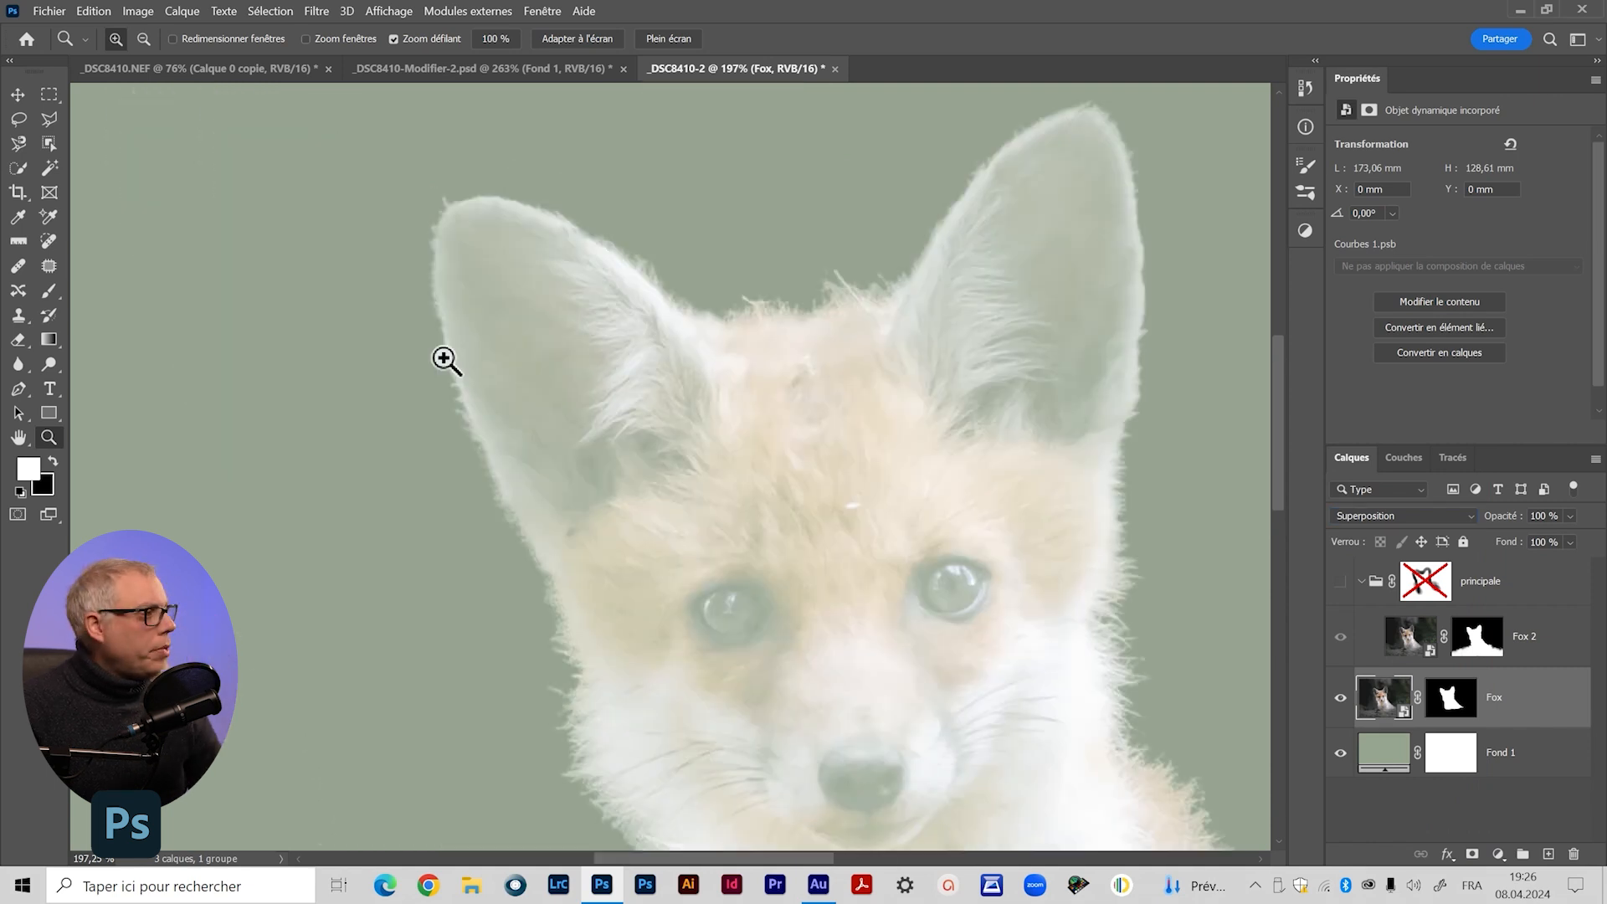
drag(807, 309, 601, 371)
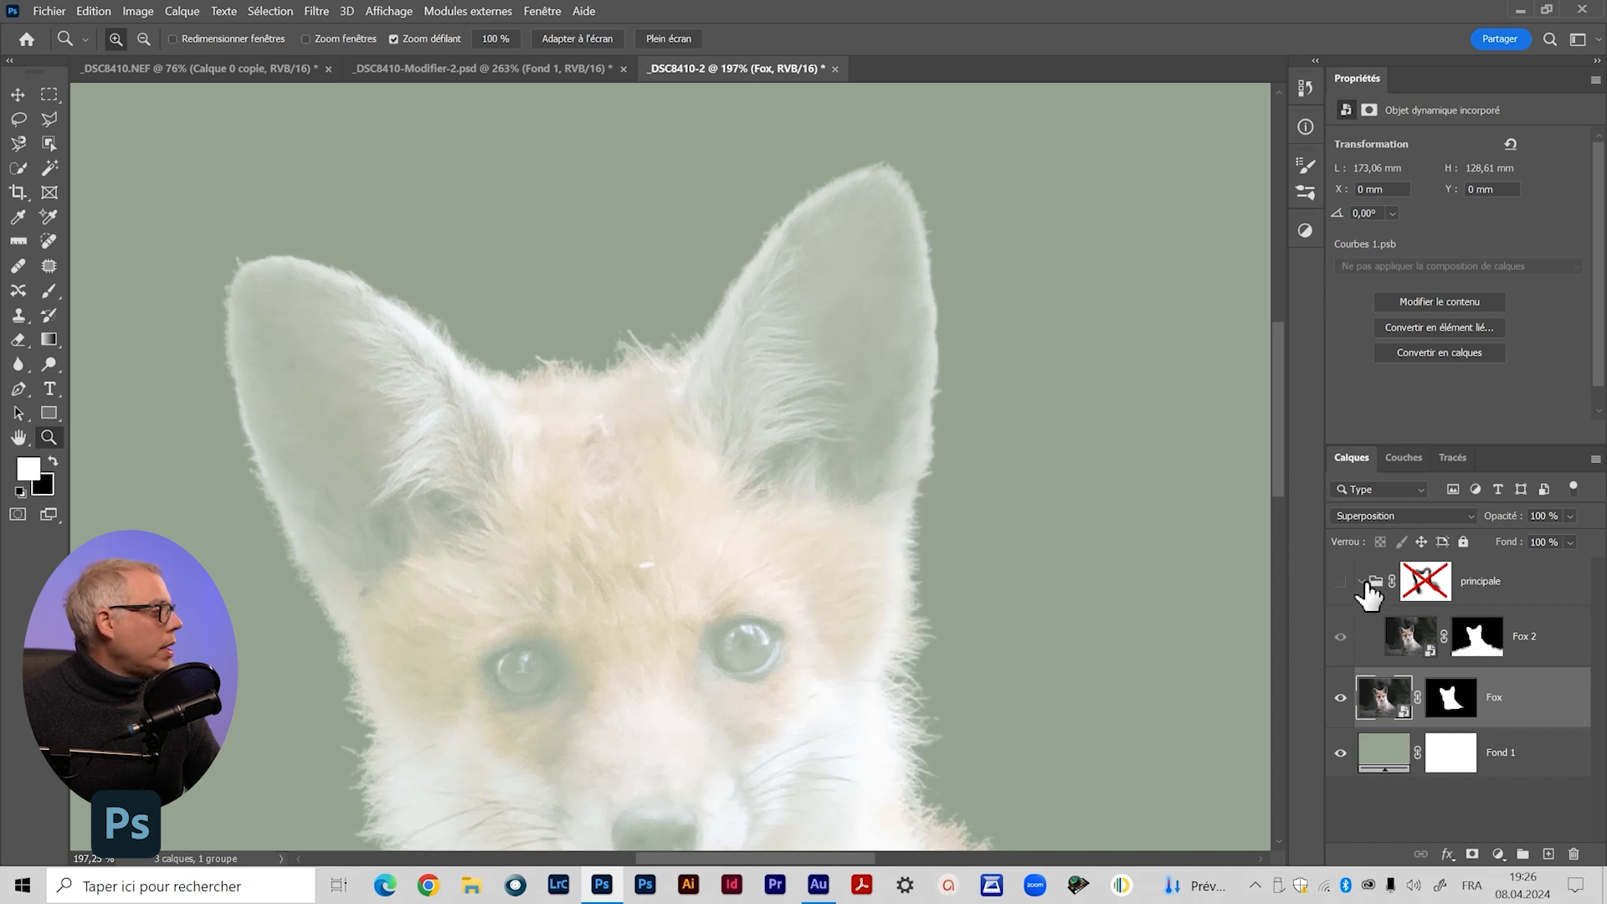
Select the Fox 2 mask, show the principale group with its mask re-enabled, and examine the cub's fur edges
click(1414, 636)
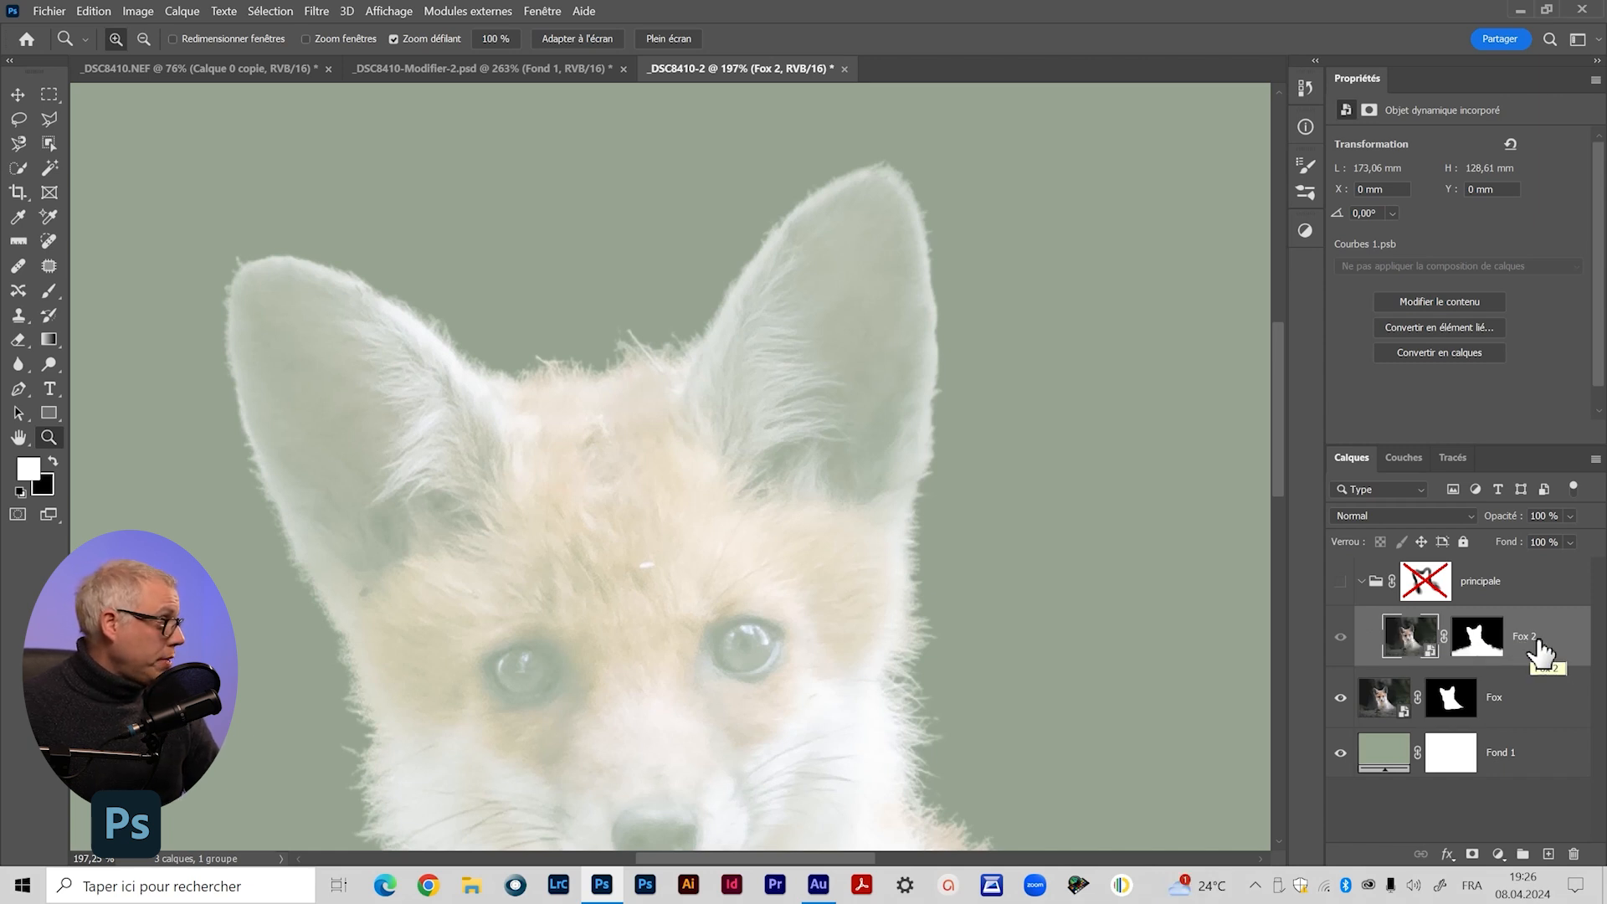
click(1472, 646)
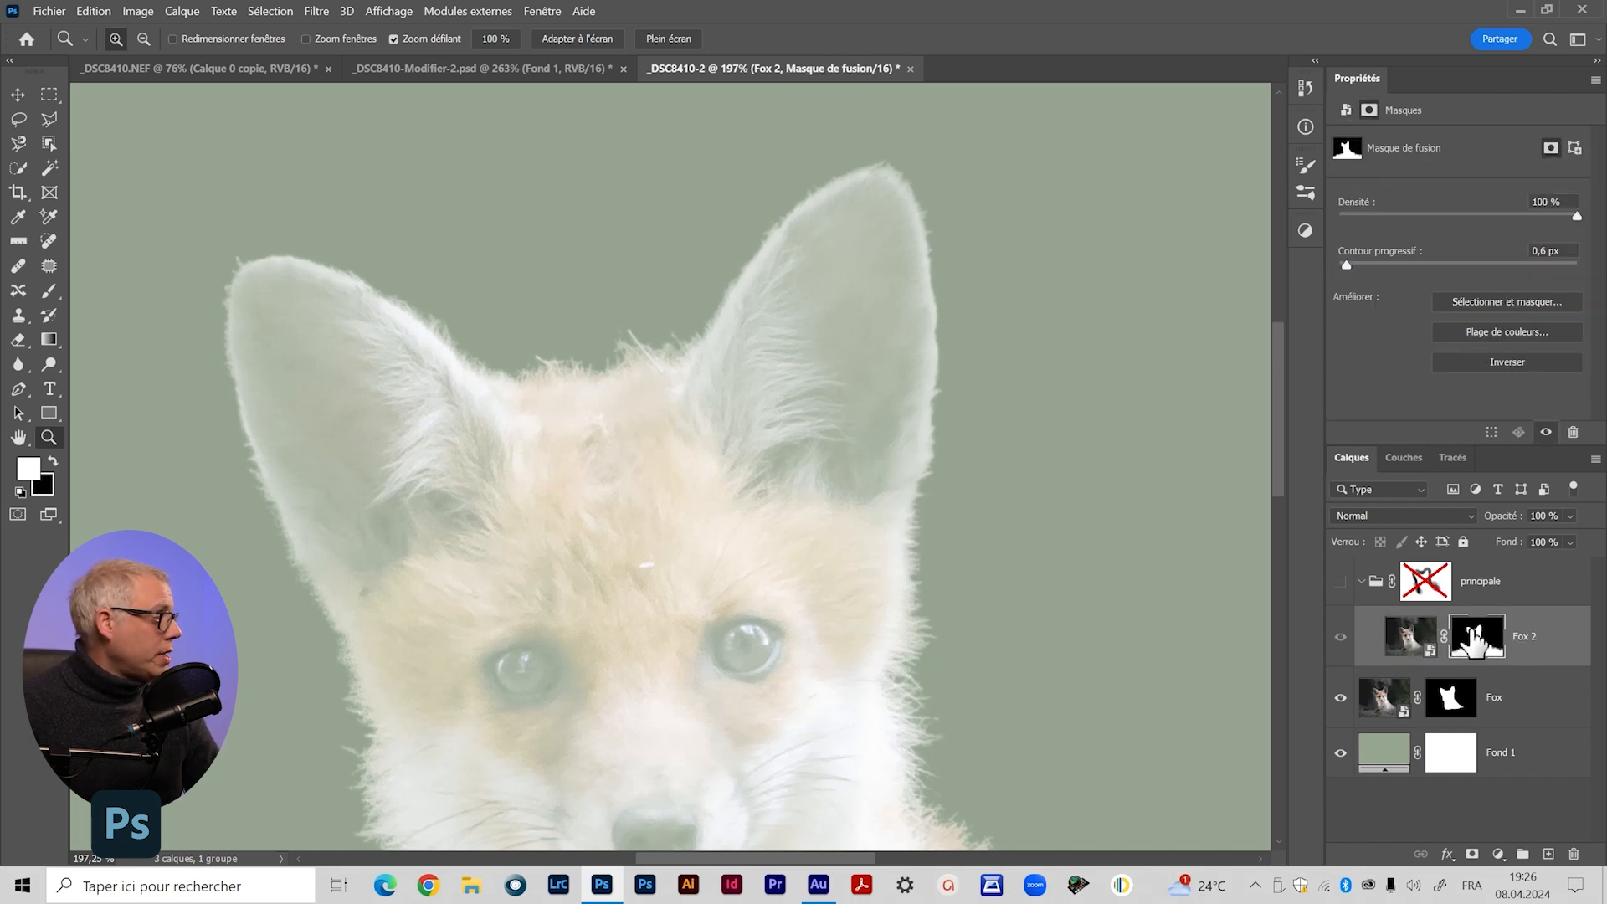
click(1341, 582)
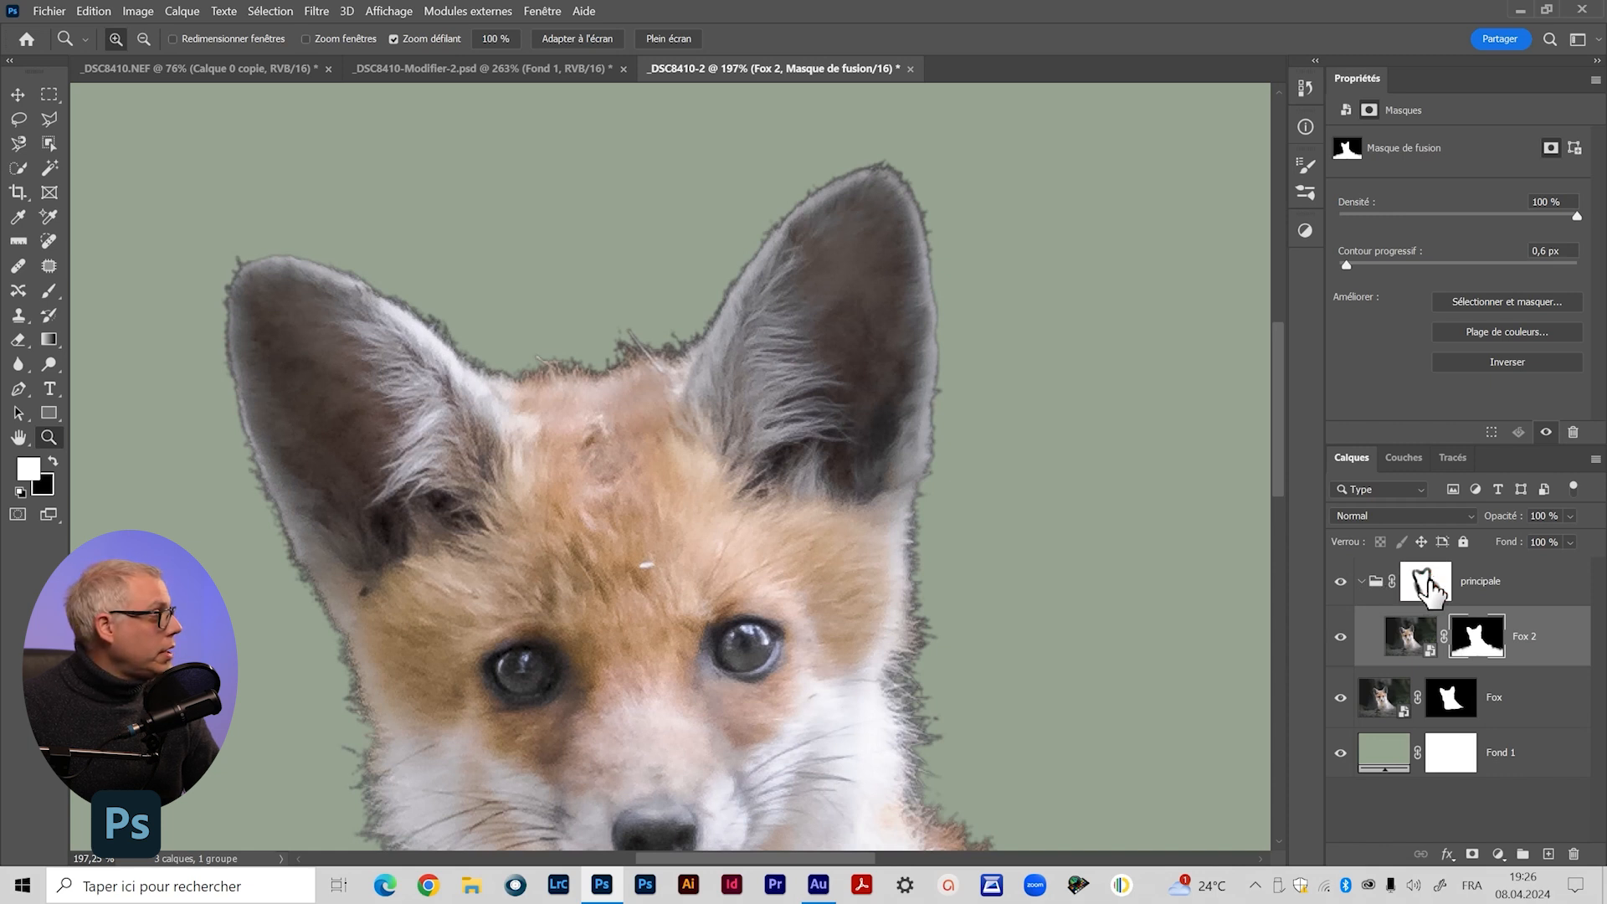
drag(668, 661, 635, 485)
drag(1087, 708, 754, 527)
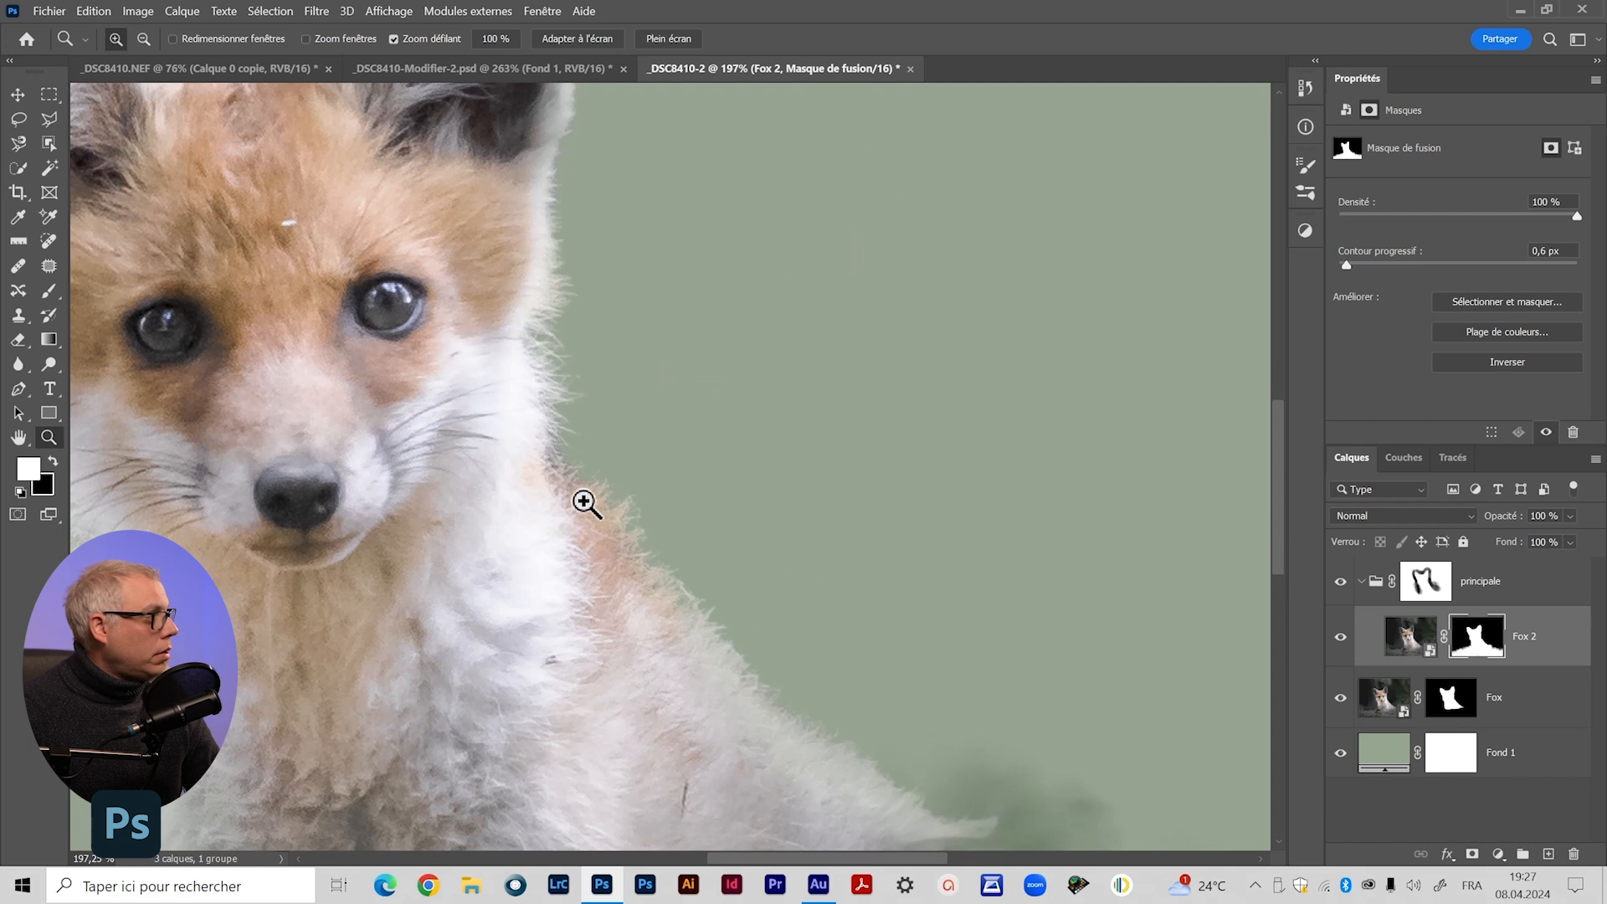
Inspect the finished cutout up close along the cub's back, head, ears and chest, and finish with an overall view of the composite
drag(718, 700, 692, 563)
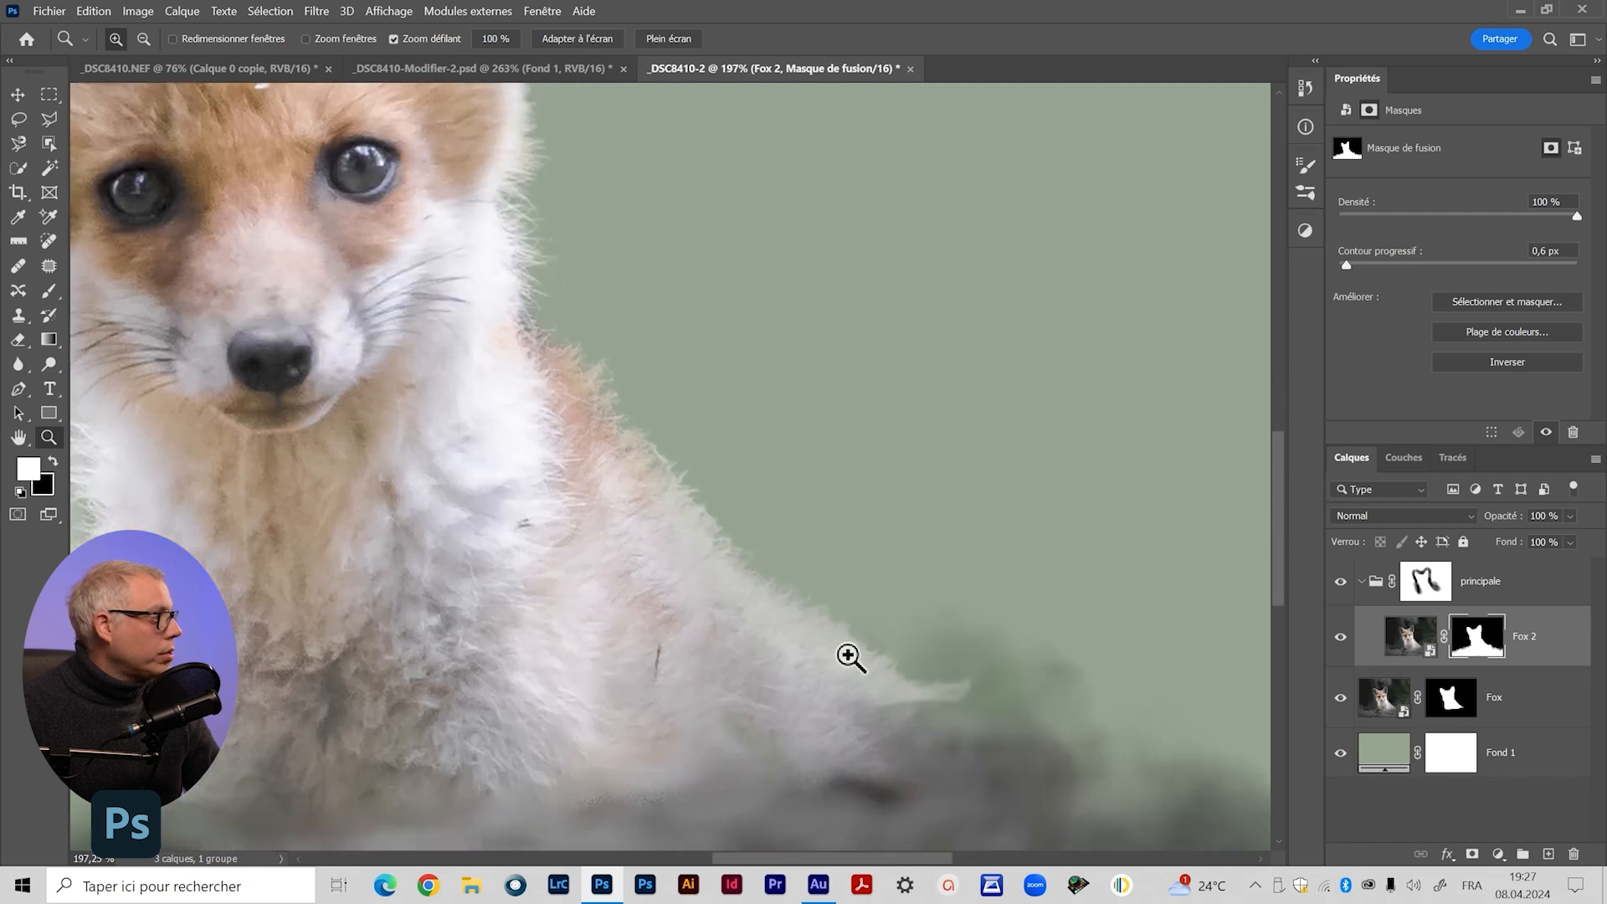
drag(579, 366, 762, 591)
drag(540, 502, 631, 505)
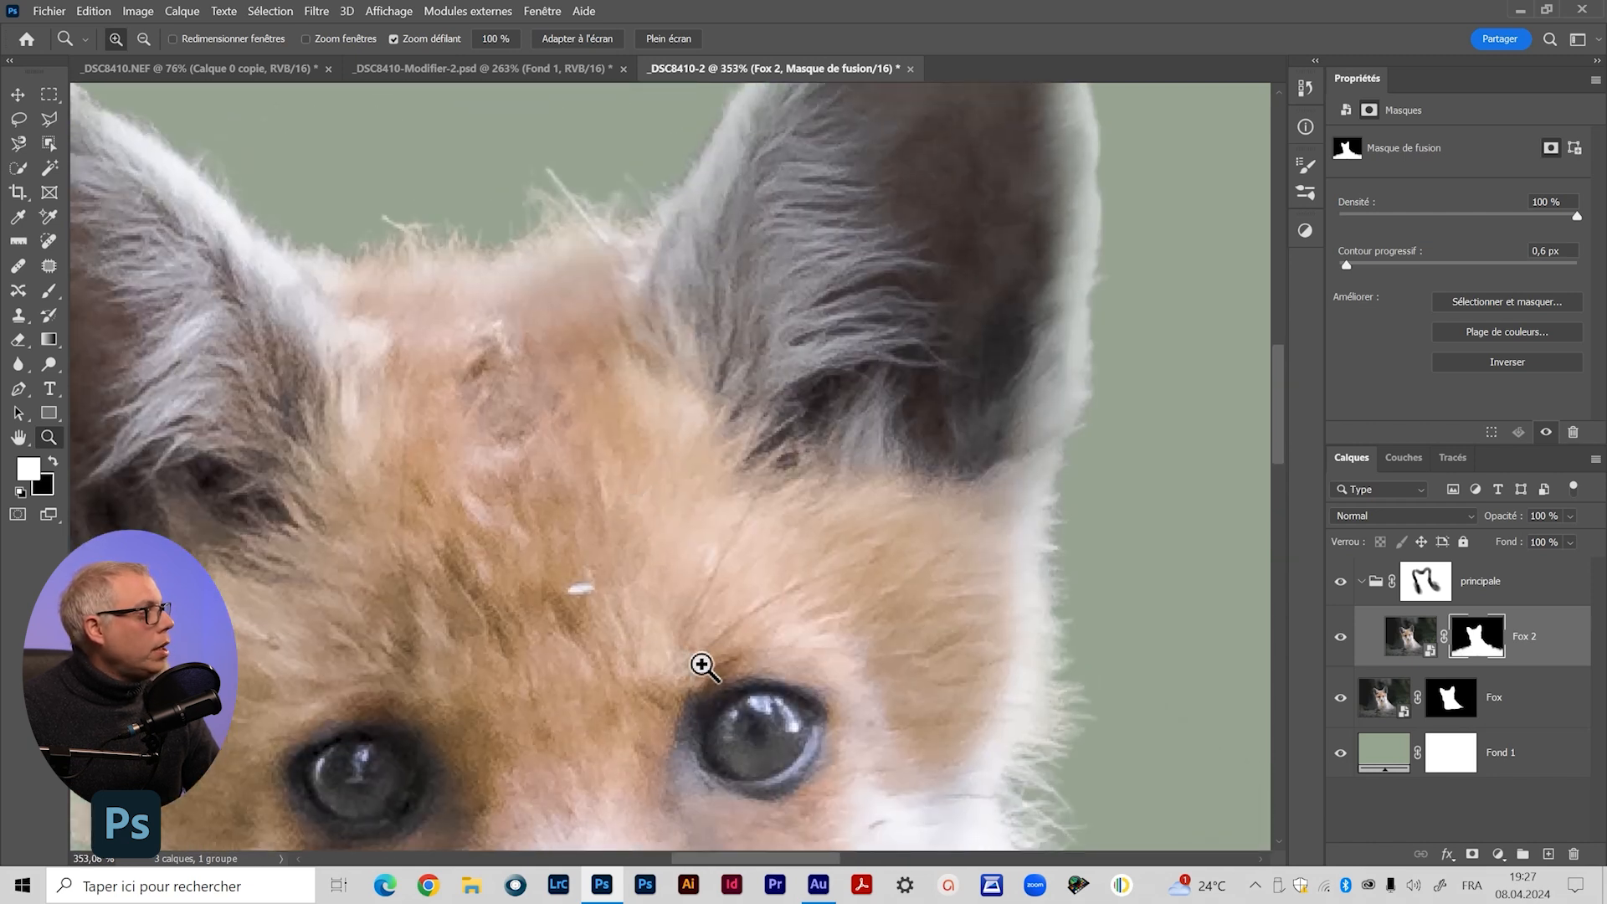
drag(379, 274, 538, 359)
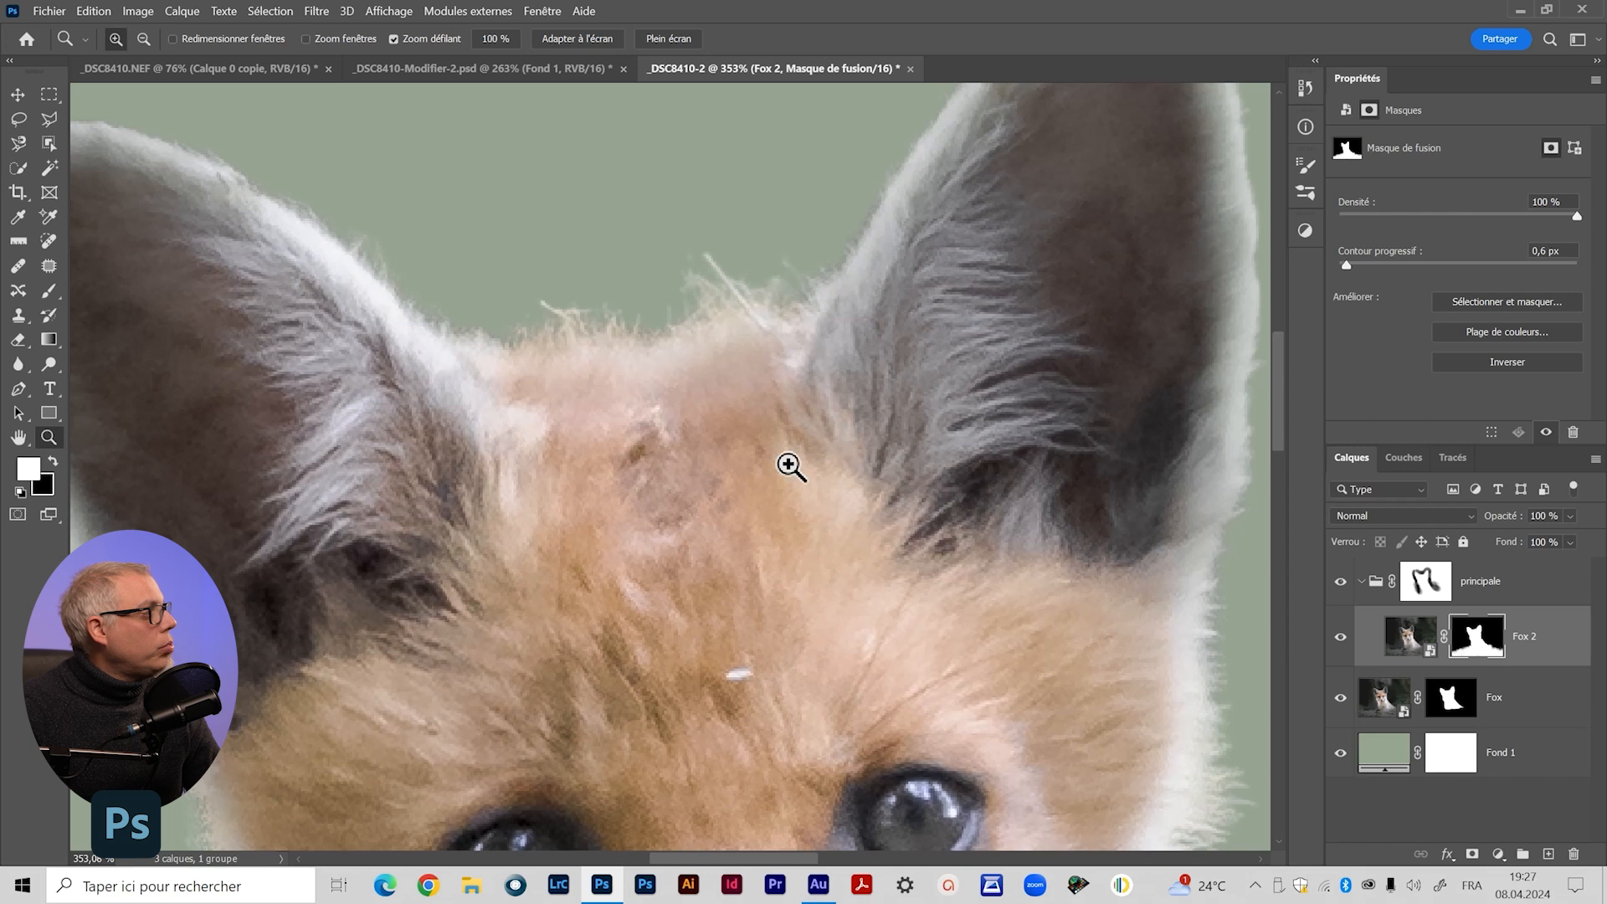
drag(809, 623, 477, 484)
drag(797, 670, 766, 427)
drag(738, 690, 642, 434)
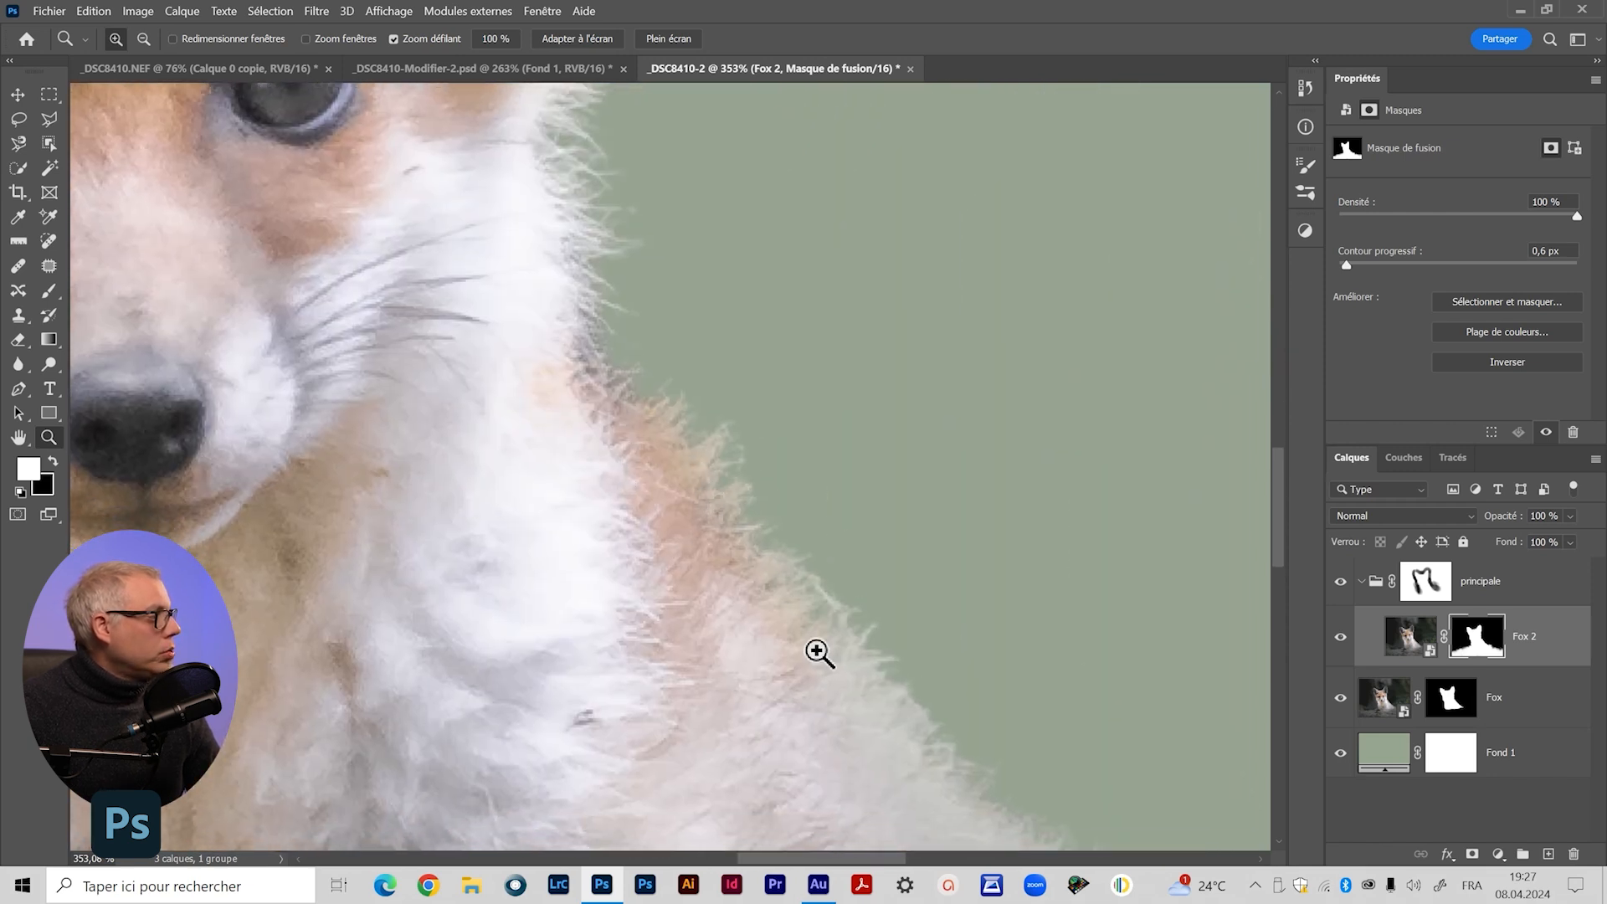
drag(819, 653, 663, 506)
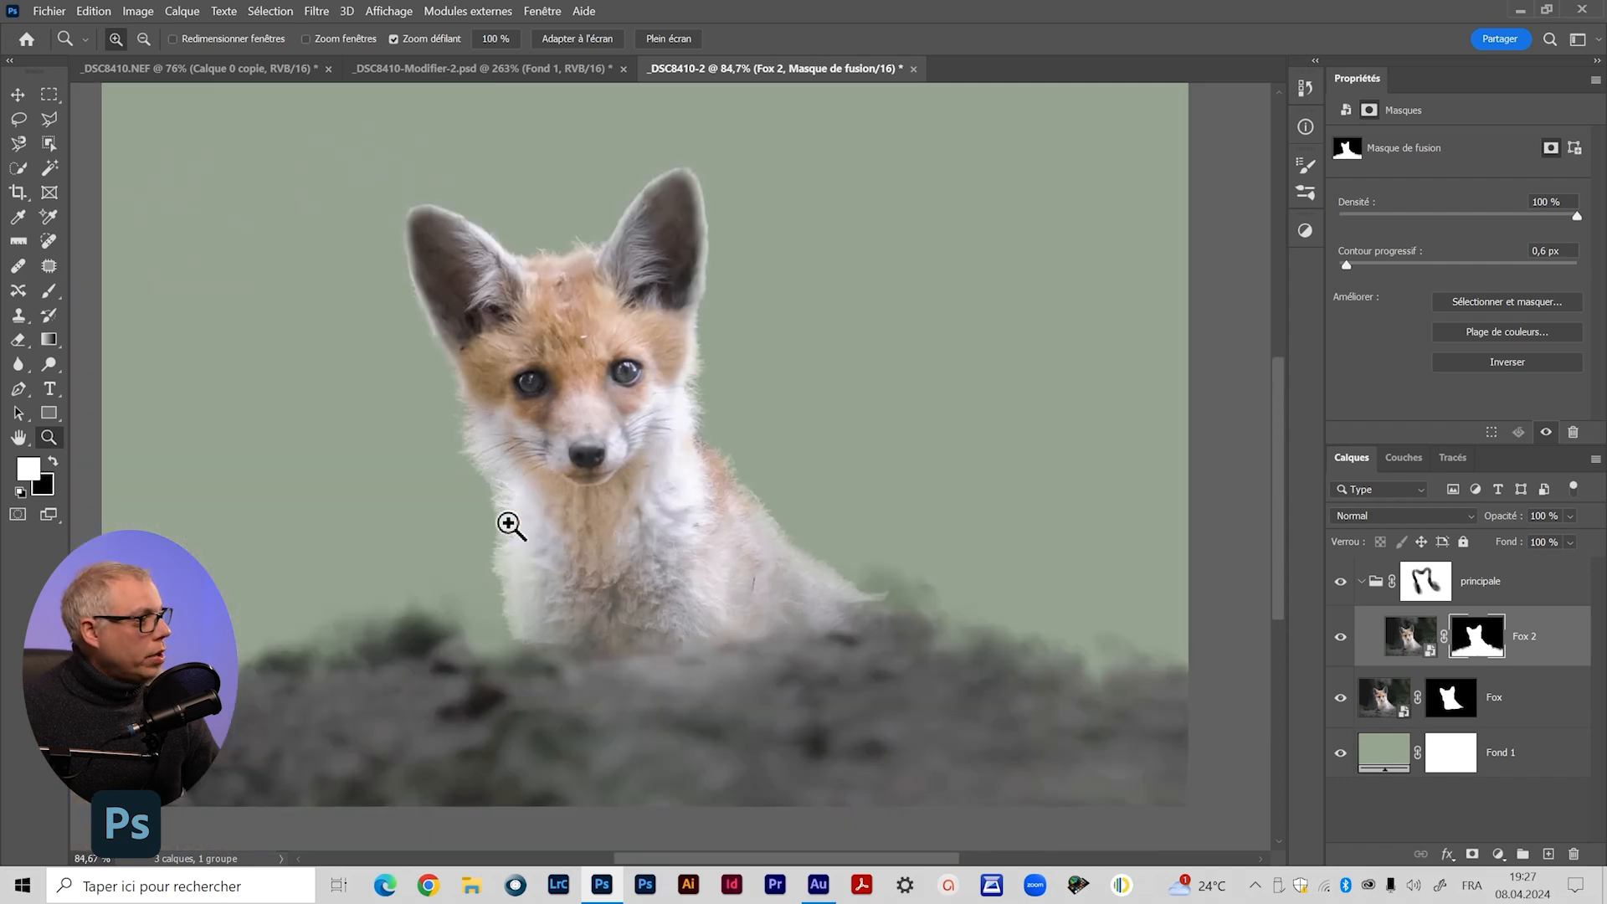
scroll(505, 520, up, 3)
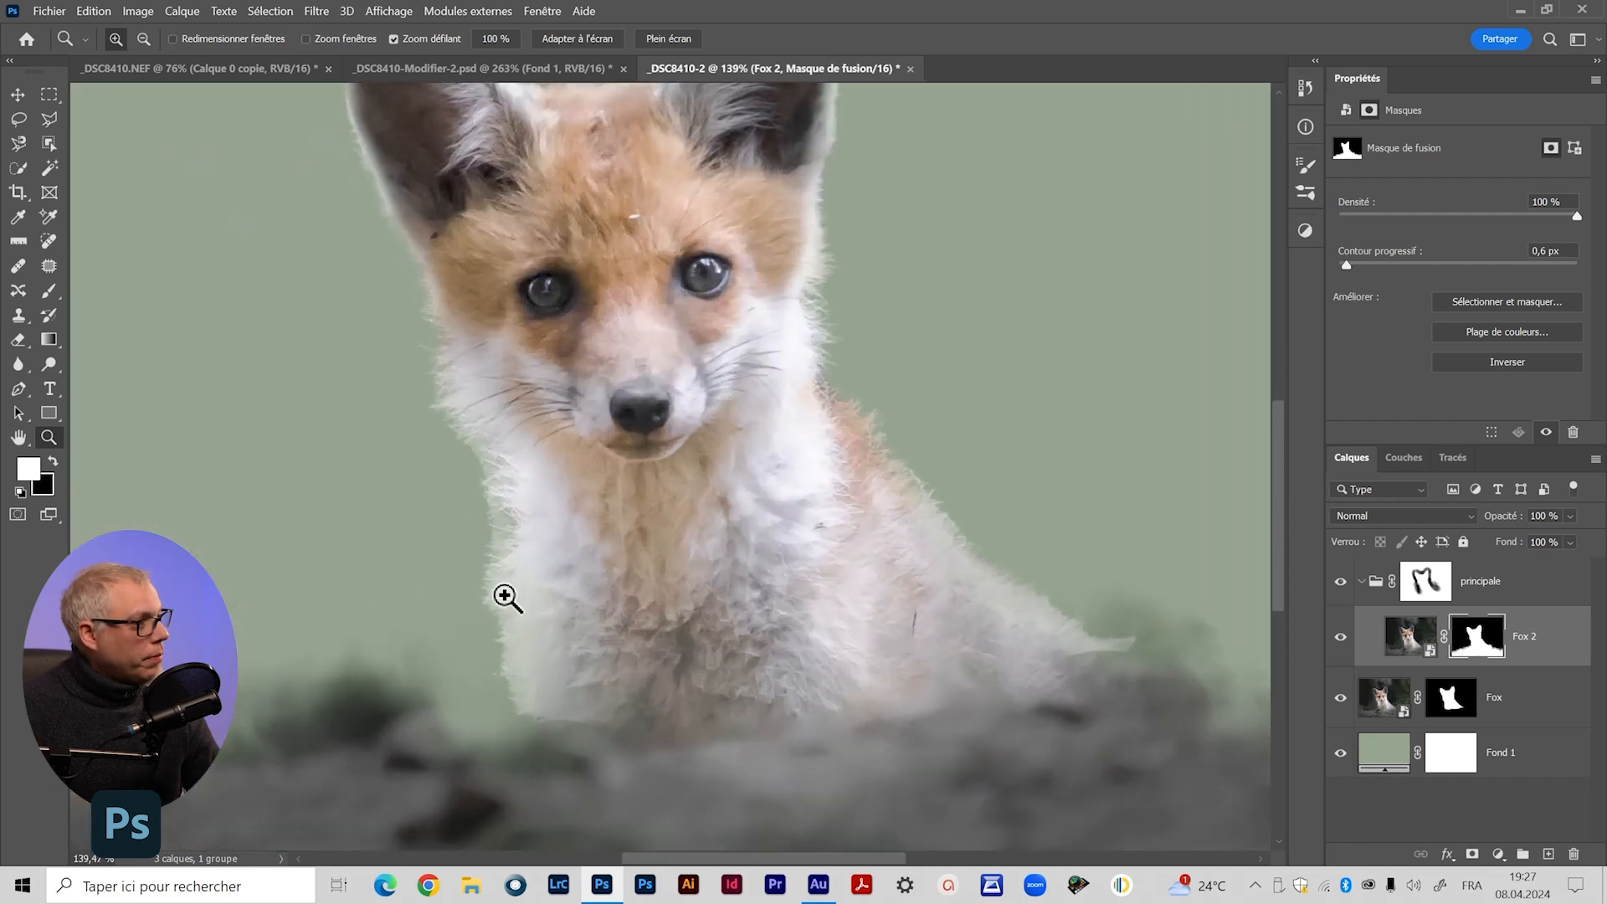
scroll(728, 577, down, 2)
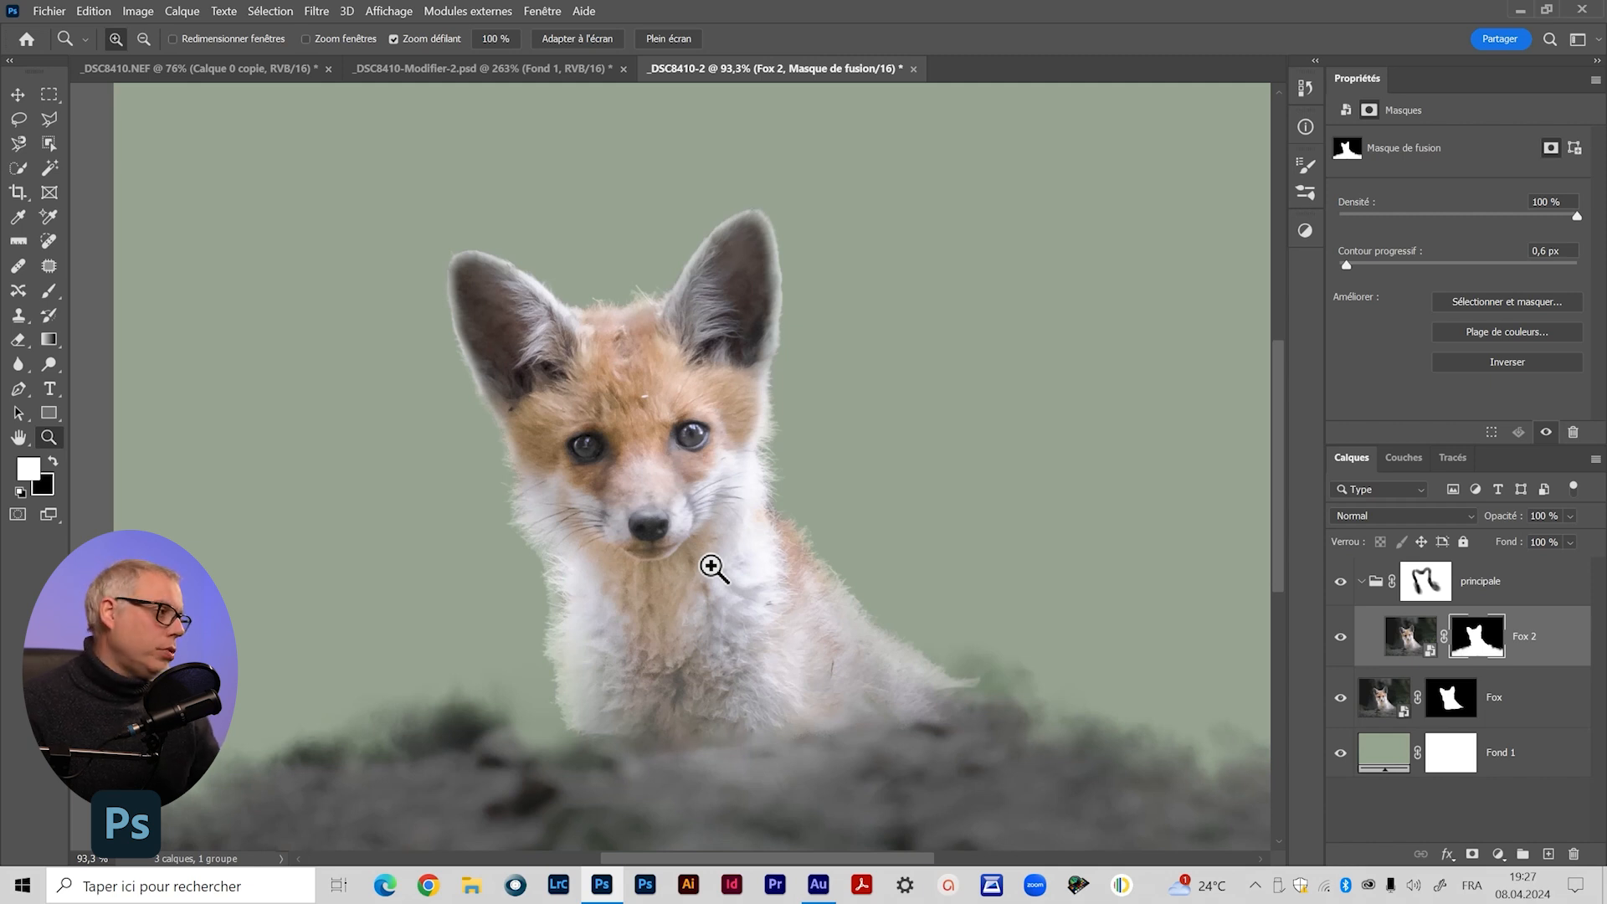
scroll(704, 570, down, 1)
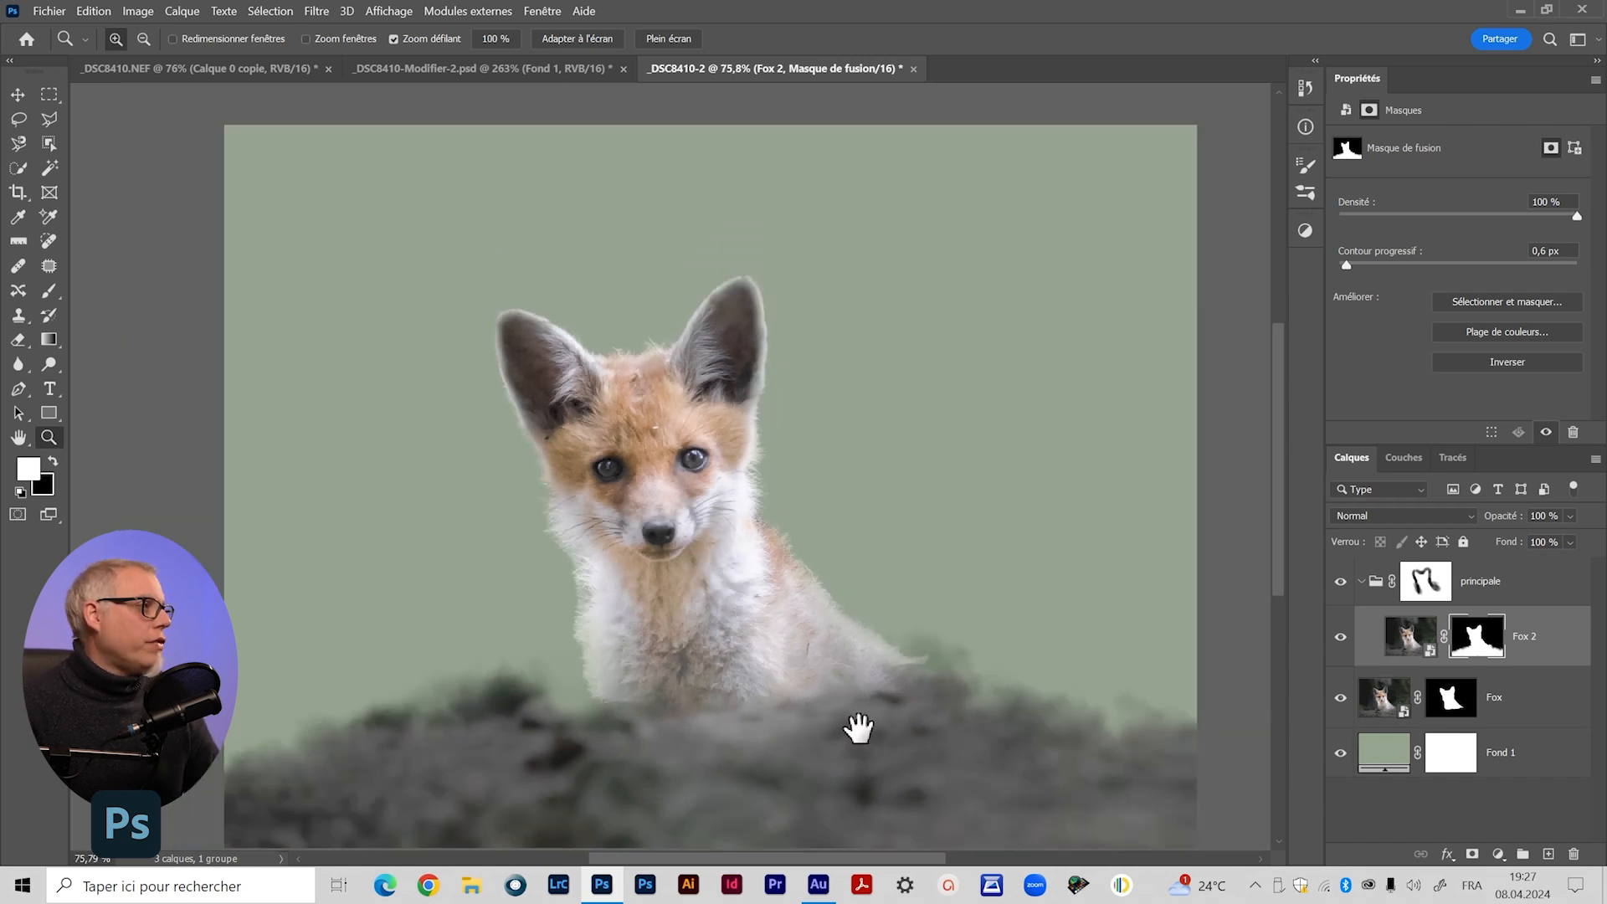